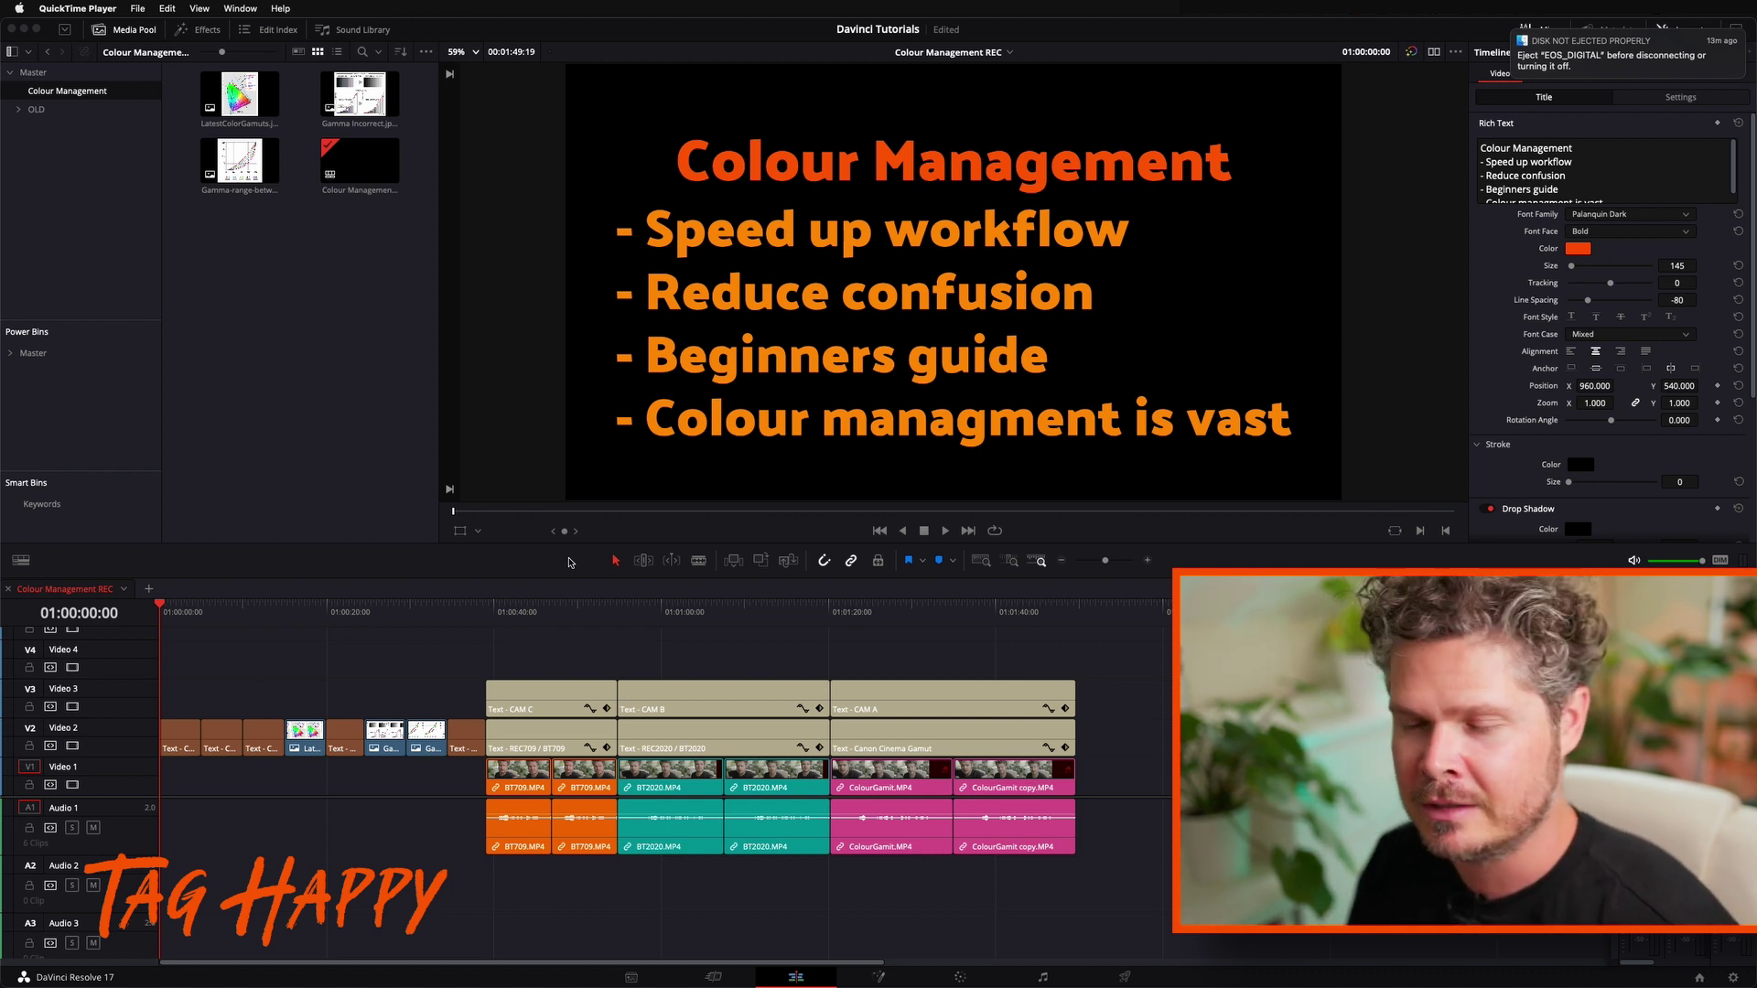
# Step through the Colour Science and colour-space list titles to reach the CIE gamut chart at 01:00:17:09
pyautogui.click(222, 610)
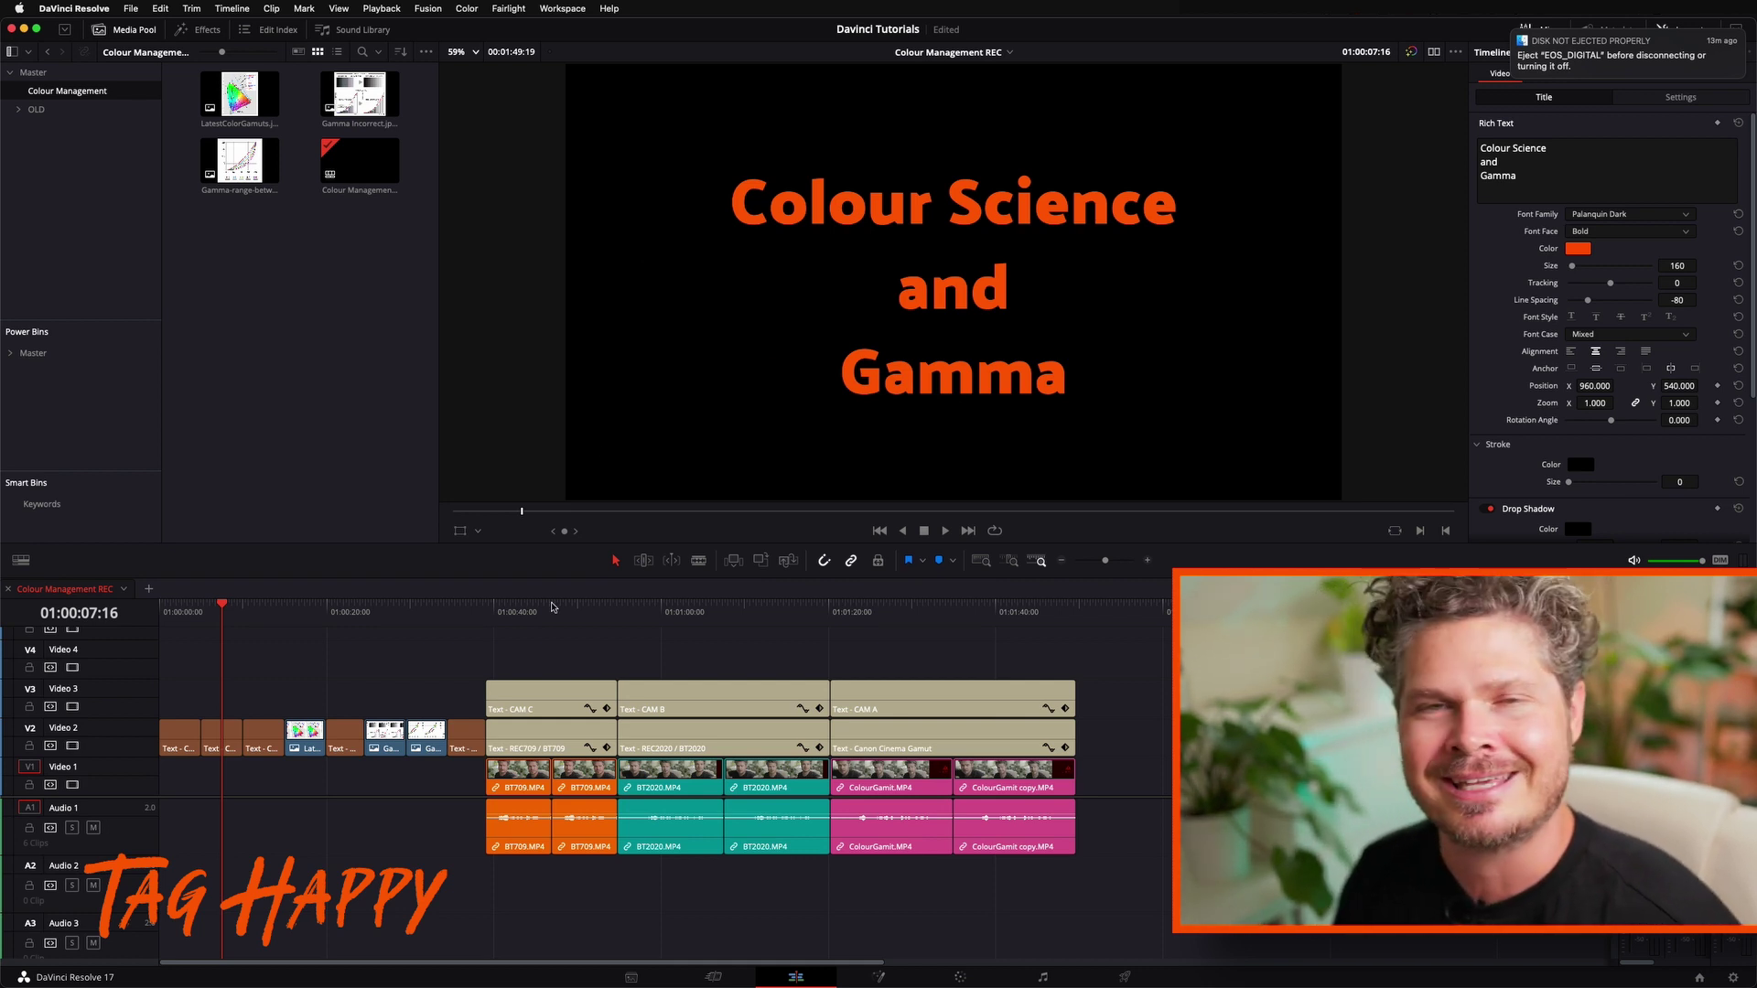
pyautogui.click(264, 611)
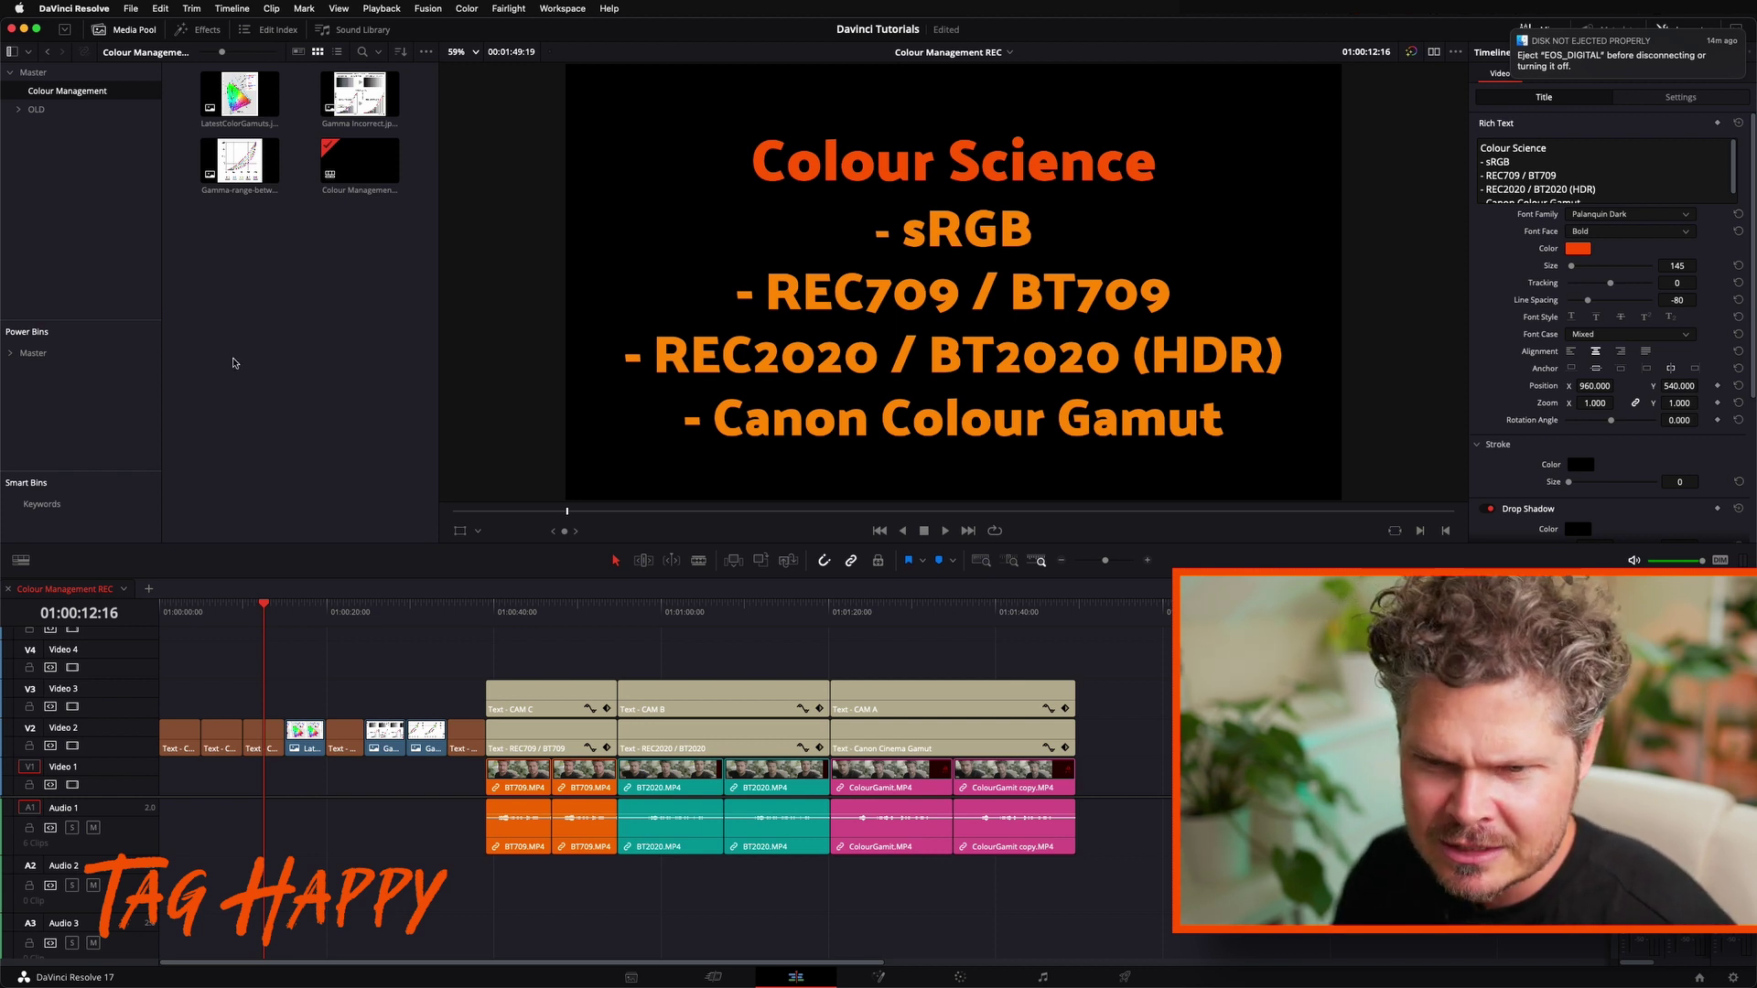
pyautogui.click(284, 606)
# Zoom into the CIE gamut chart and pan across it, then set the viewer zoom back to Fit
pyautogui.click(305, 606)
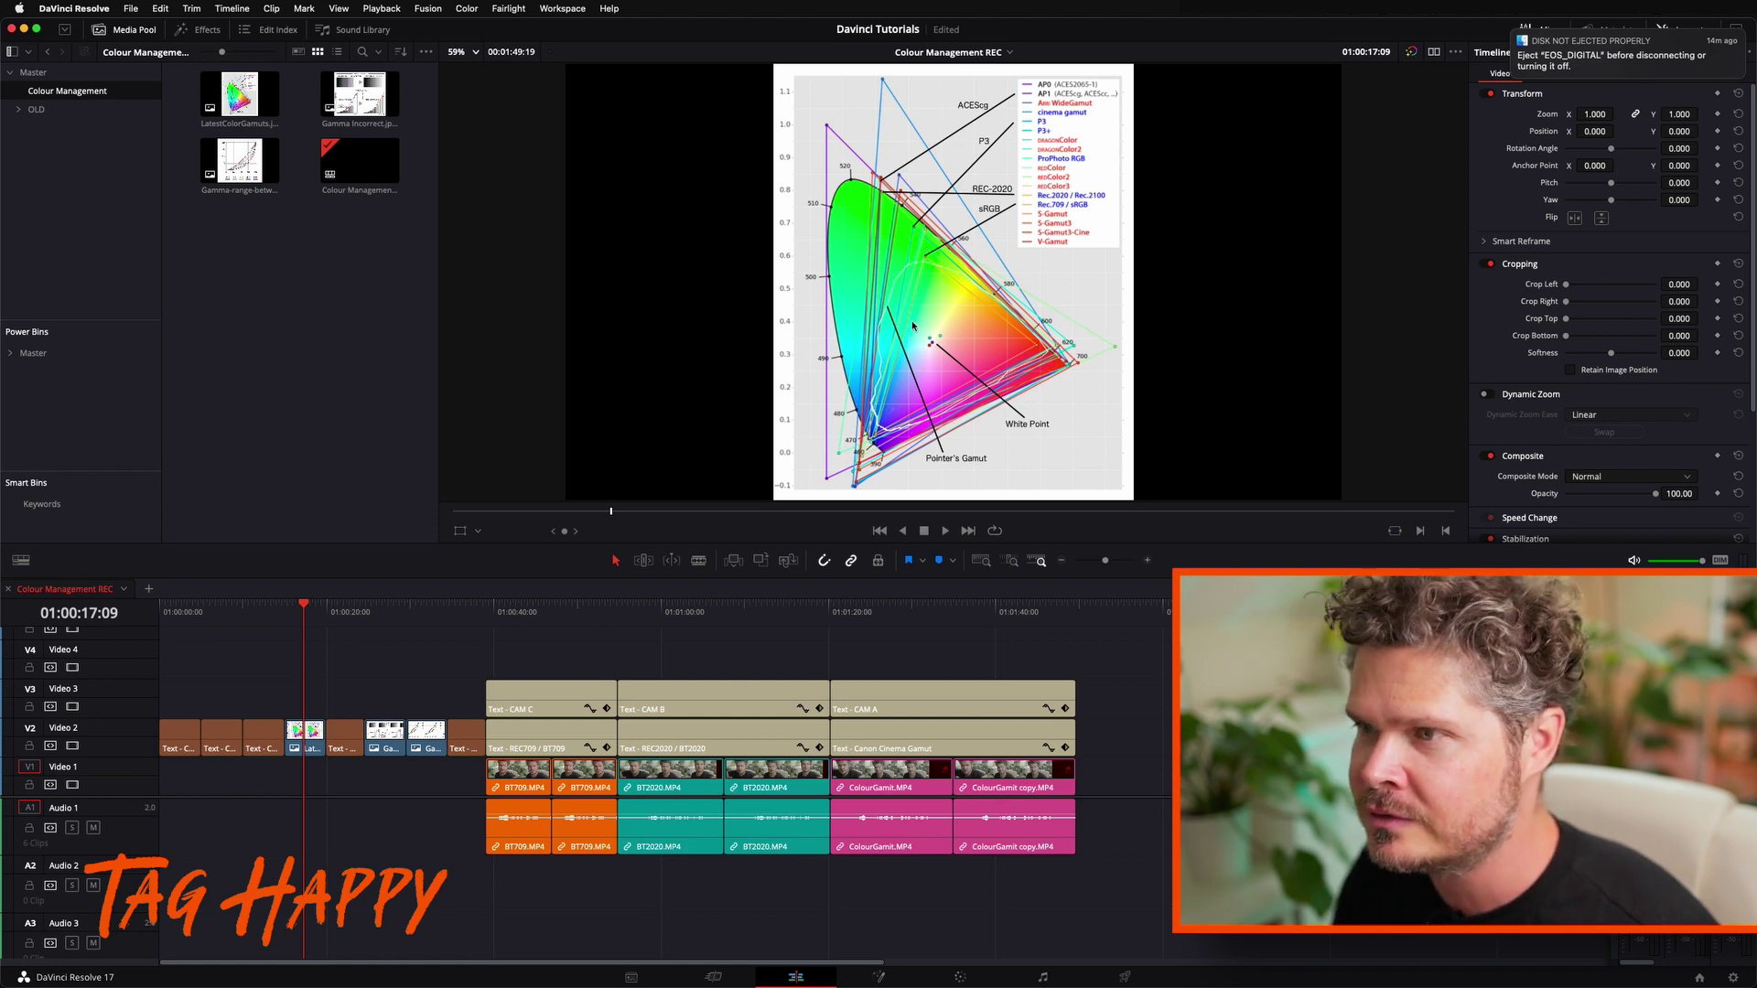
pyautogui.scroll(8, 872, 443)
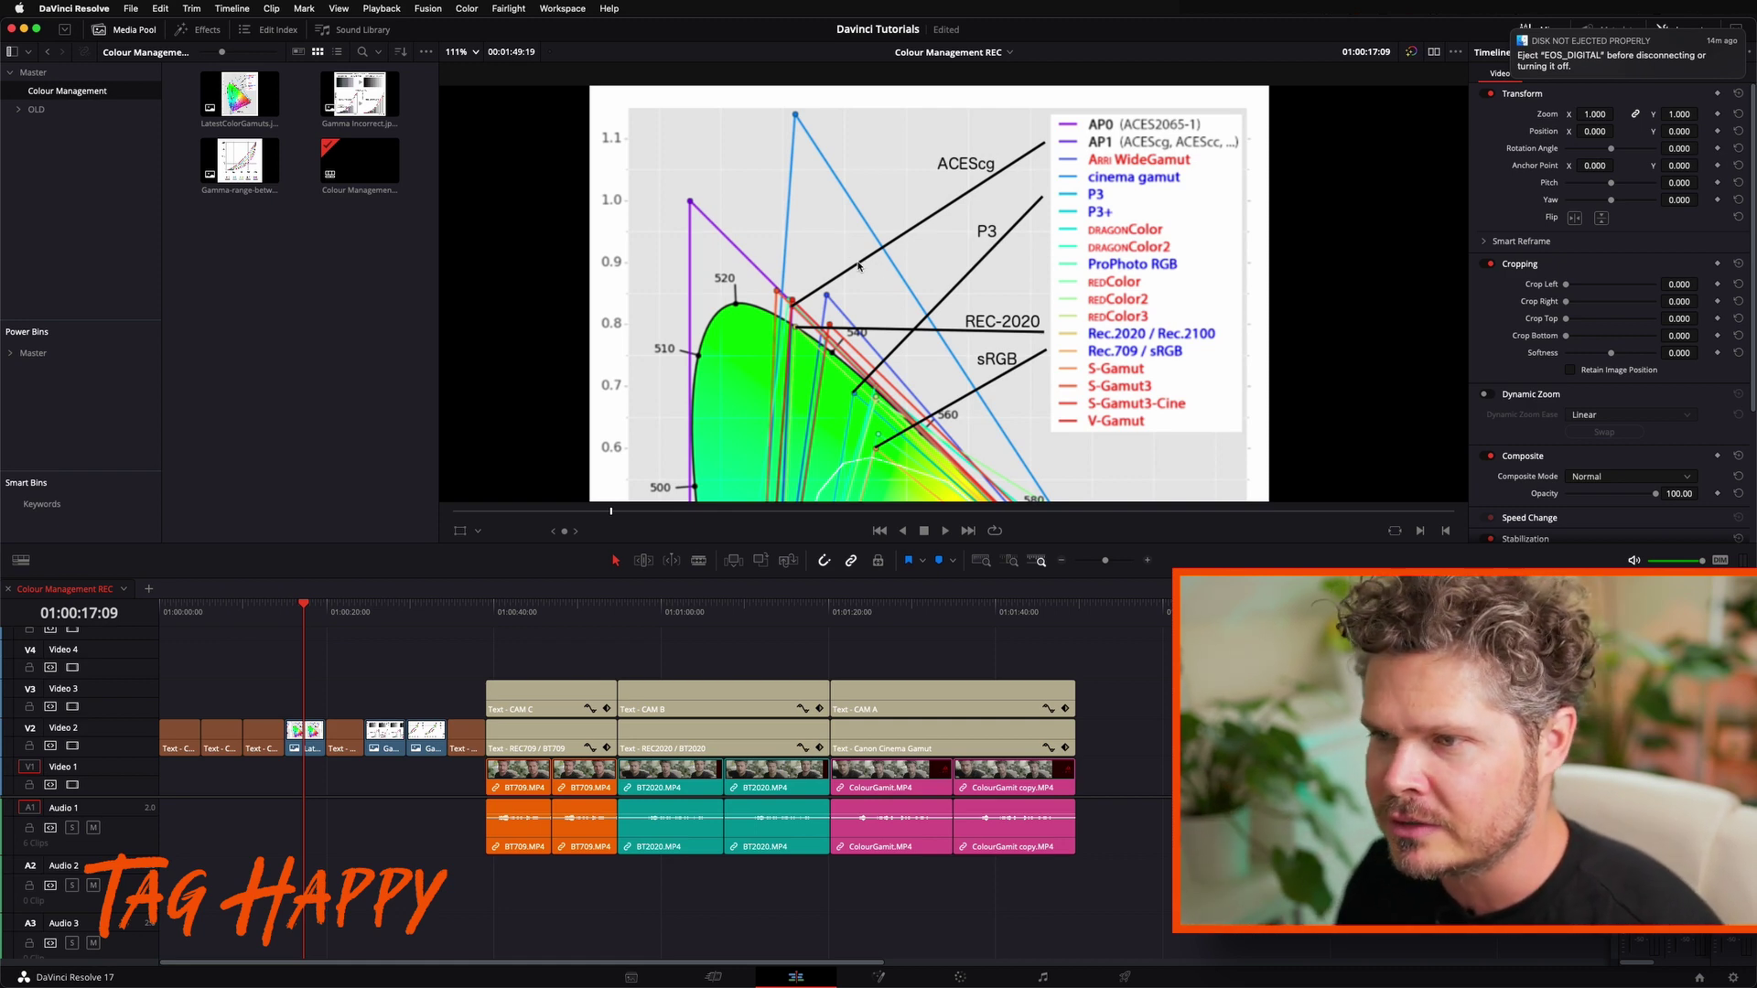
pyautogui.scroll(-5, 858, 267)
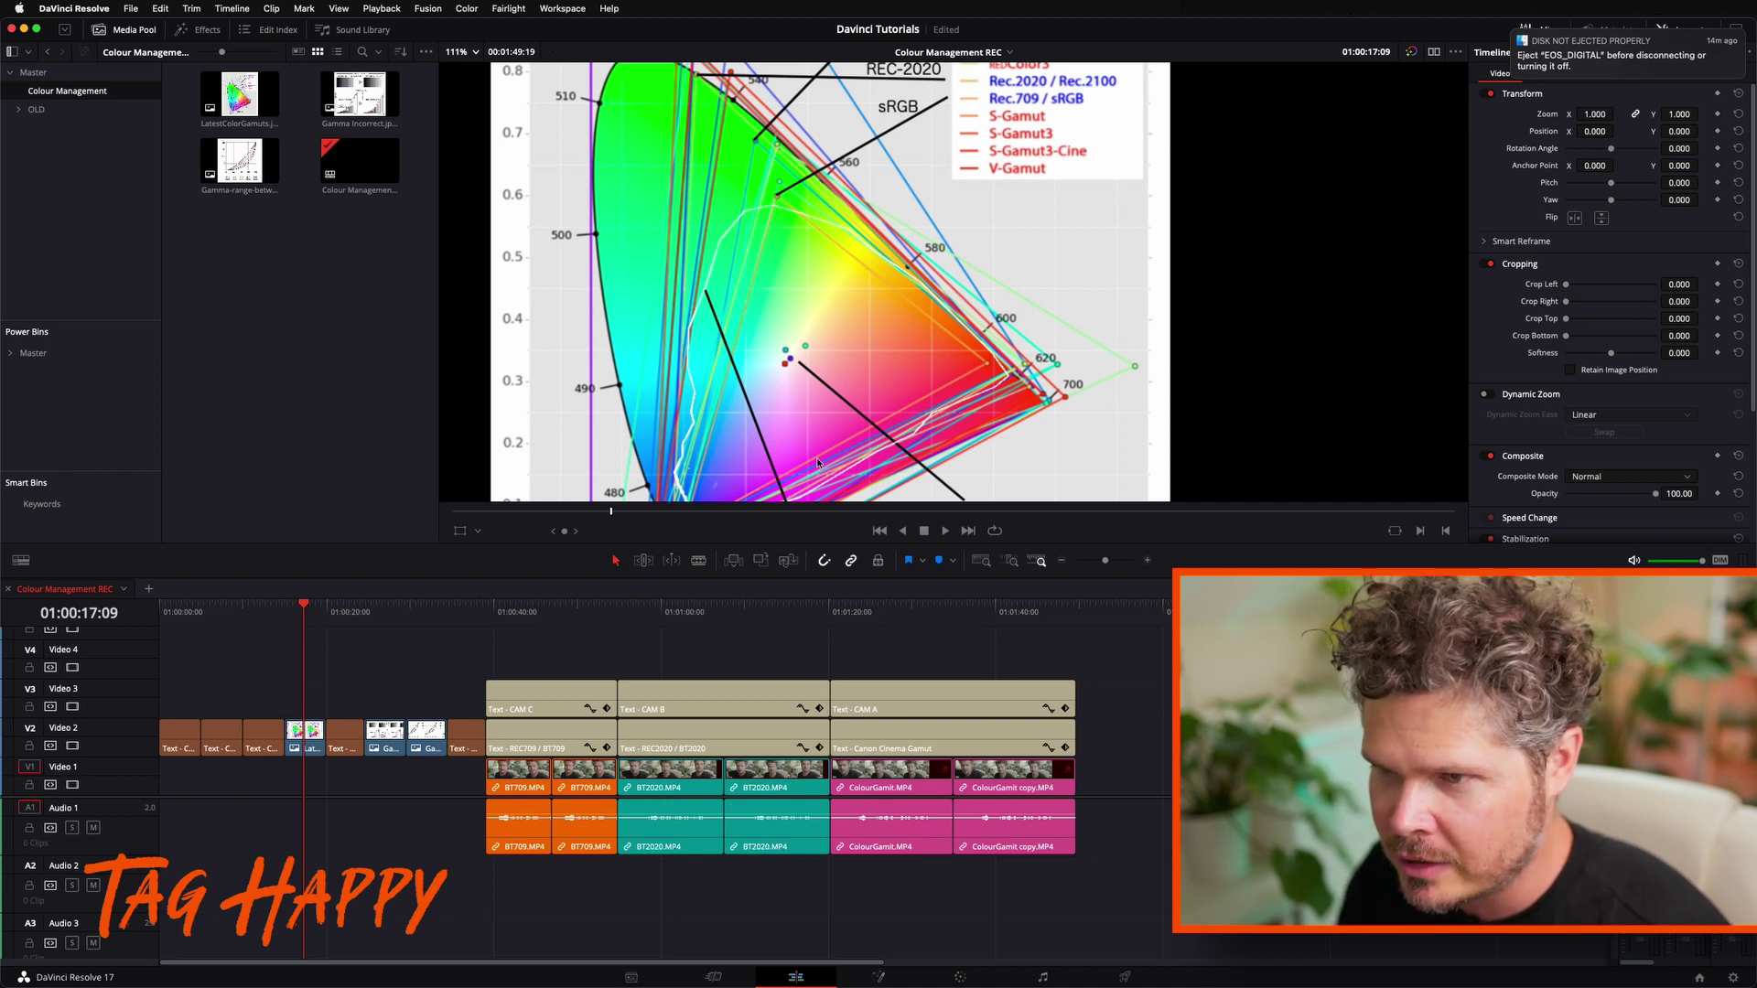
pyautogui.scroll(-2, 750, 339)
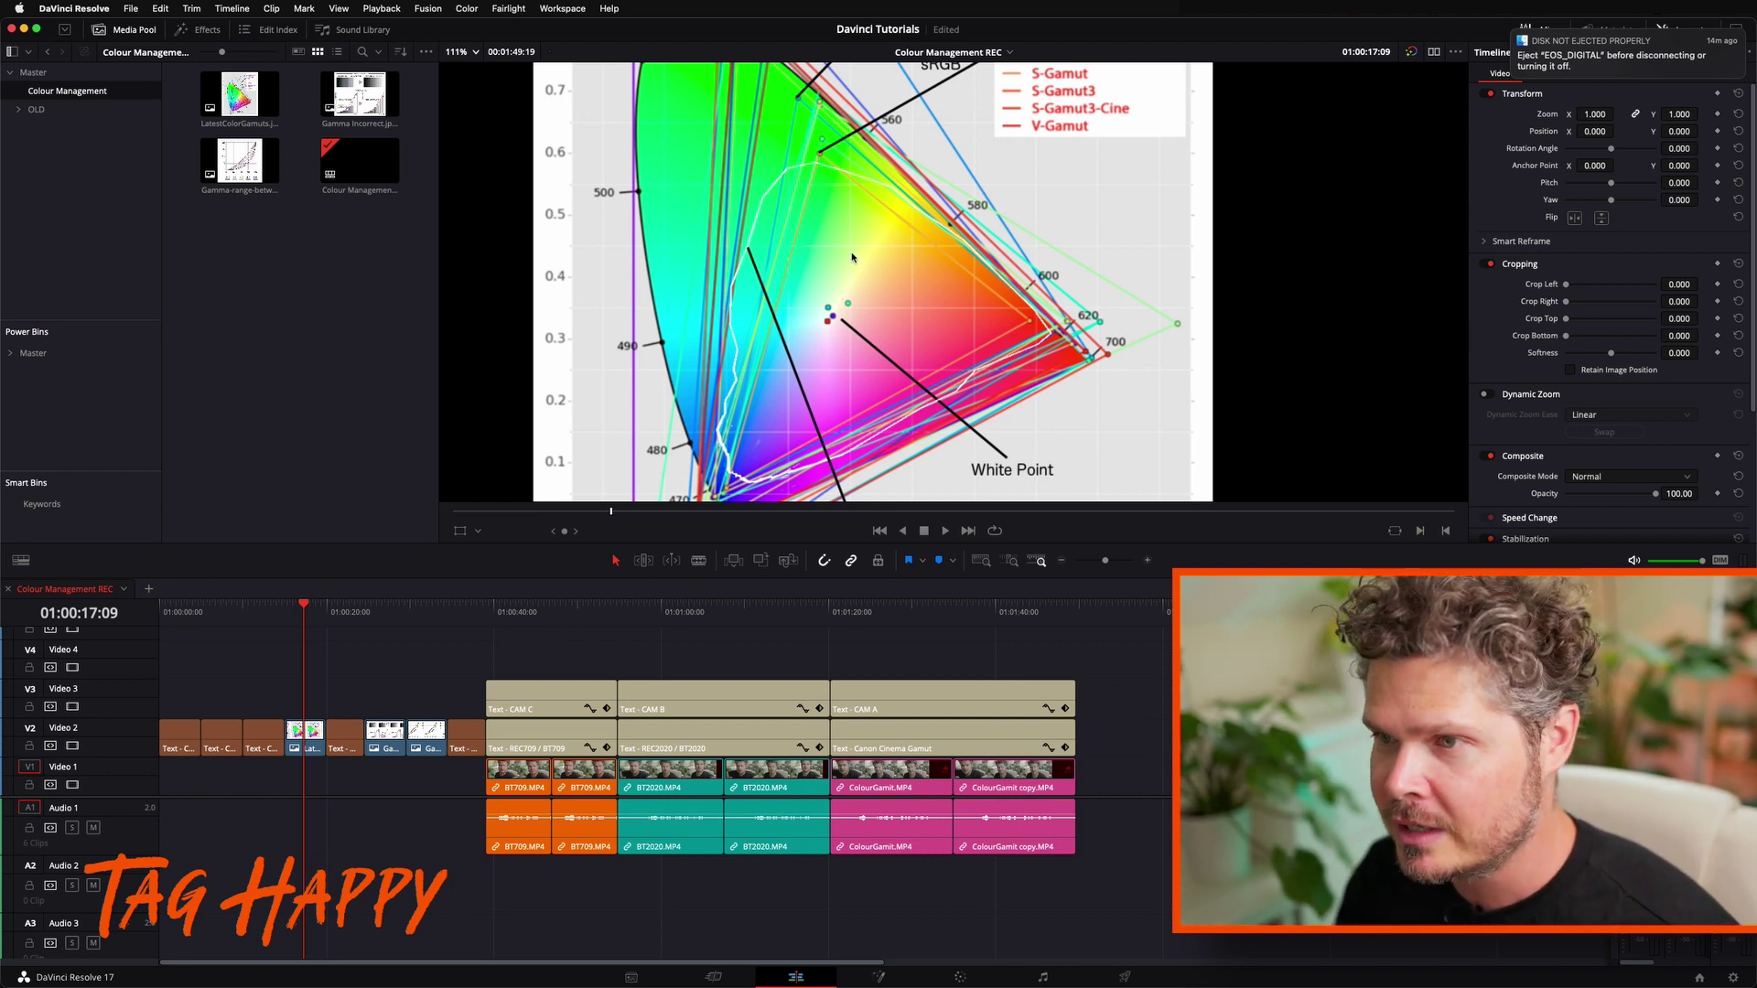
pyautogui.scroll(2, 876, 333)
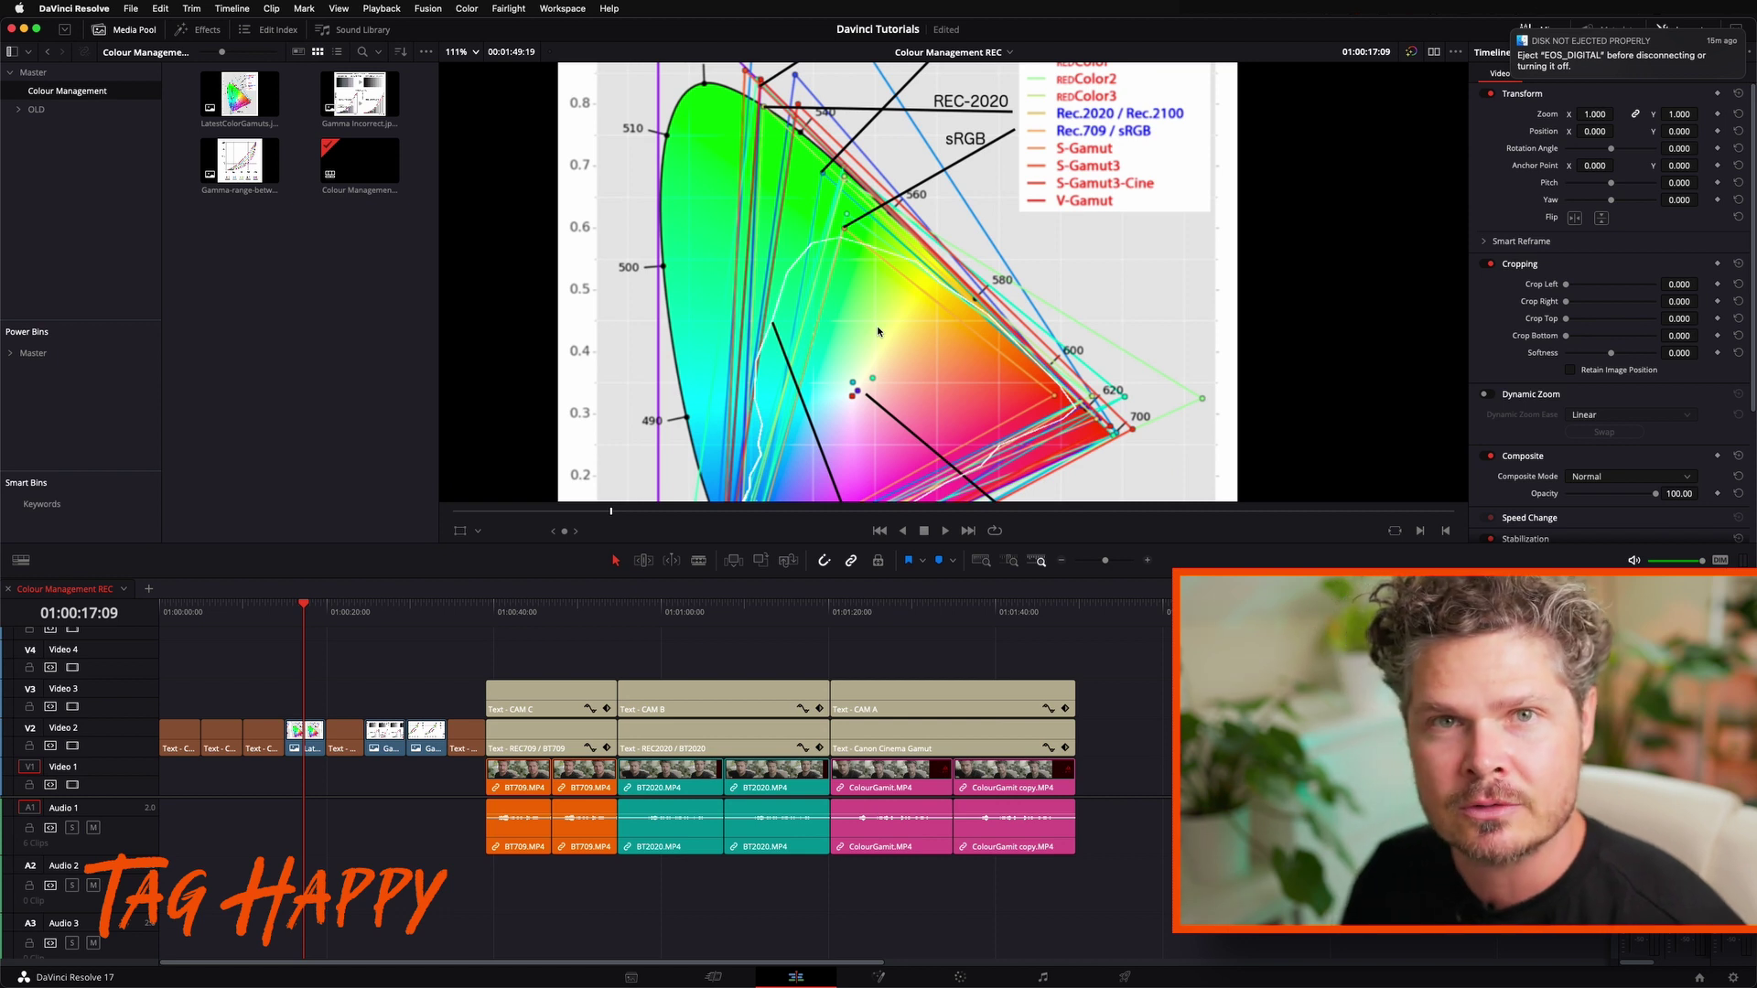
pyautogui.scroll(2, 876, 325)
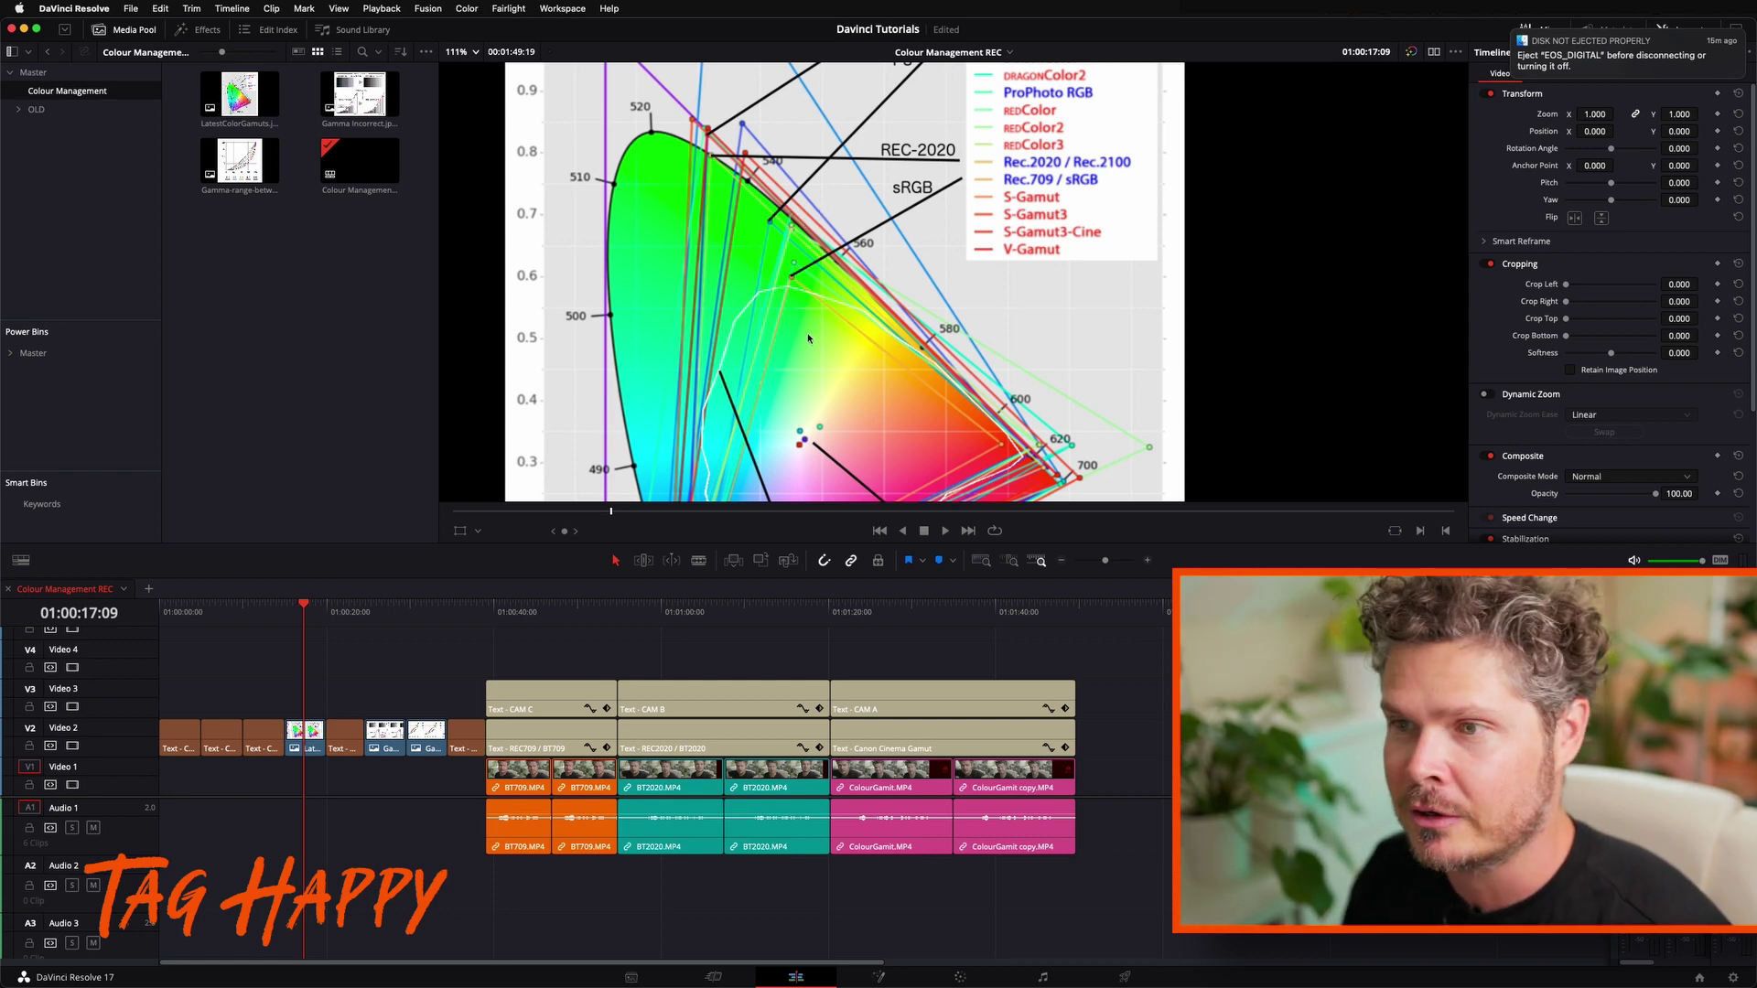
pyautogui.scroll(-4, 820, 220)
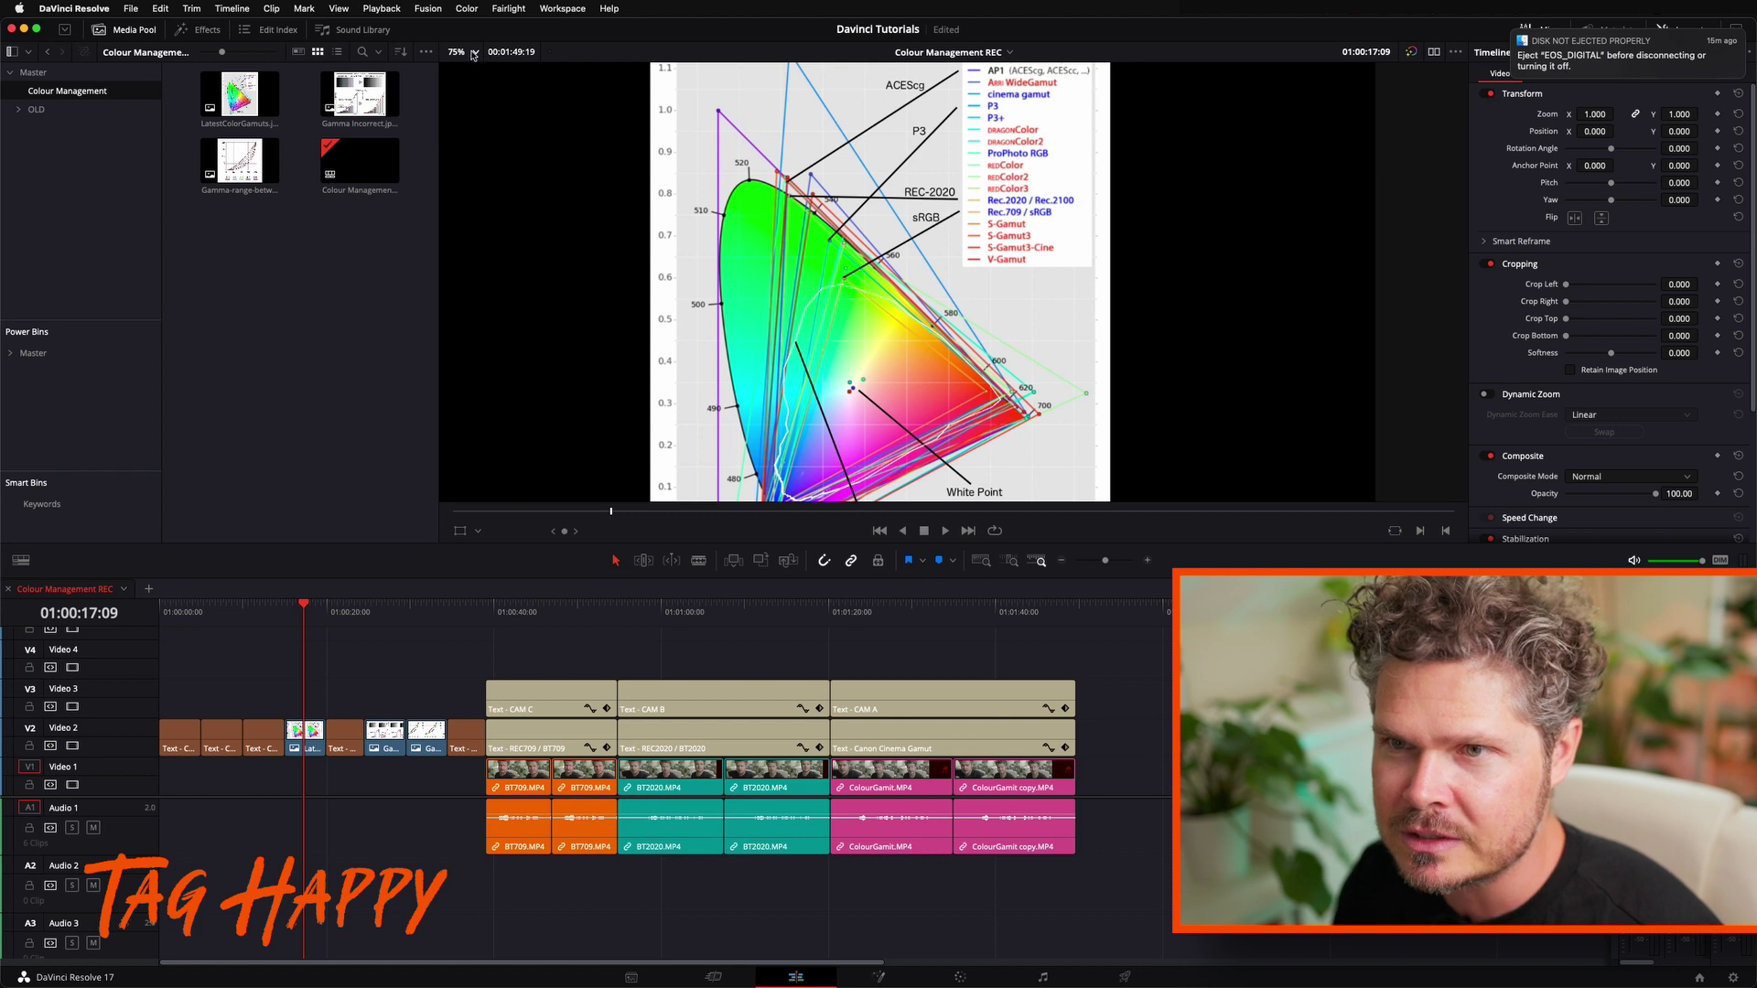
pyautogui.click(475, 52)
pyautogui.click(462, 75)
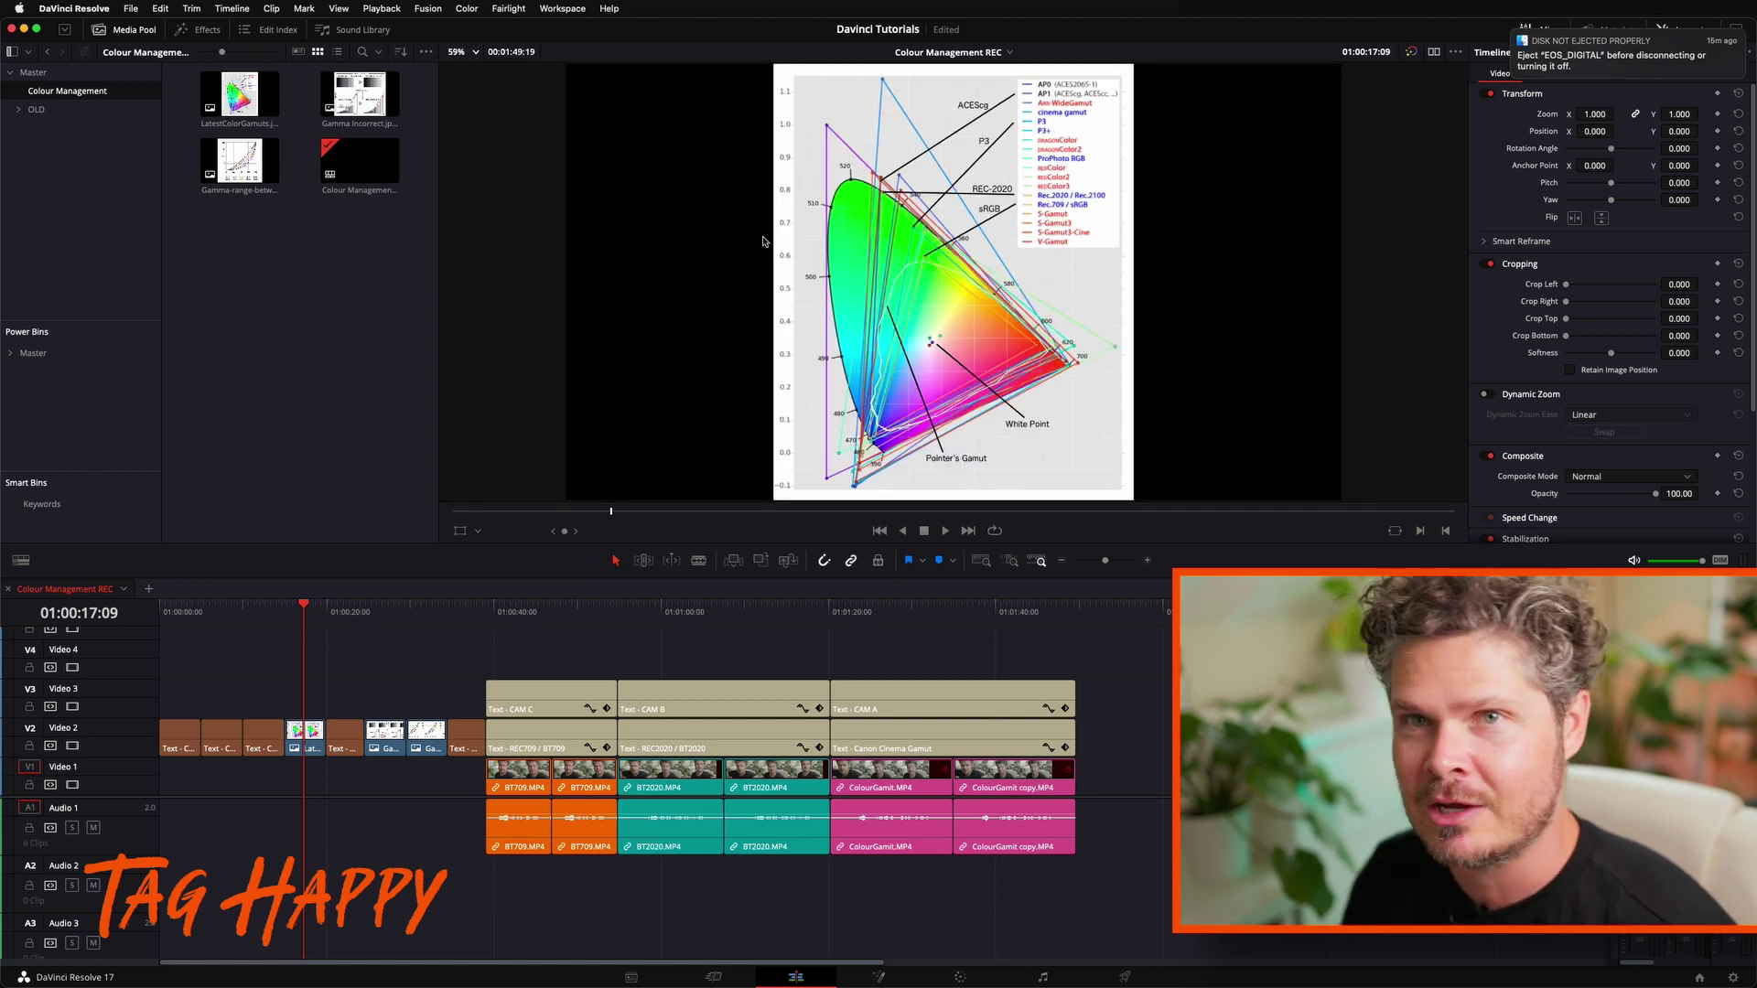
pyautogui.click(342, 614)
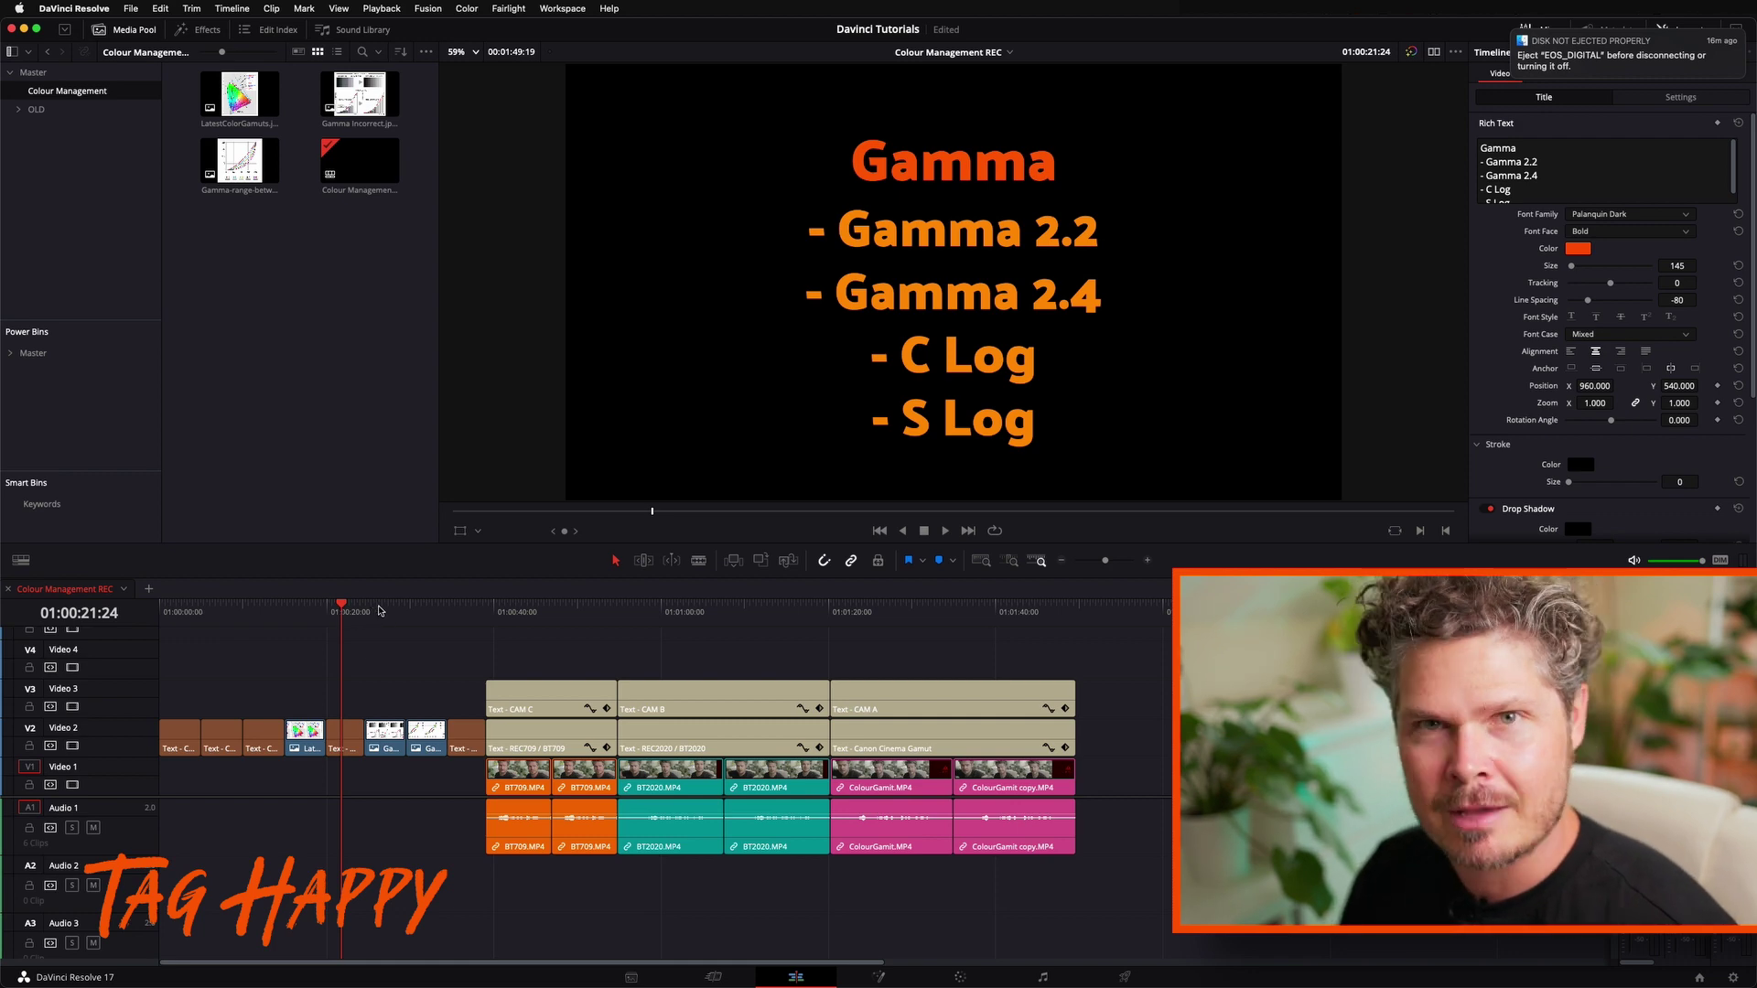
# Zoom into the gamma-curve diagram and pan around its enlarged detail
pyautogui.click(378, 611)
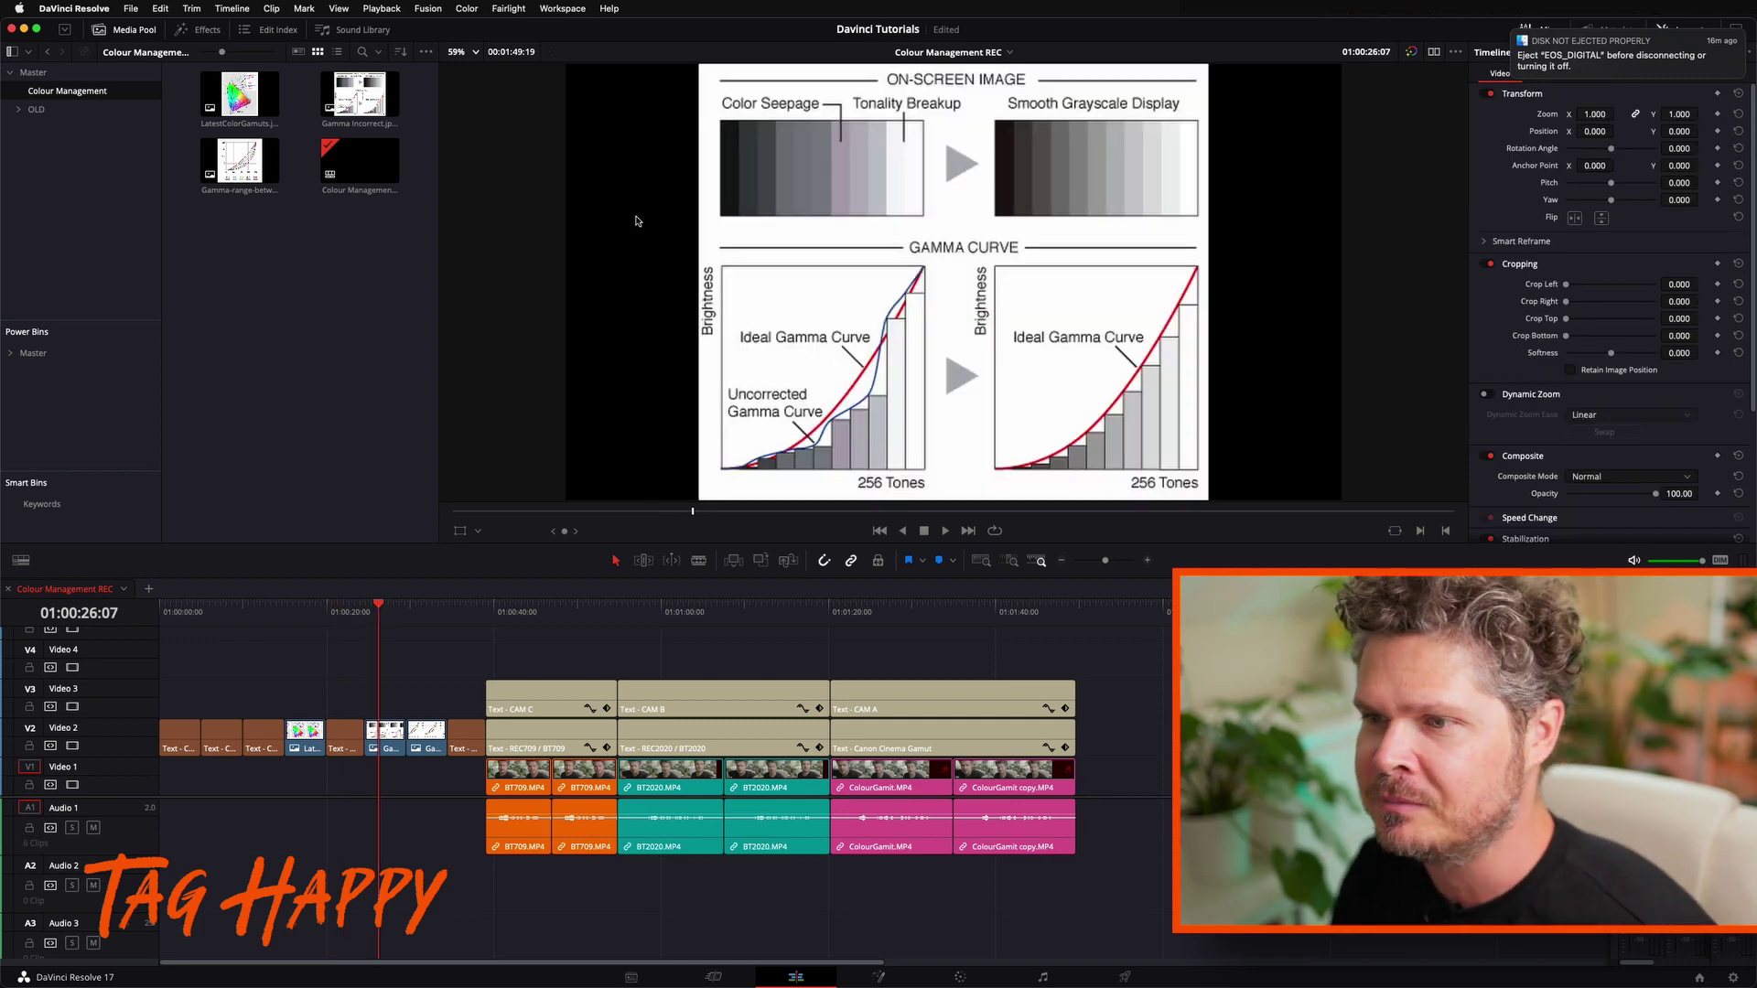
pyautogui.scroll(5, 785, 154)
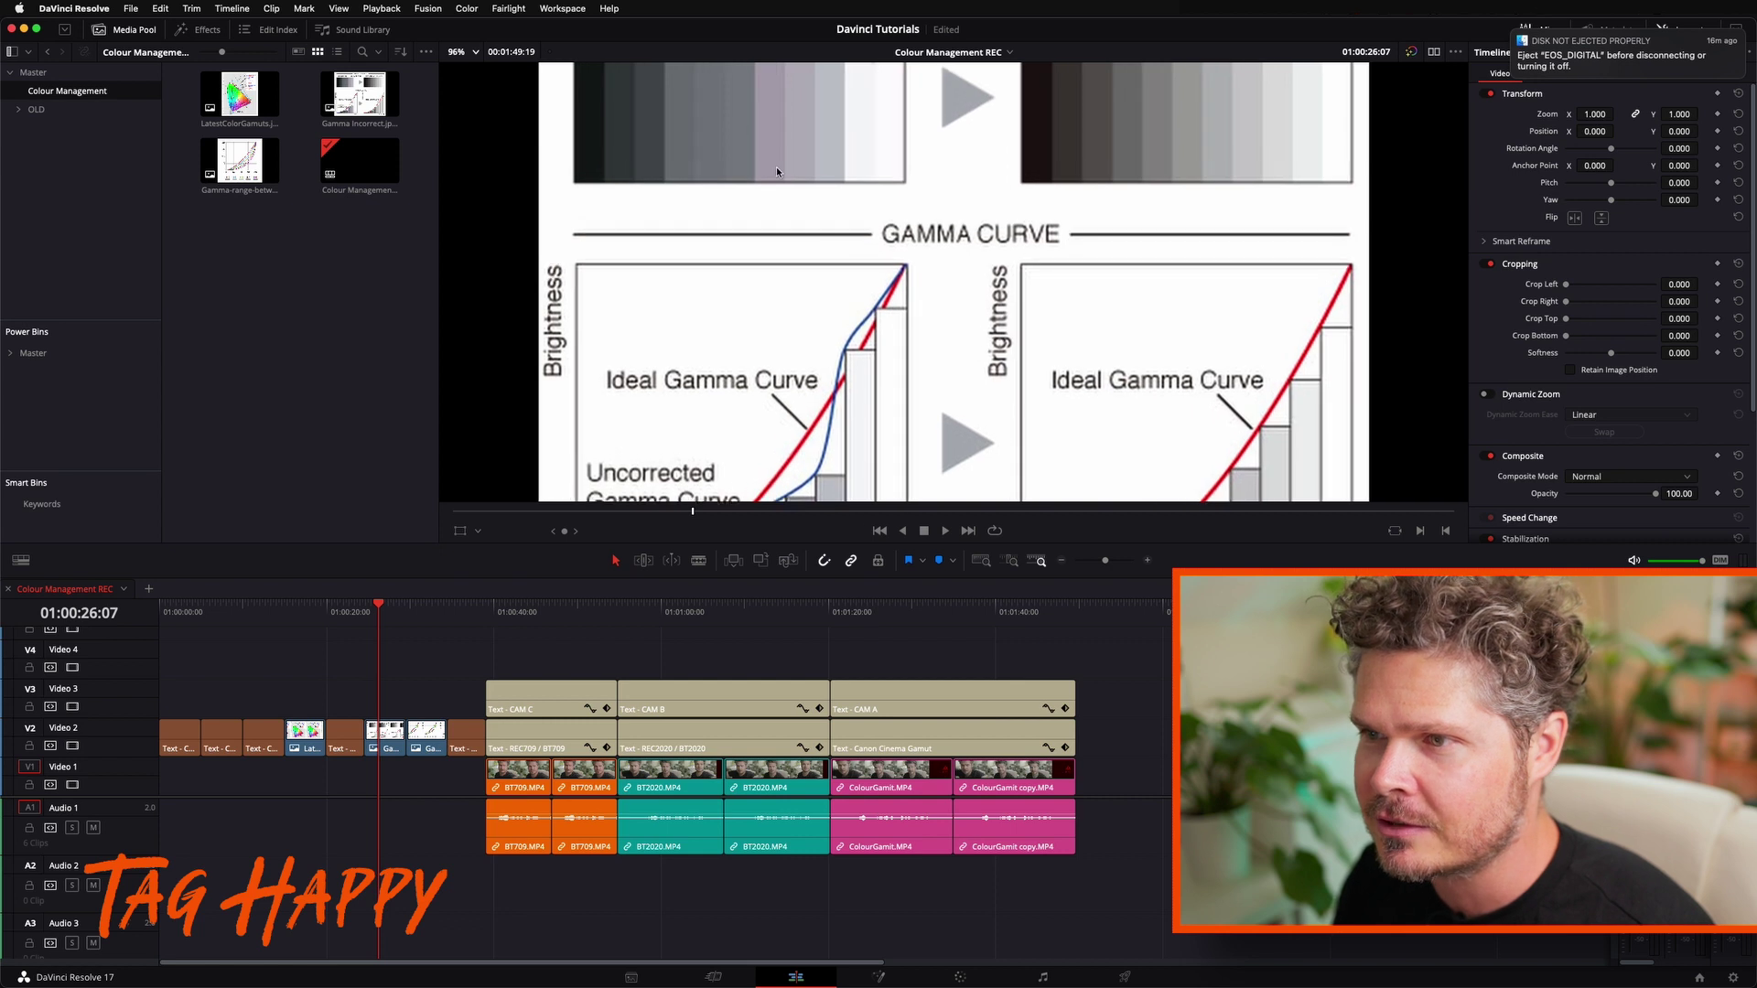
pyautogui.moveTo(822, 345); pyautogui.dragTo(959, 331)
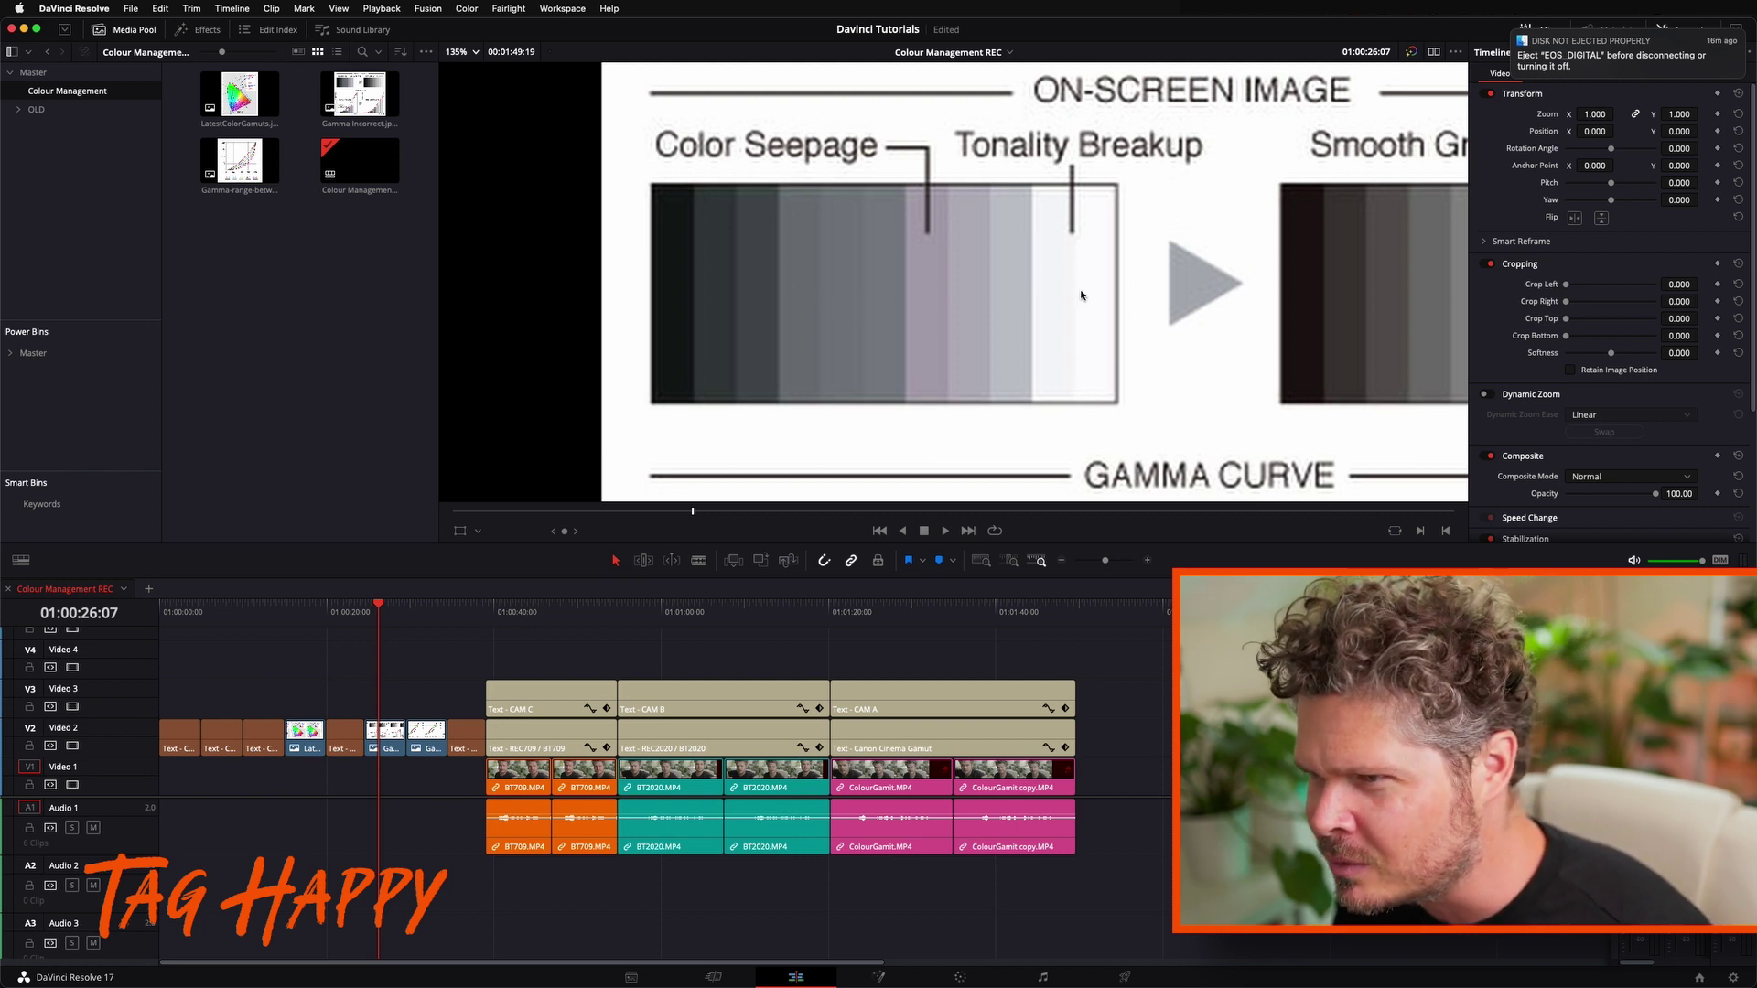
pyautogui.scroll(-5, 919, 301)
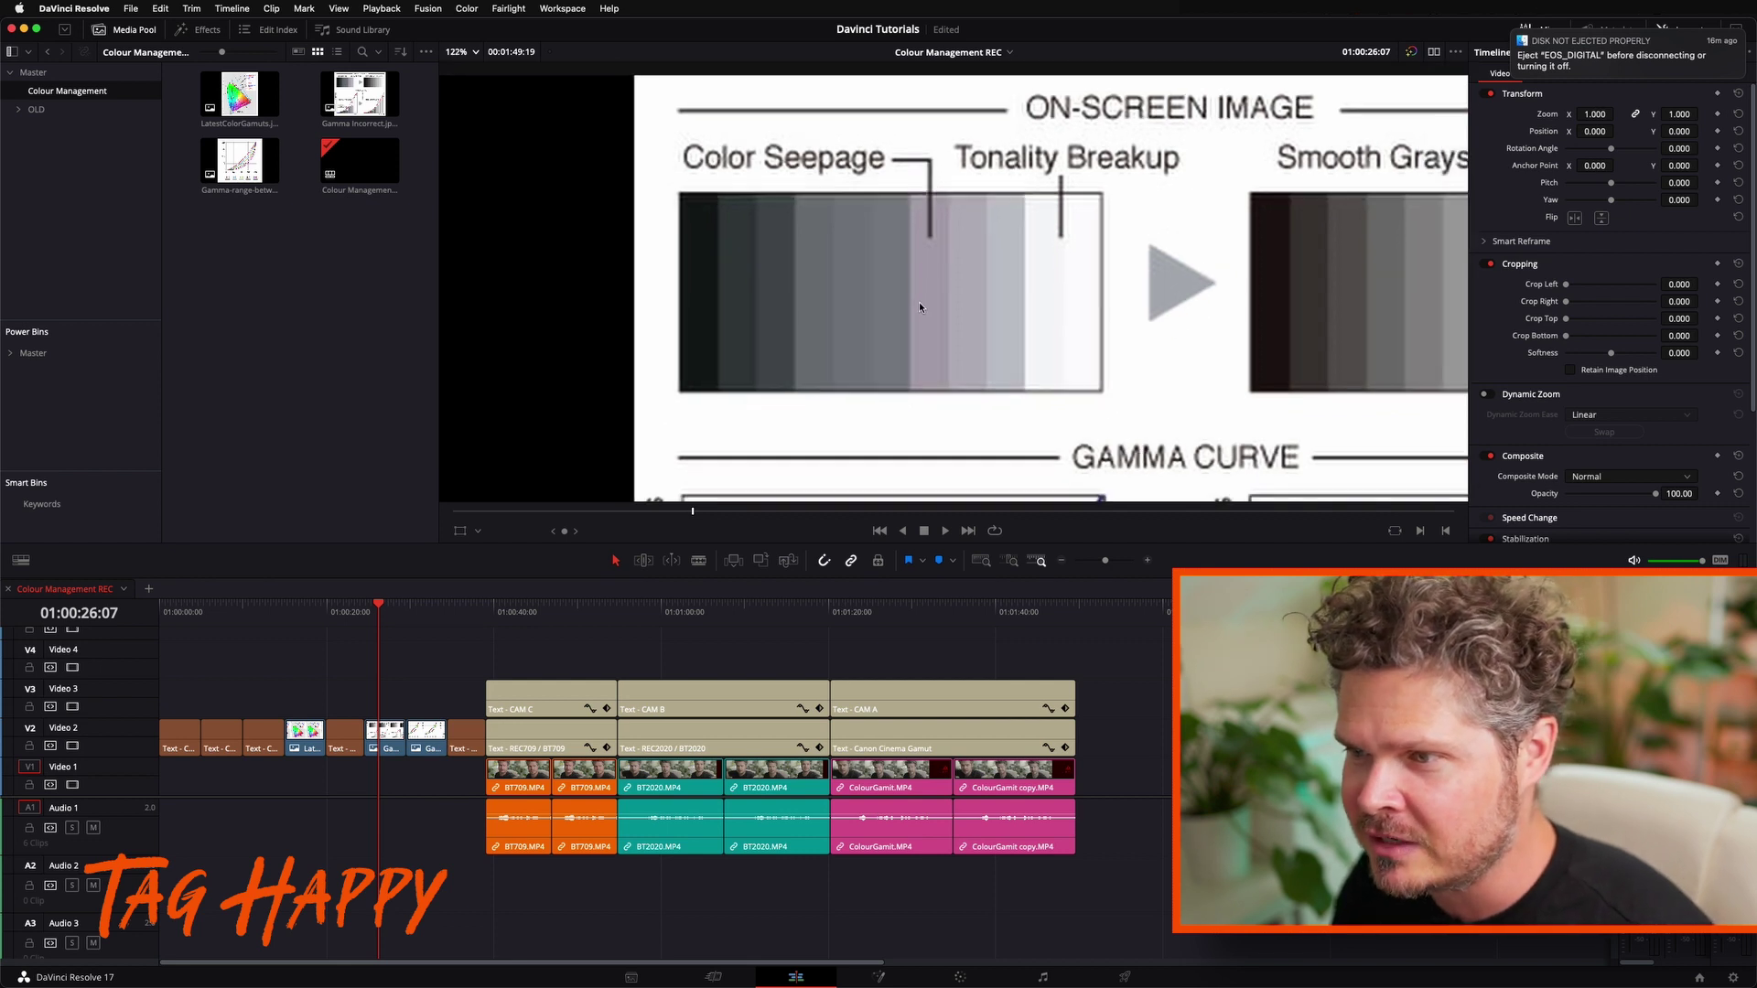
pyautogui.hscroll(2, 869, 201)
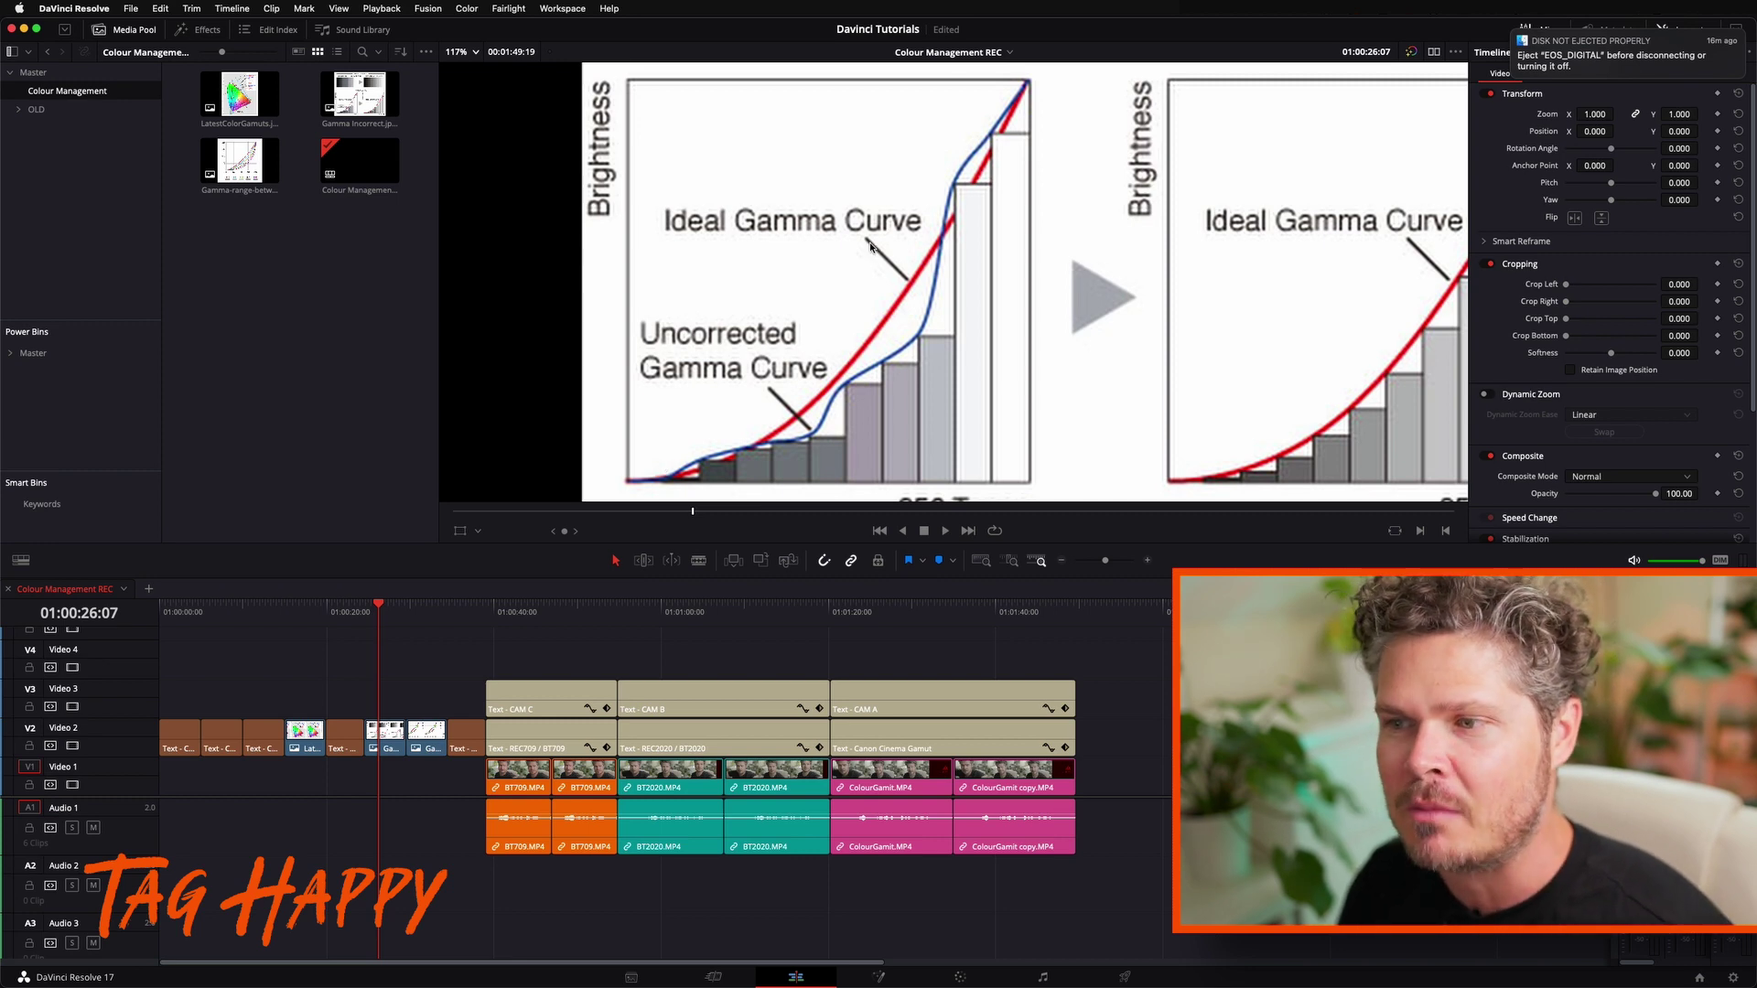
pyautogui.scroll(5, 892, 377)
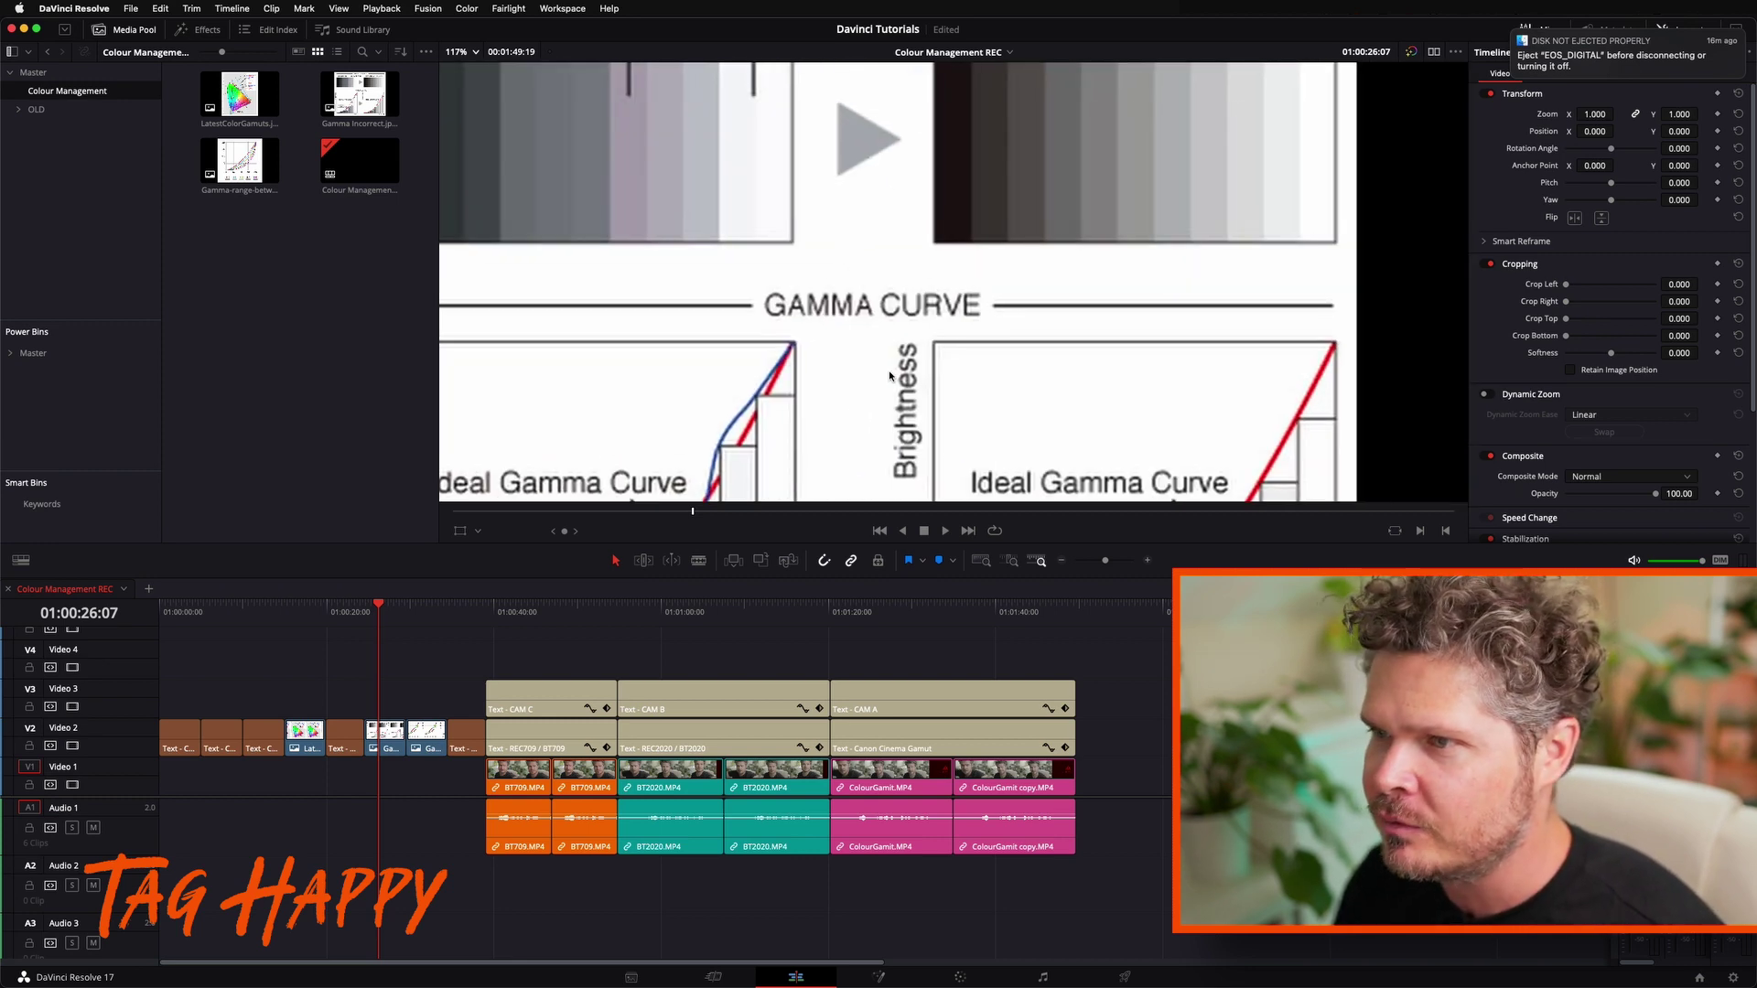
pyautogui.moveTo(857, 442); pyautogui.dragTo(800, 414)
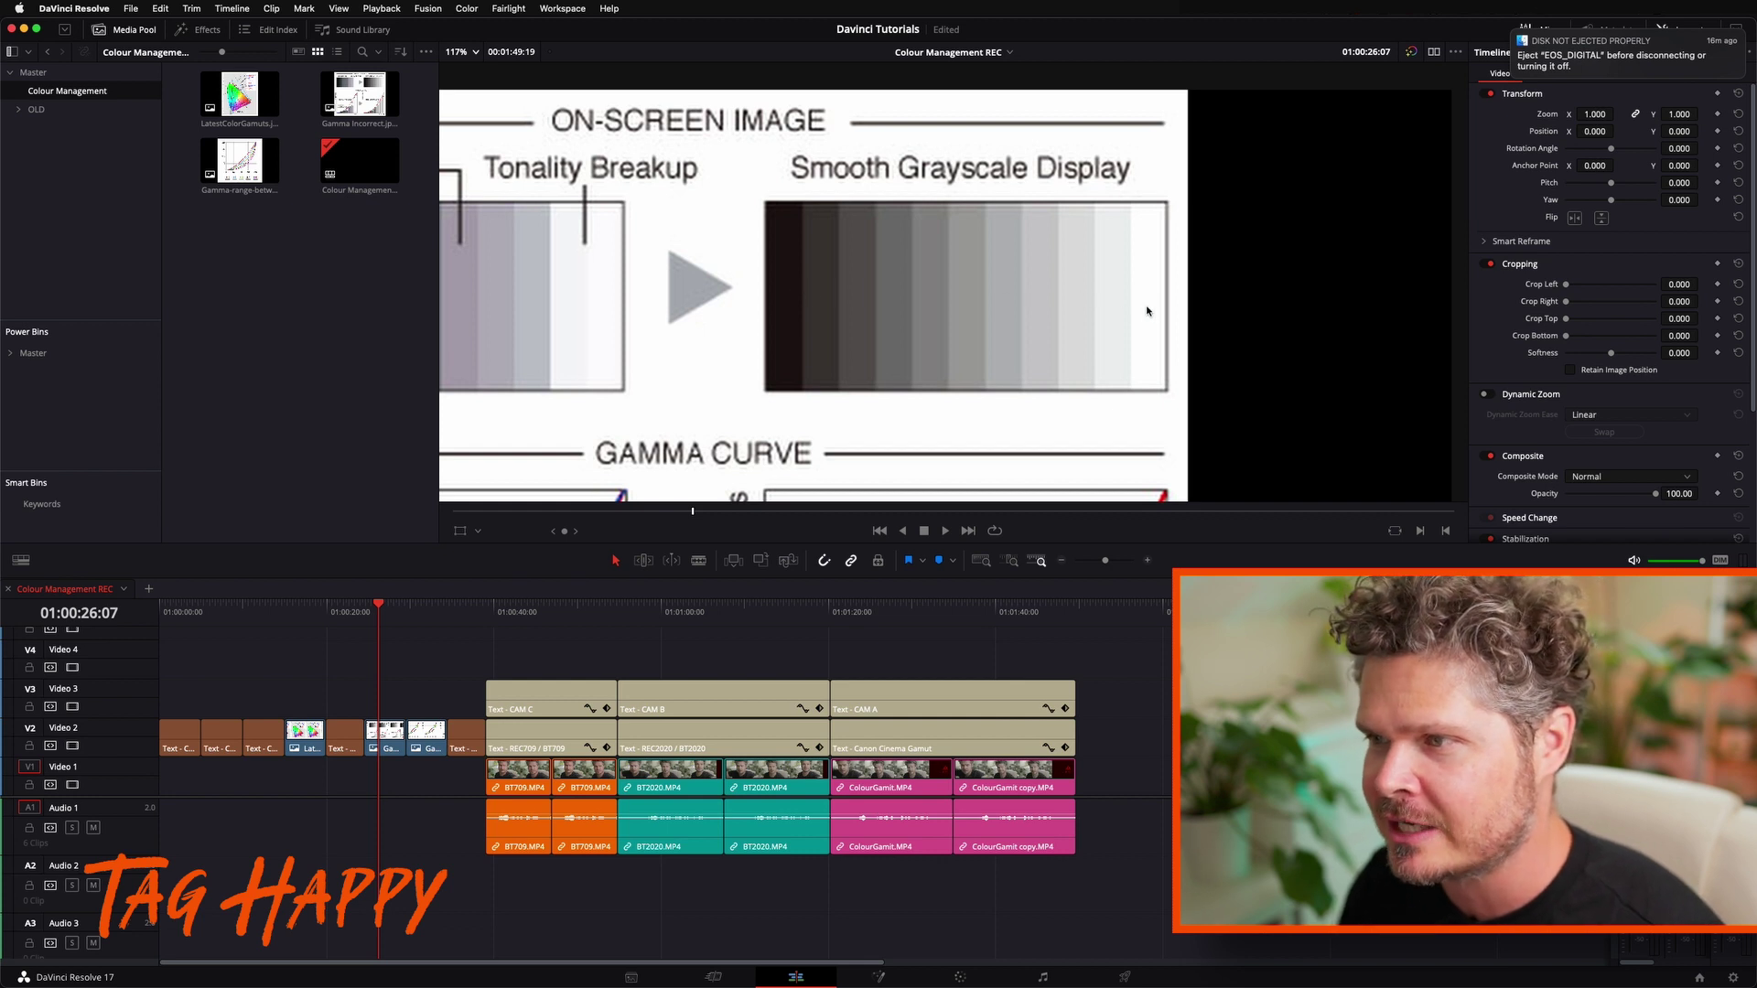
pyautogui.moveTo(895, 370); pyautogui.dragTo(908, 279)
pyautogui.scroll(-5, 924, 276)
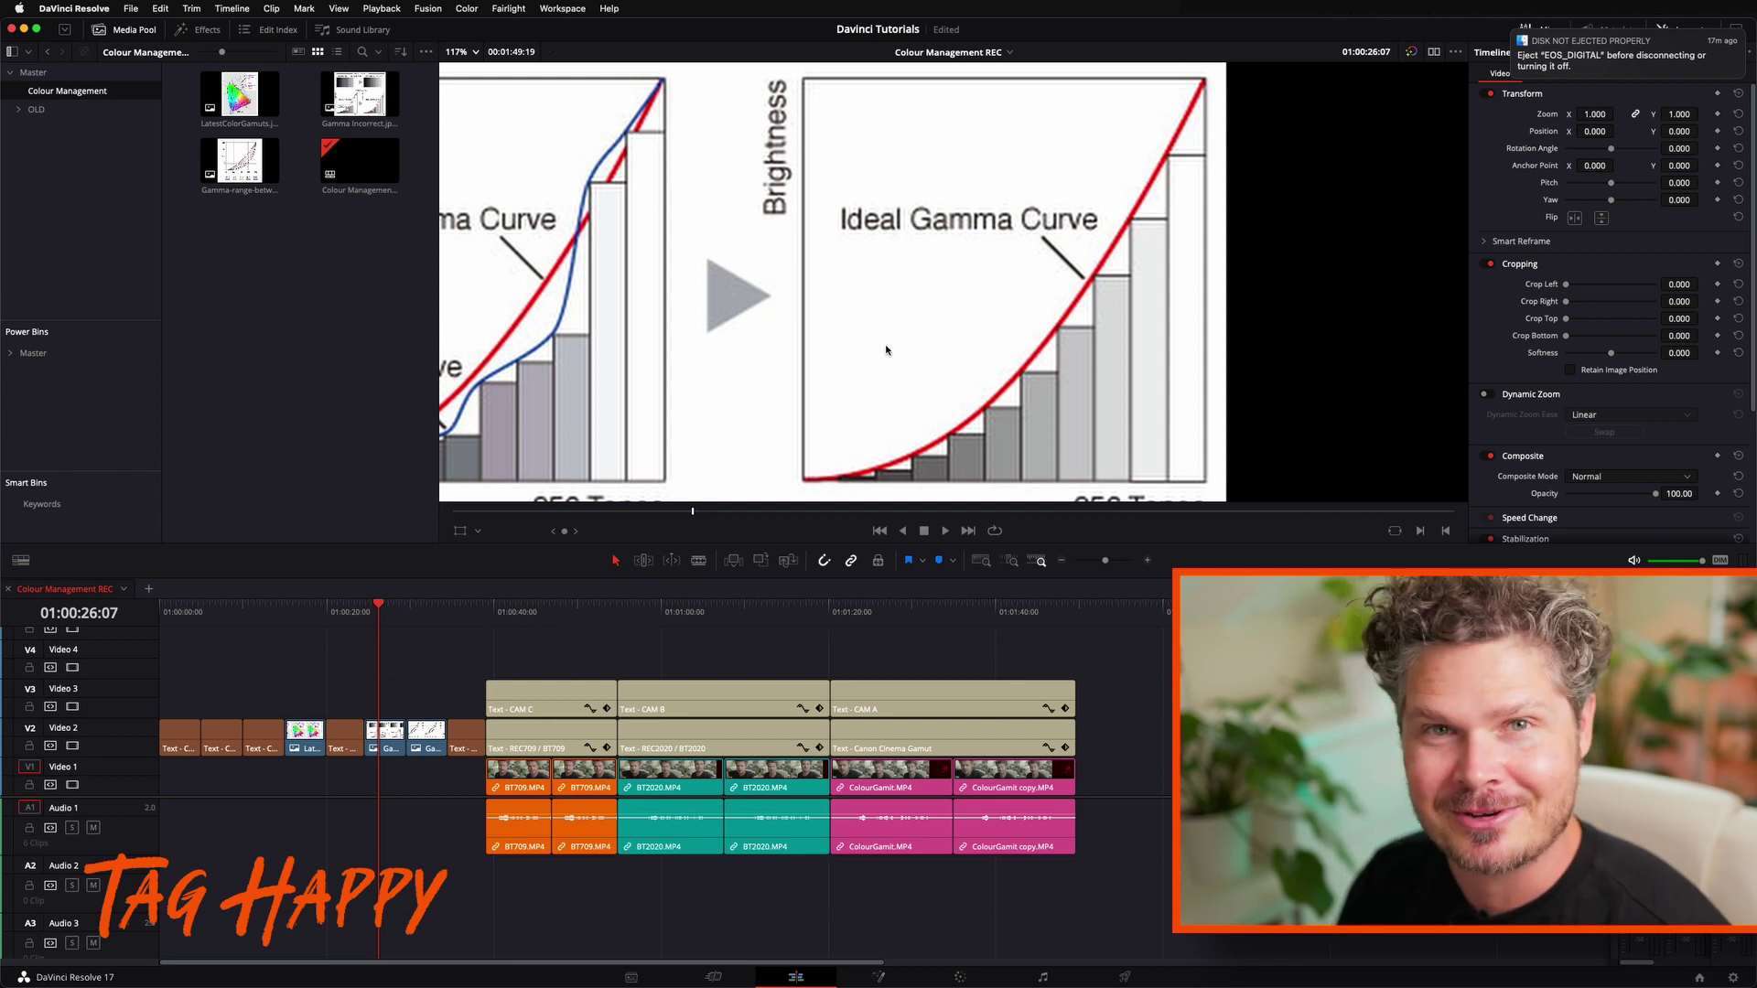
pyautogui.moveTo(891, 345); pyautogui.dragTo(866, 337)
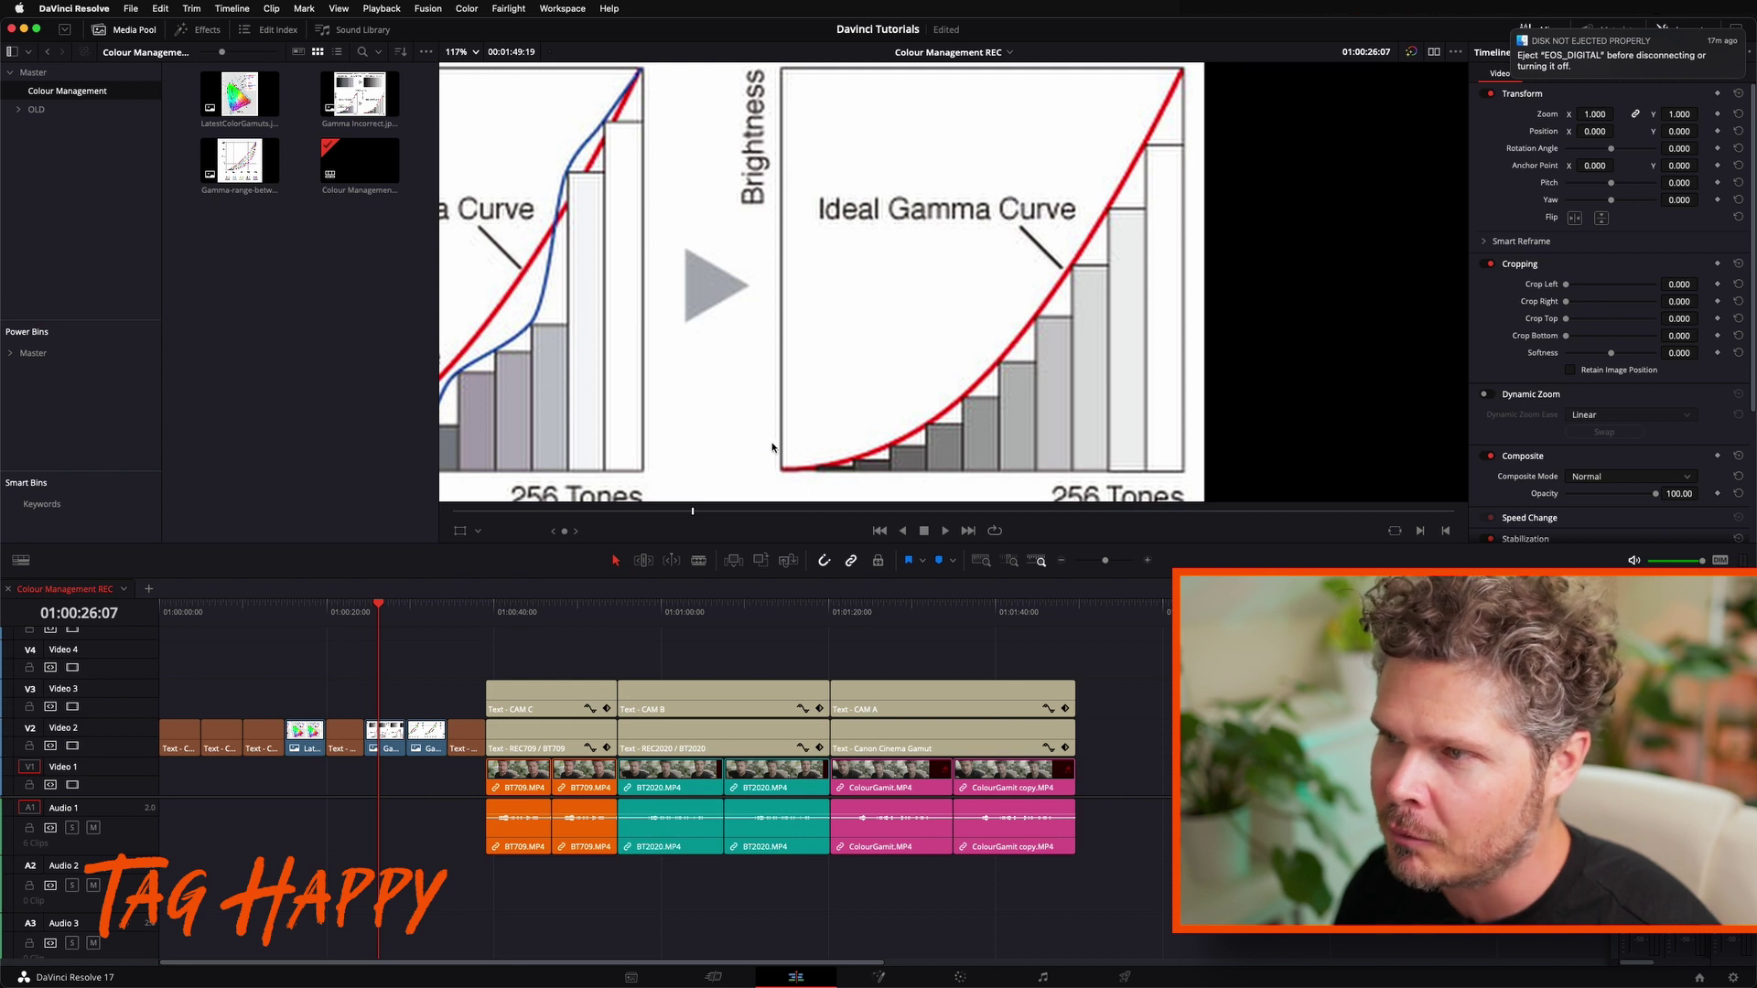
# Fit the gamma diagram back in the viewer and jump to the 1.8–2.6 gamma curves chart at 01:00:32:00
pyautogui.scroll(5, 1041, 266)
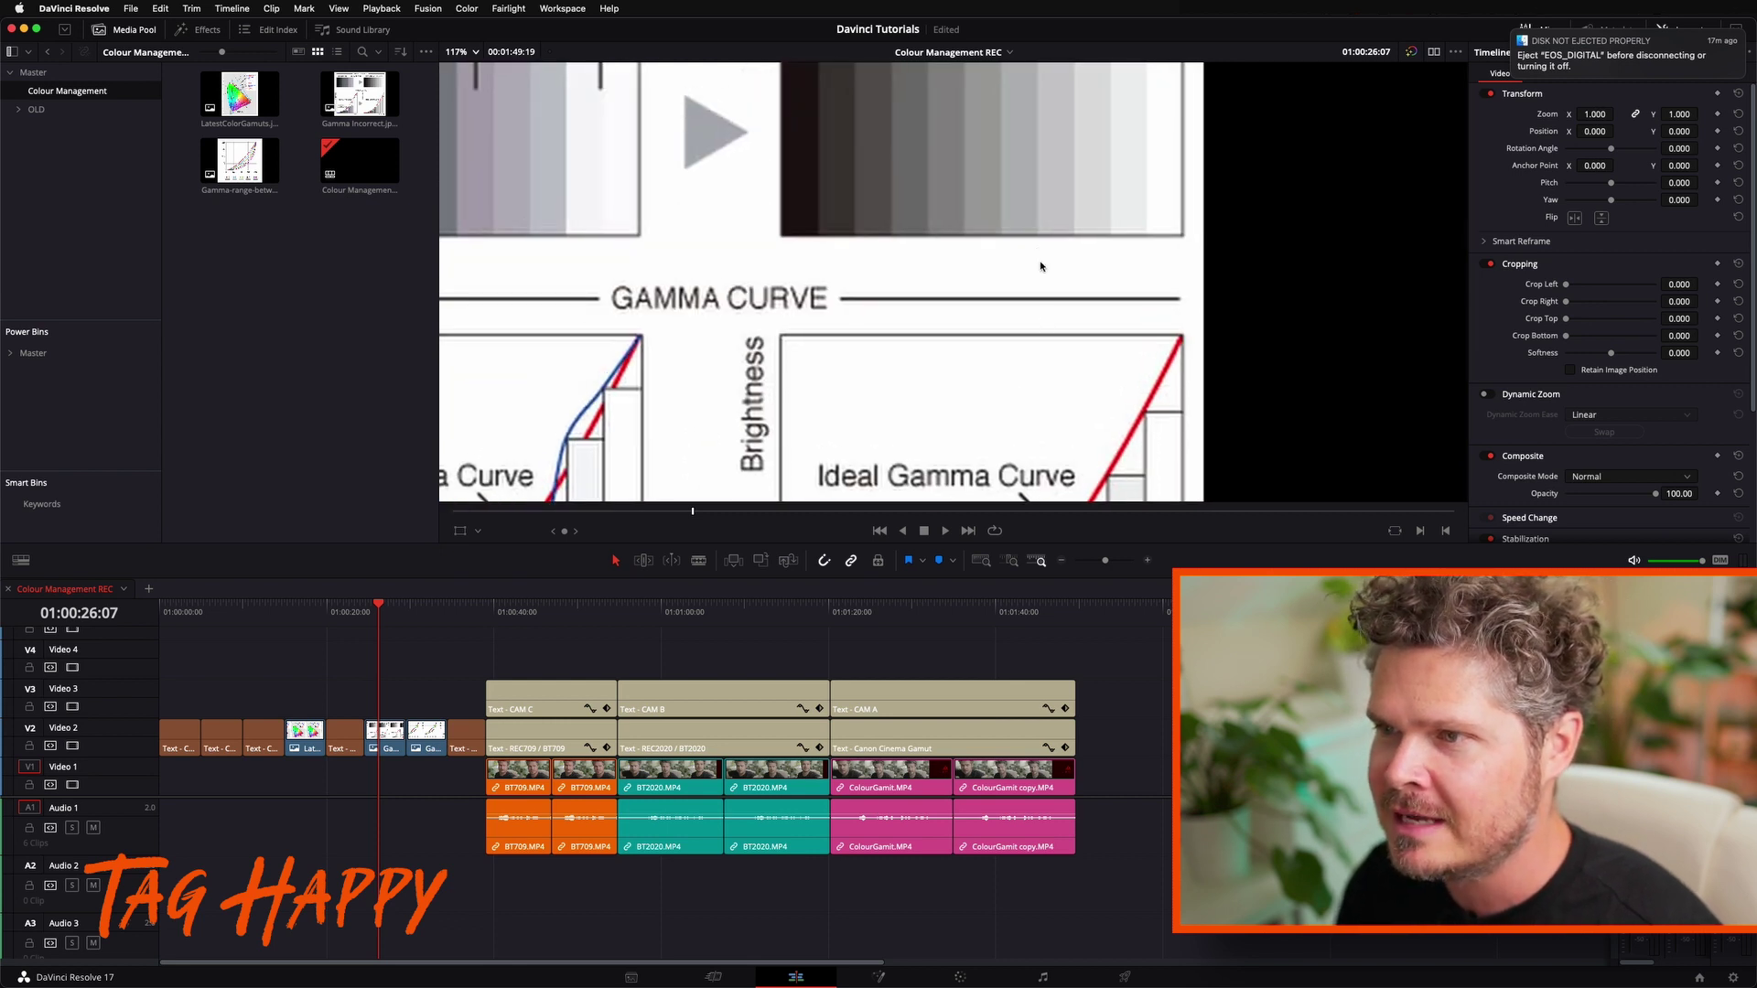
pyautogui.scroll(2, 1041, 266)
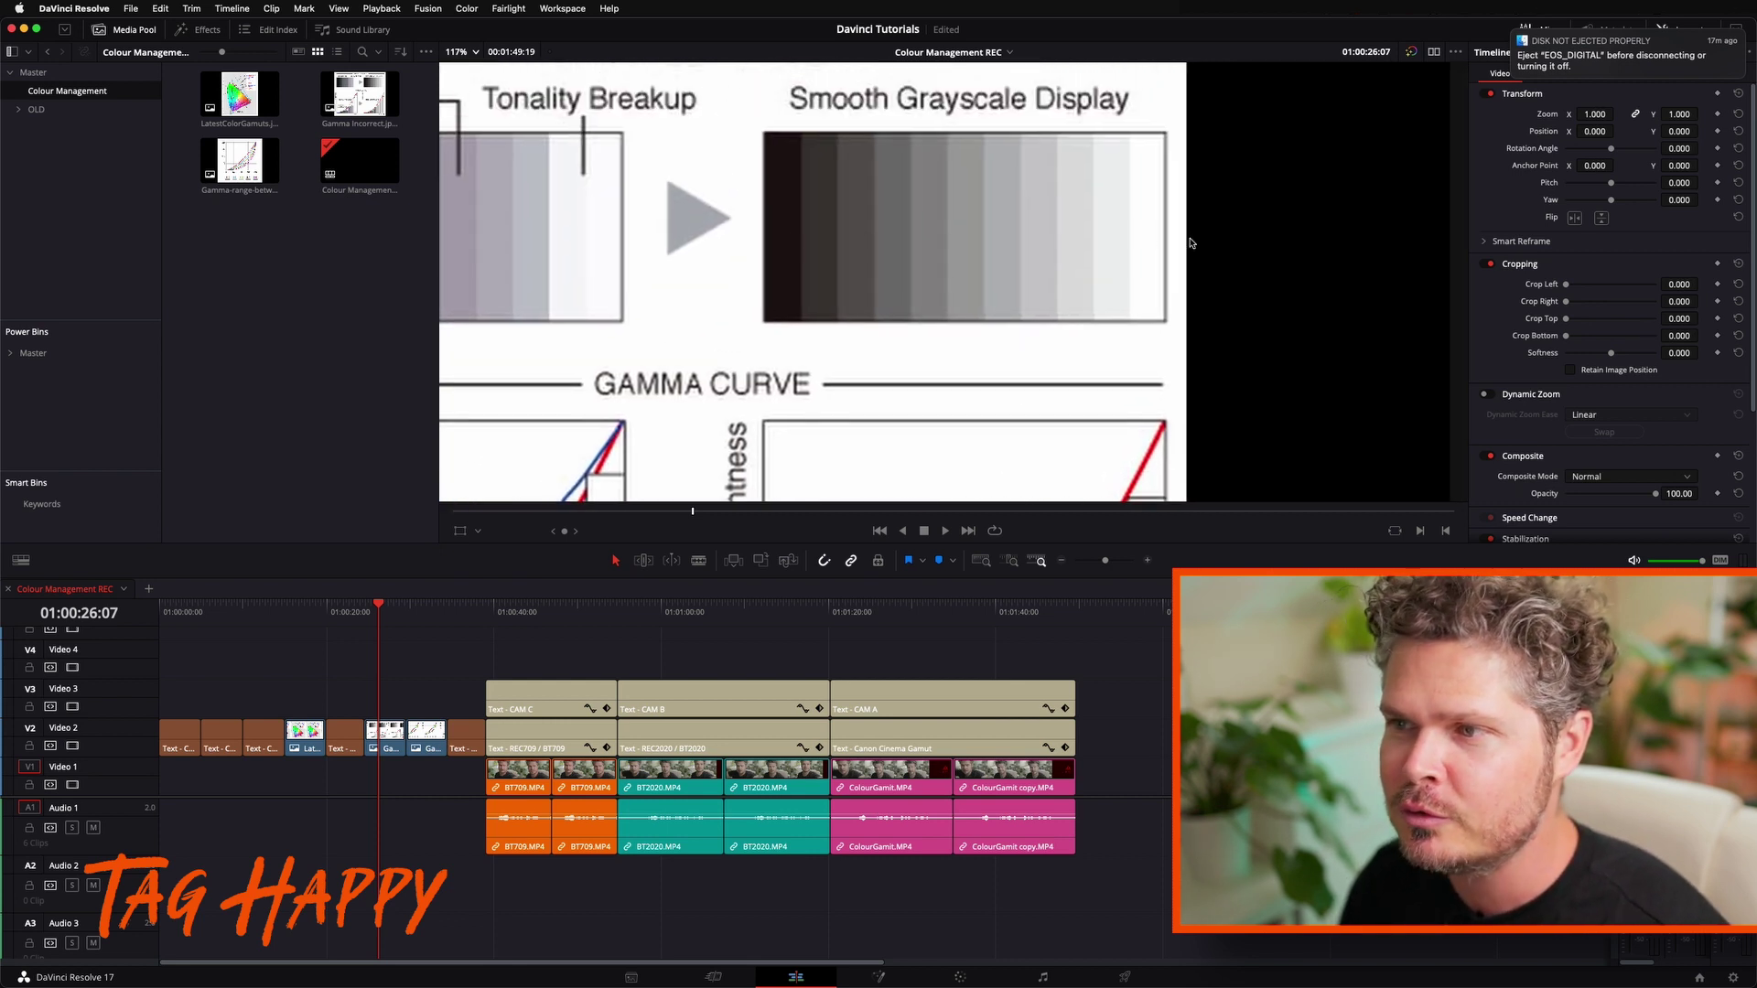
pyautogui.scroll(-3, 923, 328)
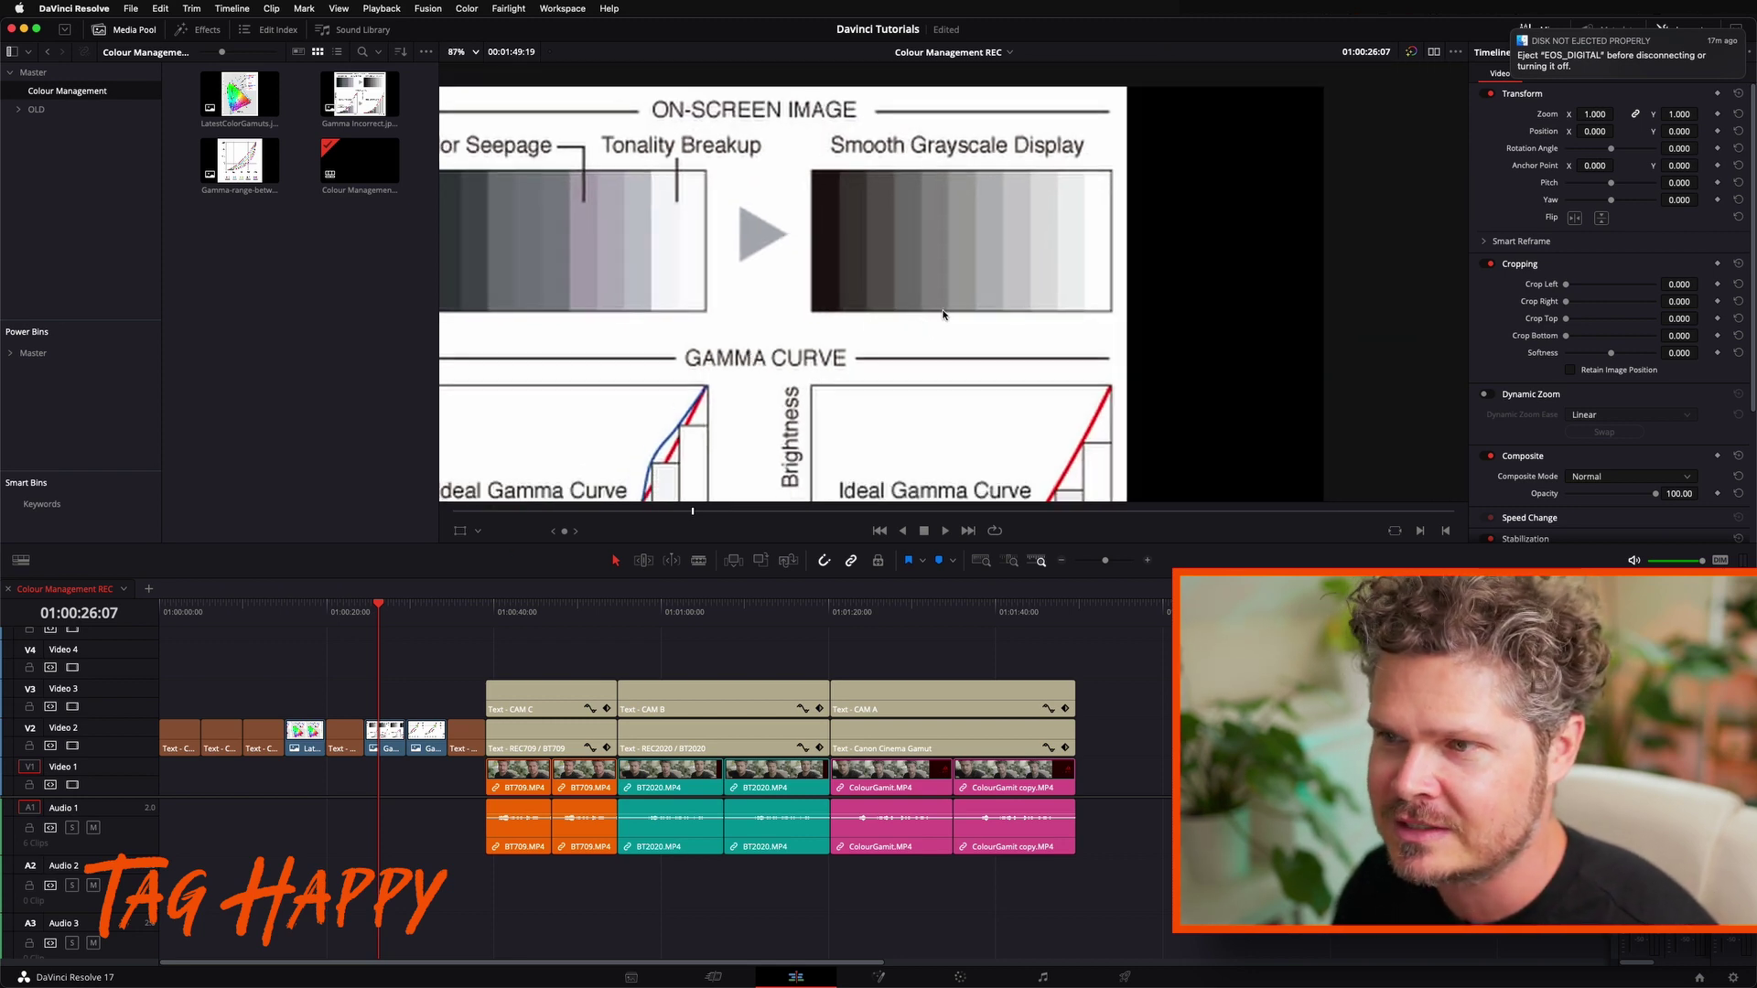
pyautogui.click(449, 53)
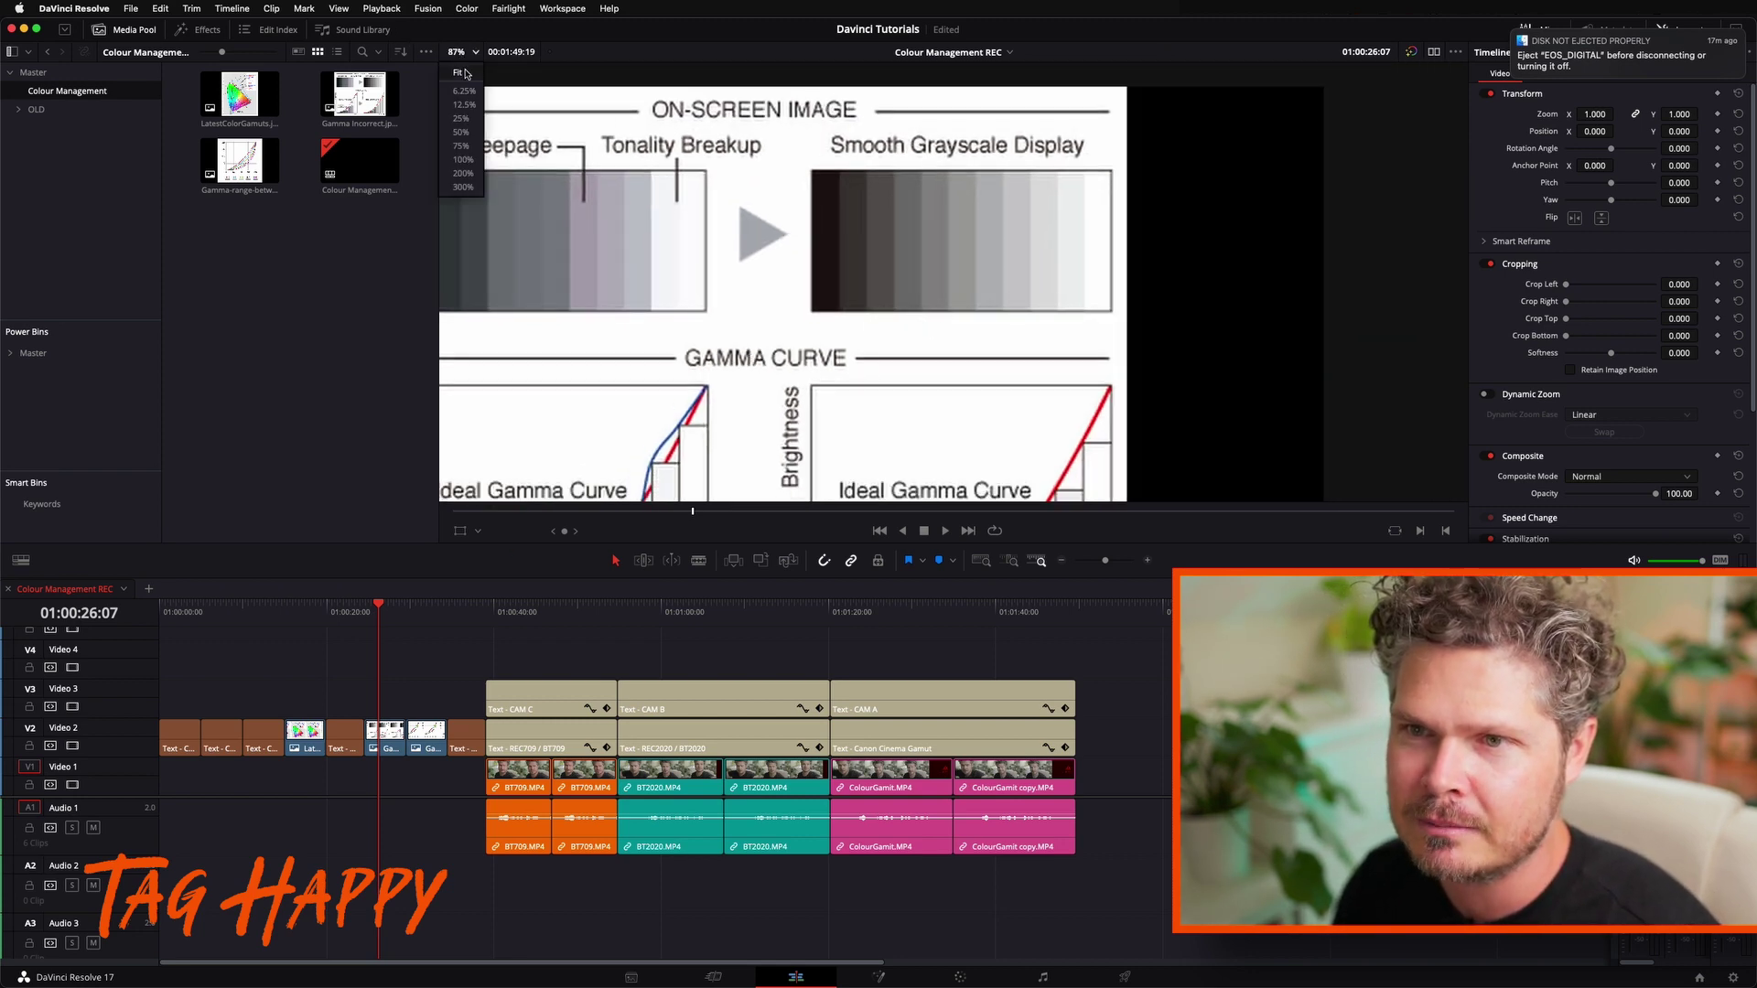
pyautogui.click(460, 75)
pyautogui.click(426, 604)
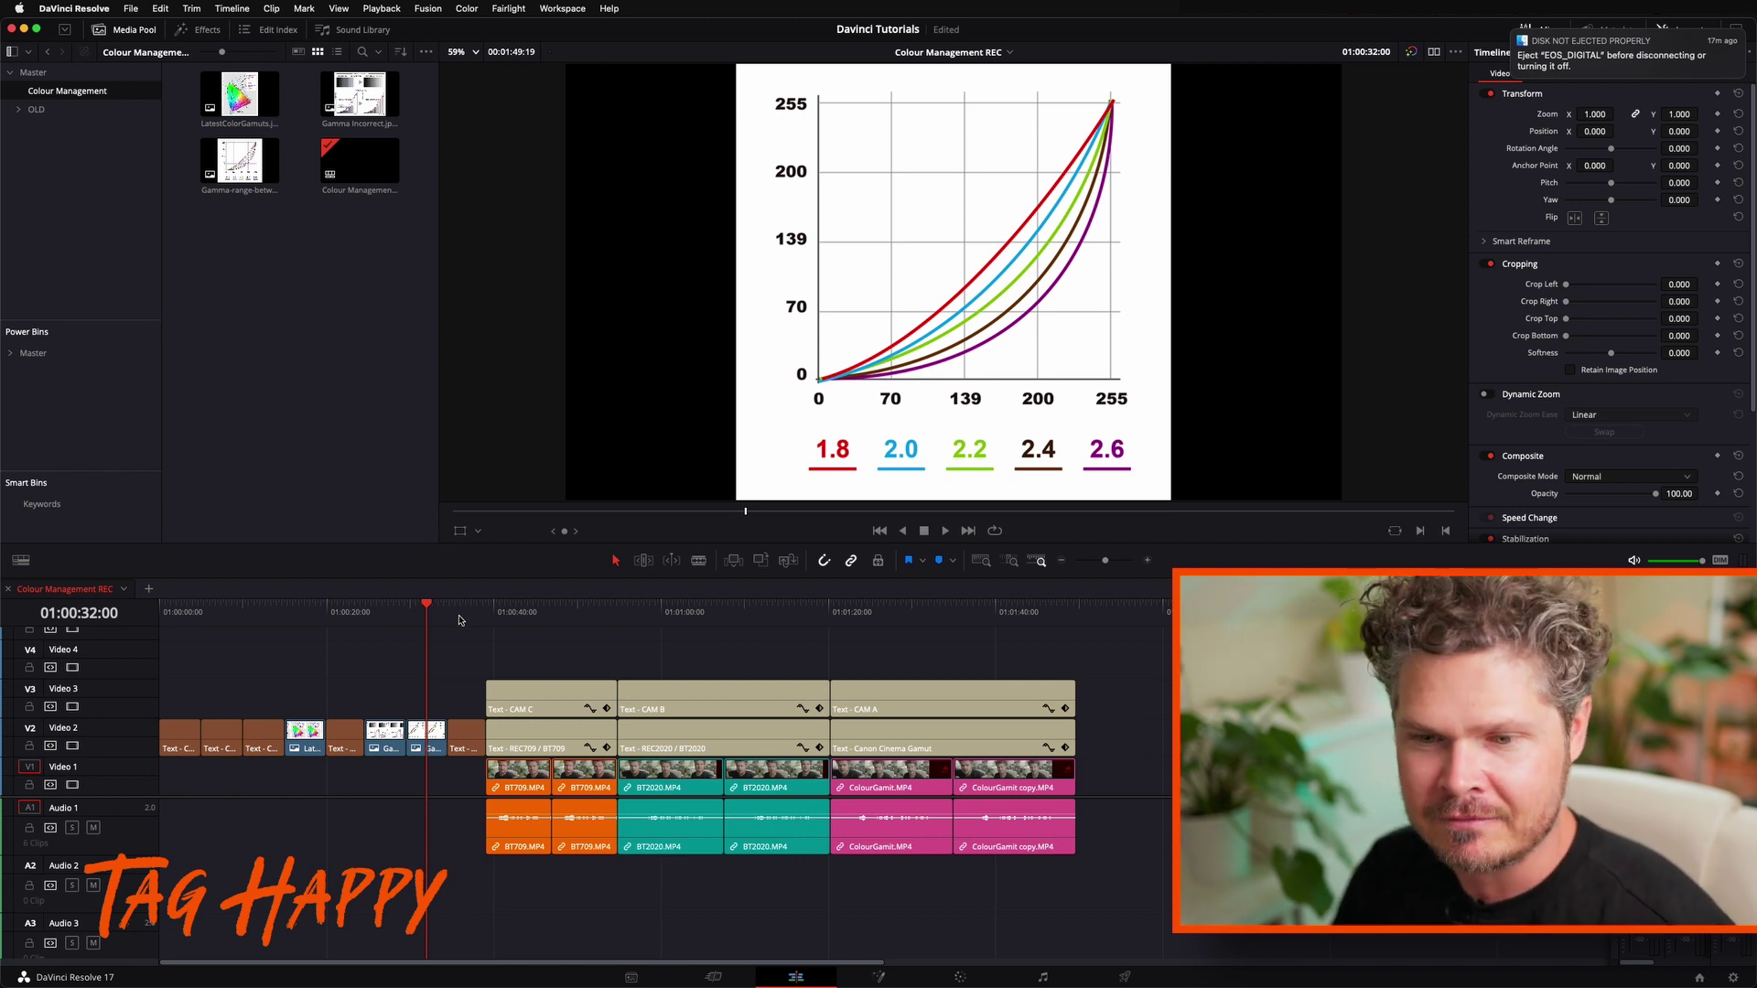
# Move the playhead back to 01:00:12:11 on the sRGB / REC709 / REC2020 / Canon Colour Gamut title
pyautogui.click(264, 611)
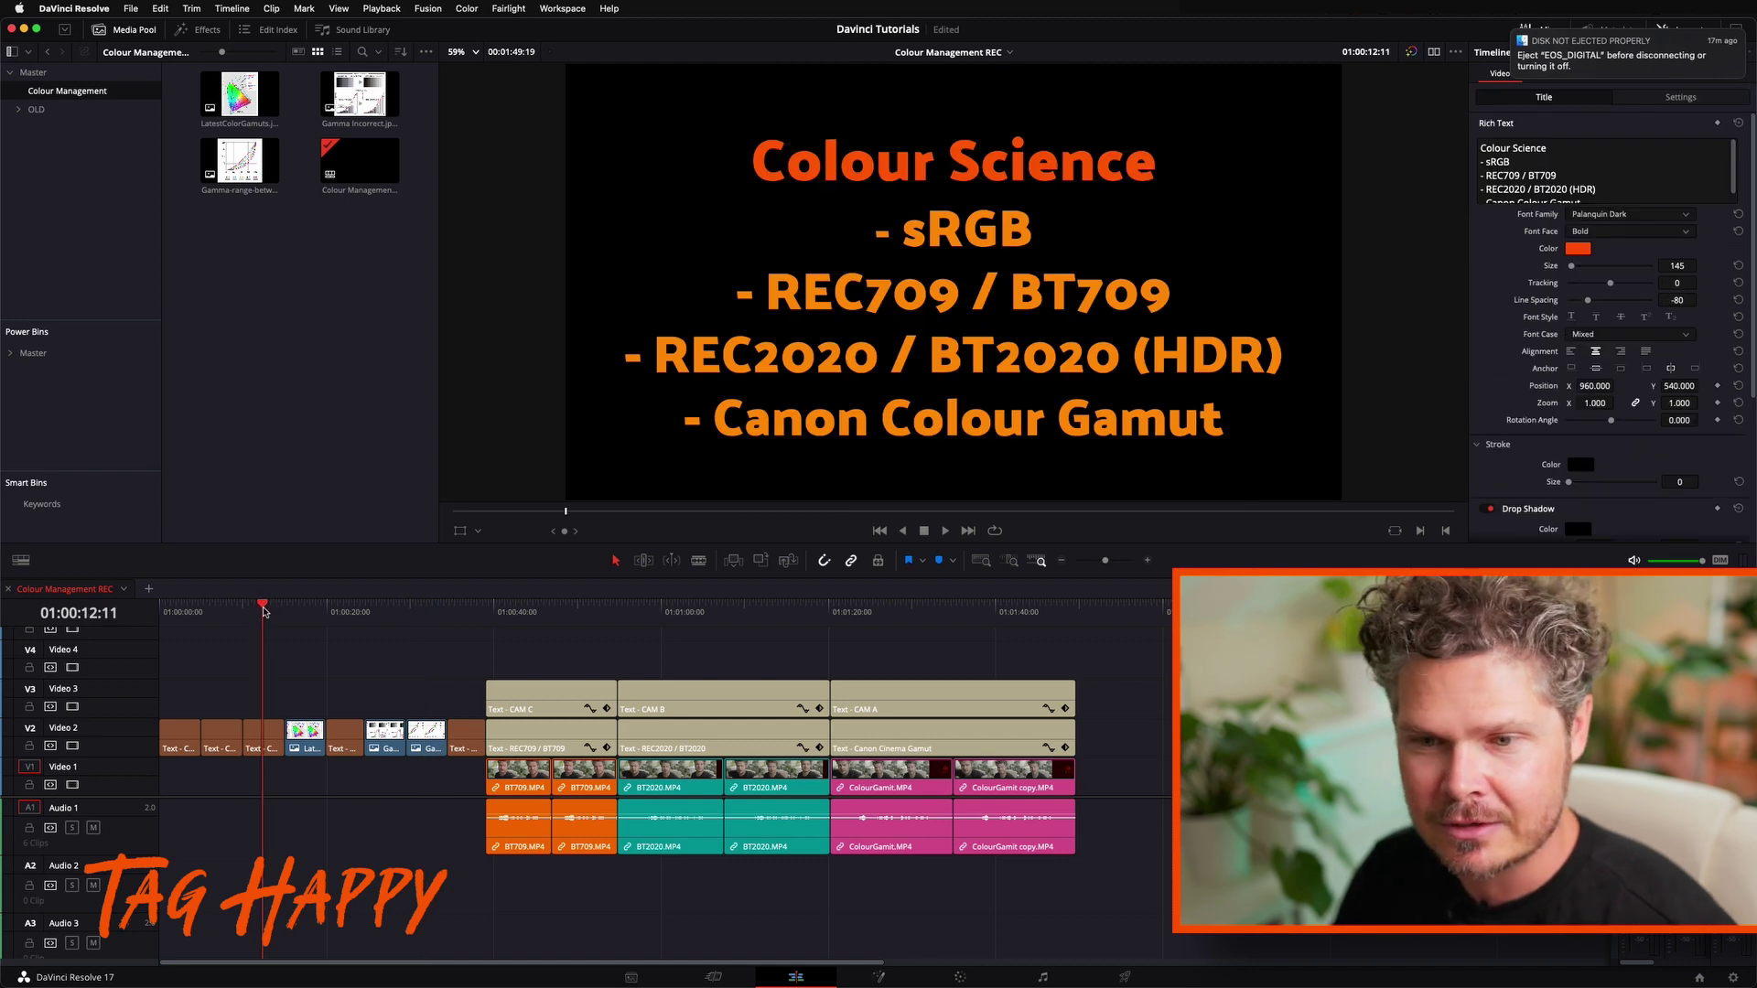
# Jump between the Colour Science, Gamma and Output title cards, ending on YouTube – REC709 – Gamma 2.2 at 01:00:36:10
pyautogui.click(349, 610)
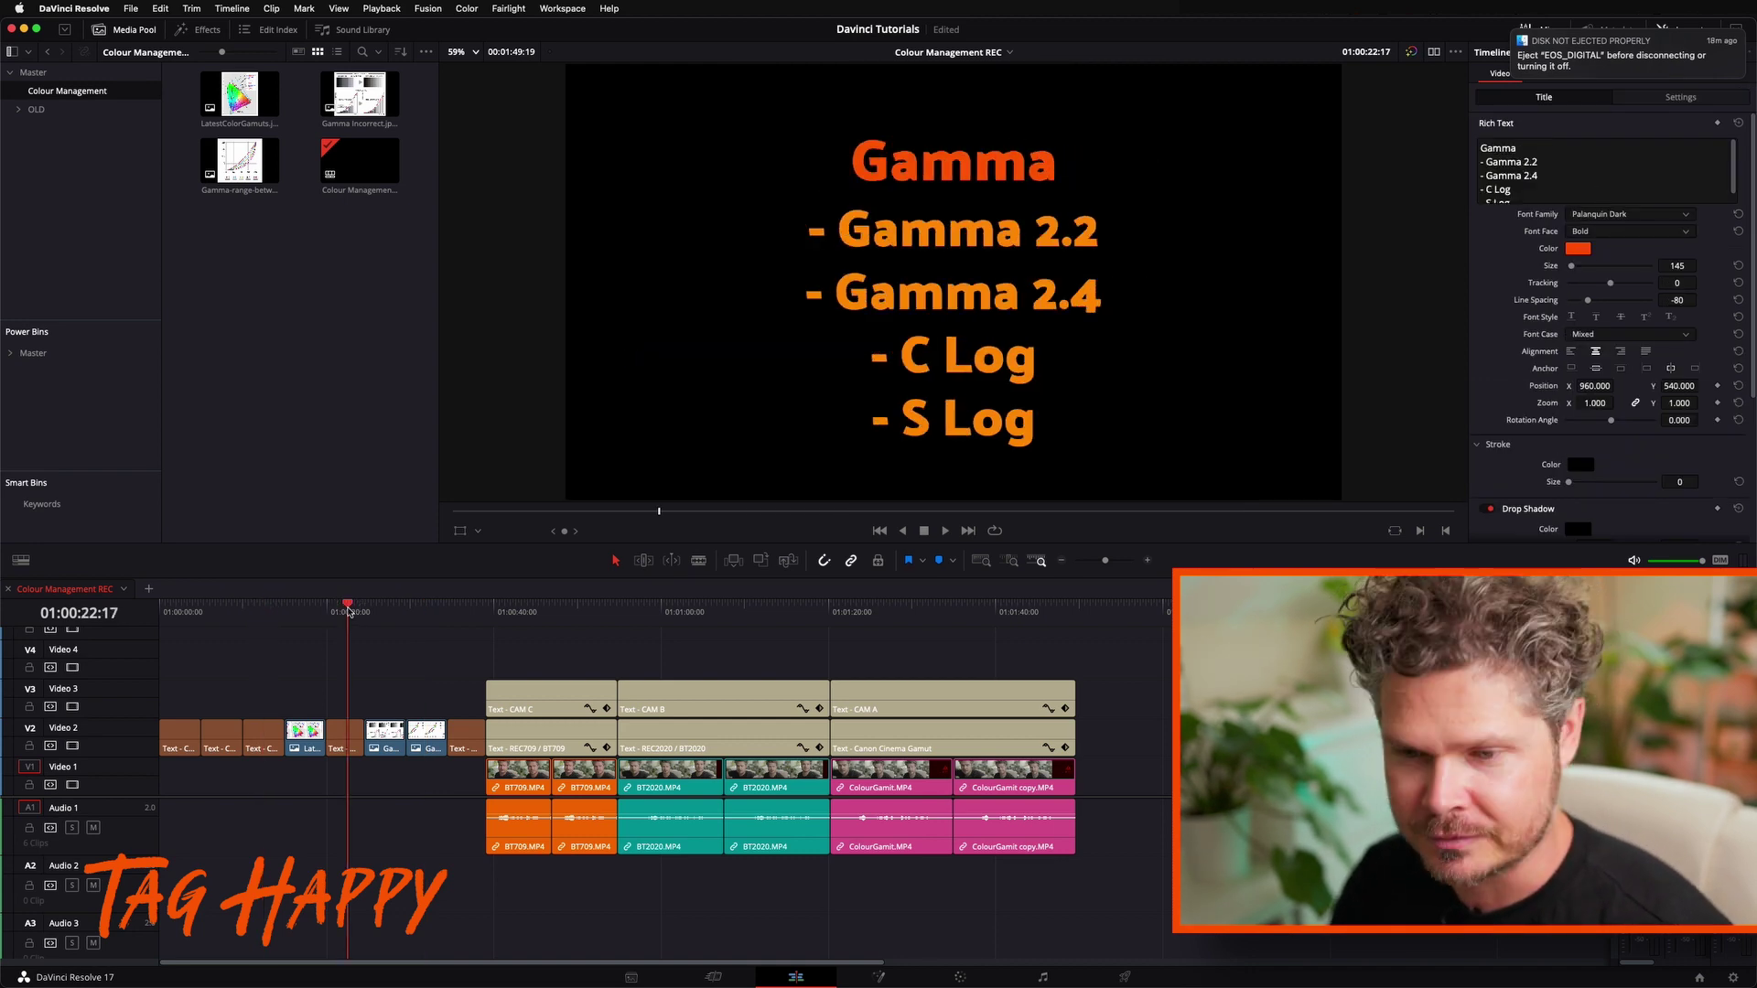
pyautogui.click(464, 610)
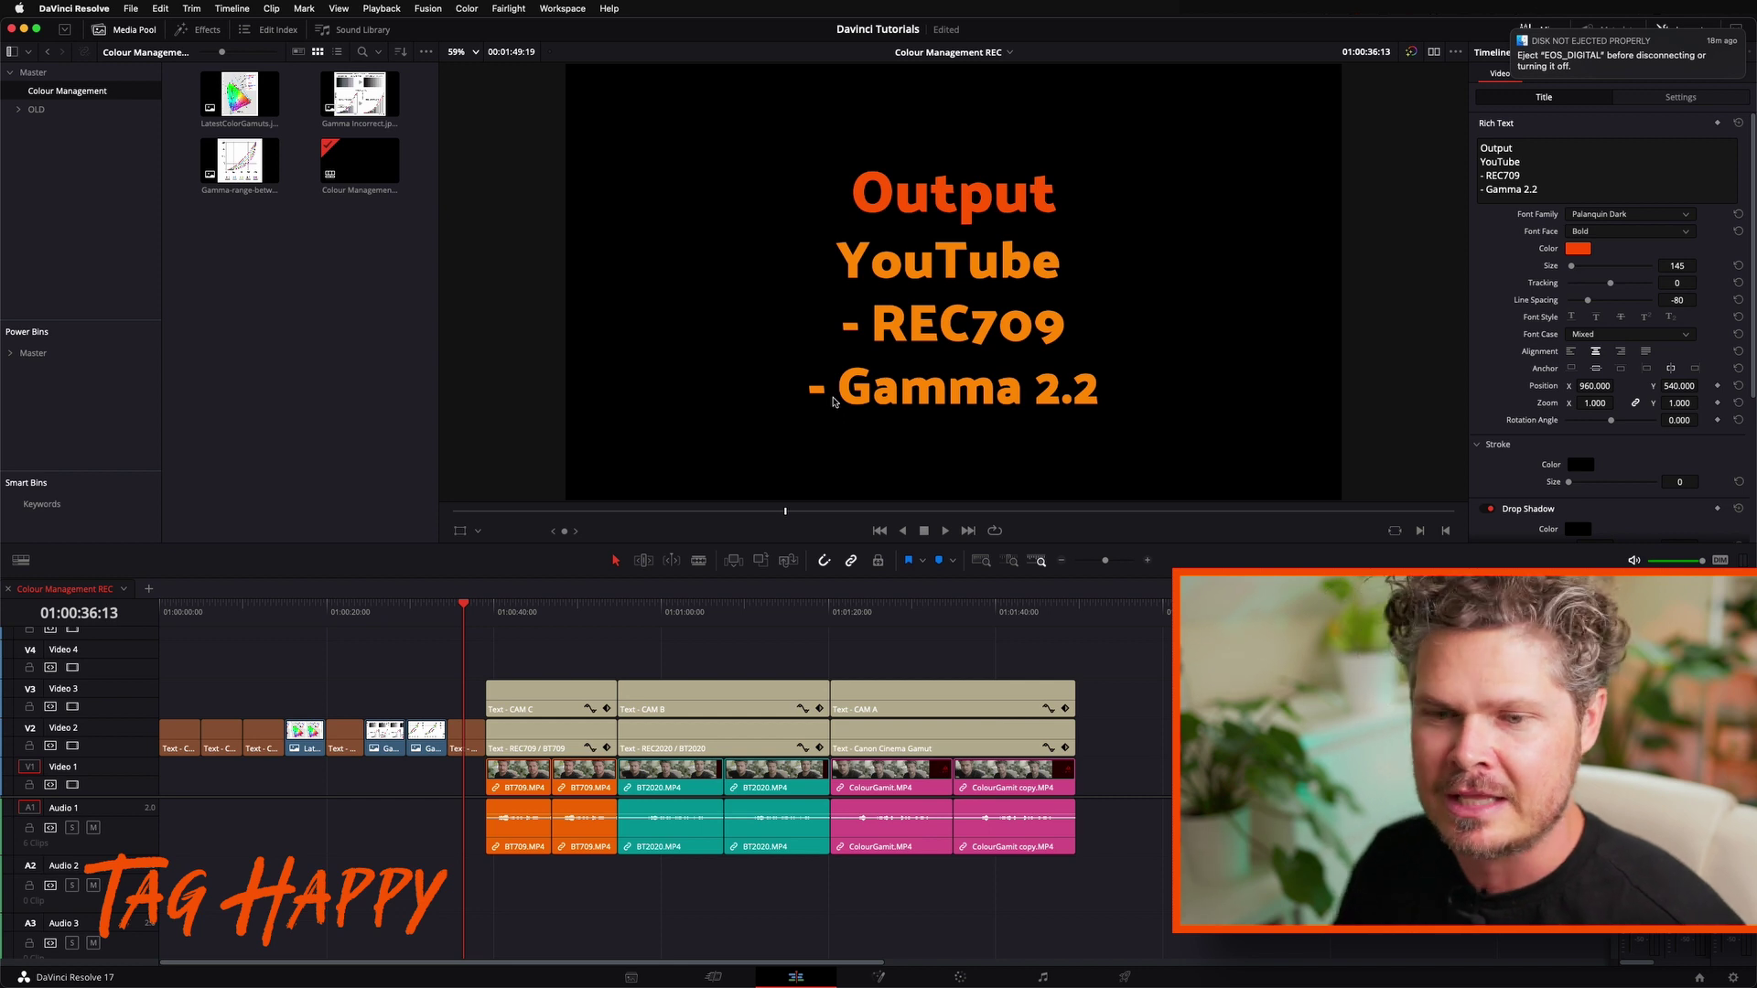
pyautogui.click(243, 607)
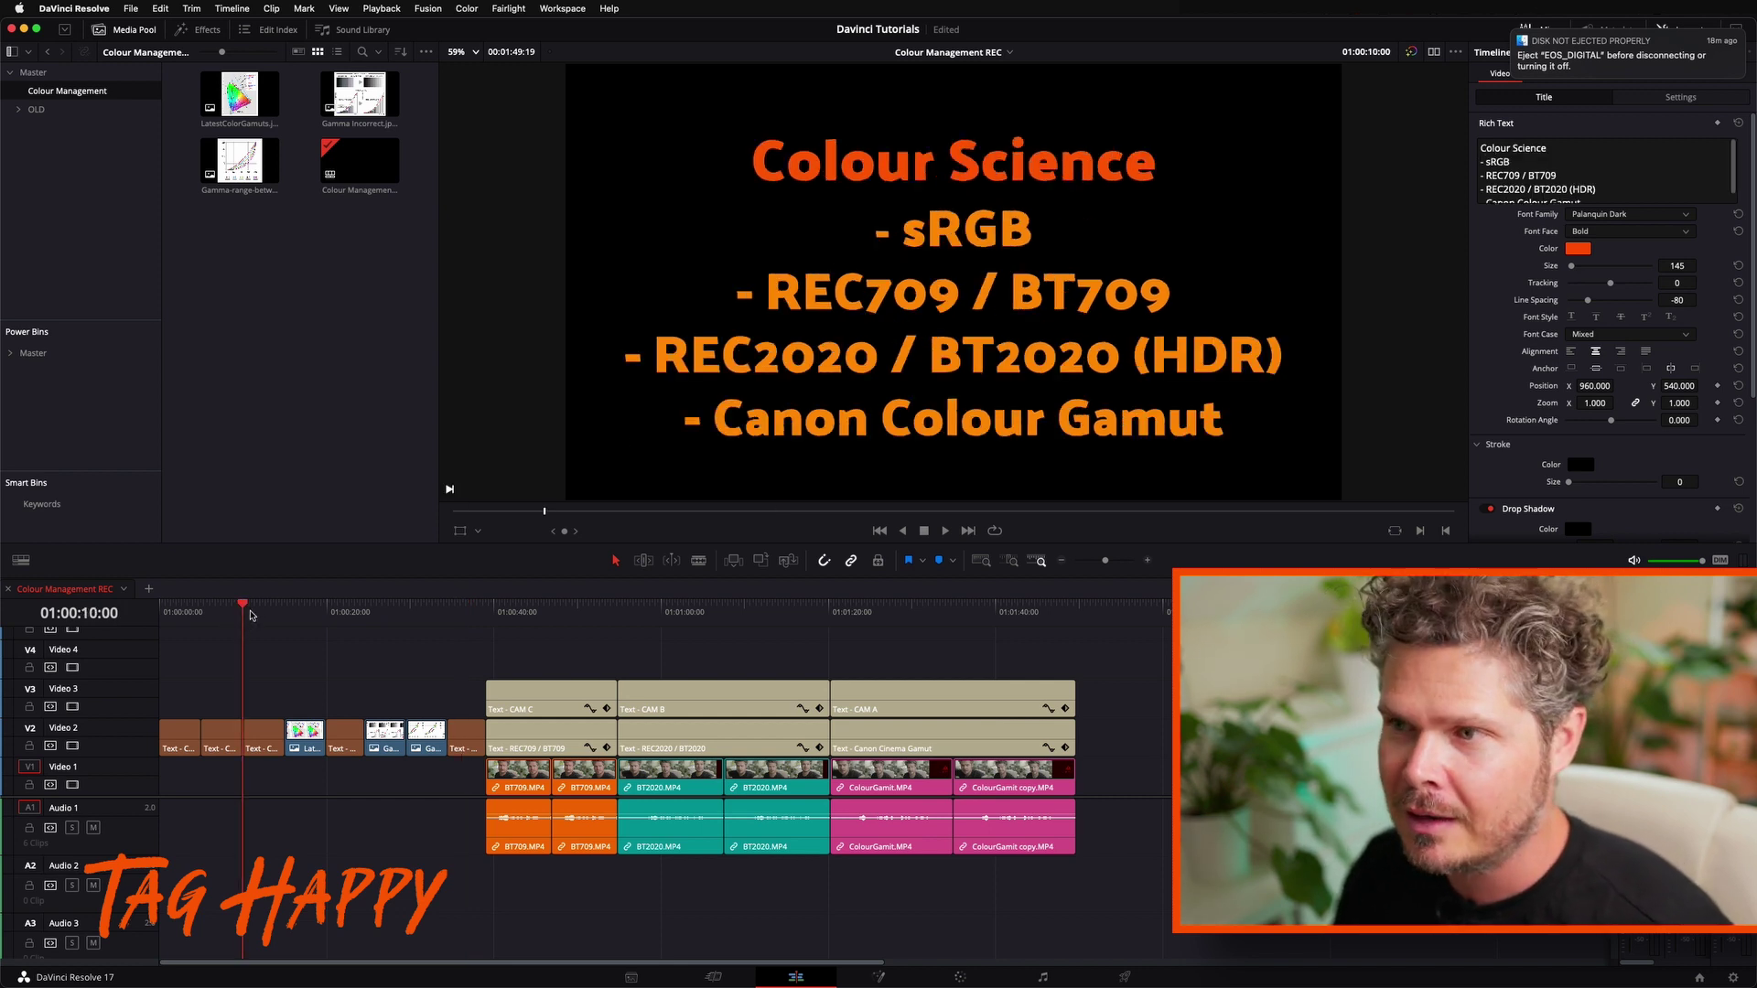
pyautogui.click(342, 610)
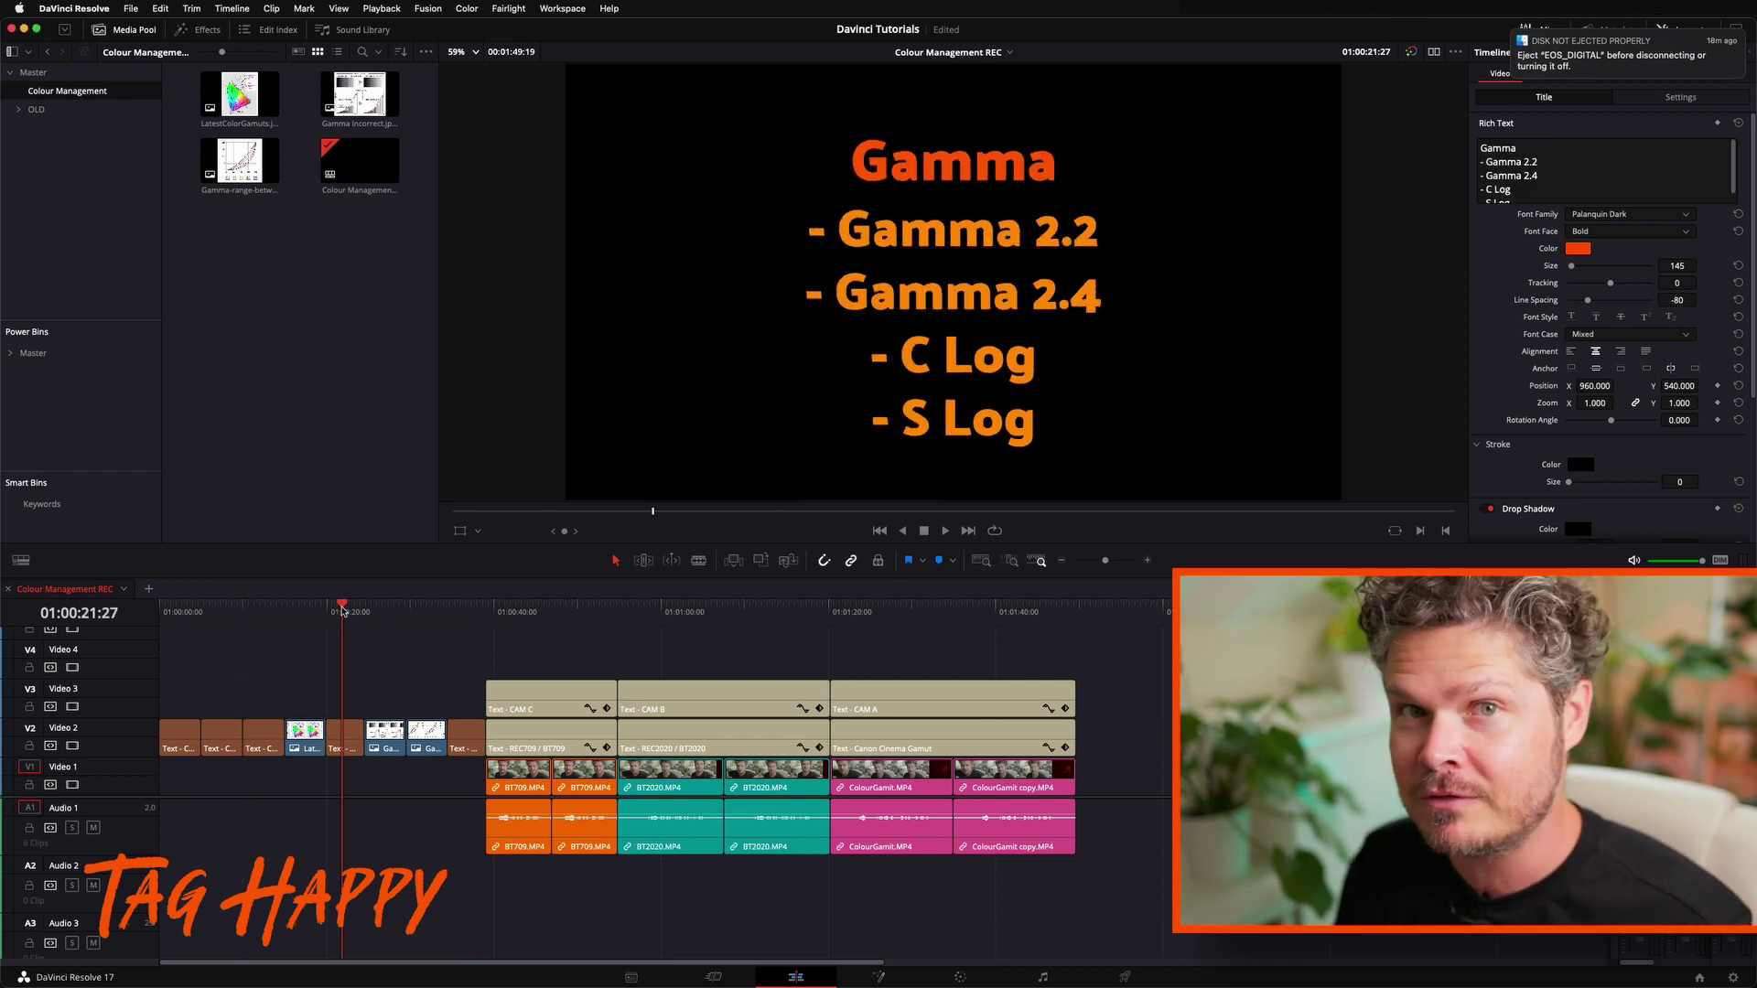
pyautogui.click(464, 611)
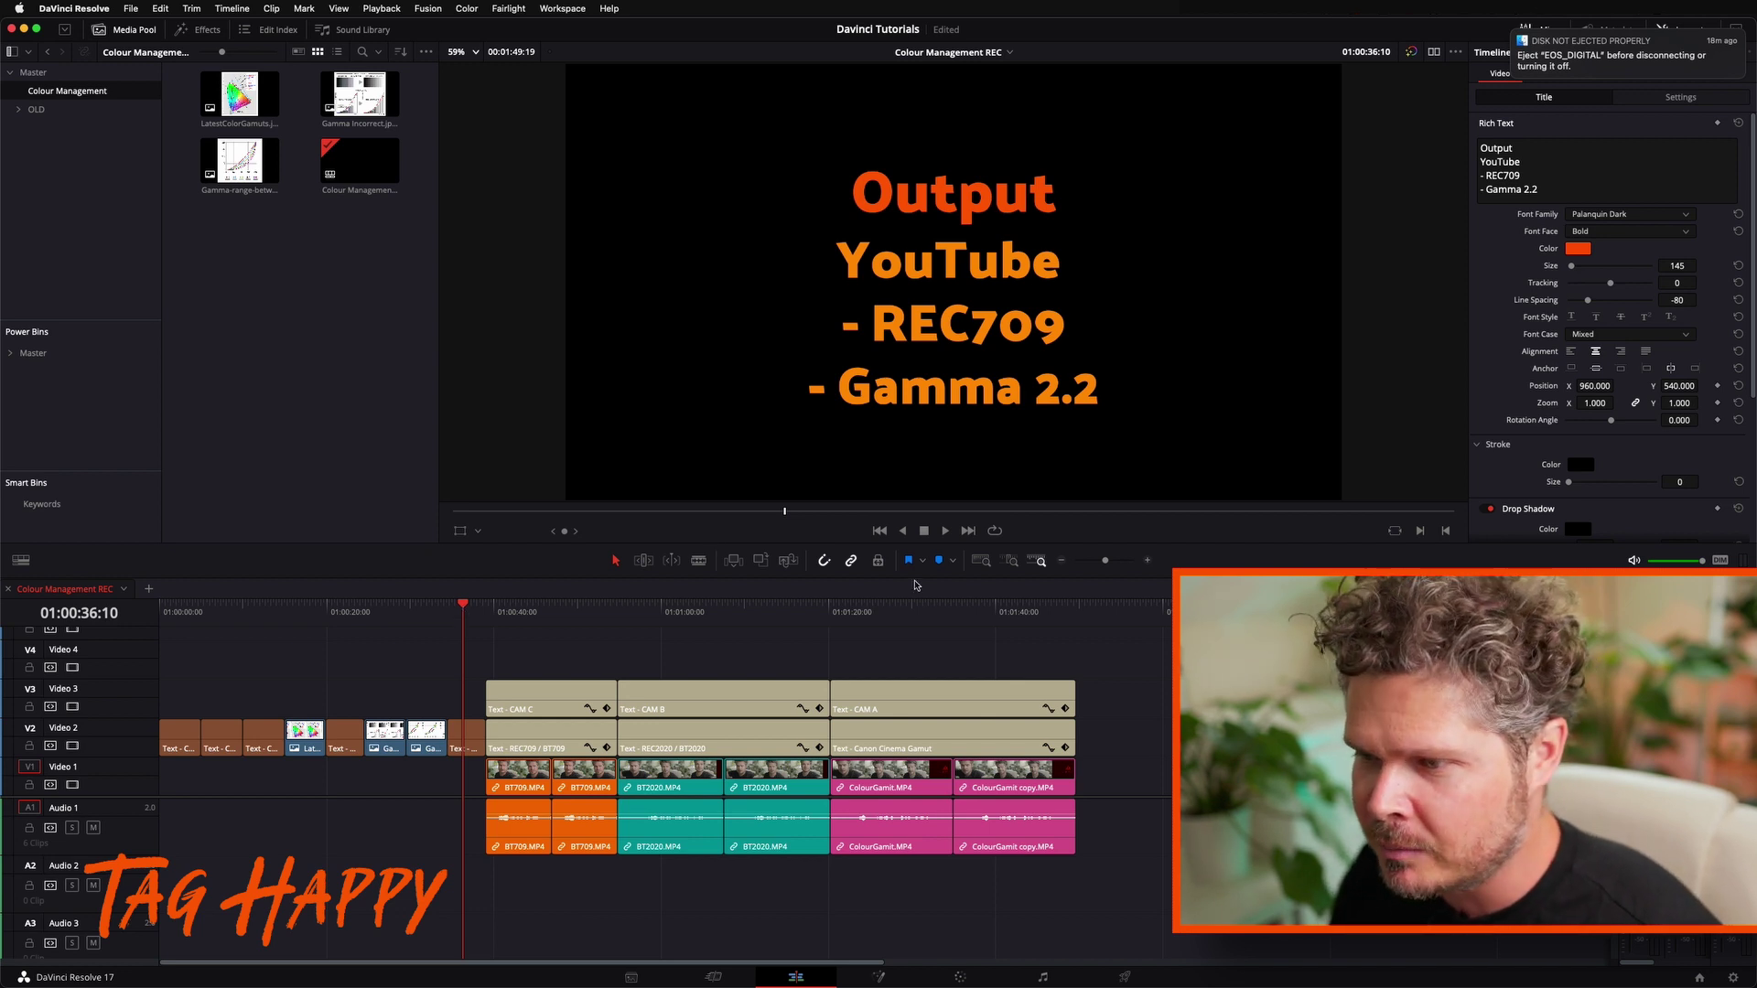
# Move the playhead onto the CAM A Canon Cinema Gamut clip and switch to the Color page
pyautogui.click(1020, 613)
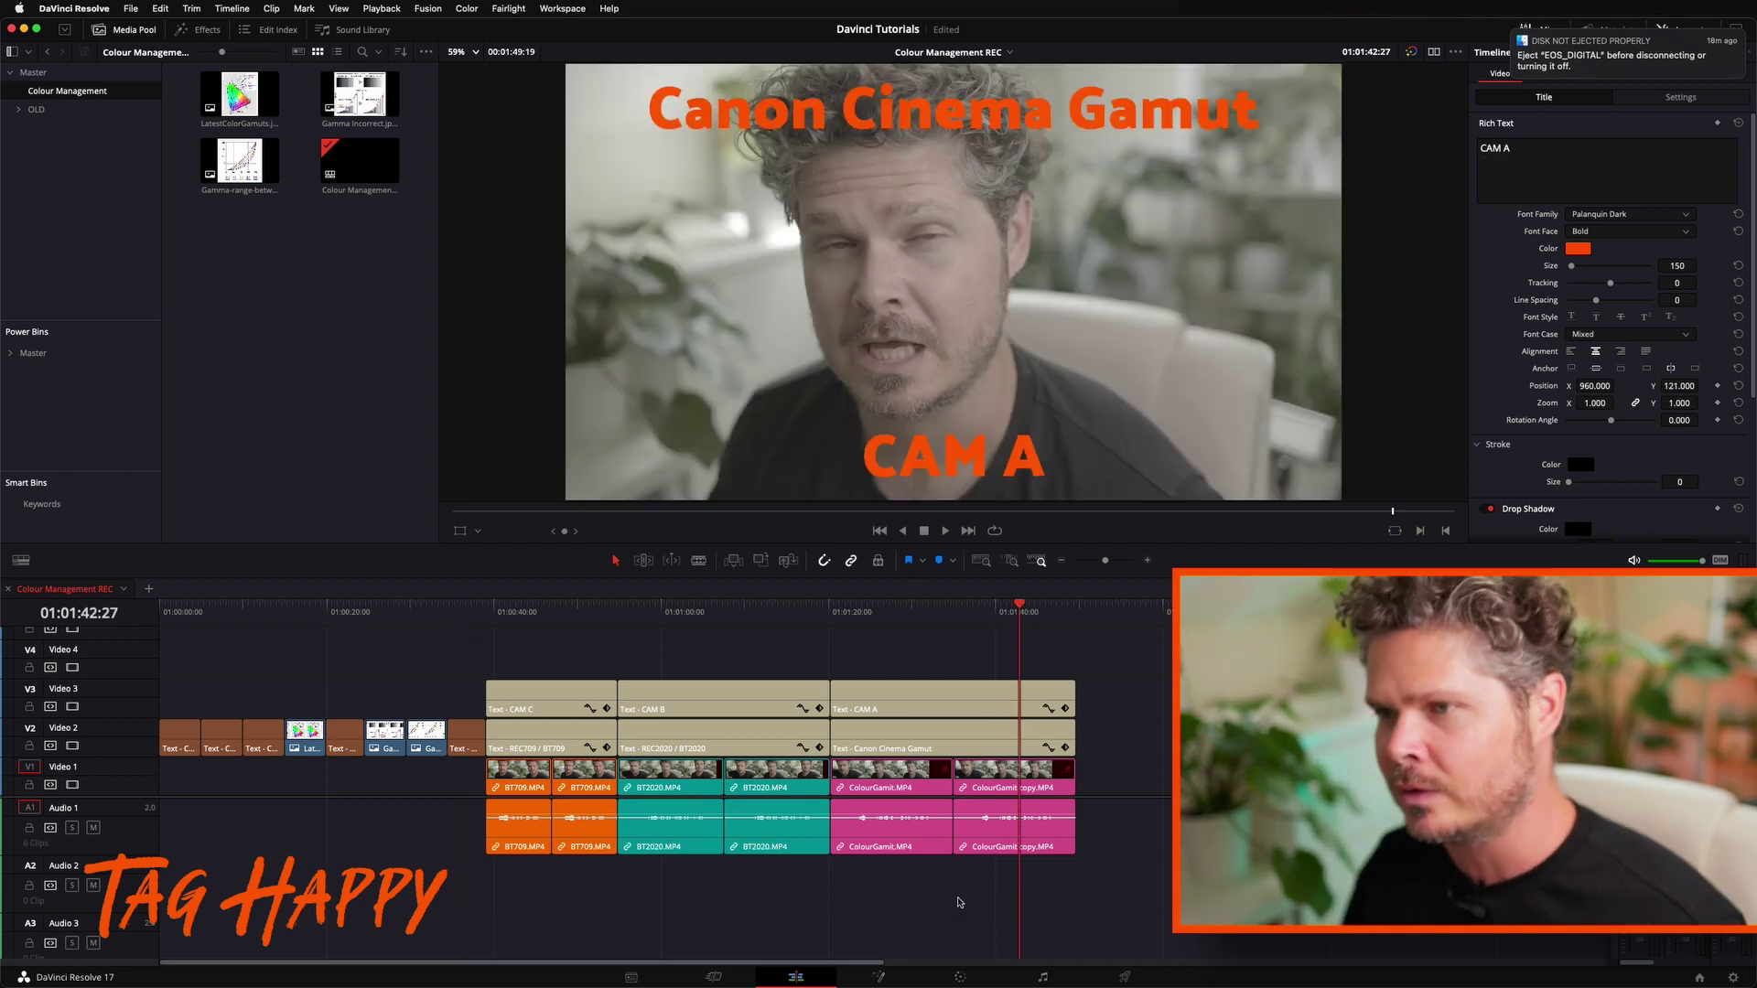
pyautogui.click(961, 978)
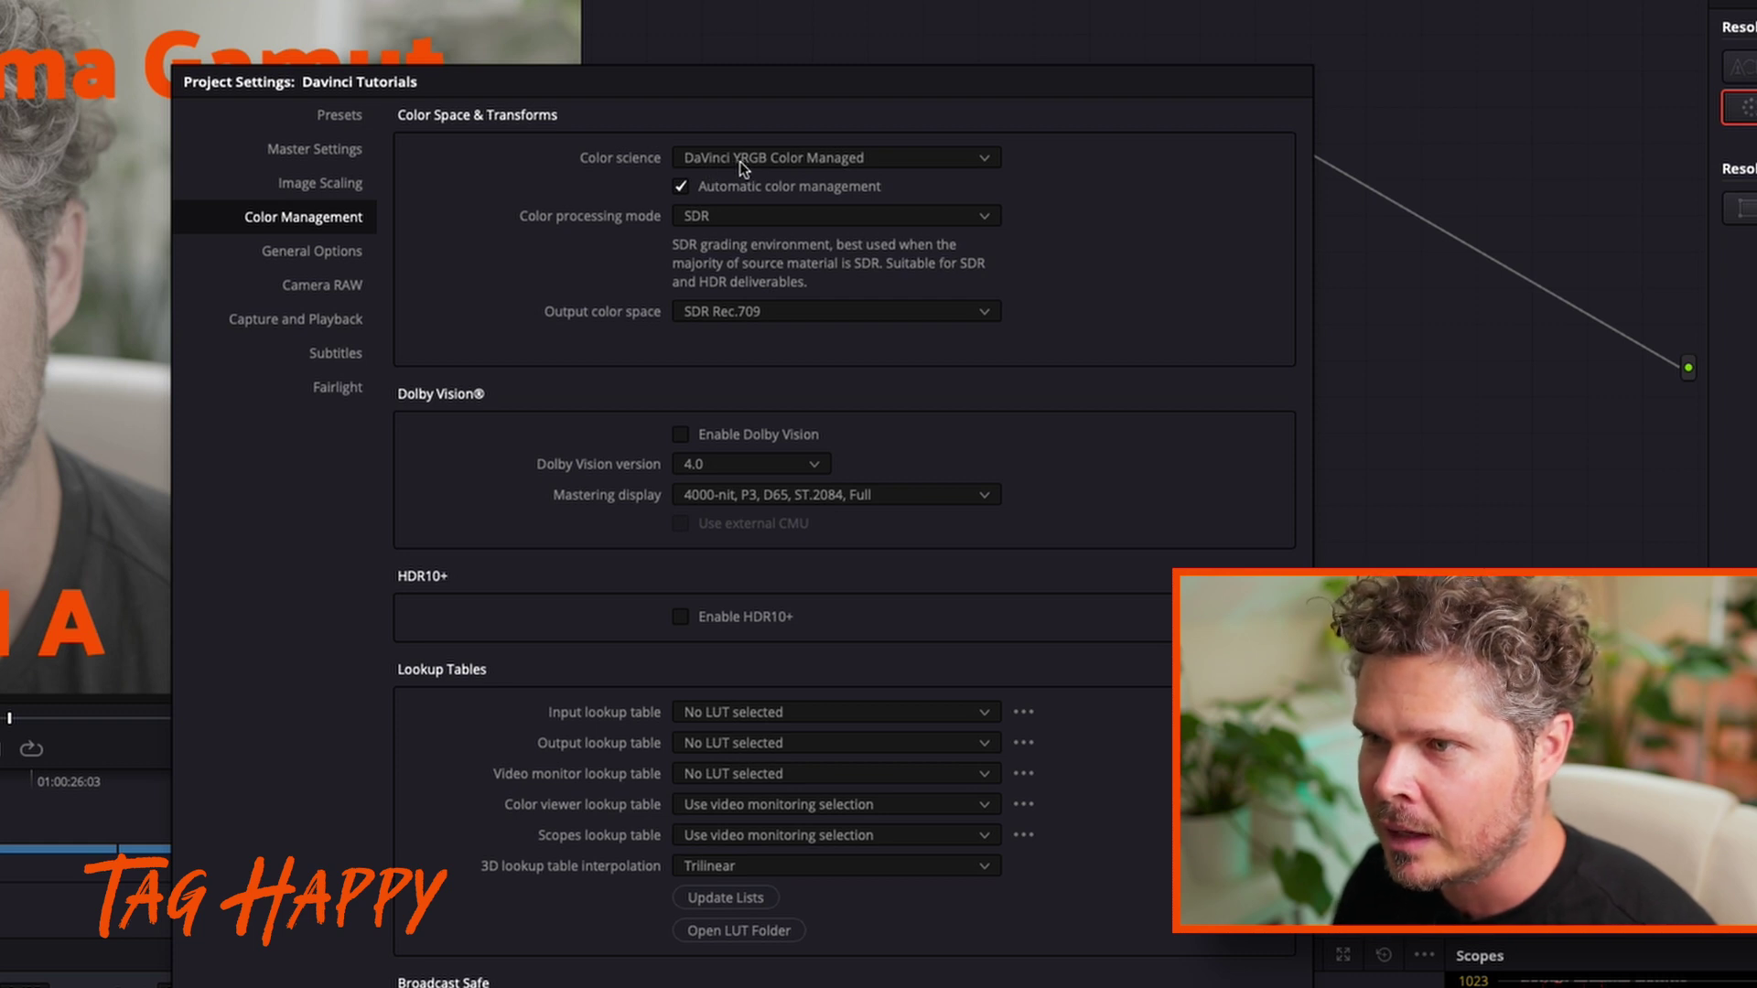
# Toggle Automatic color management off, back on, then off again in the Color Management settings
pyautogui.click(682, 185)
pyautogui.click(681, 185)
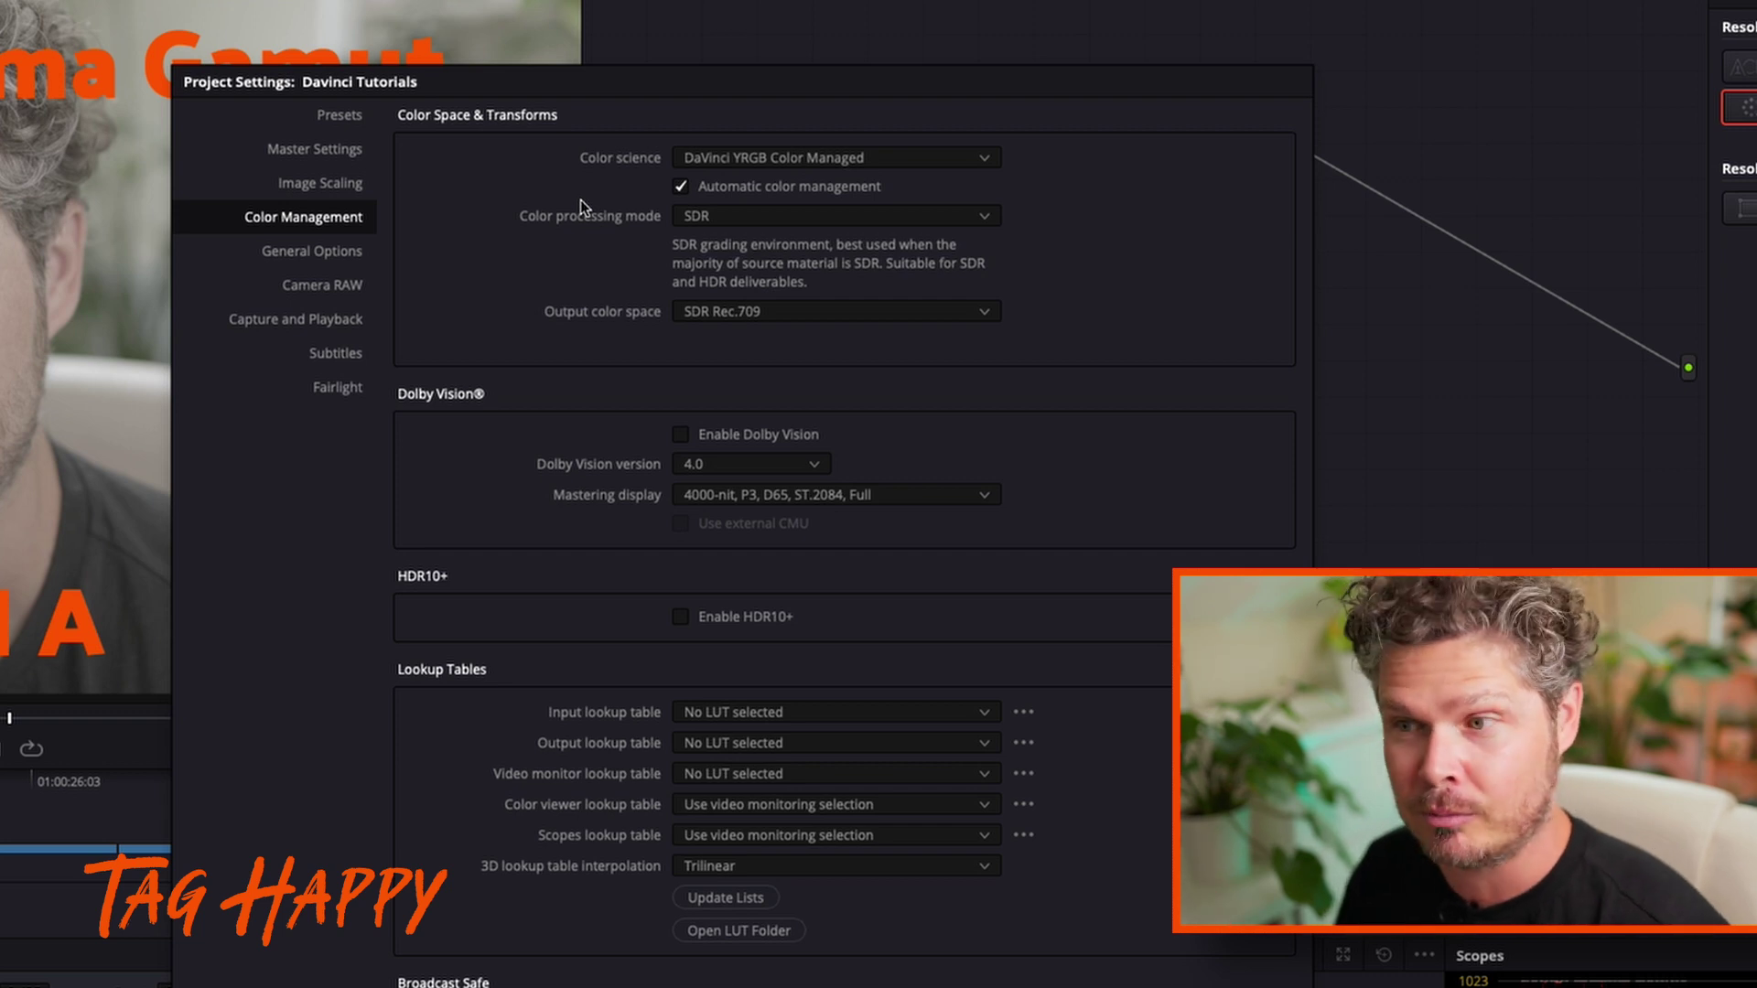
pyautogui.click(679, 185)
pyautogui.click(749, 216)
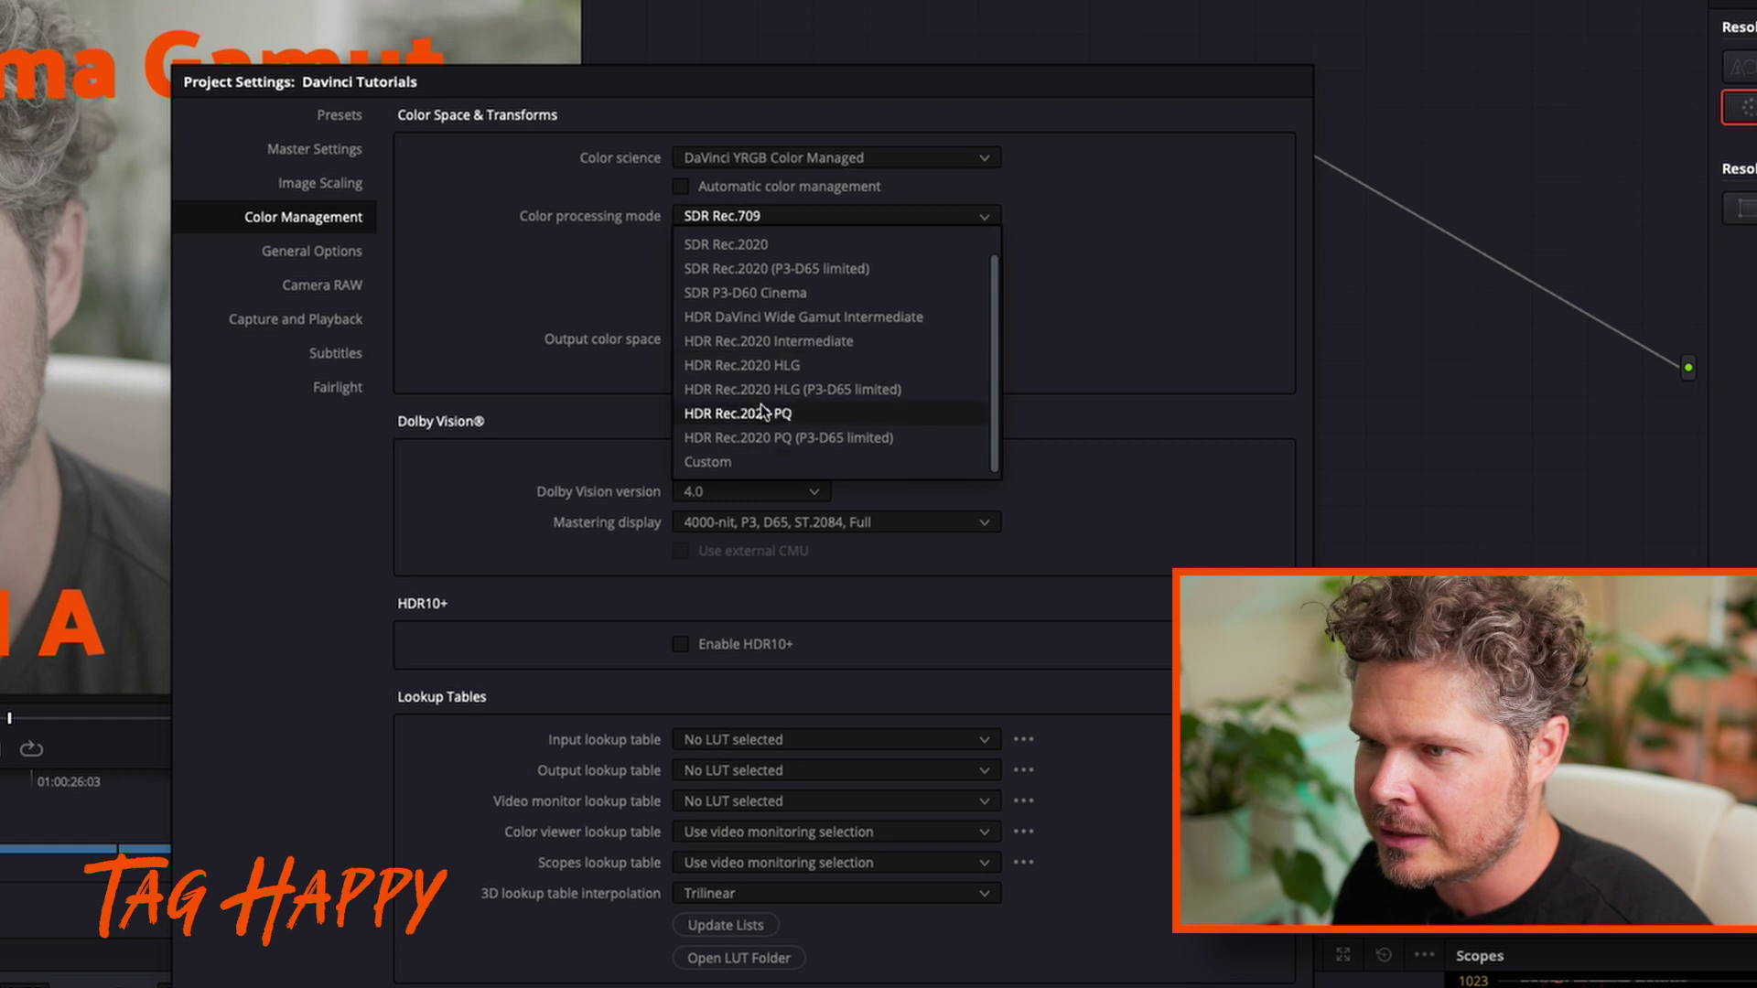
pyautogui.click(727, 465)
pyautogui.click(880, 274)
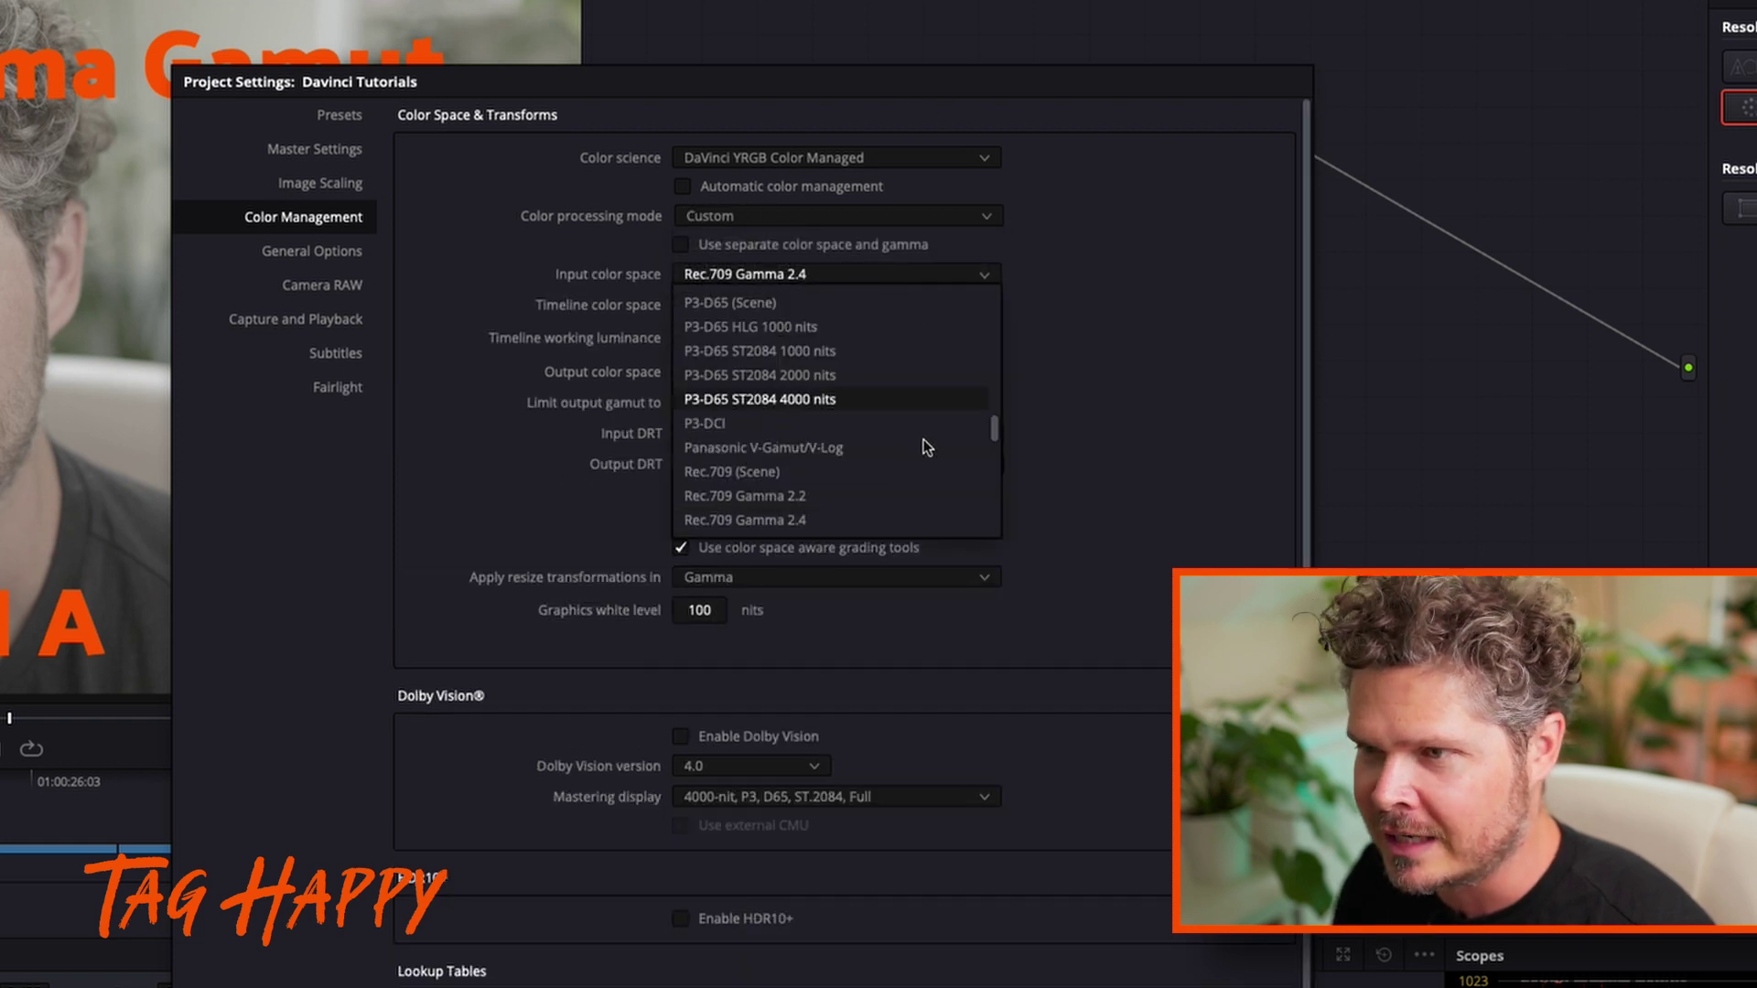
pyautogui.scroll(-3, 852, 453)
pyautogui.scroll(3, 853, 453)
pyautogui.scroll(5, 853, 453)
pyautogui.scroll(-2, 853, 453)
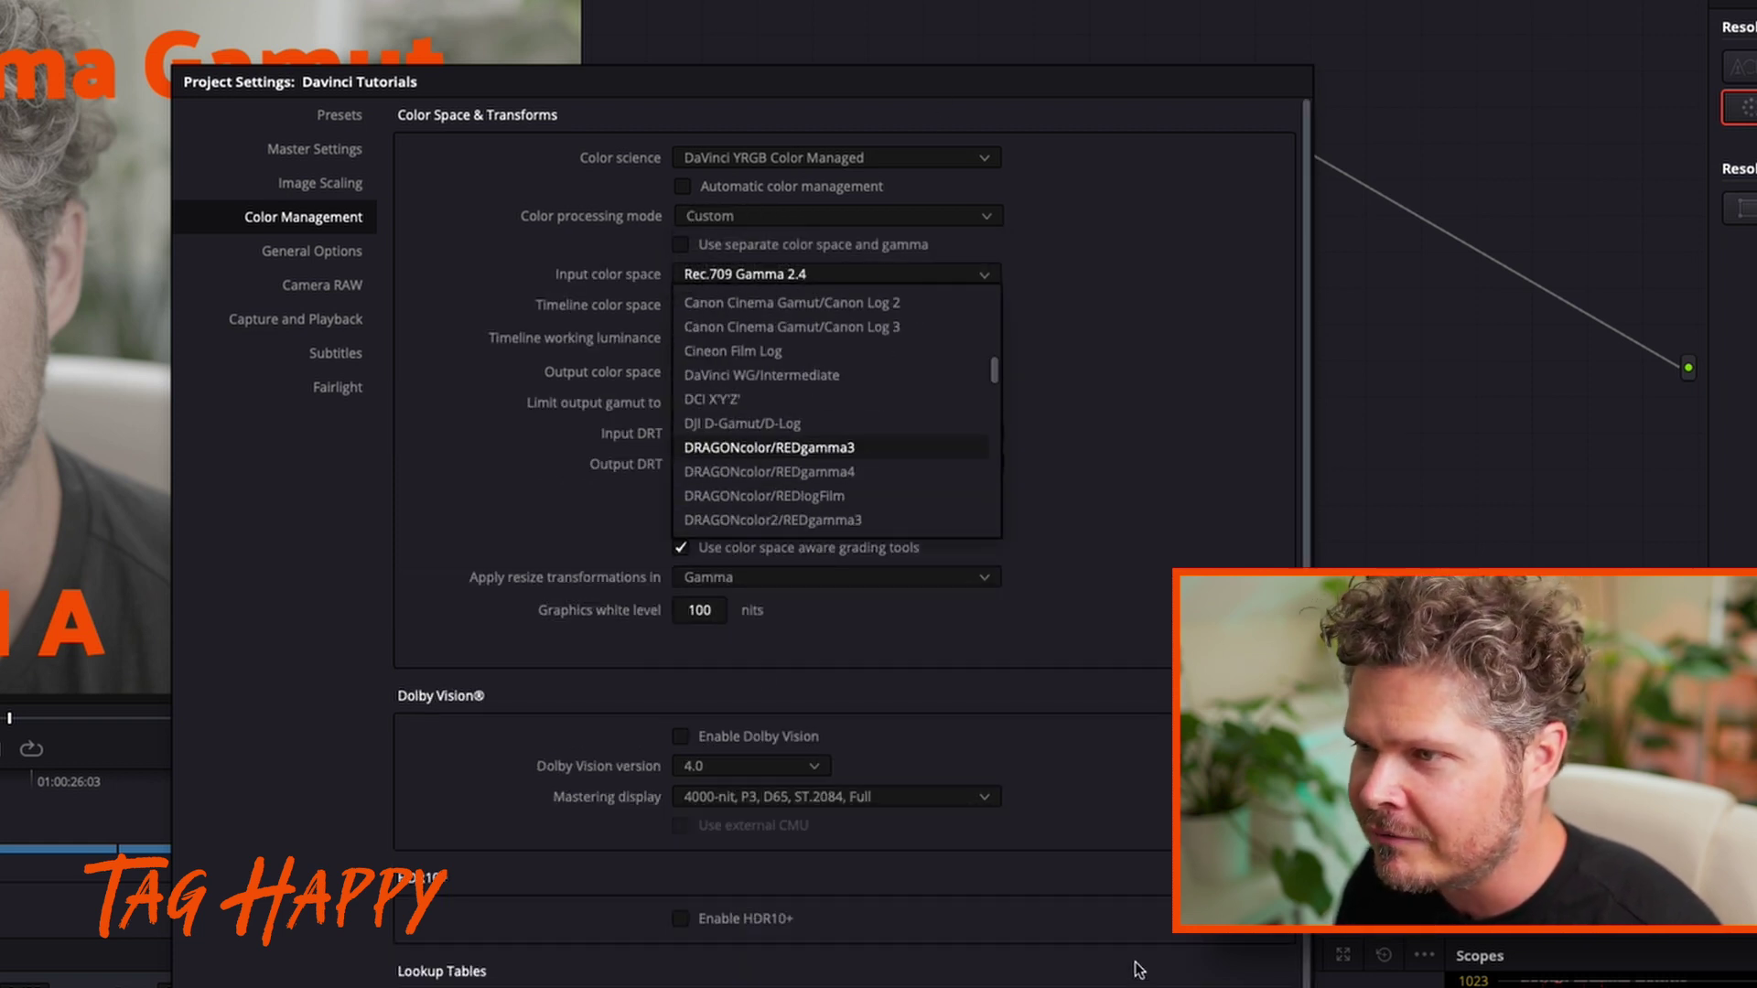
pyautogui.click(1119, 502)
pyautogui.click(802, 372)
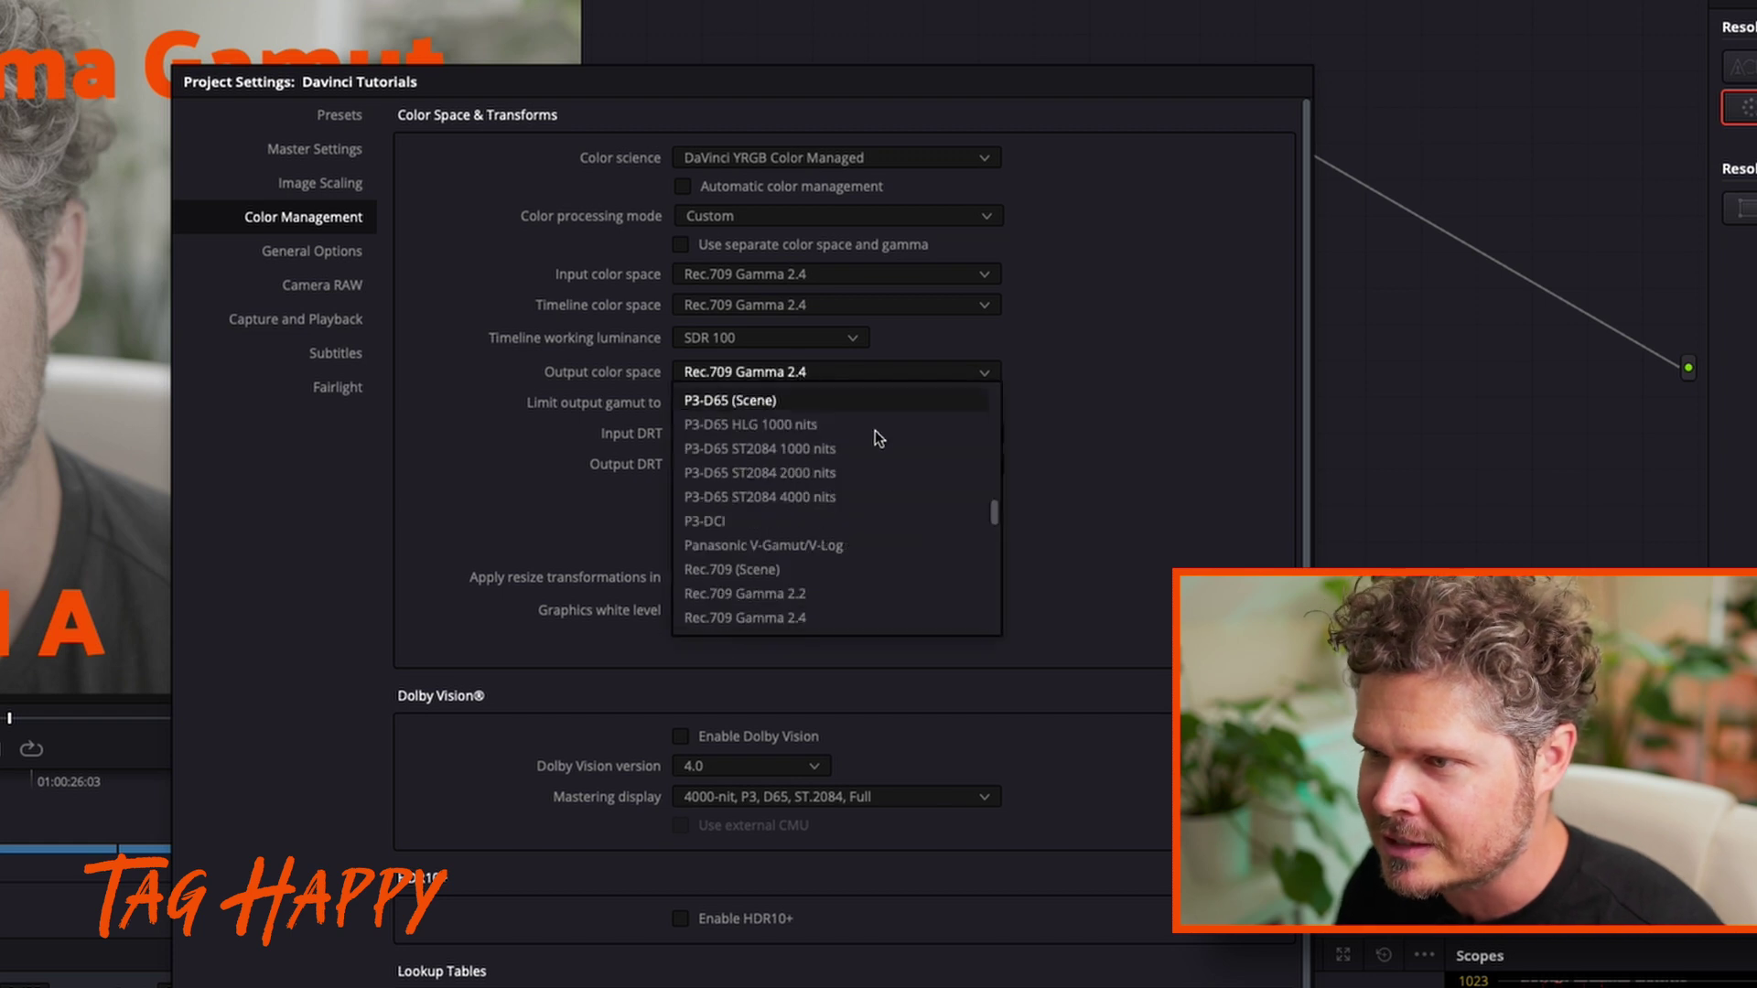
pyautogui.scroll(-5, 869, 453)
pyautogui.scroll(-4, 865, 464)
pyautogui.scroll(2, 856, 466)
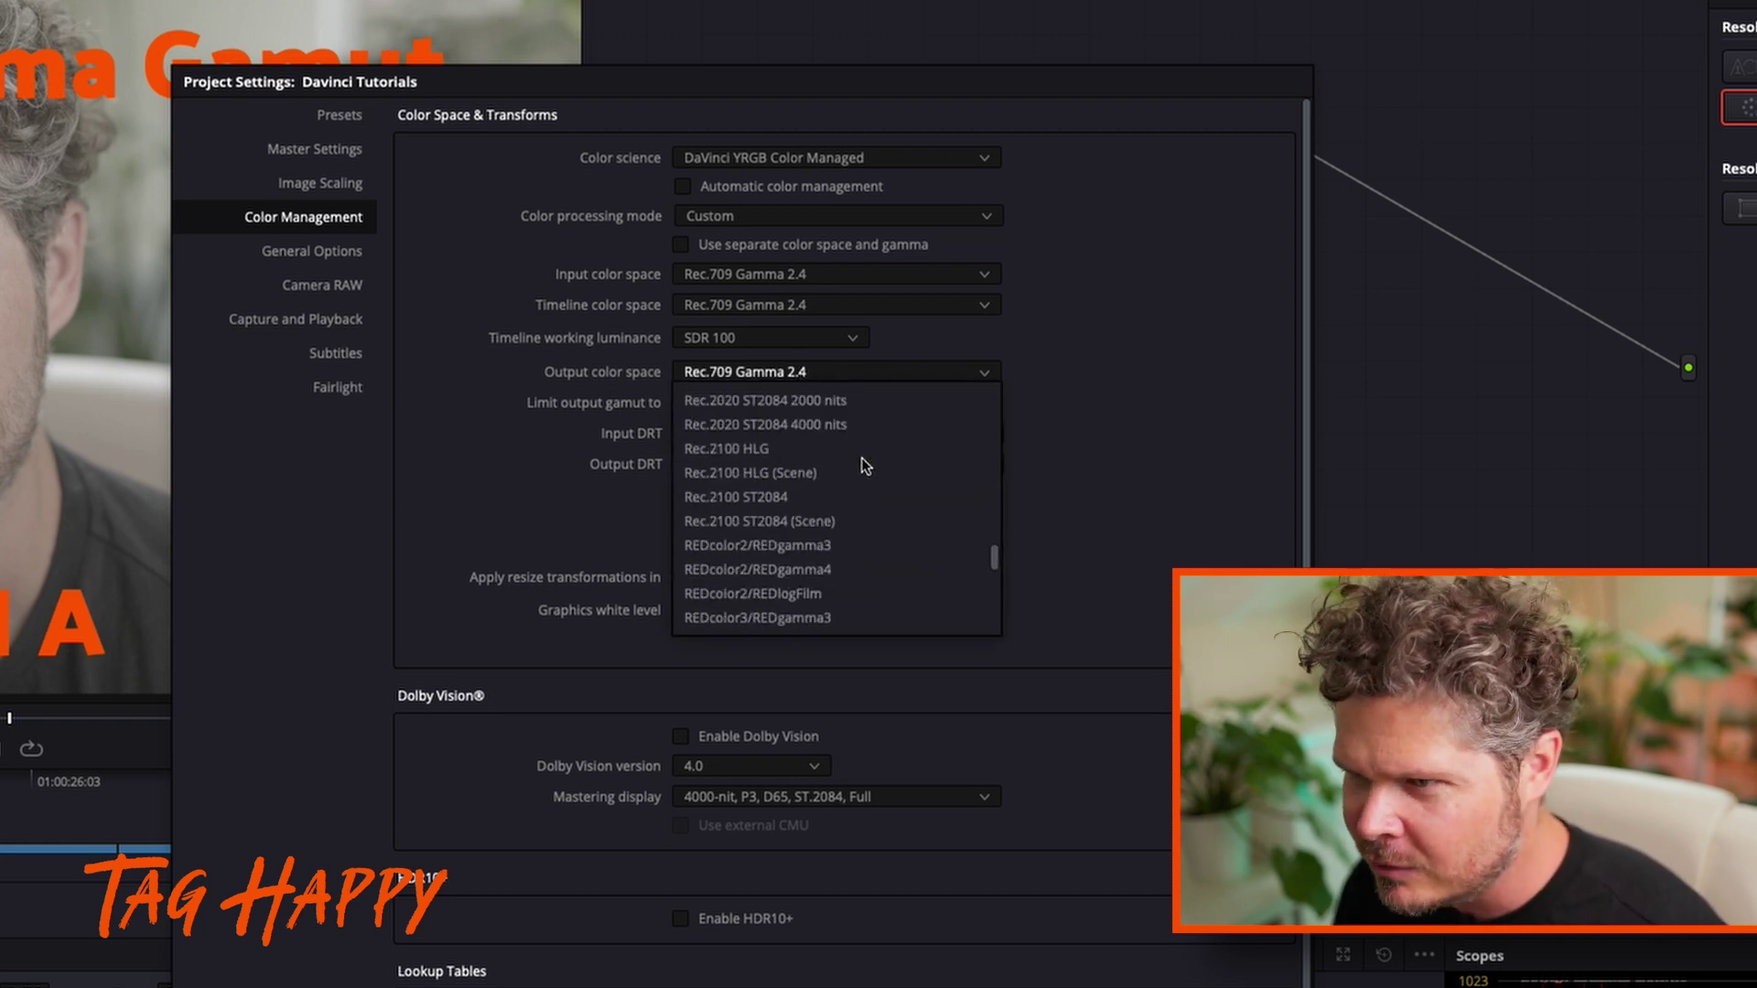
pyautogui.scroll(-4, 851, 476)
pyautogui.scroll(-3, 833, 498)
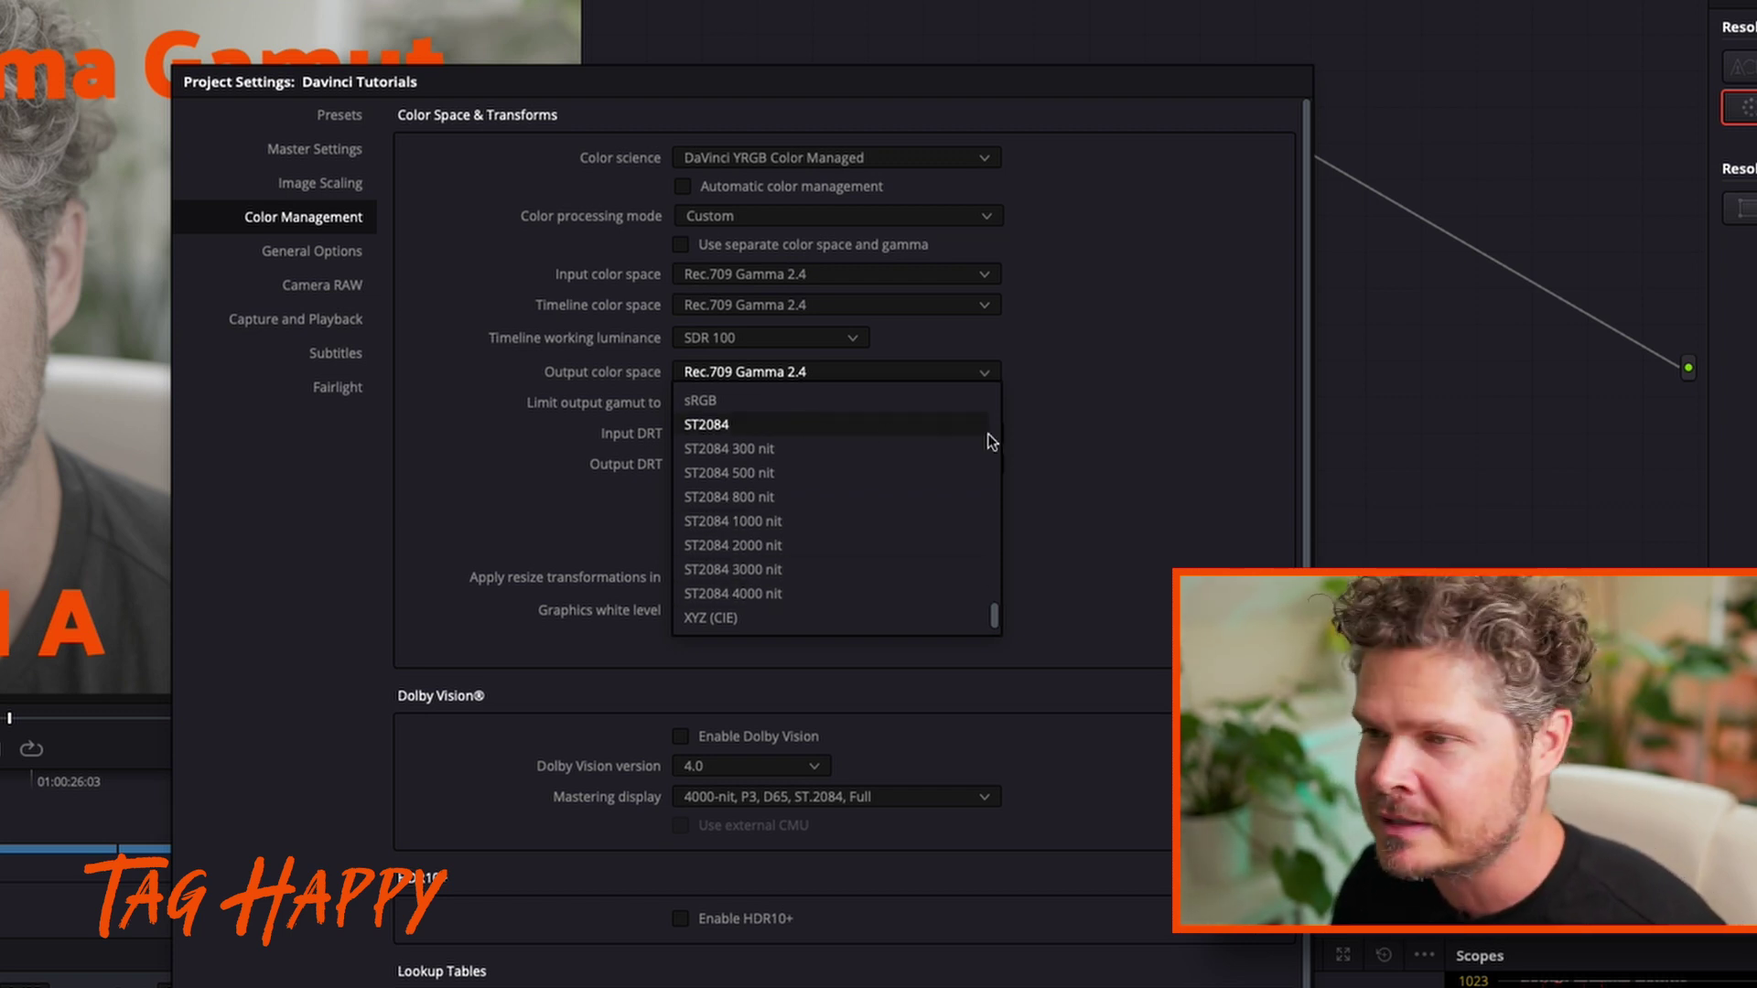
pyautogui.click(1126, 400)
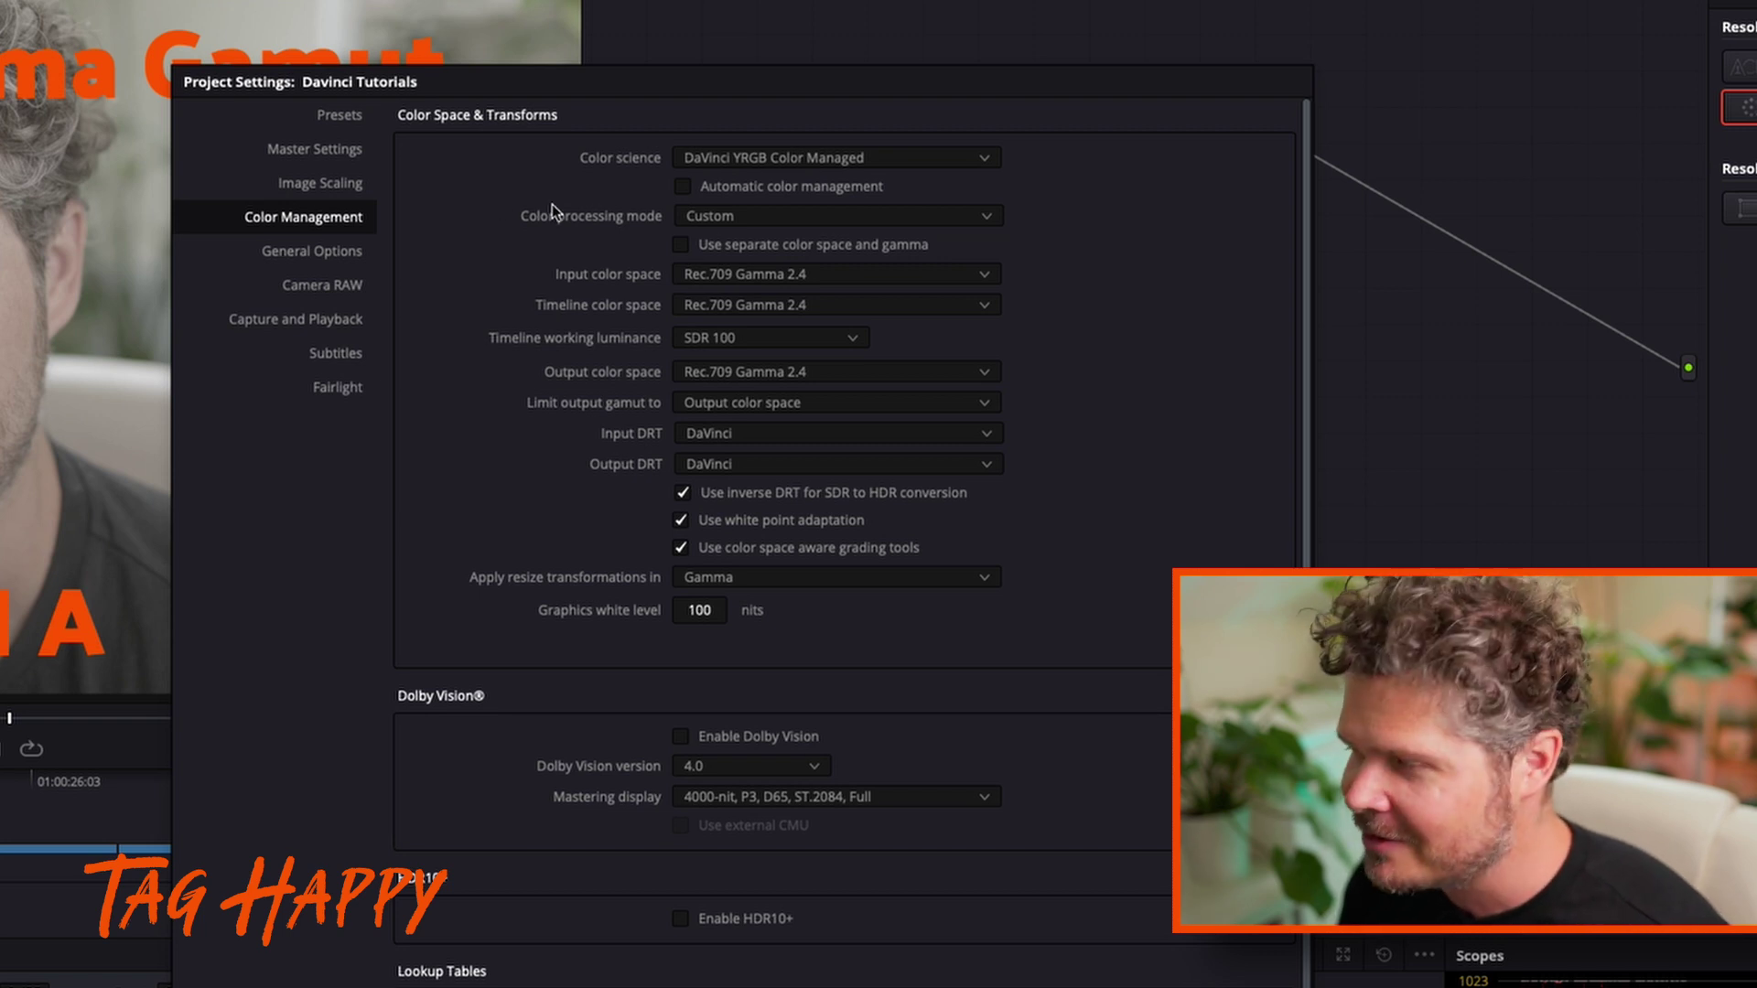
# Re-enable Automatic color management, close Project Settings, and jog CAM A to the presenter facing camera
pyautogui.click(686, 188)
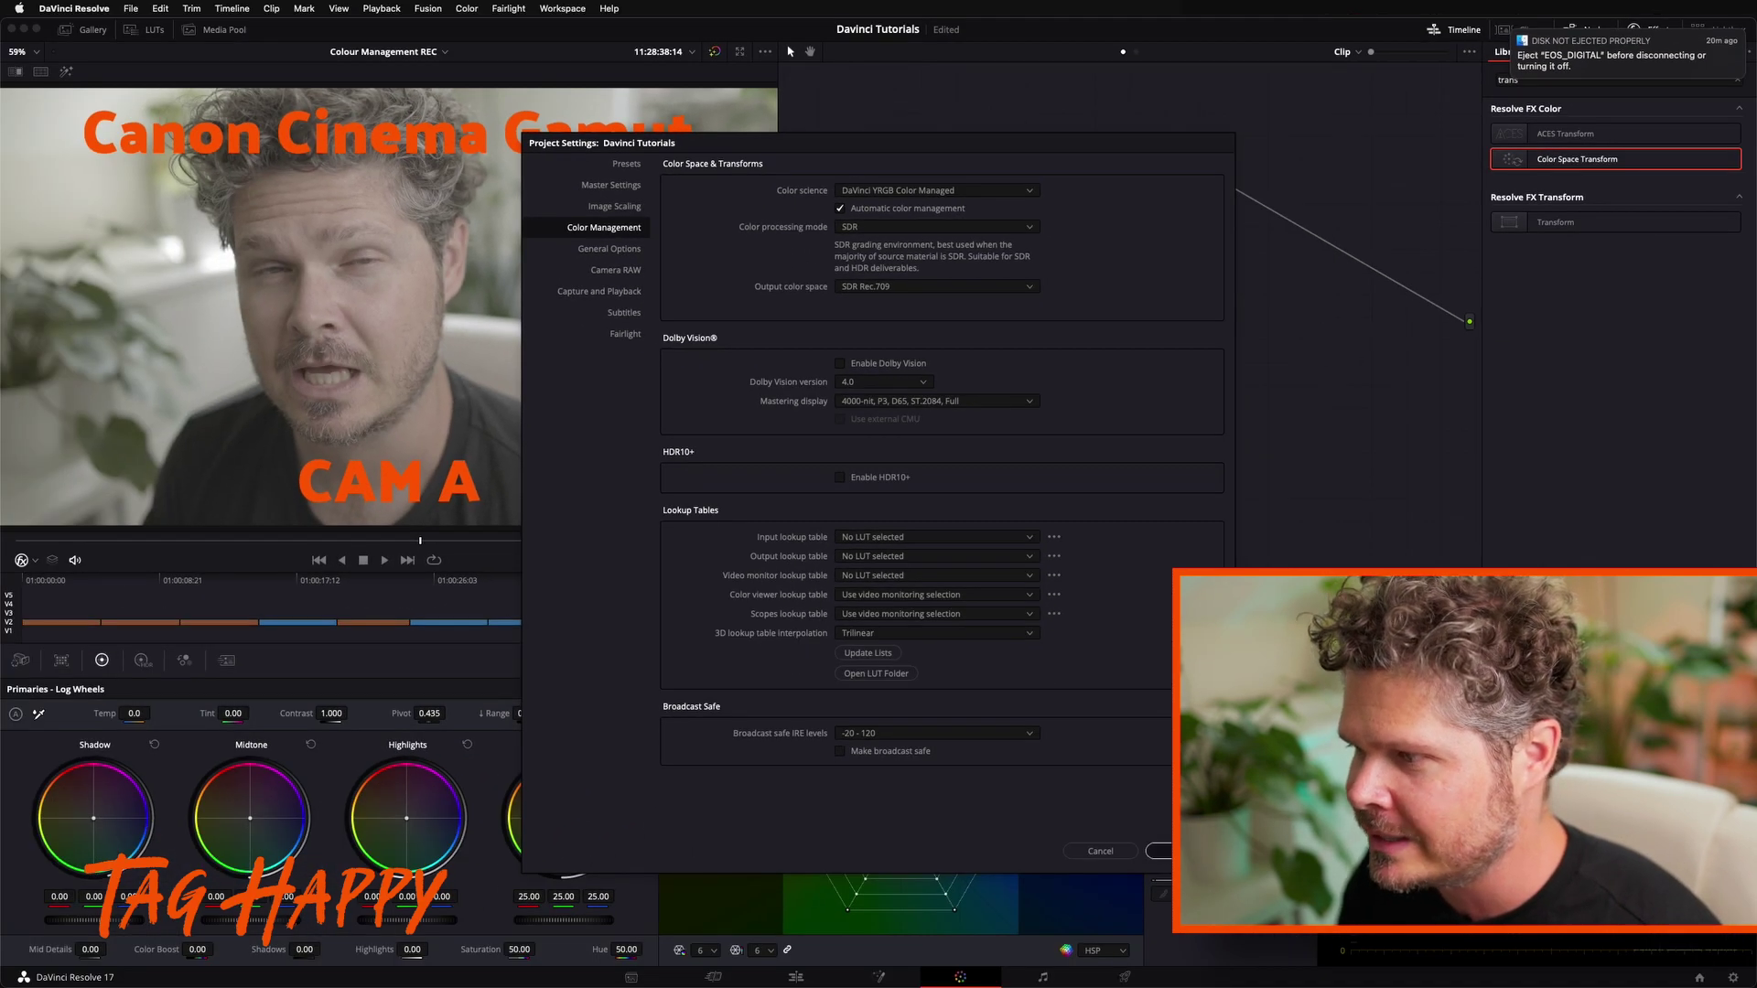
pyautogui.press('Return')
pyautogui.press('Up')
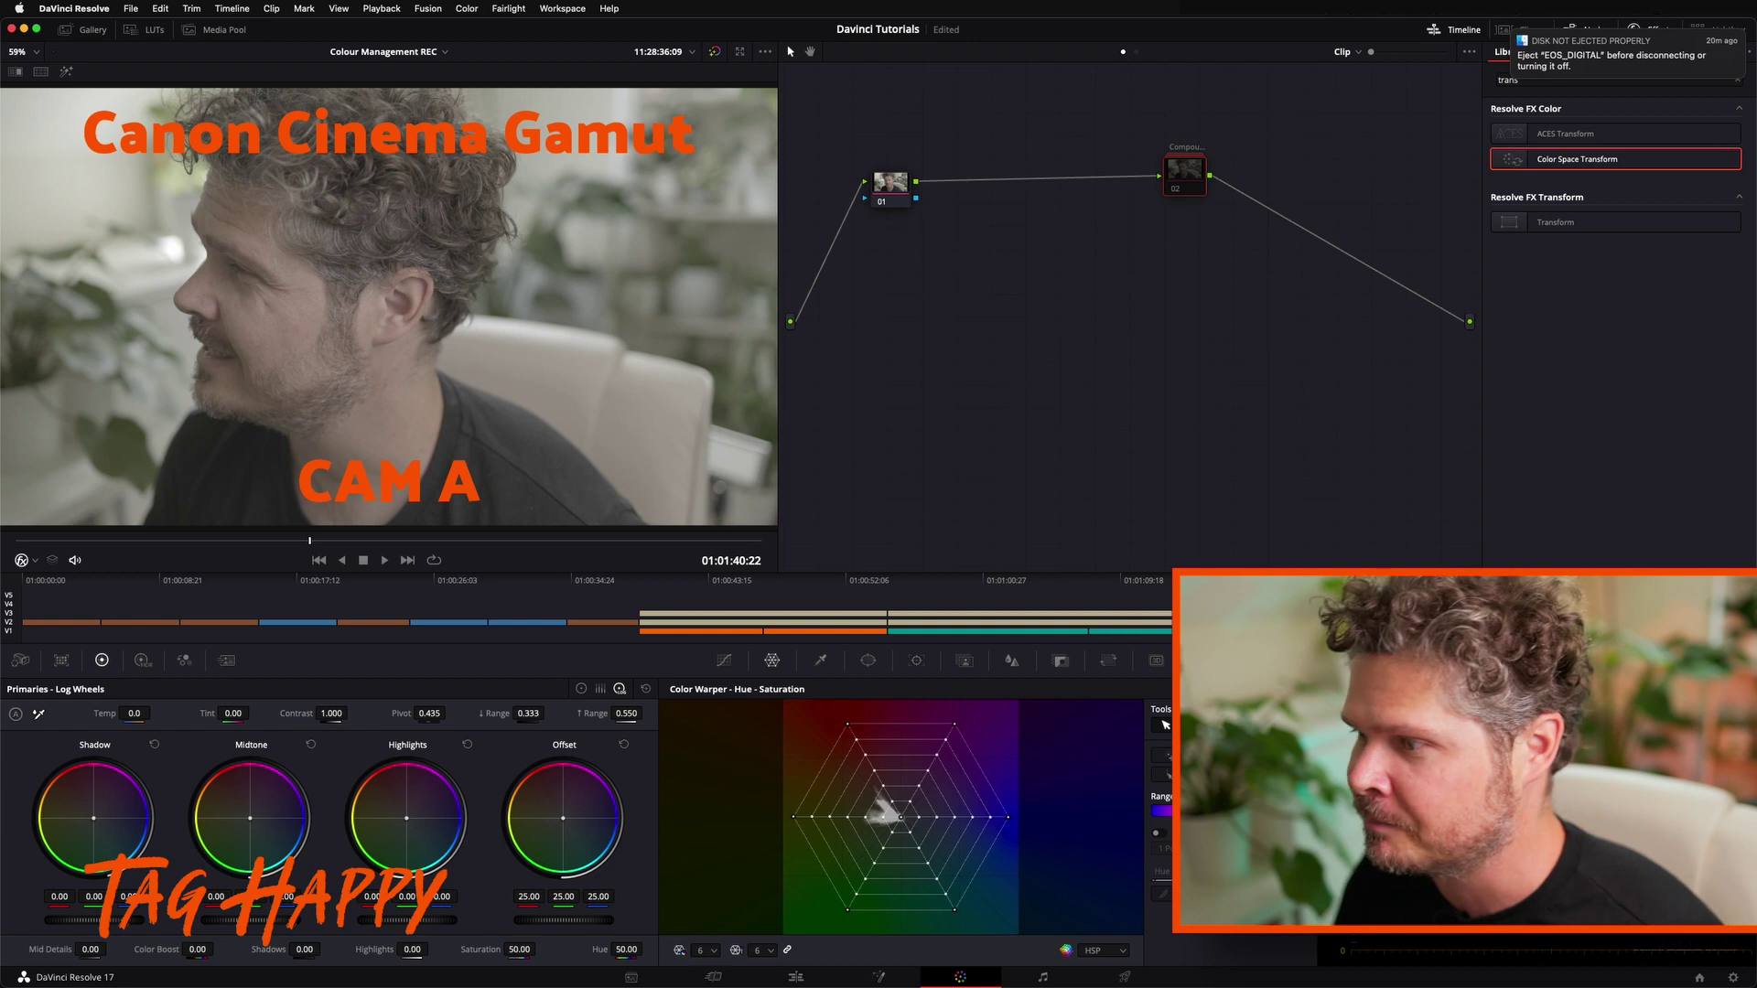
pyautogui.press('j')
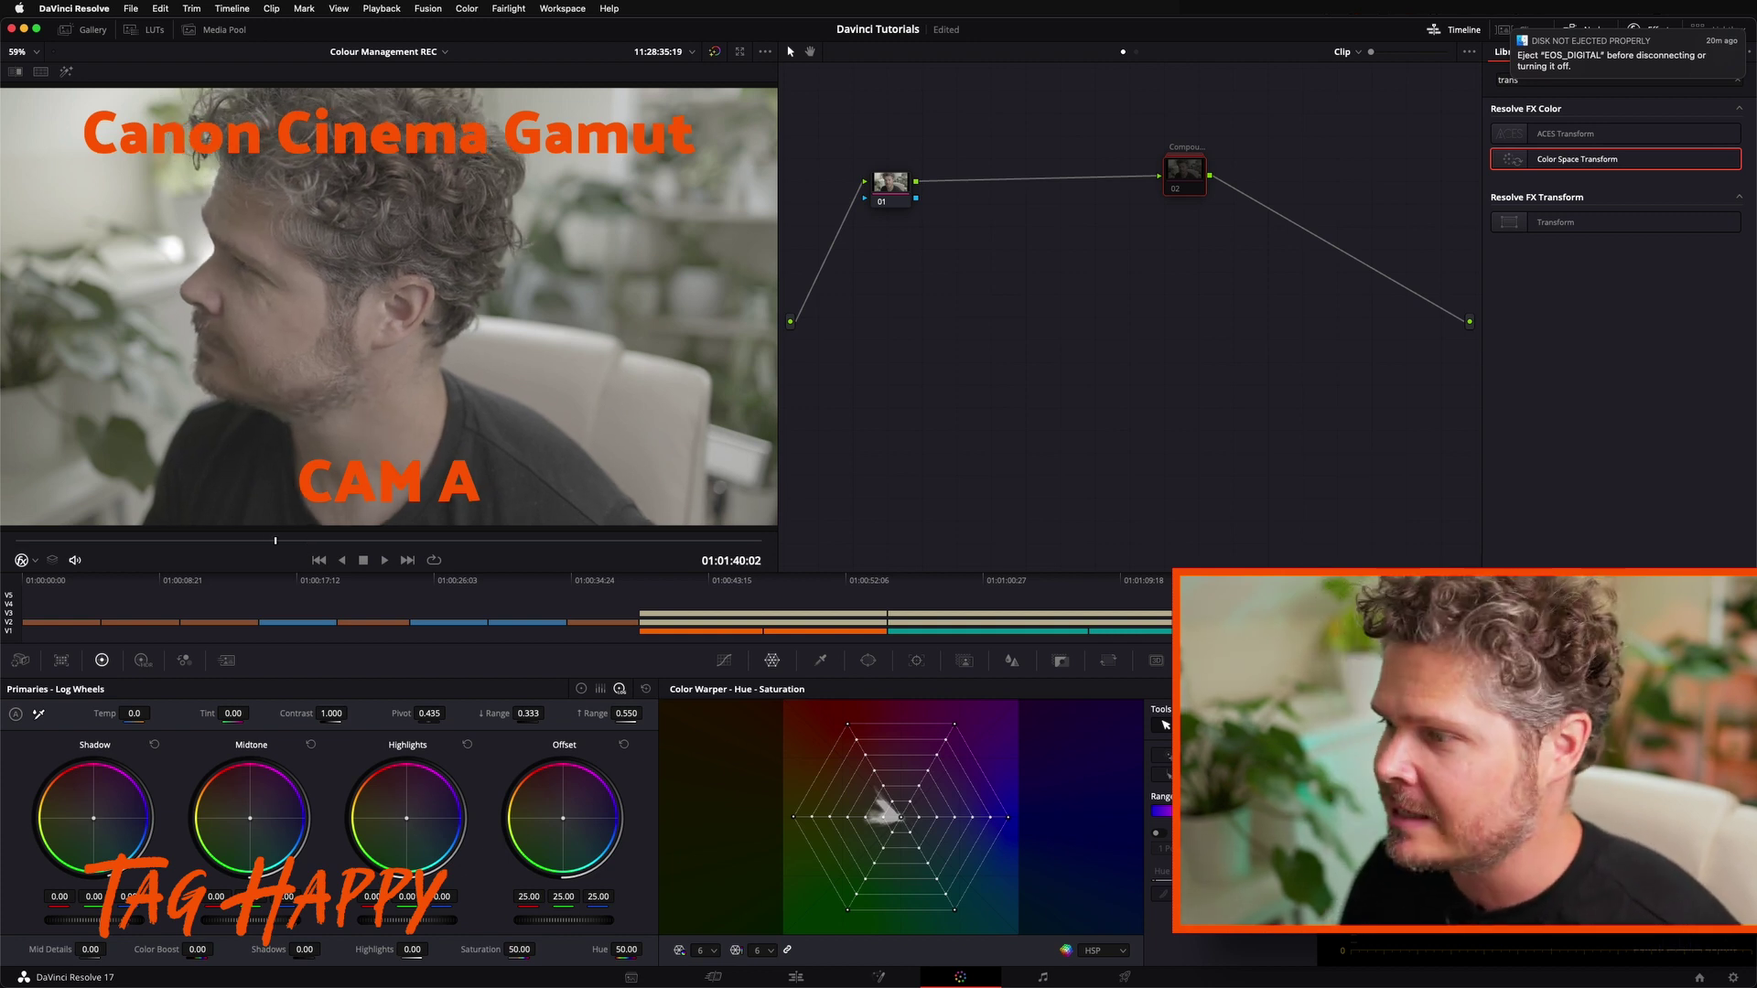
pyautogui.press('l')
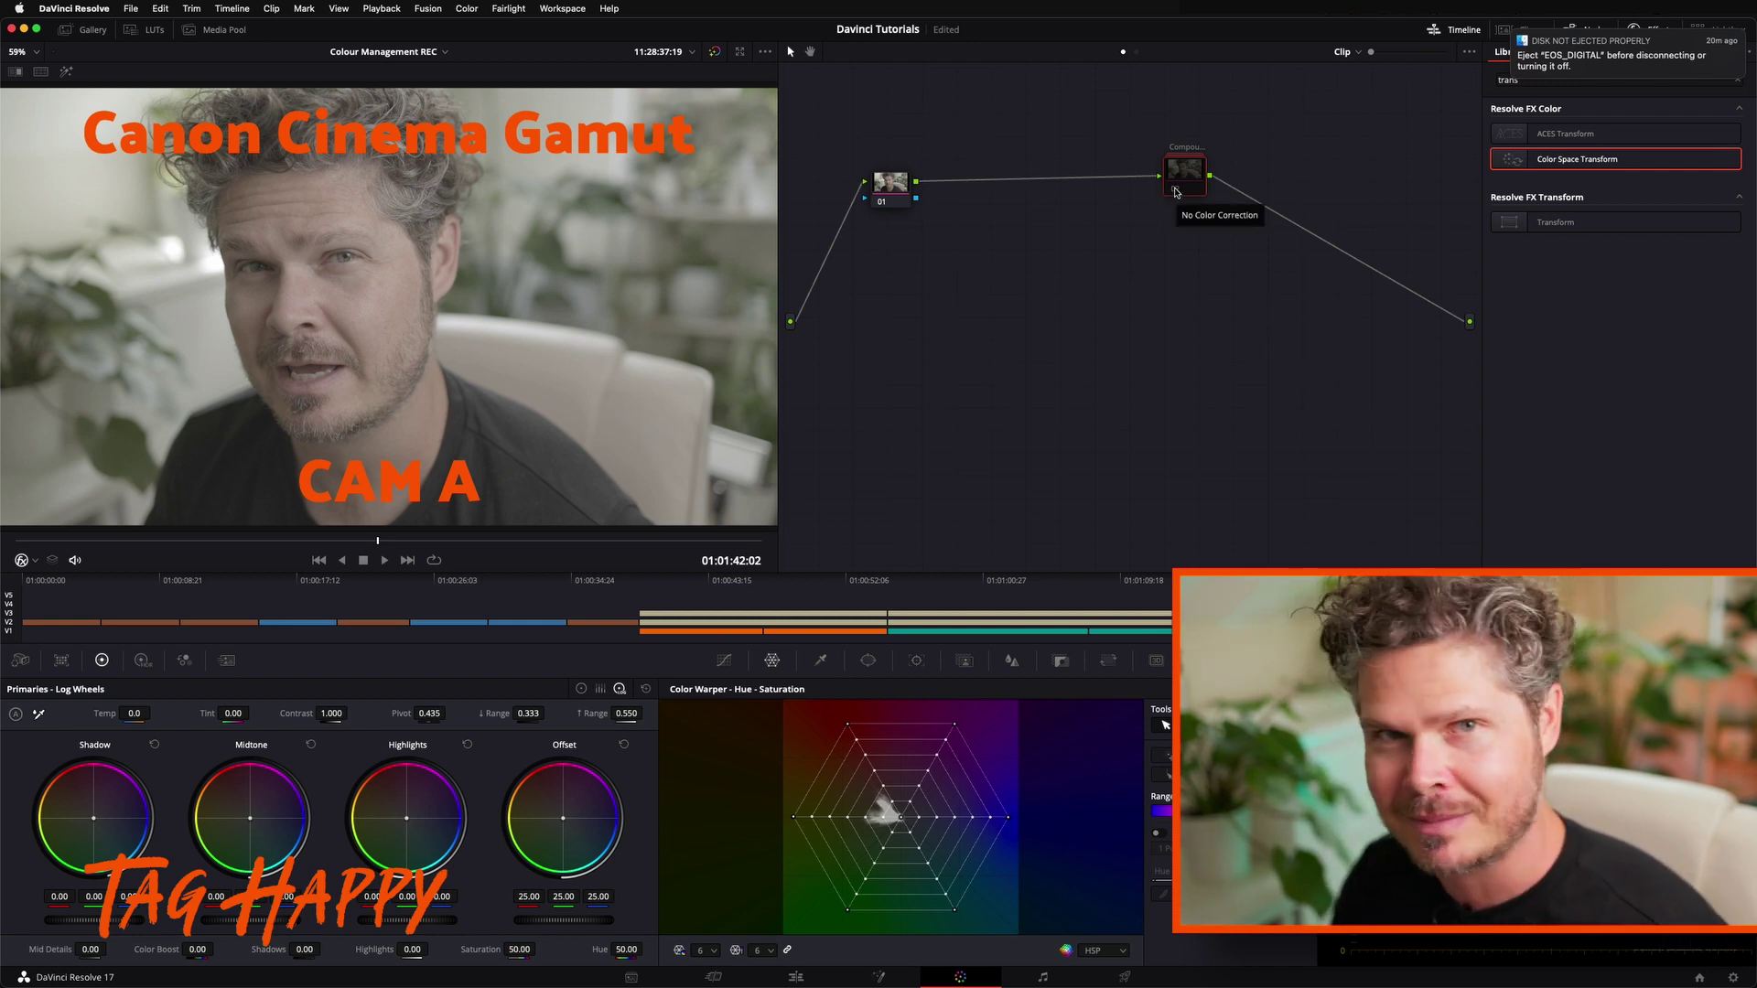
# Re-enable CAM A's compound grade node 02, then move on to the CAM B REC2020 / BT2020 clip
pyautogui.click(1175, 190)
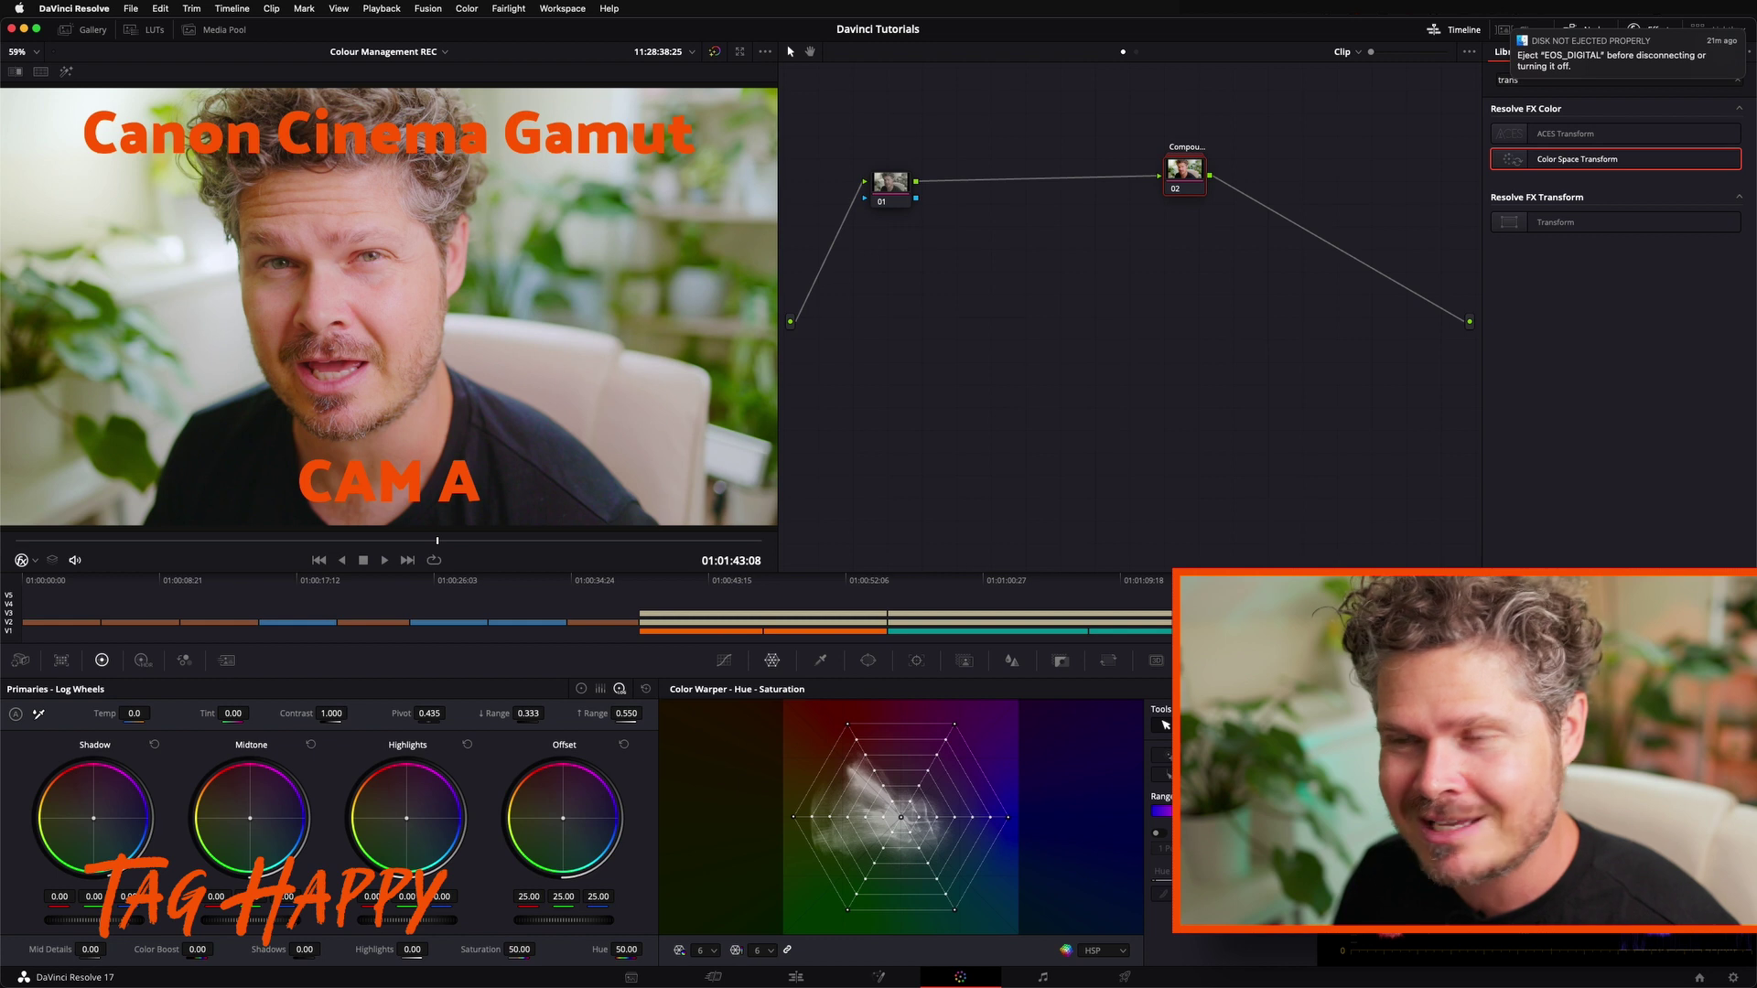
pyautogui.press('Up')
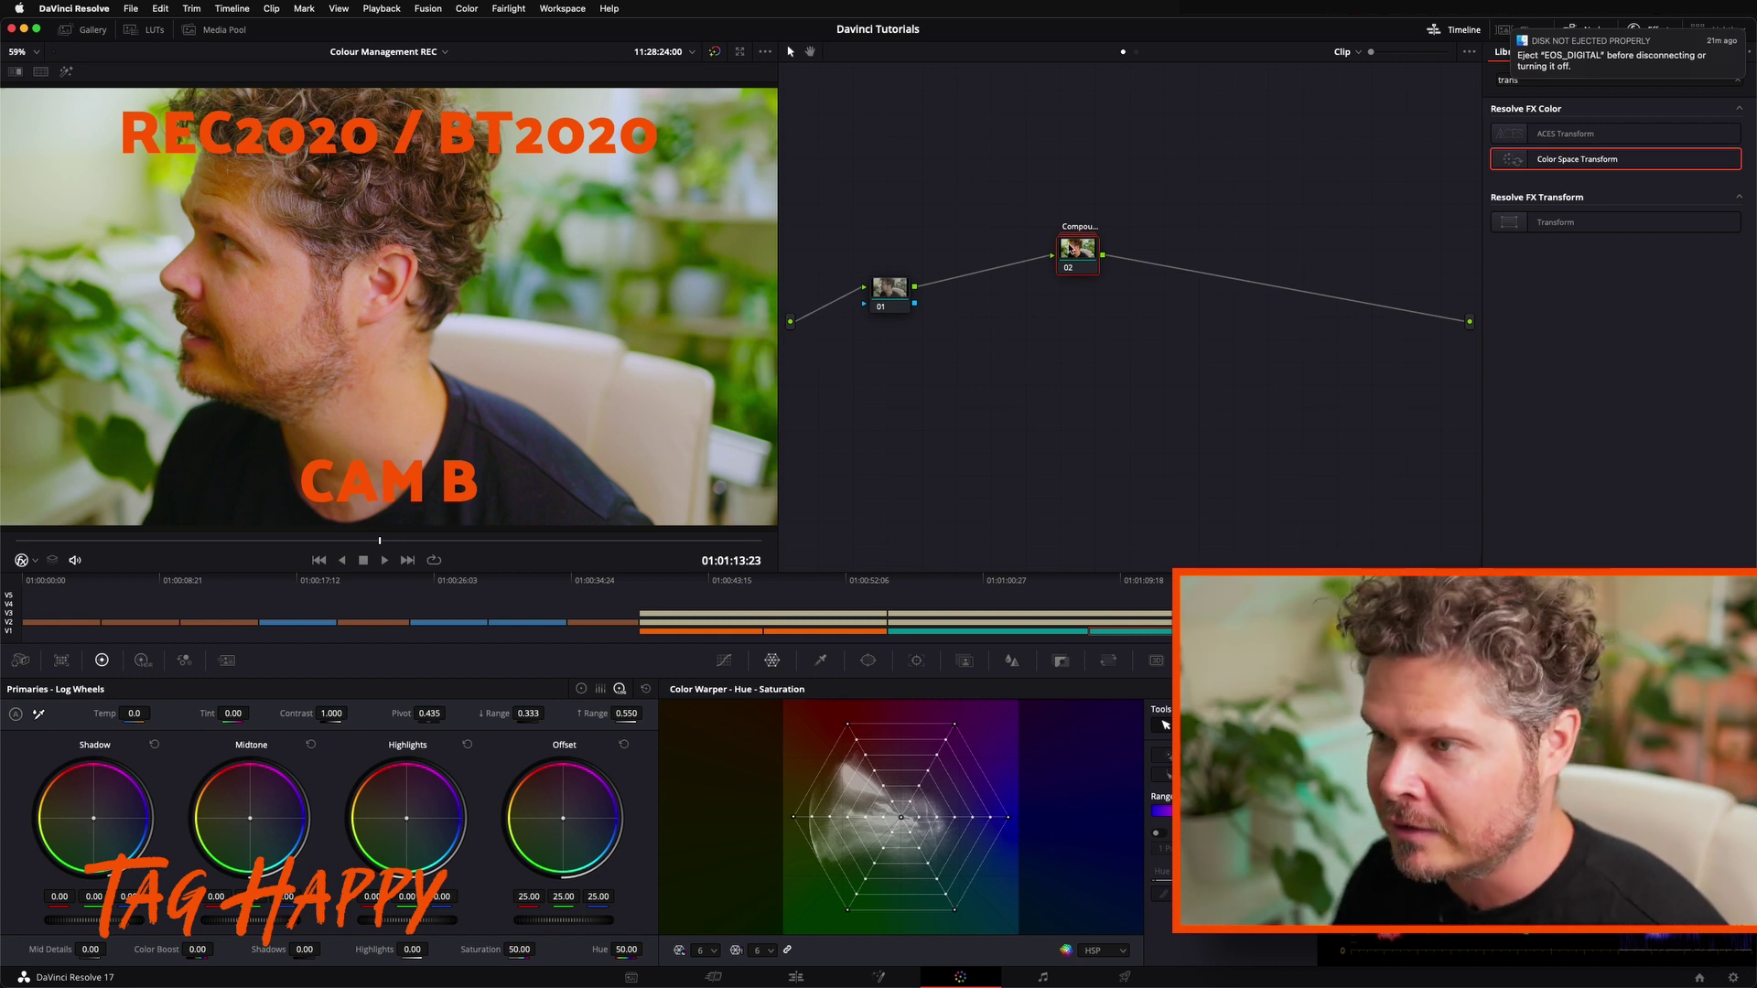
# Shift CAM B's compound node 02 up and right, then jump to the CAM C REC709 clip
pyautogui.moveTo(1072, 248); pyautogui.dragTo(1109, 234)
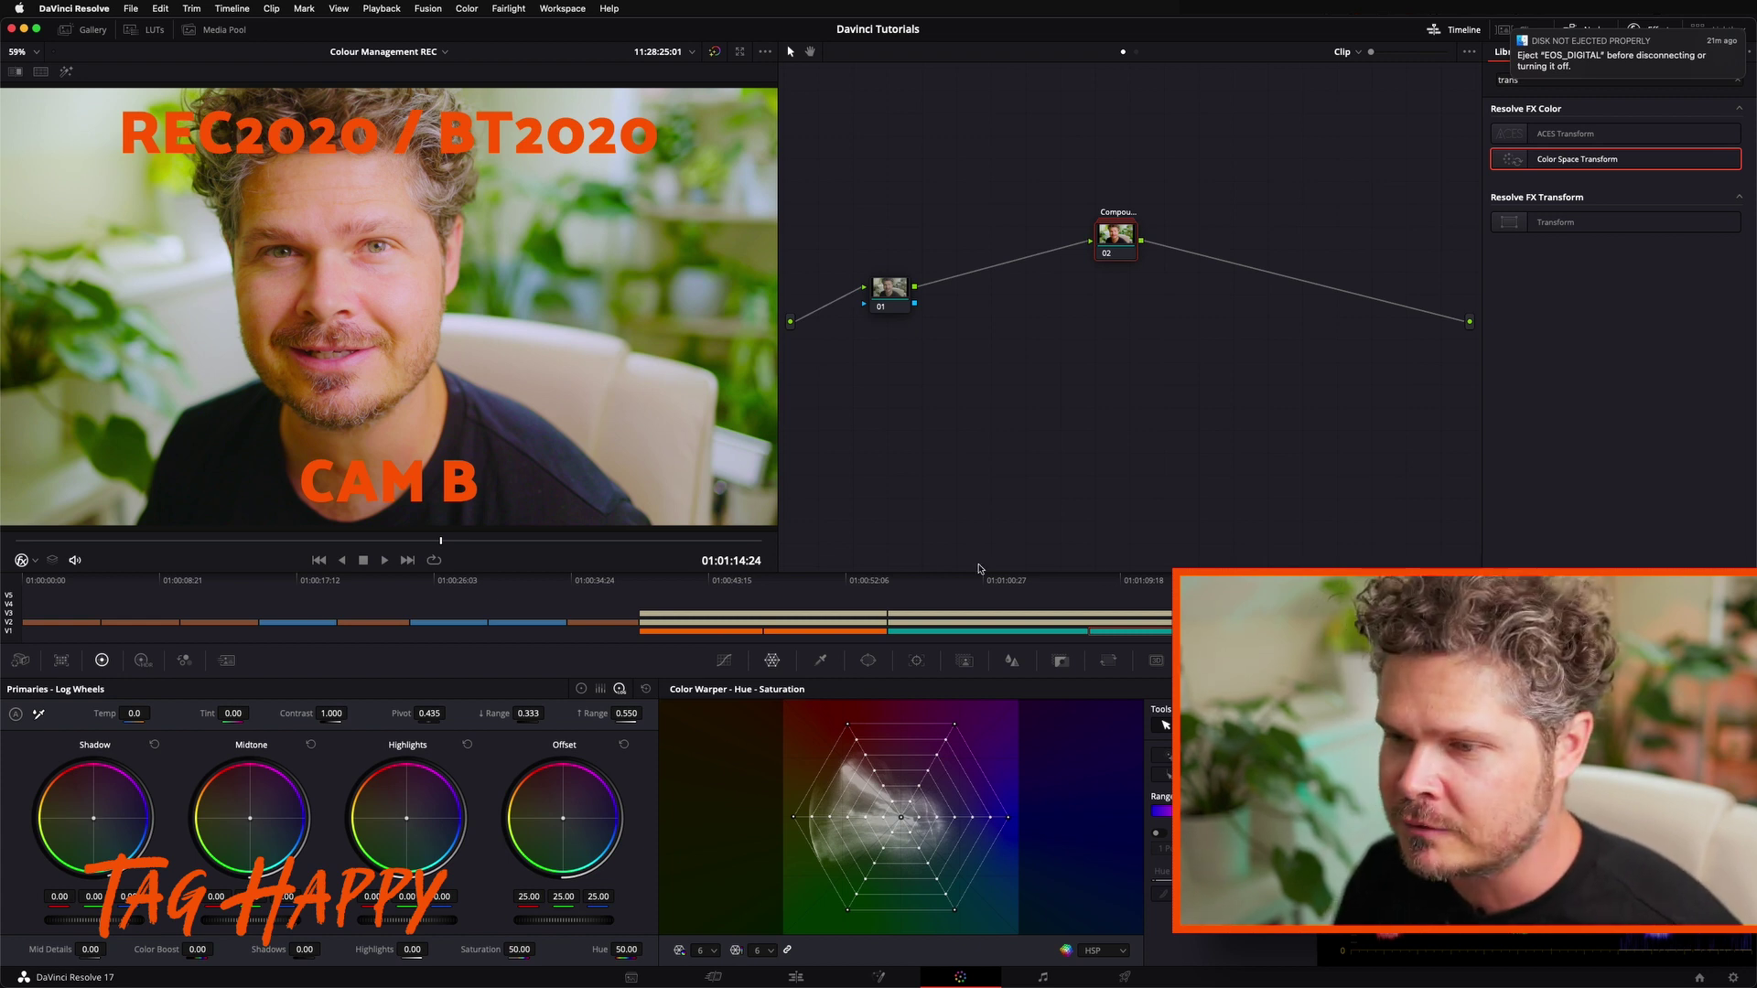
pyautogui.click(827, 582)
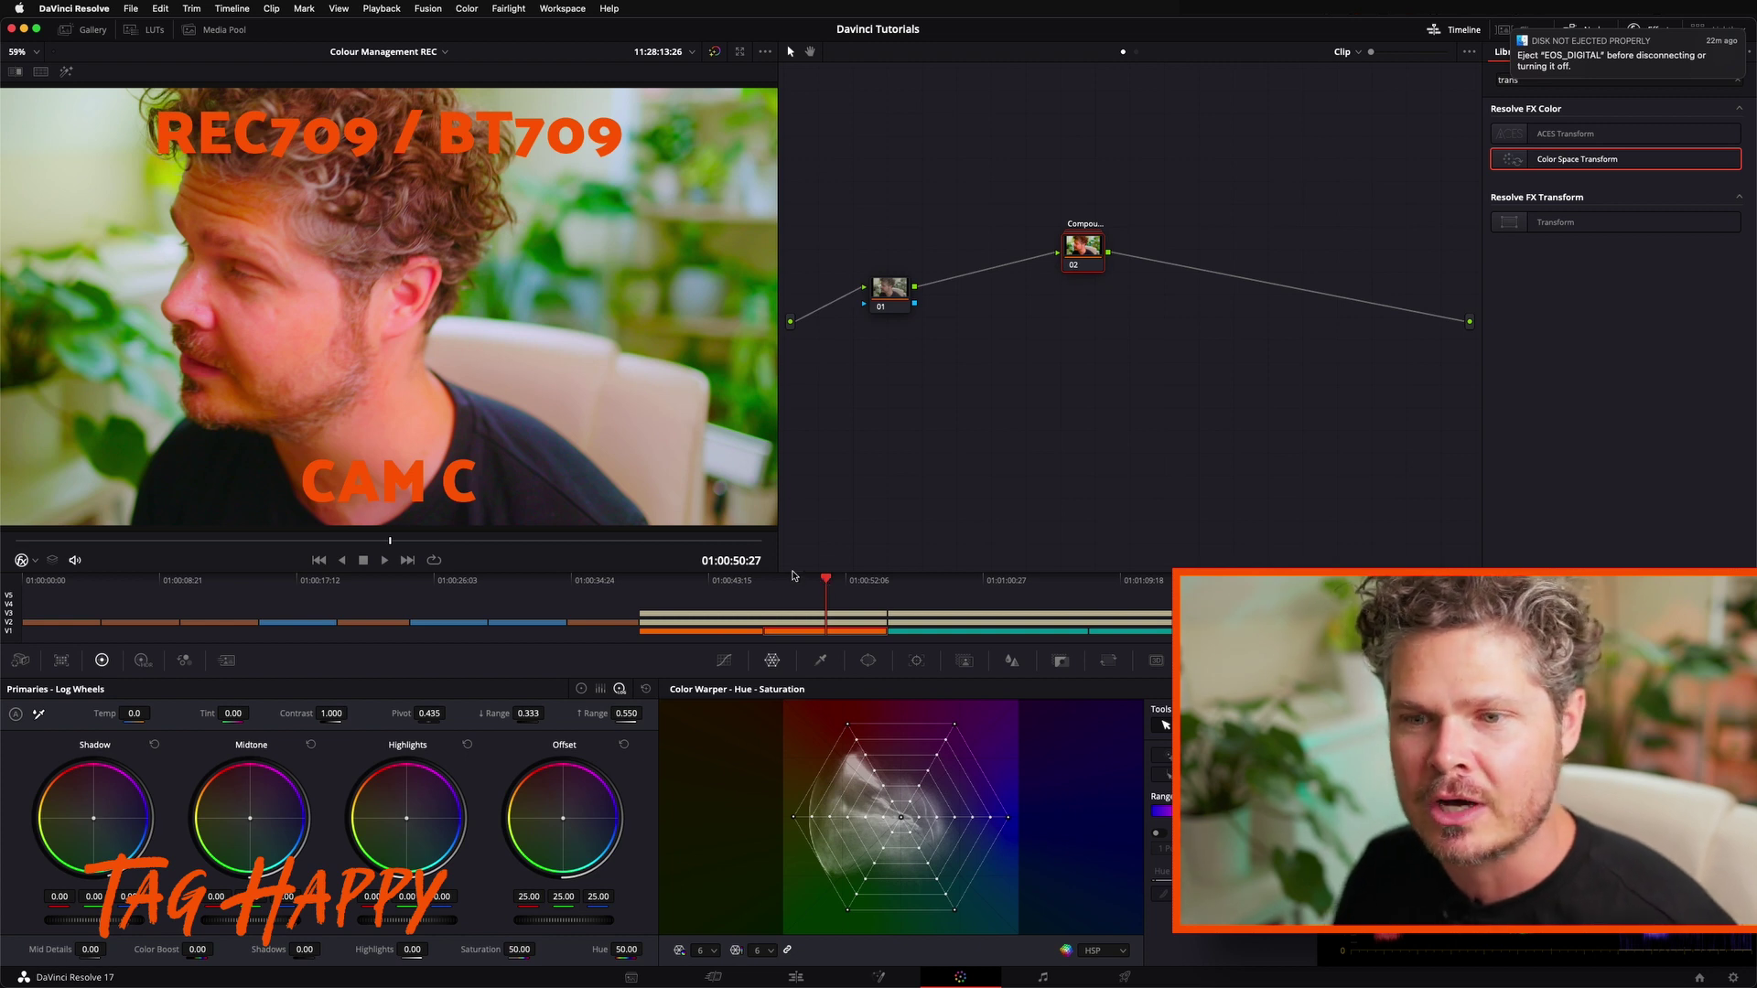
# Jump to the CAM C REC709 / BT709 clip and nudge its compound node 02 left and back
pyautogui.click(853, 582)
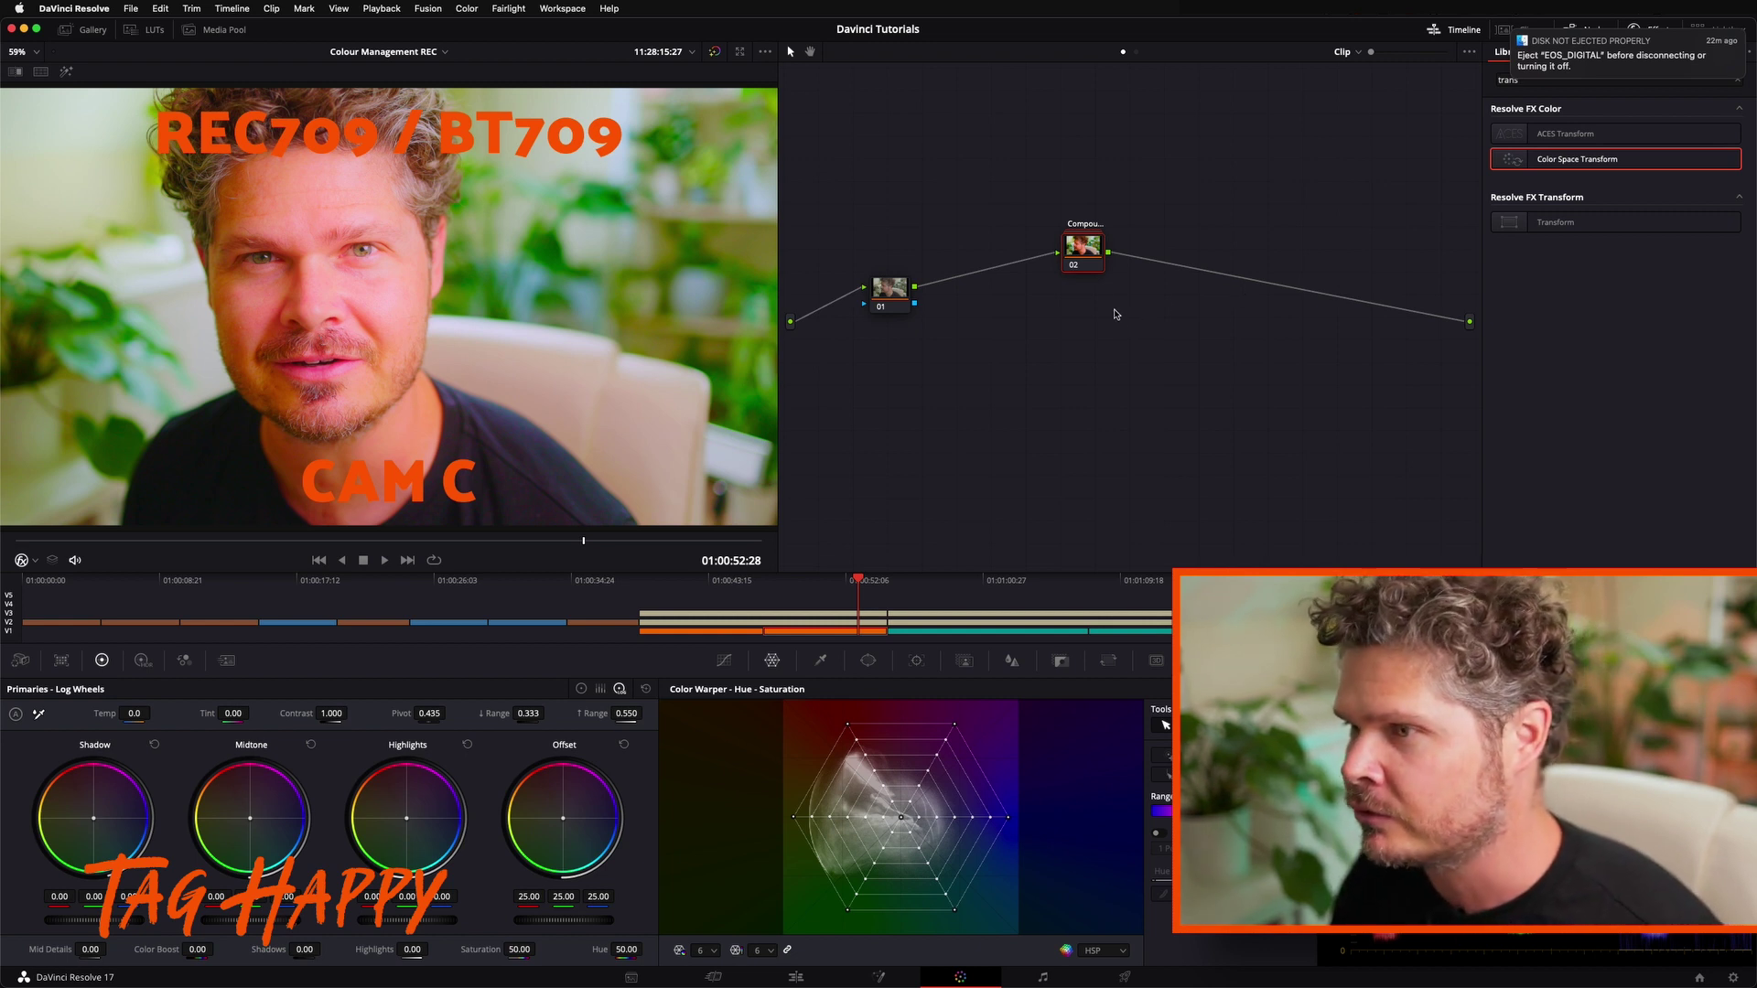
pyautogui.moveTo(1074, 261)
pyautogui.mouseDown()
pyautogui.moveTo(1043, 258)
pyautogui.moveTo(1061, 257)
pyautogui.mouseUp()
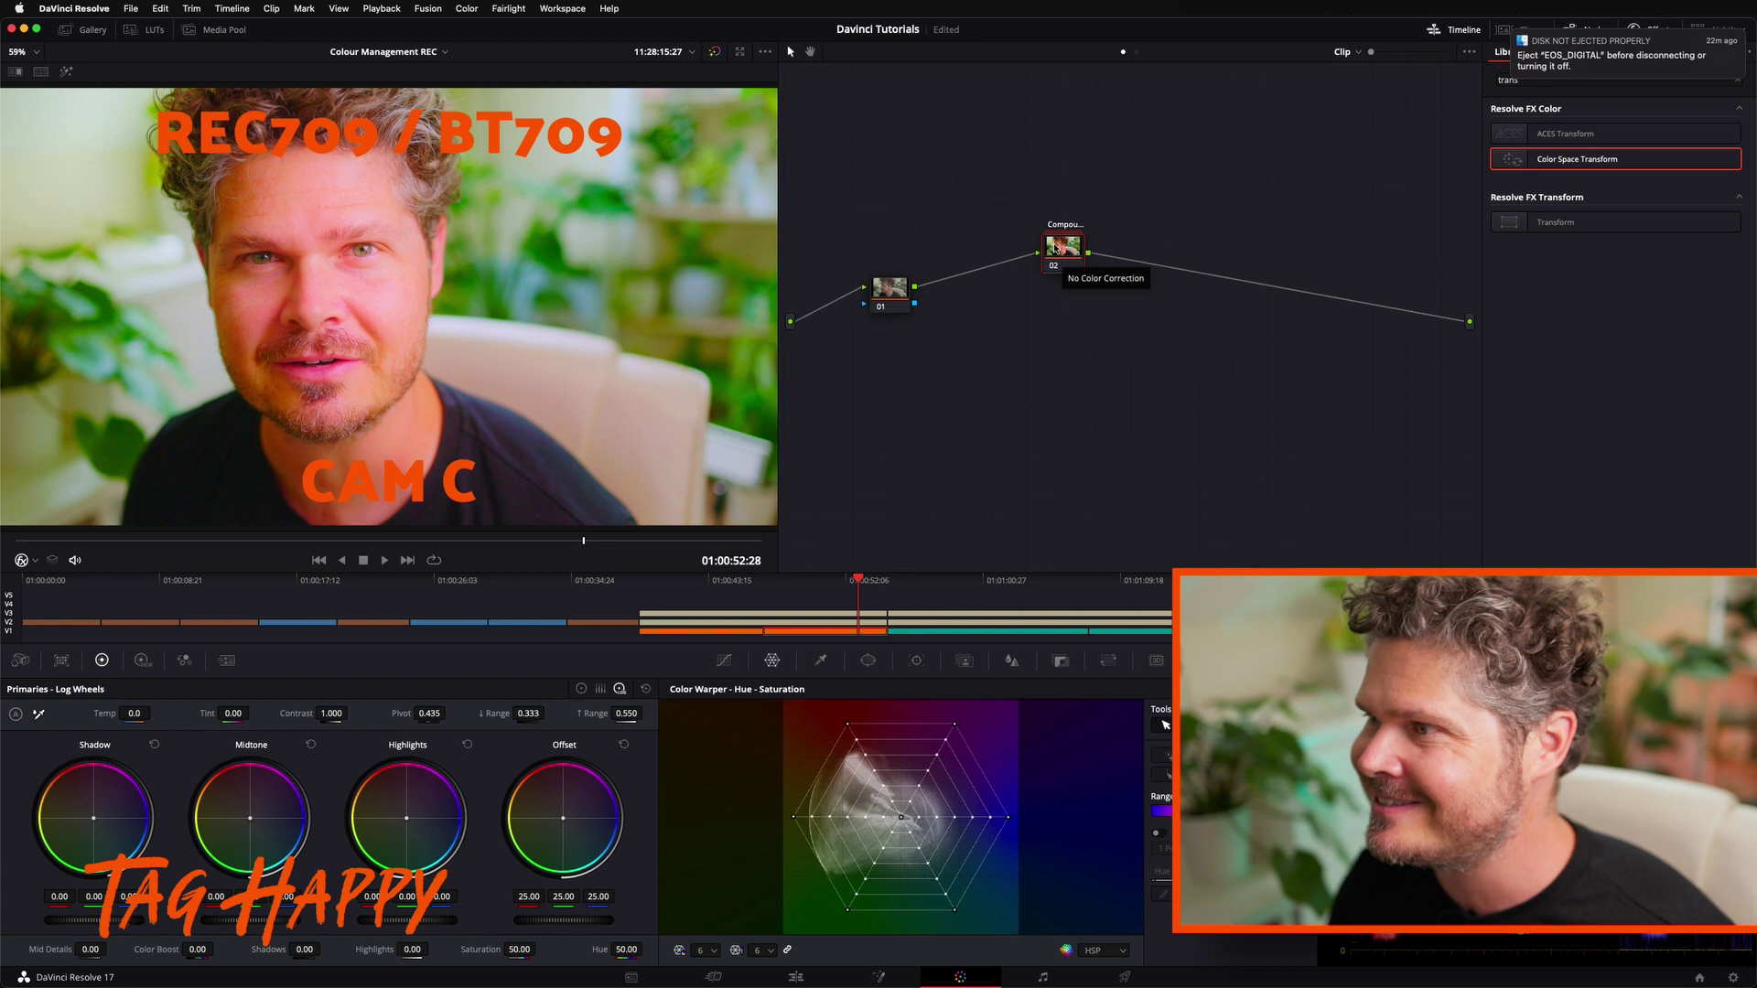
pyautogui.moveTo(1066, 253); pyautogui.dragTo(1082, 245)
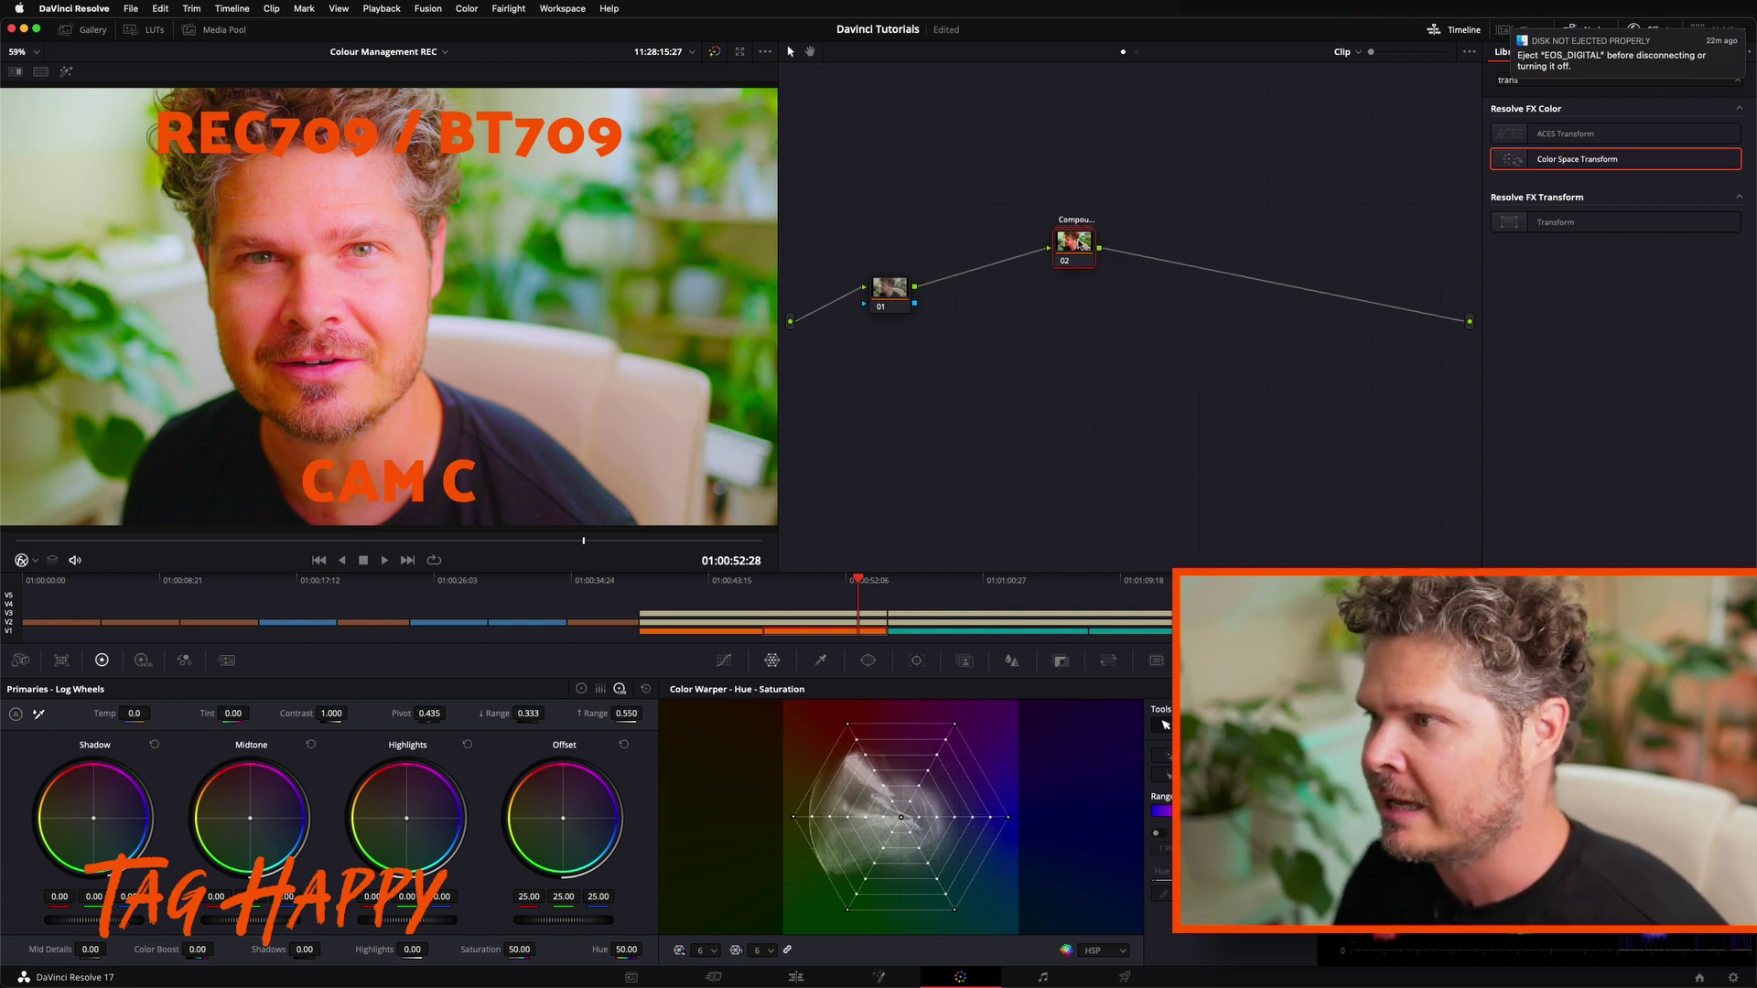
# Clear the old Effects Library search and search for 'tran'
pyautogui.click(1514, 34)
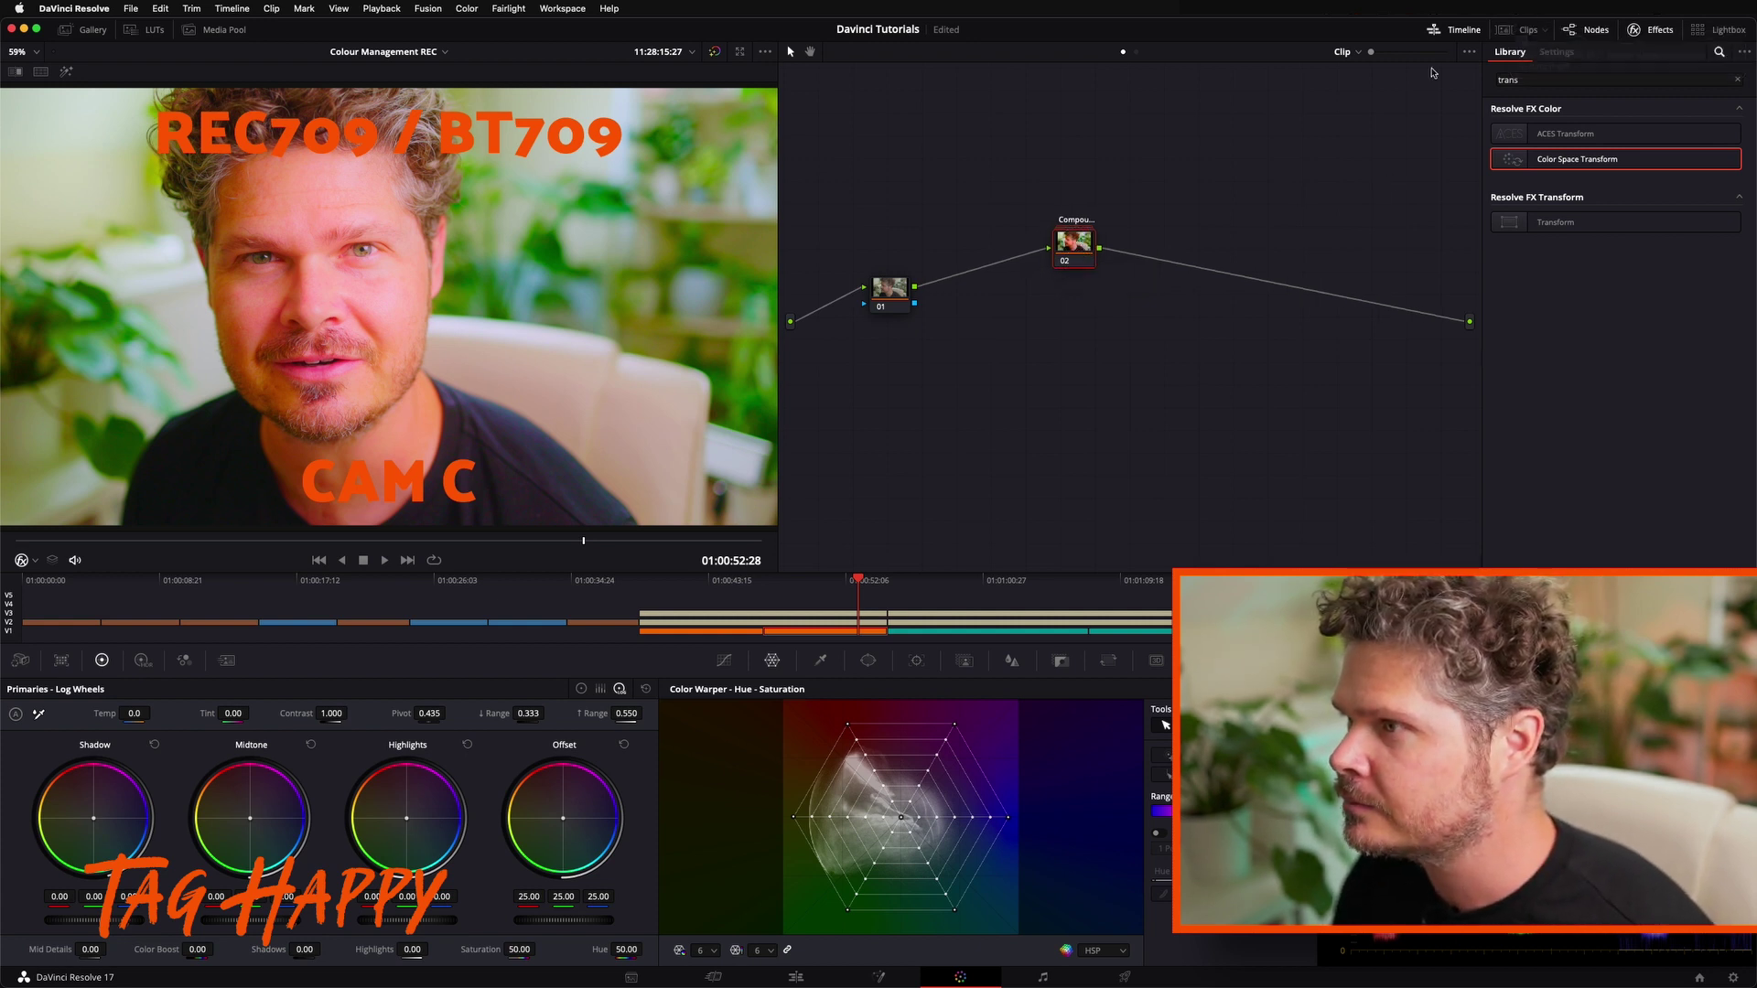
pyautogui.click(1526, 79)
pyautogui.press('BackSpace')
pyautogui.press('BackSpace')
pyautogui.press('BackSpace')
pyautogui.press('BackSpace')
pyautogui.press('BackSpace')
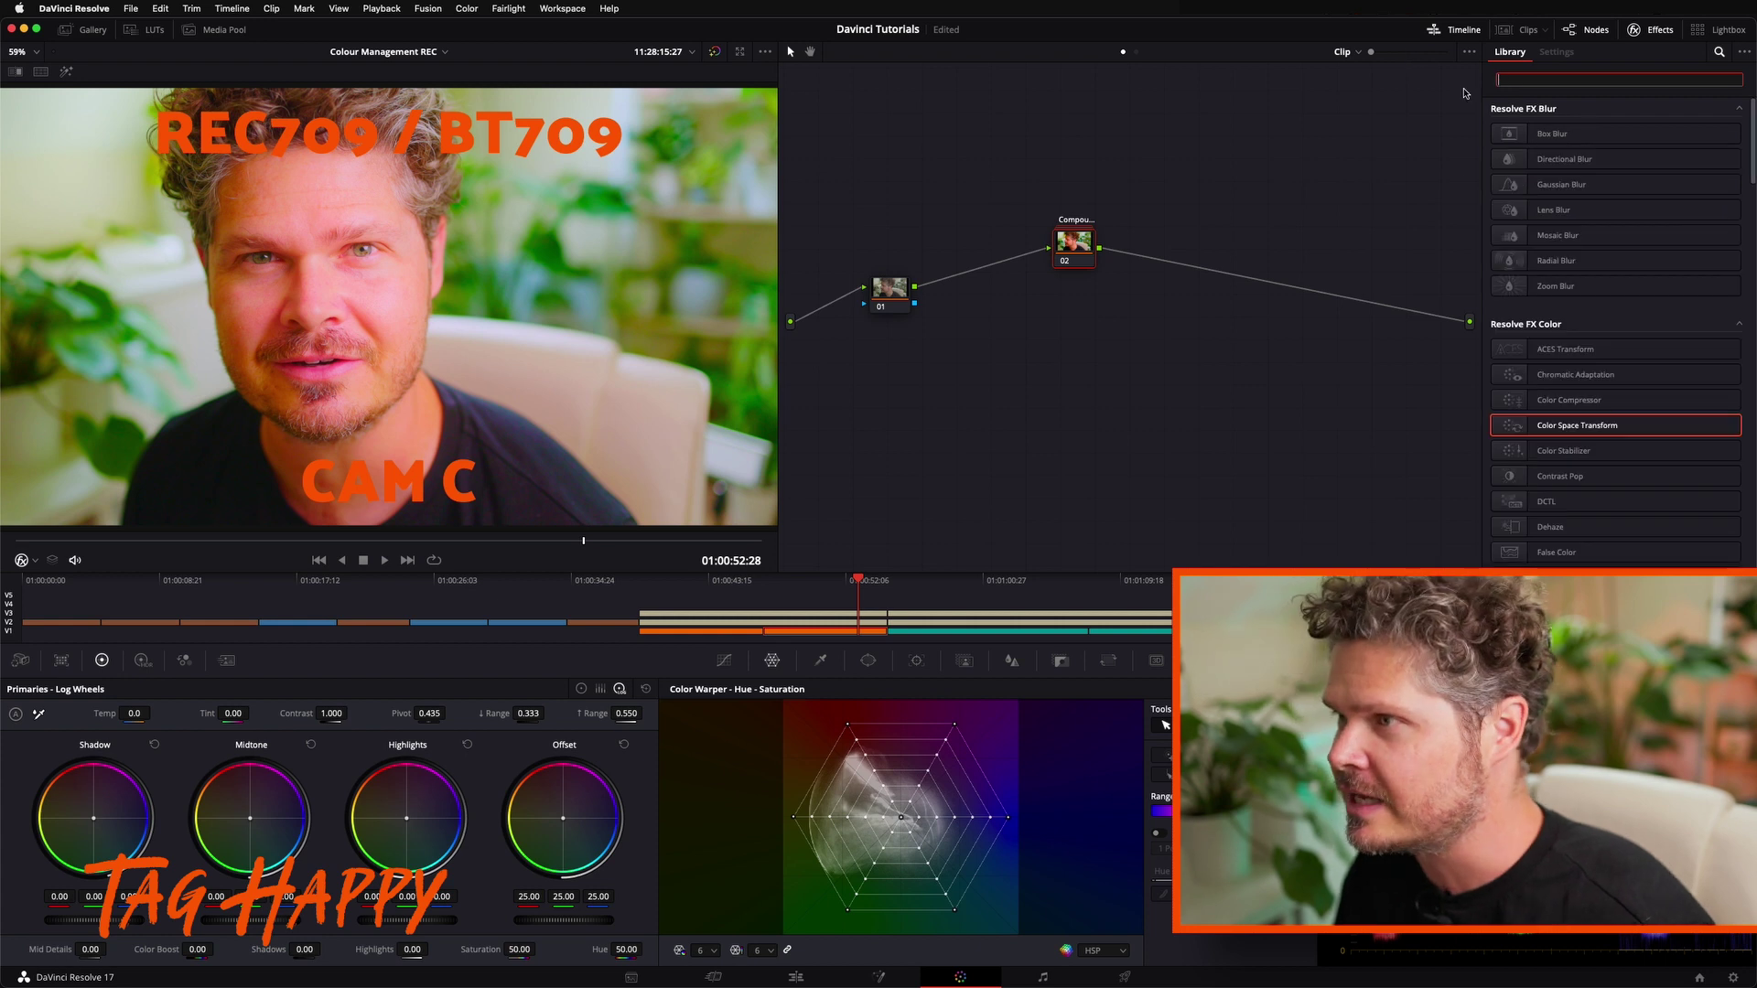
pyautogui.press('Escape')
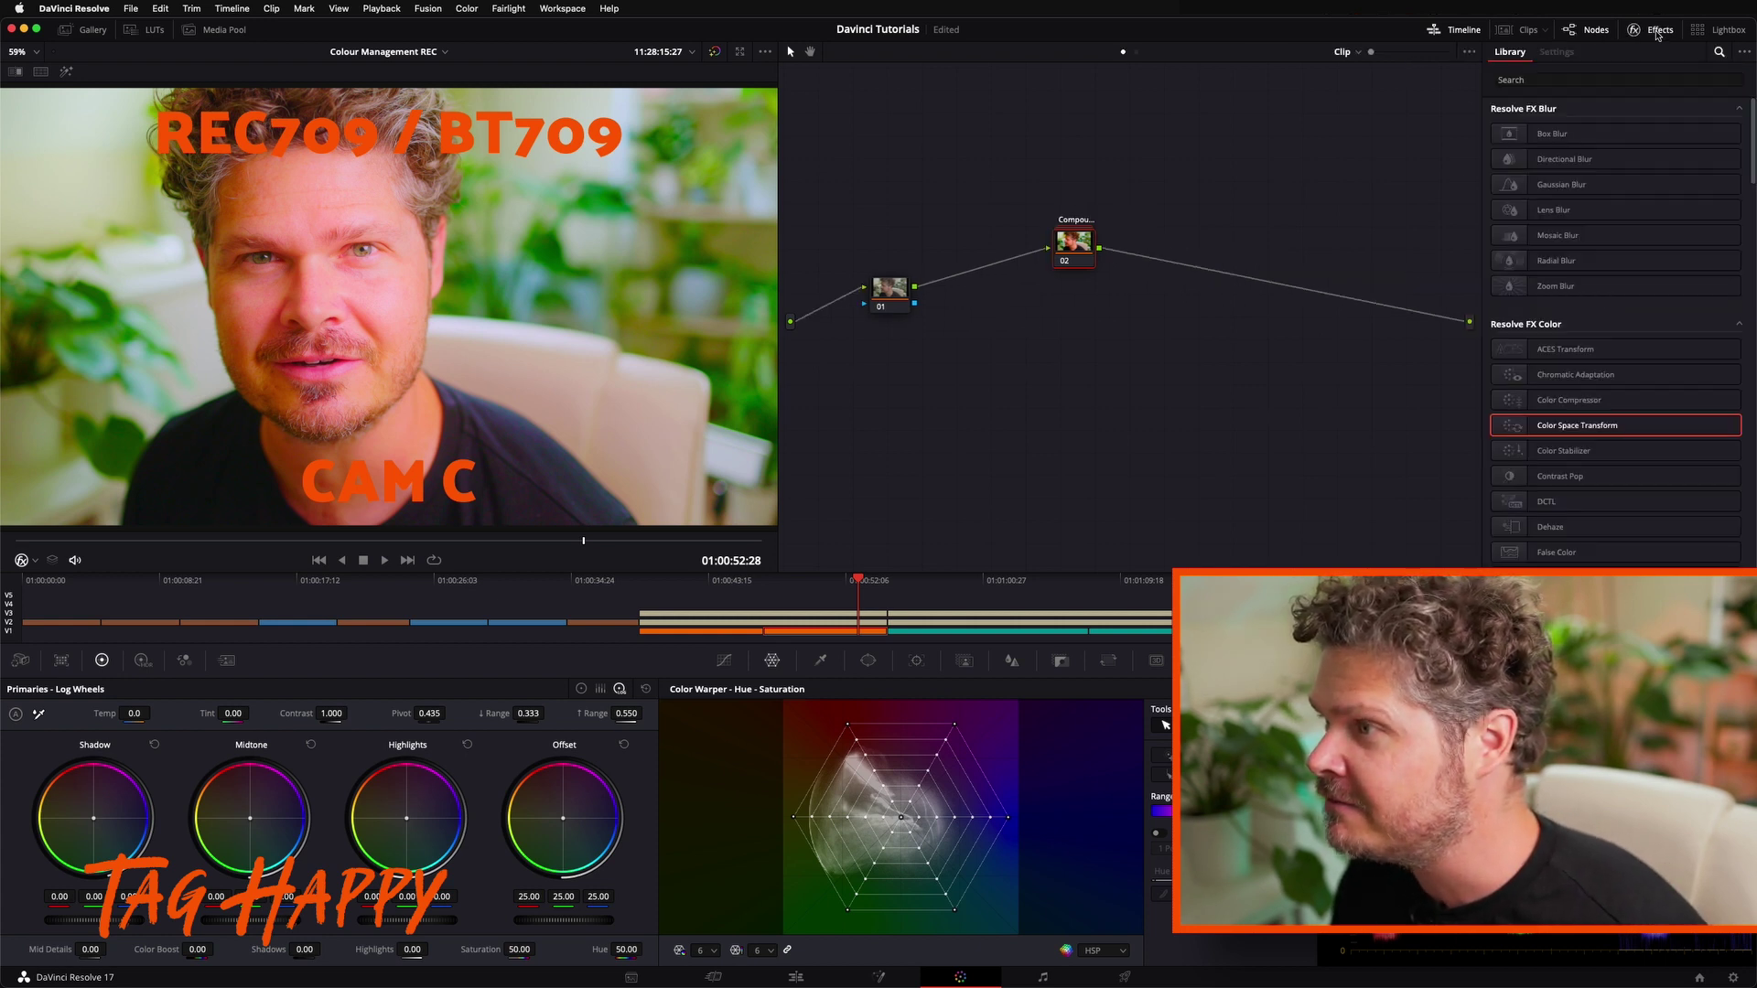
pyautogui.click(1565, 79)
pyautogui.write('tran')
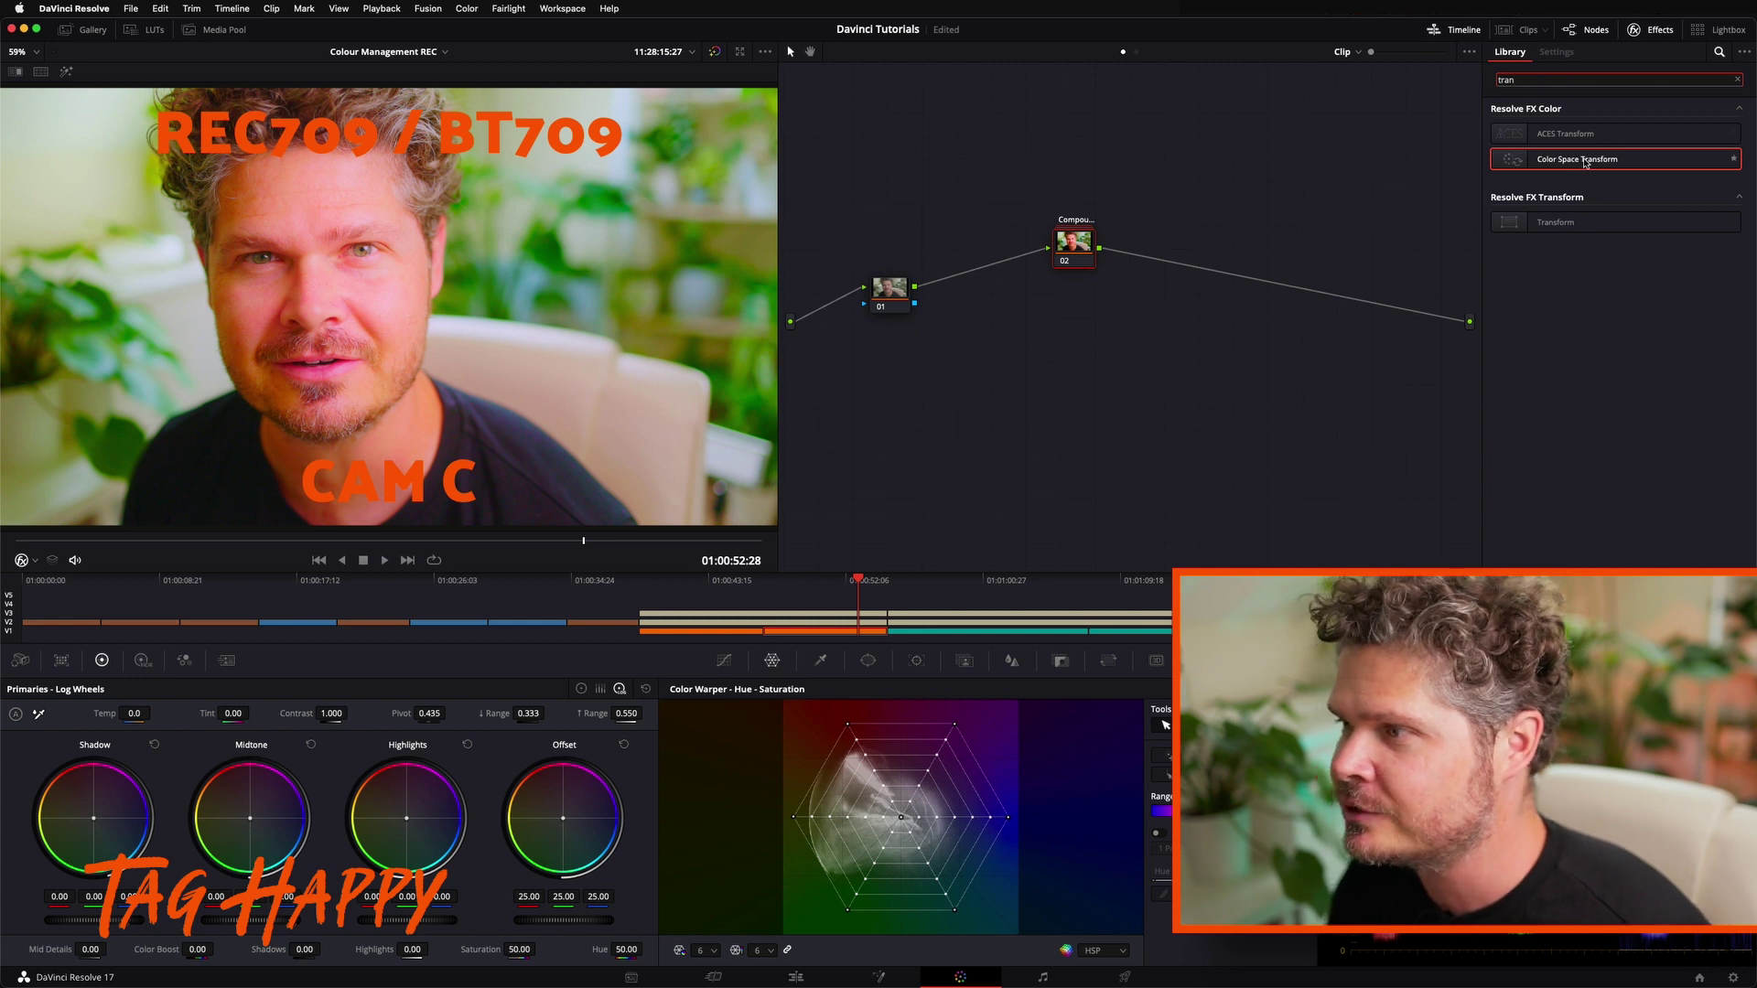
# Add serial node 03 after compound node 02 and drop Color Space Transform onto it
pyautogui.rightClick(1085, 245)
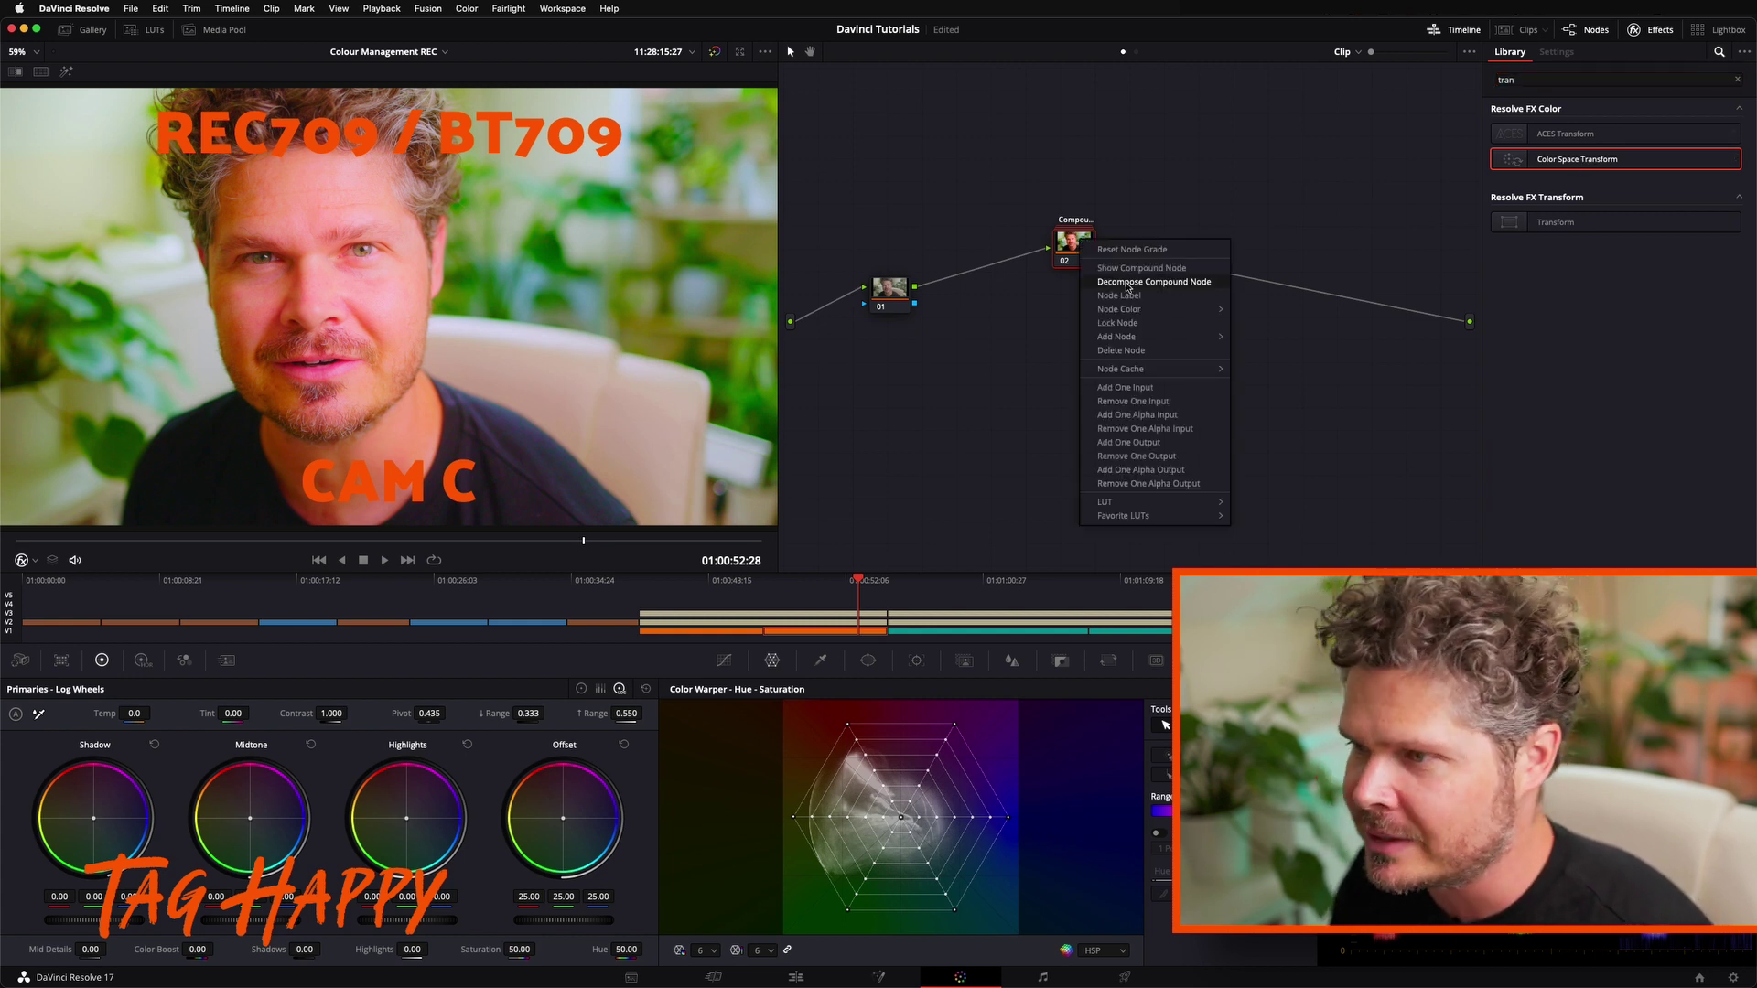
pyautogui.moveTo(1169, 338)
pyautogui.click(1274, 338)
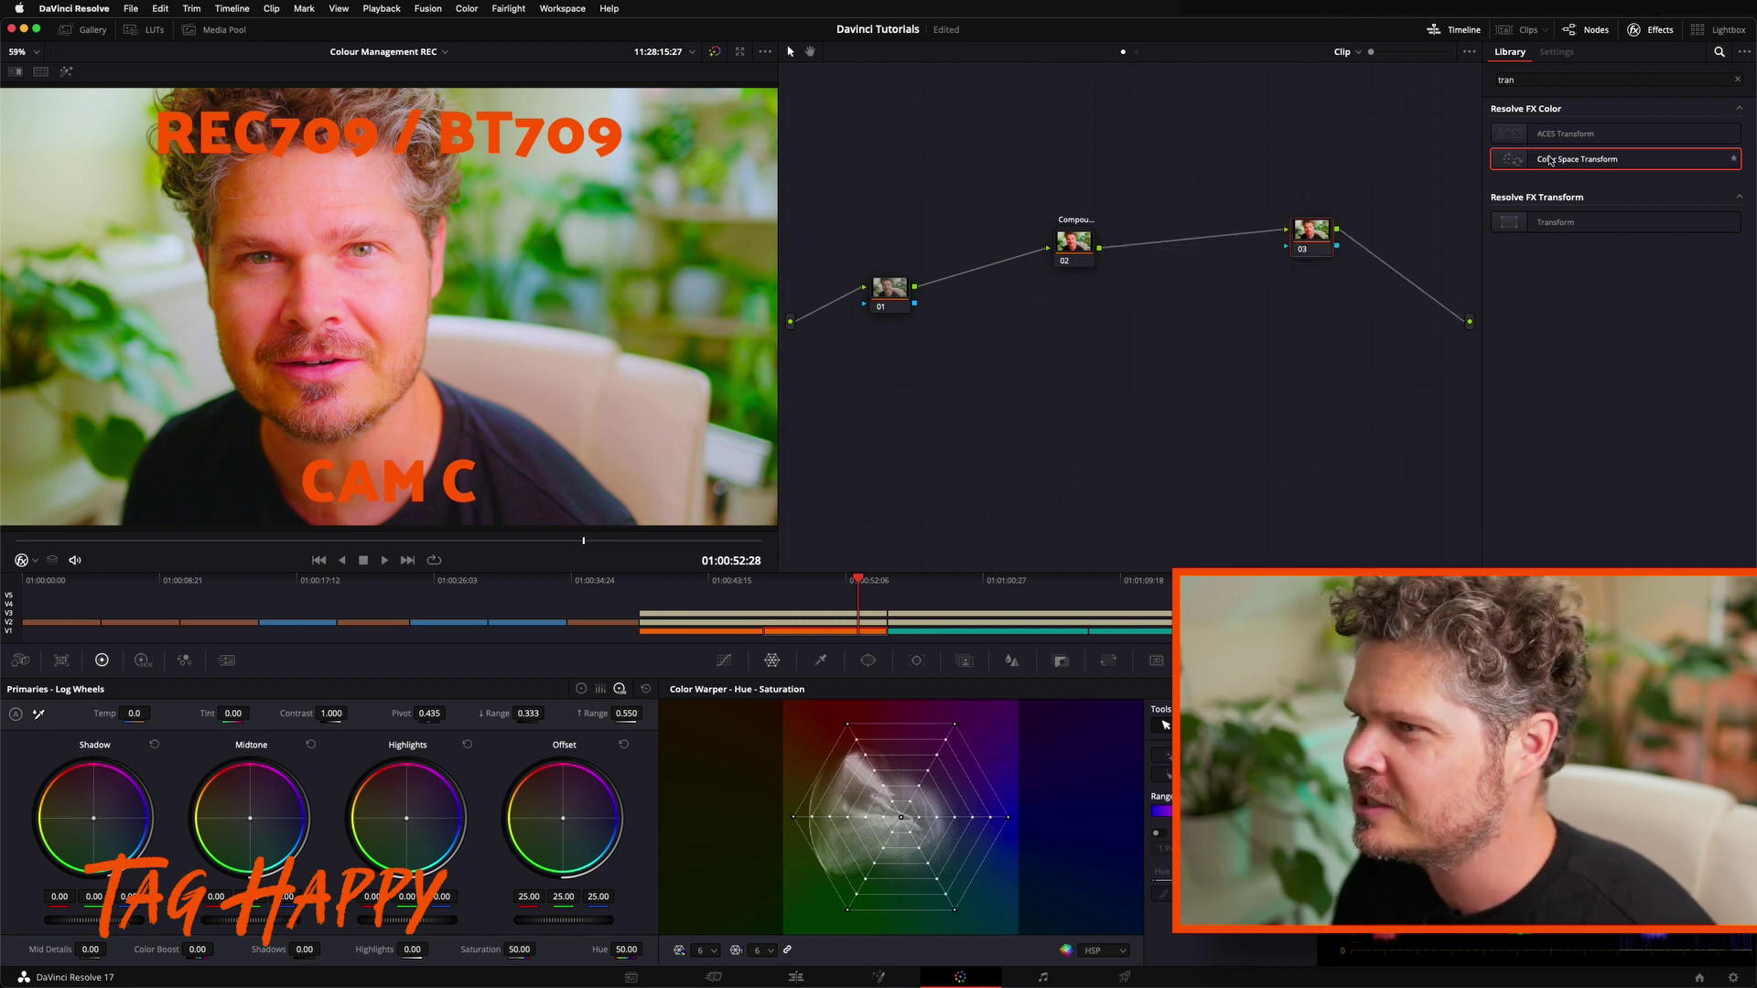
pyautogui.moveTo(1549, 160); pyautogui.dragTo(1304, 228)
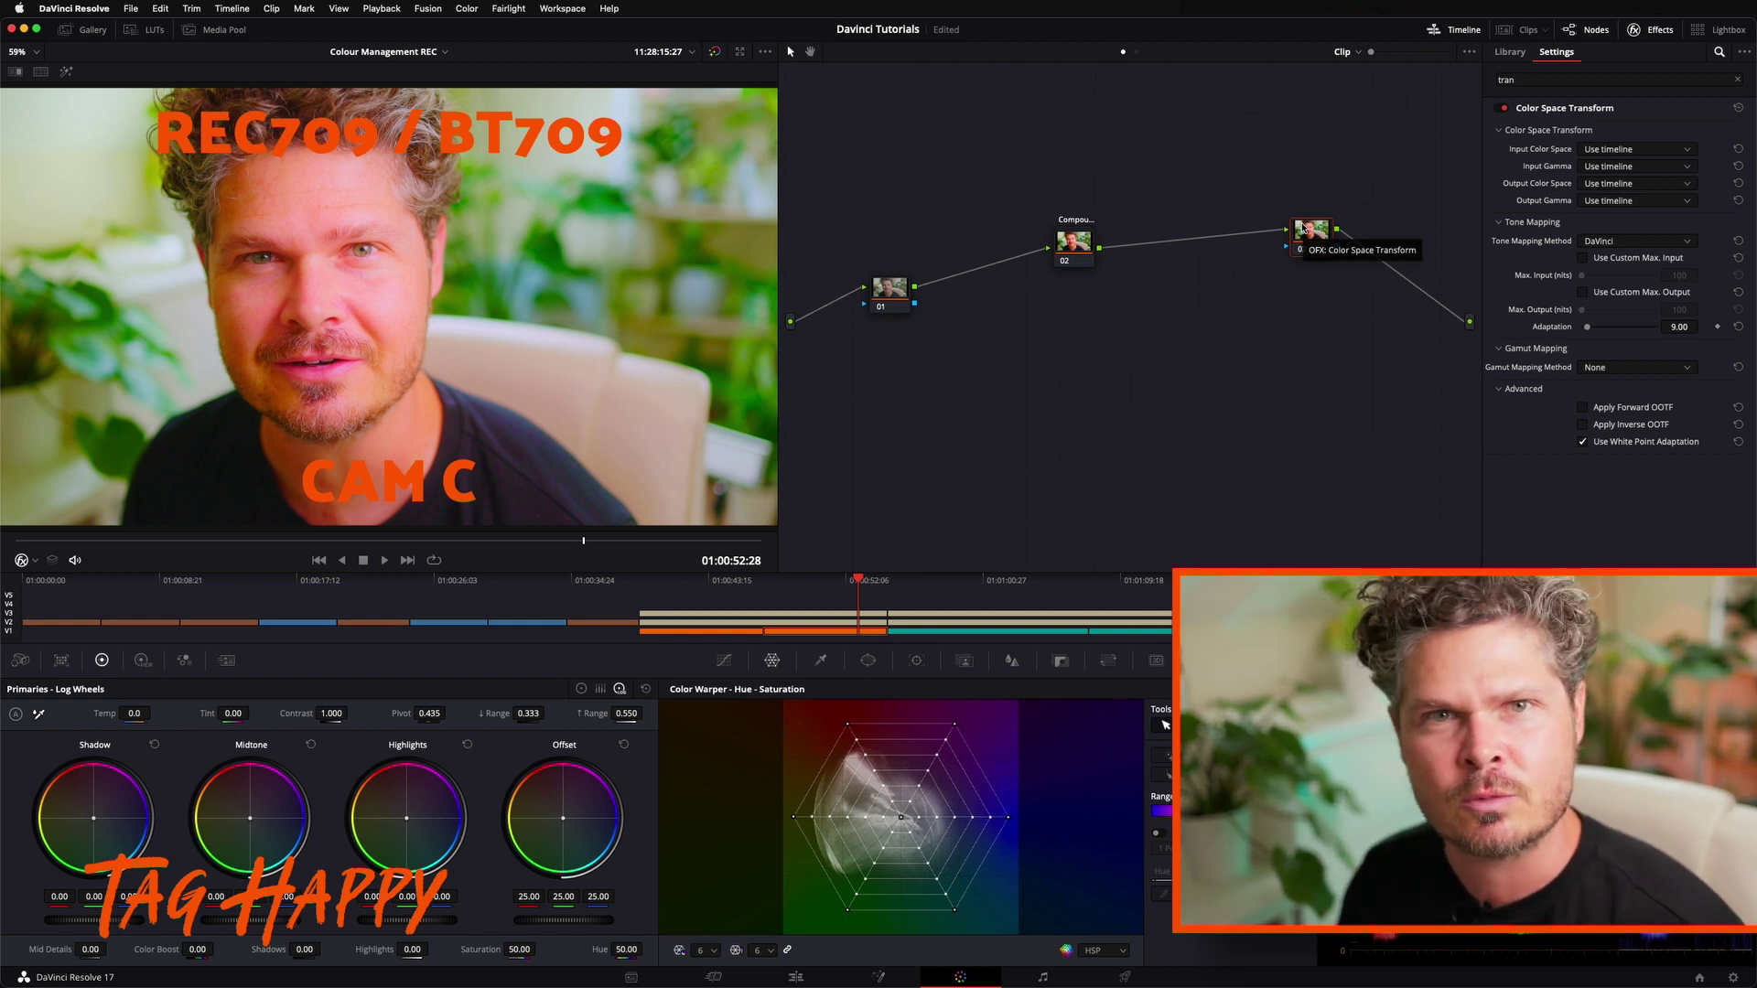
# Set the CST input colour space to Rec.709 and input gamma to Canon Log 3
pyautogui.moveTo(1303, 229); pyautogui.dragTo(1305, 217)
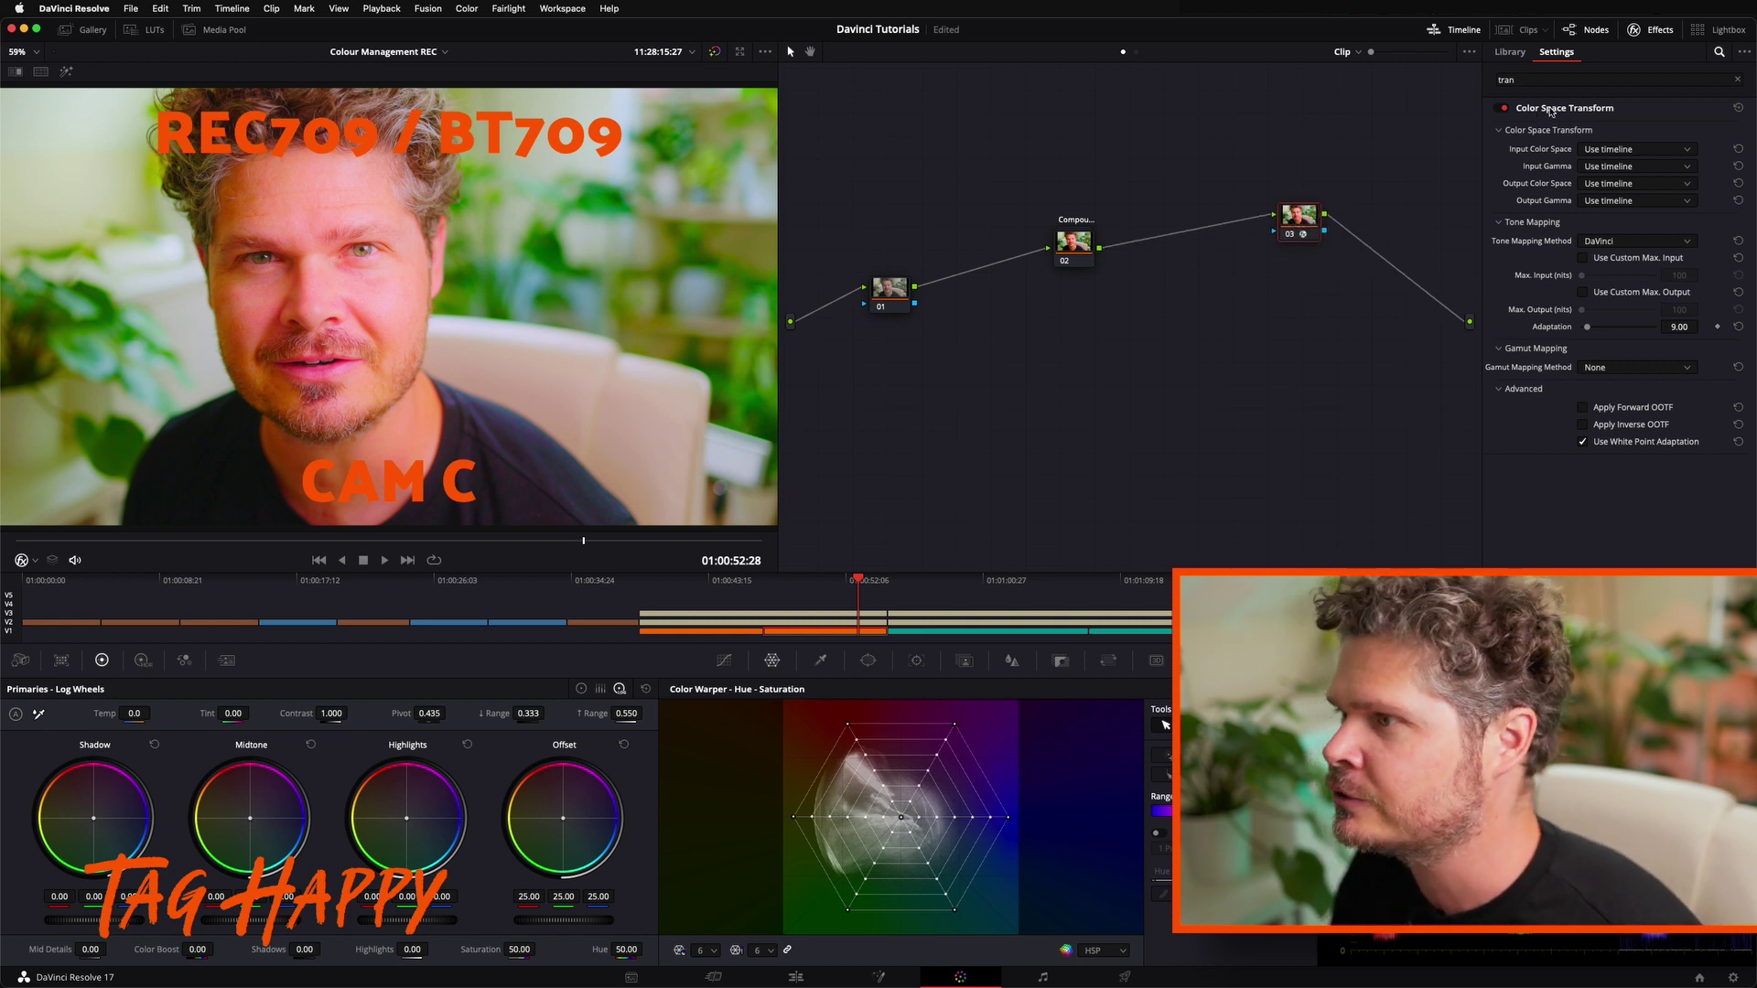
pyautogui.click(1595, 153)
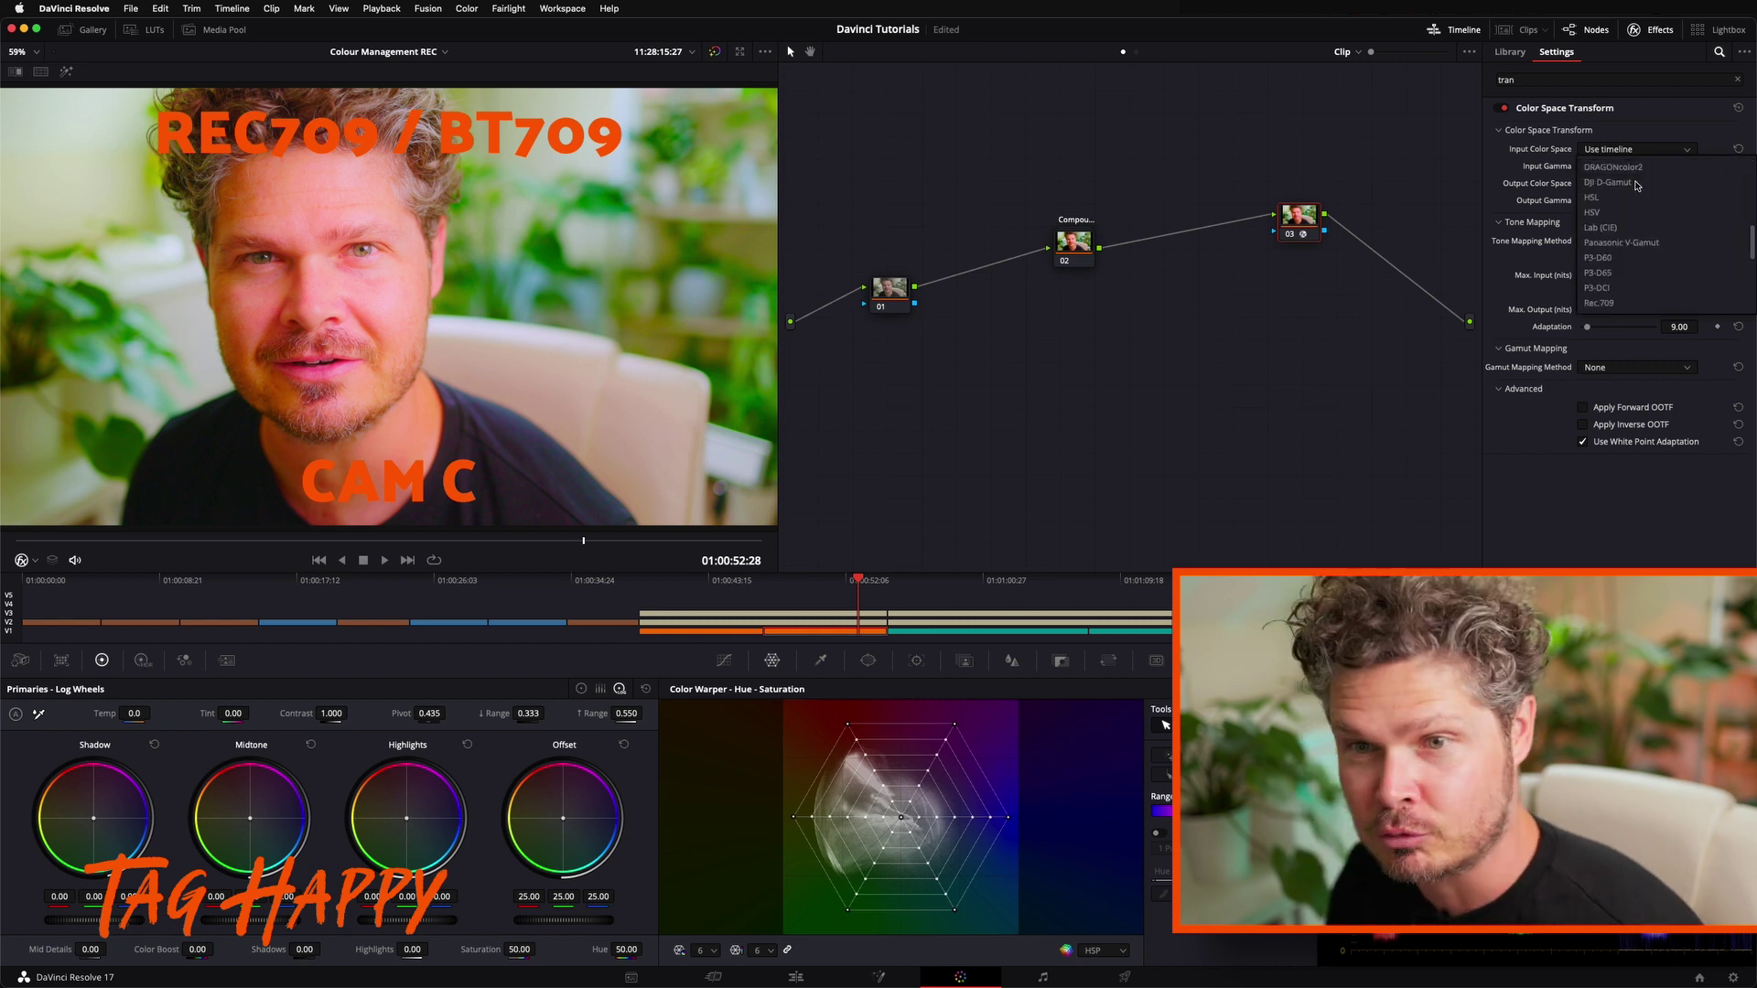
pyautogui.scroll(-5, 1637, 186)
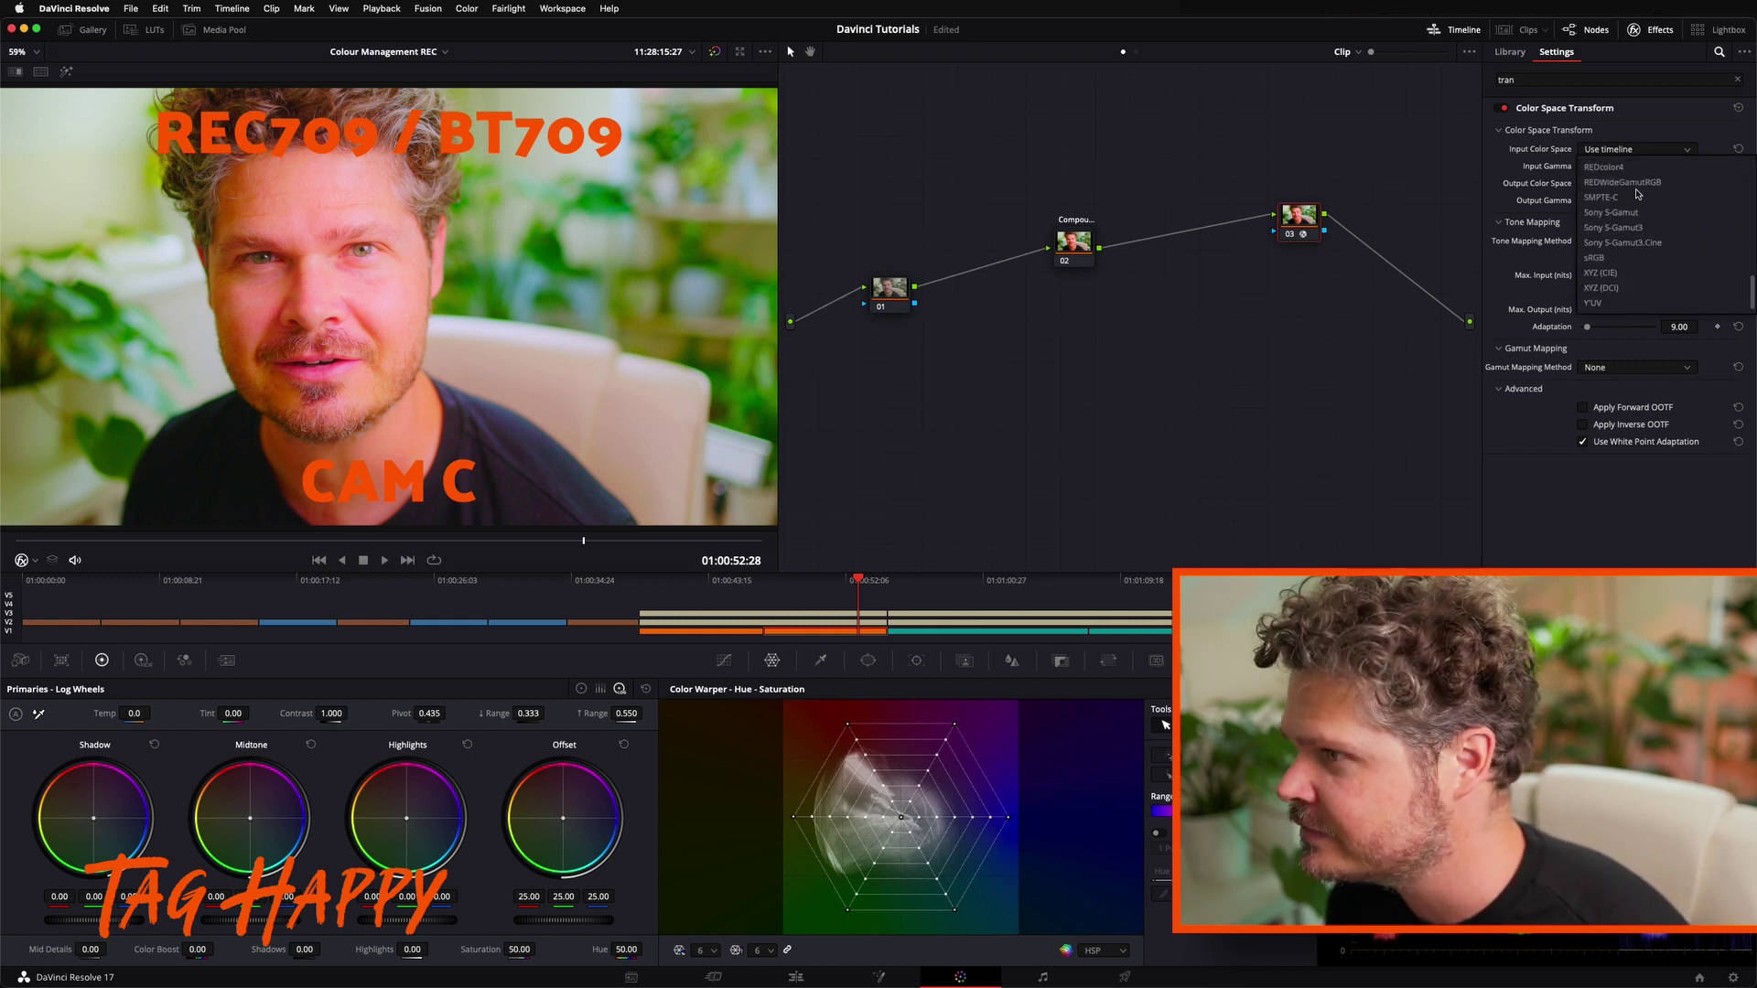
pyautogui.scroll(4, 1616, 217)
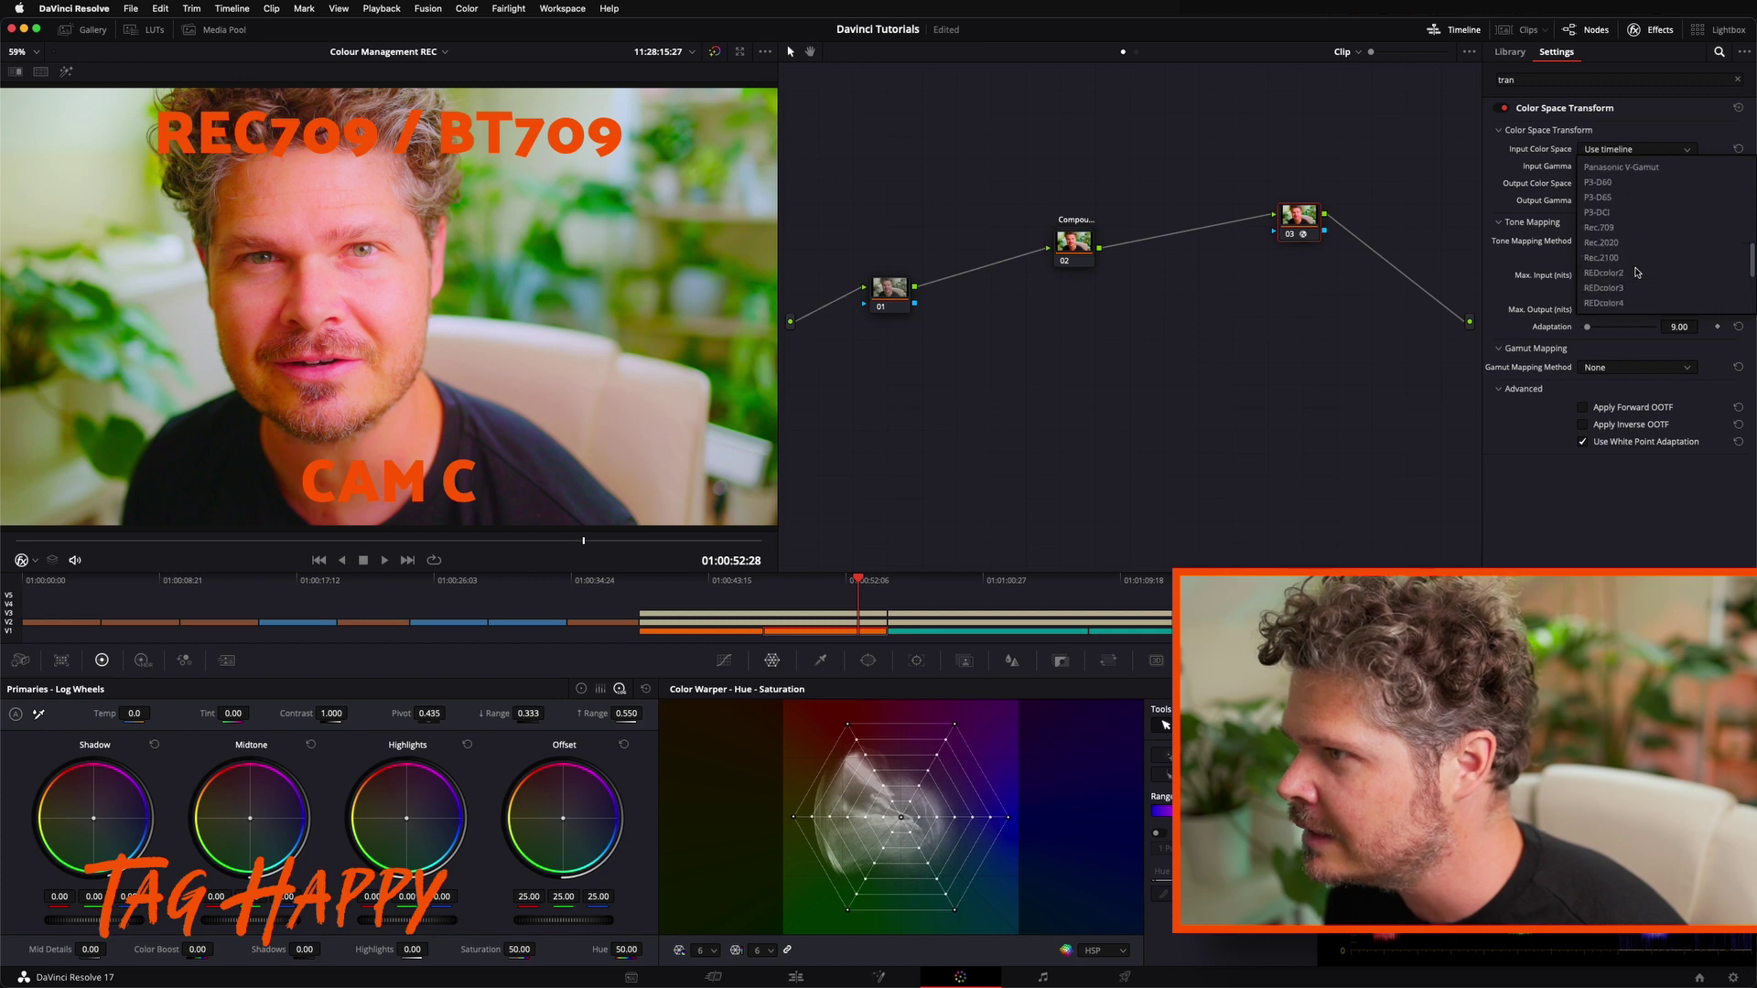
pyautogui.click(1599, 227)
pyautogui.click(1606, 167)
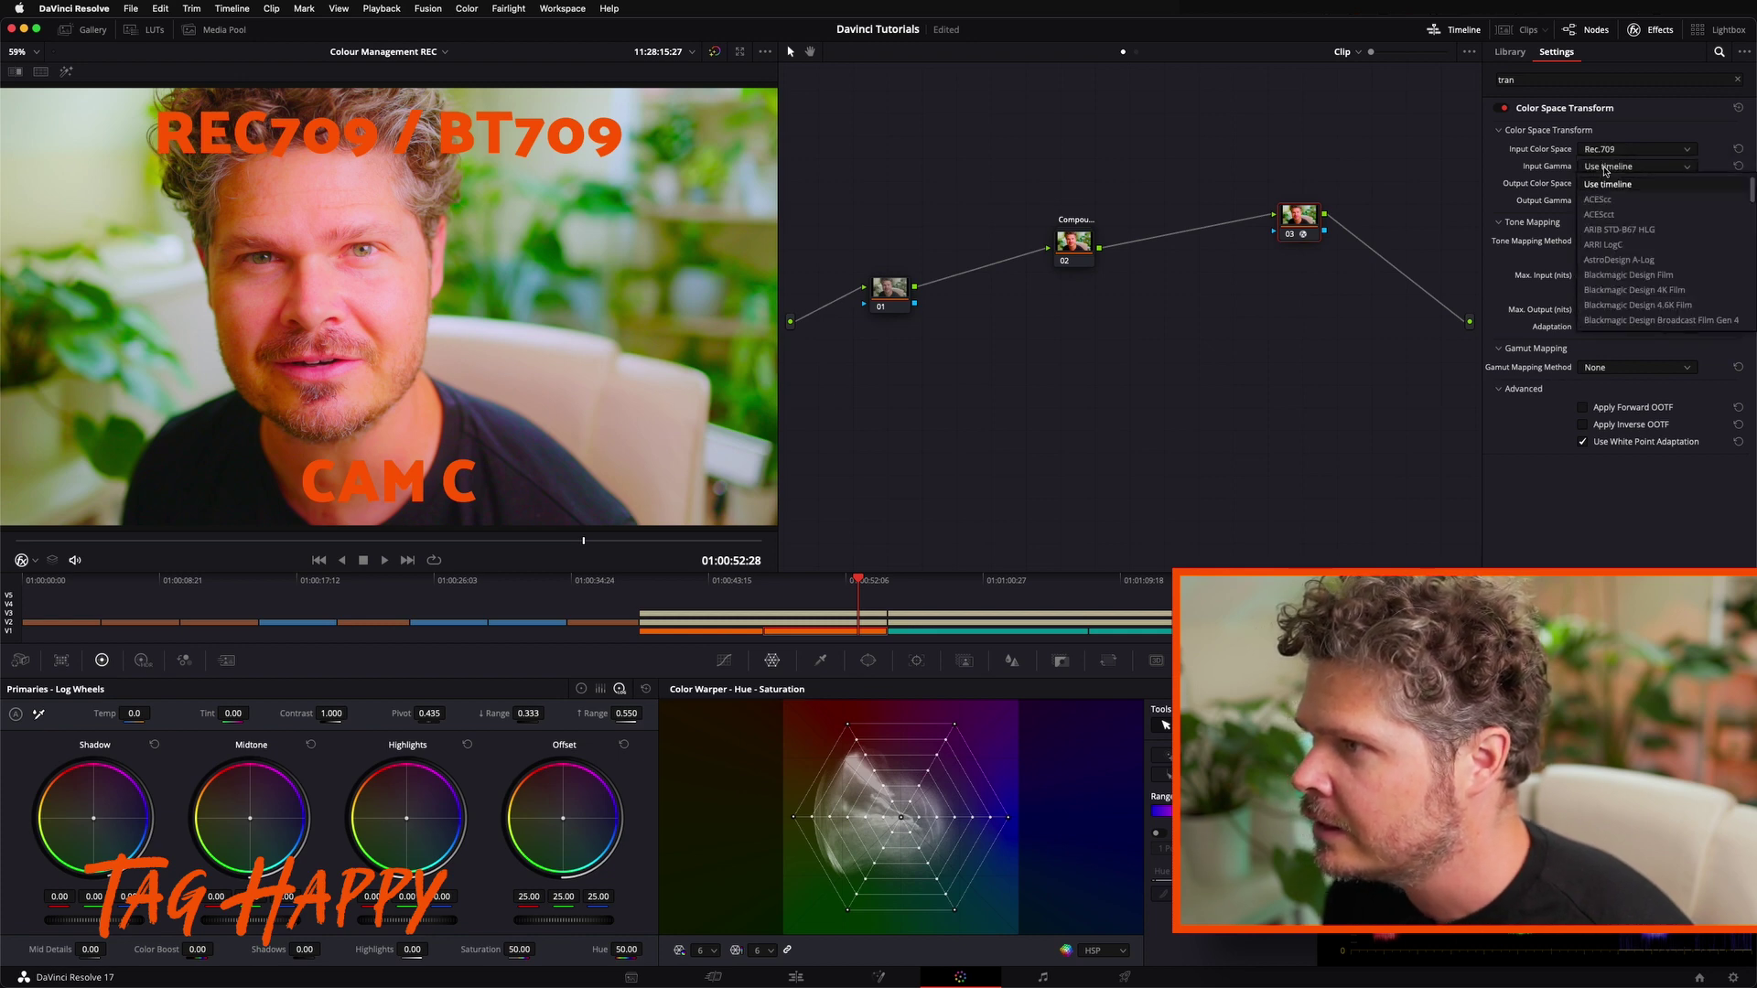
pyautogui.scroll(-3, 1618, 227)
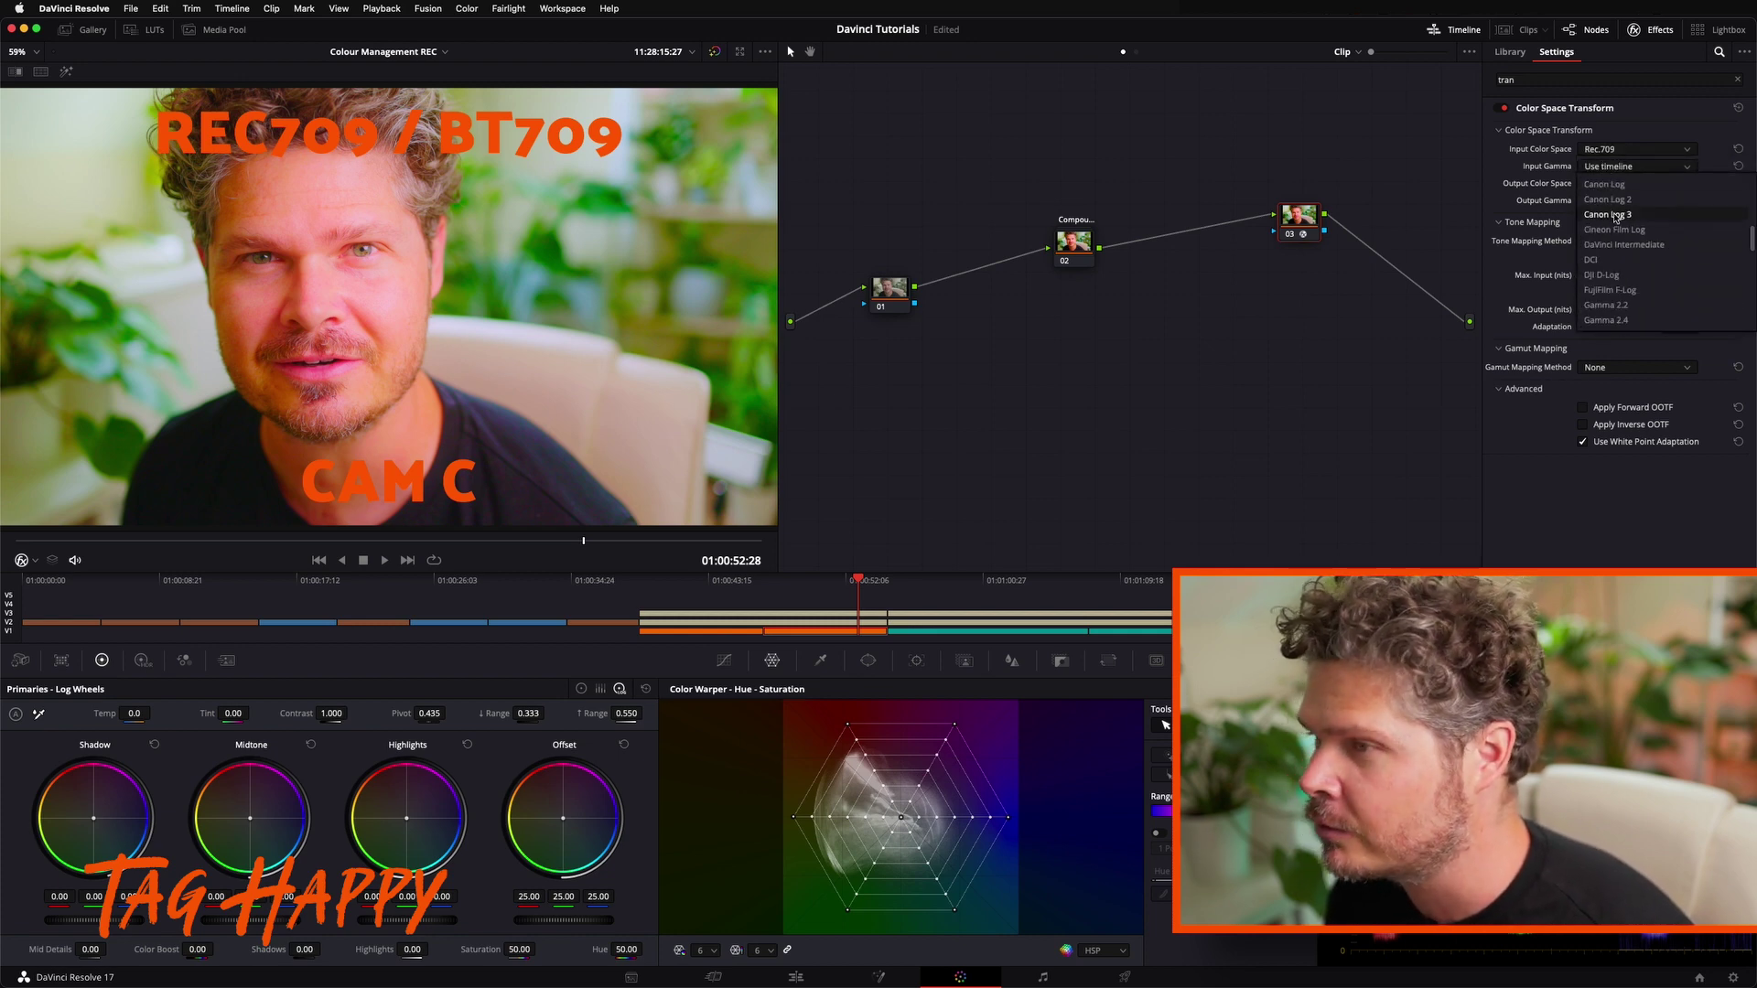
pyautogui.click(1616, 218)
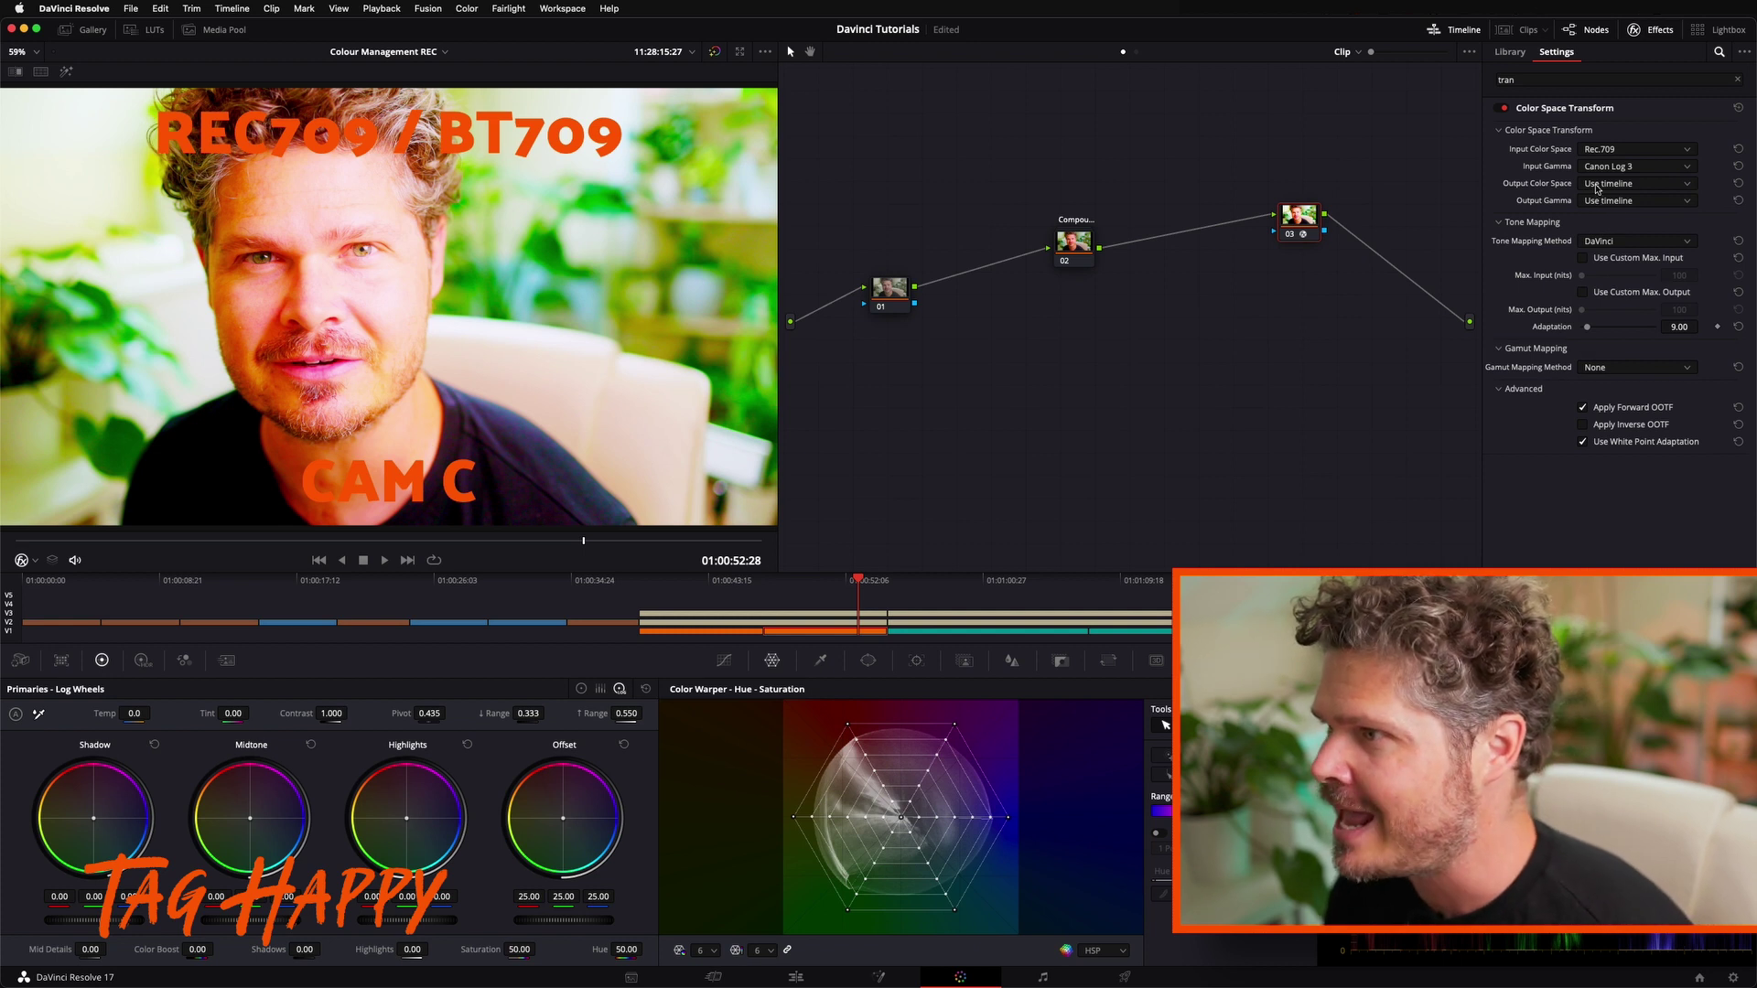
# Set the CST output colour space to Rec.709 and output gamma to Gamma 2.2
pyautogui.click(1598, 185)
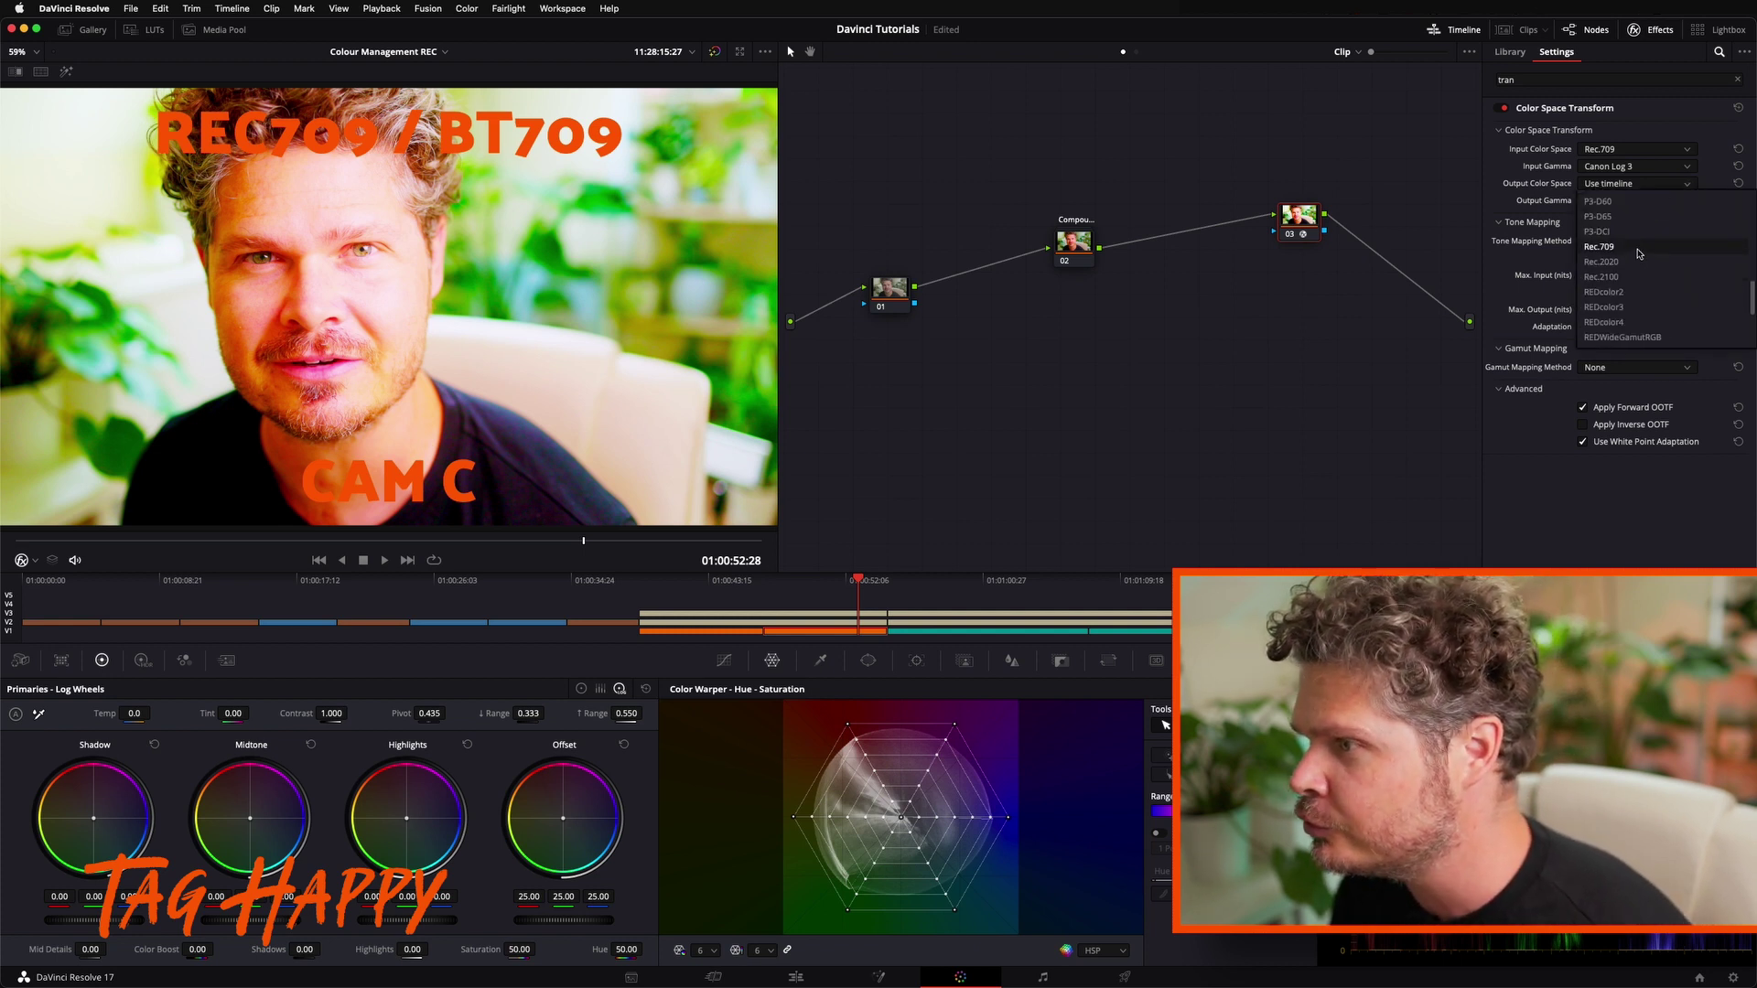
pyautogui.scroll(3, 1634, 260)
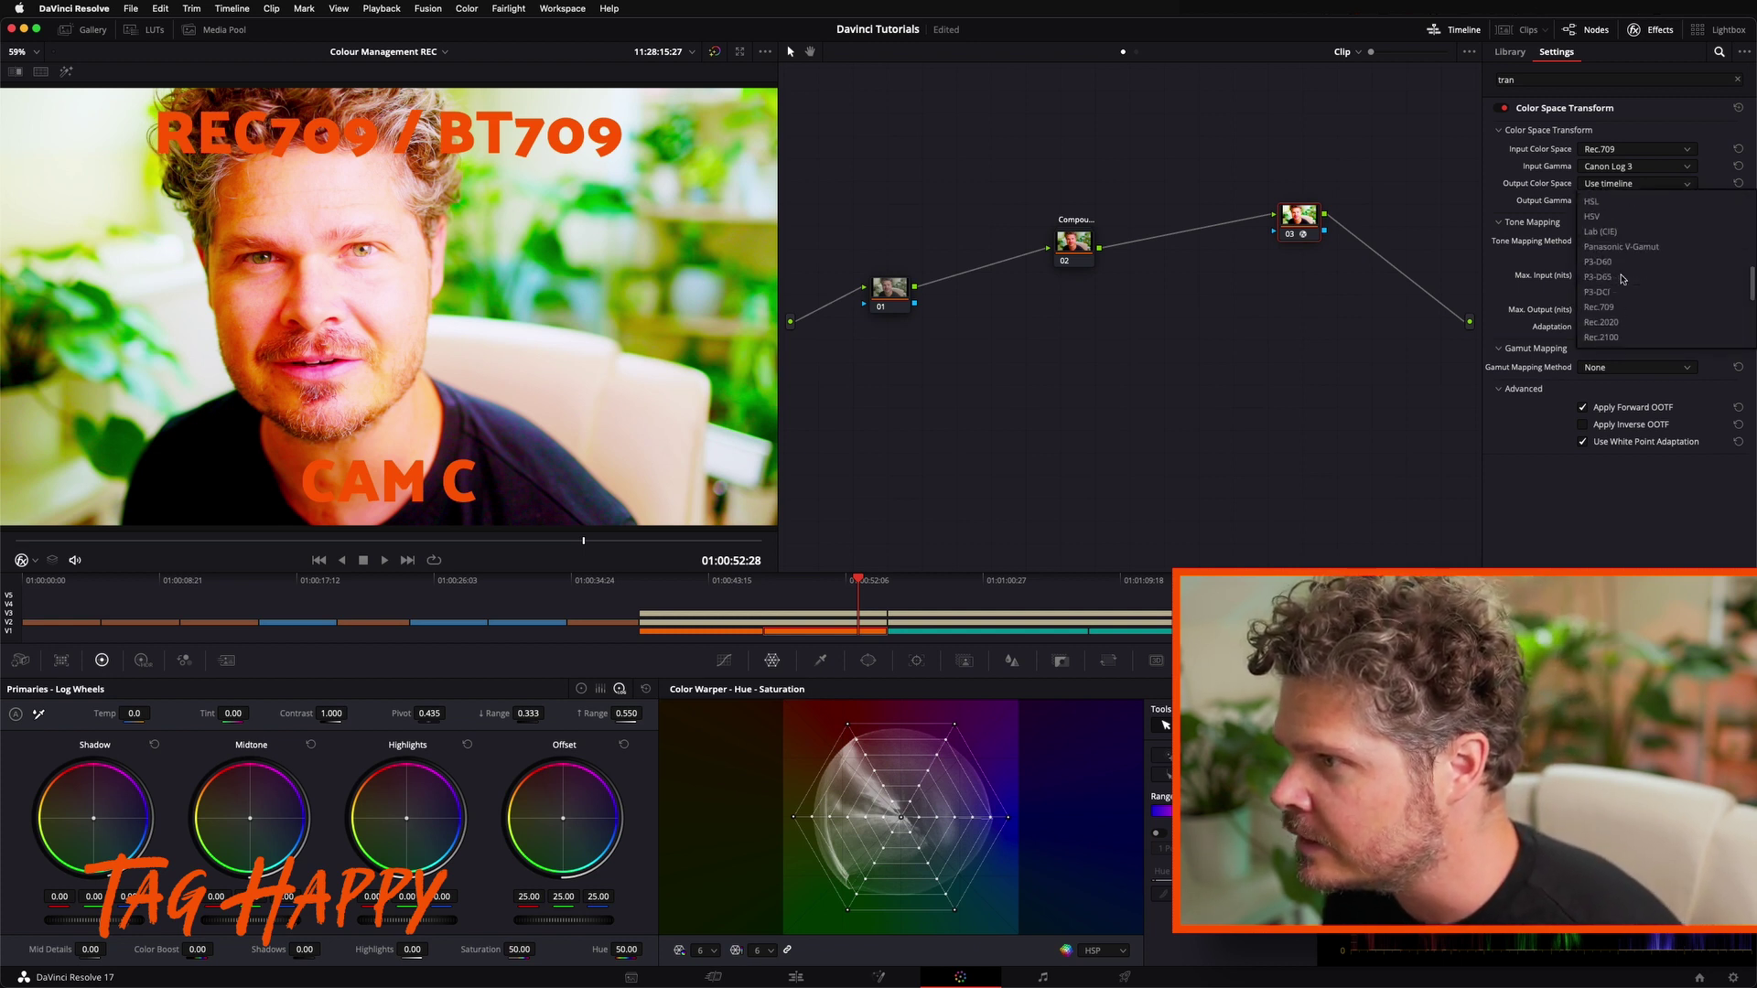
pyautogui.scroll(4, 1622, 279)
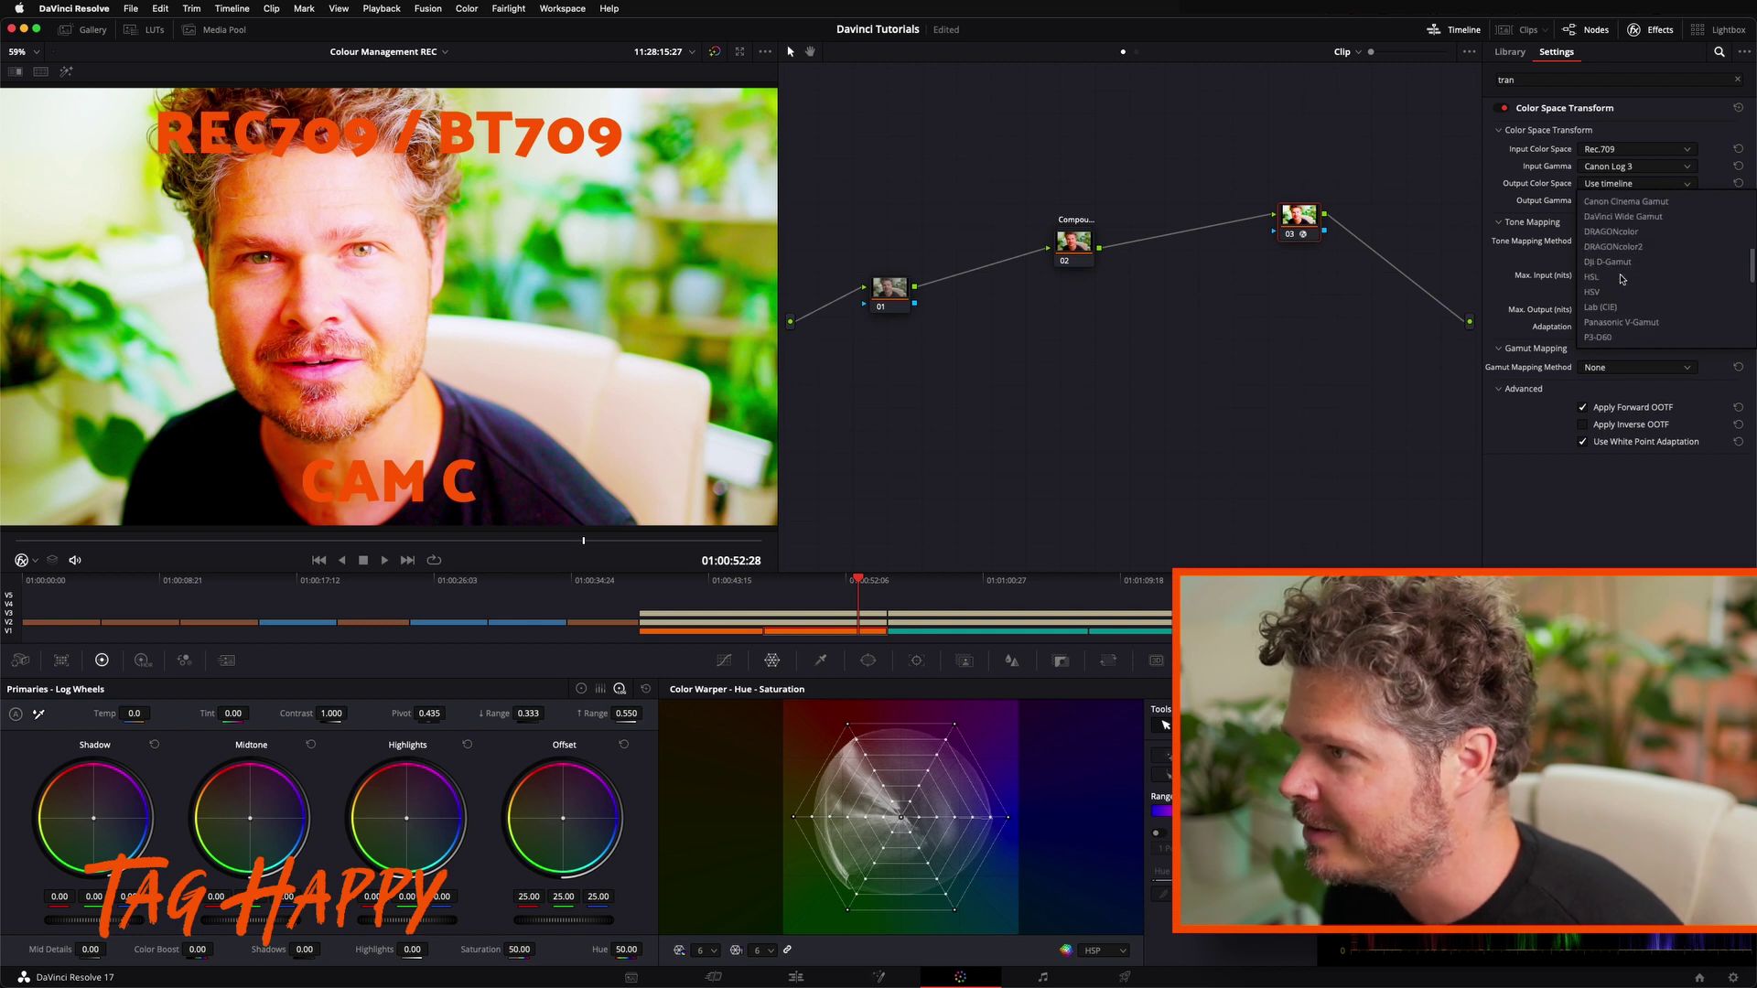
pyautogui.scroll(-6, 1620, 274)
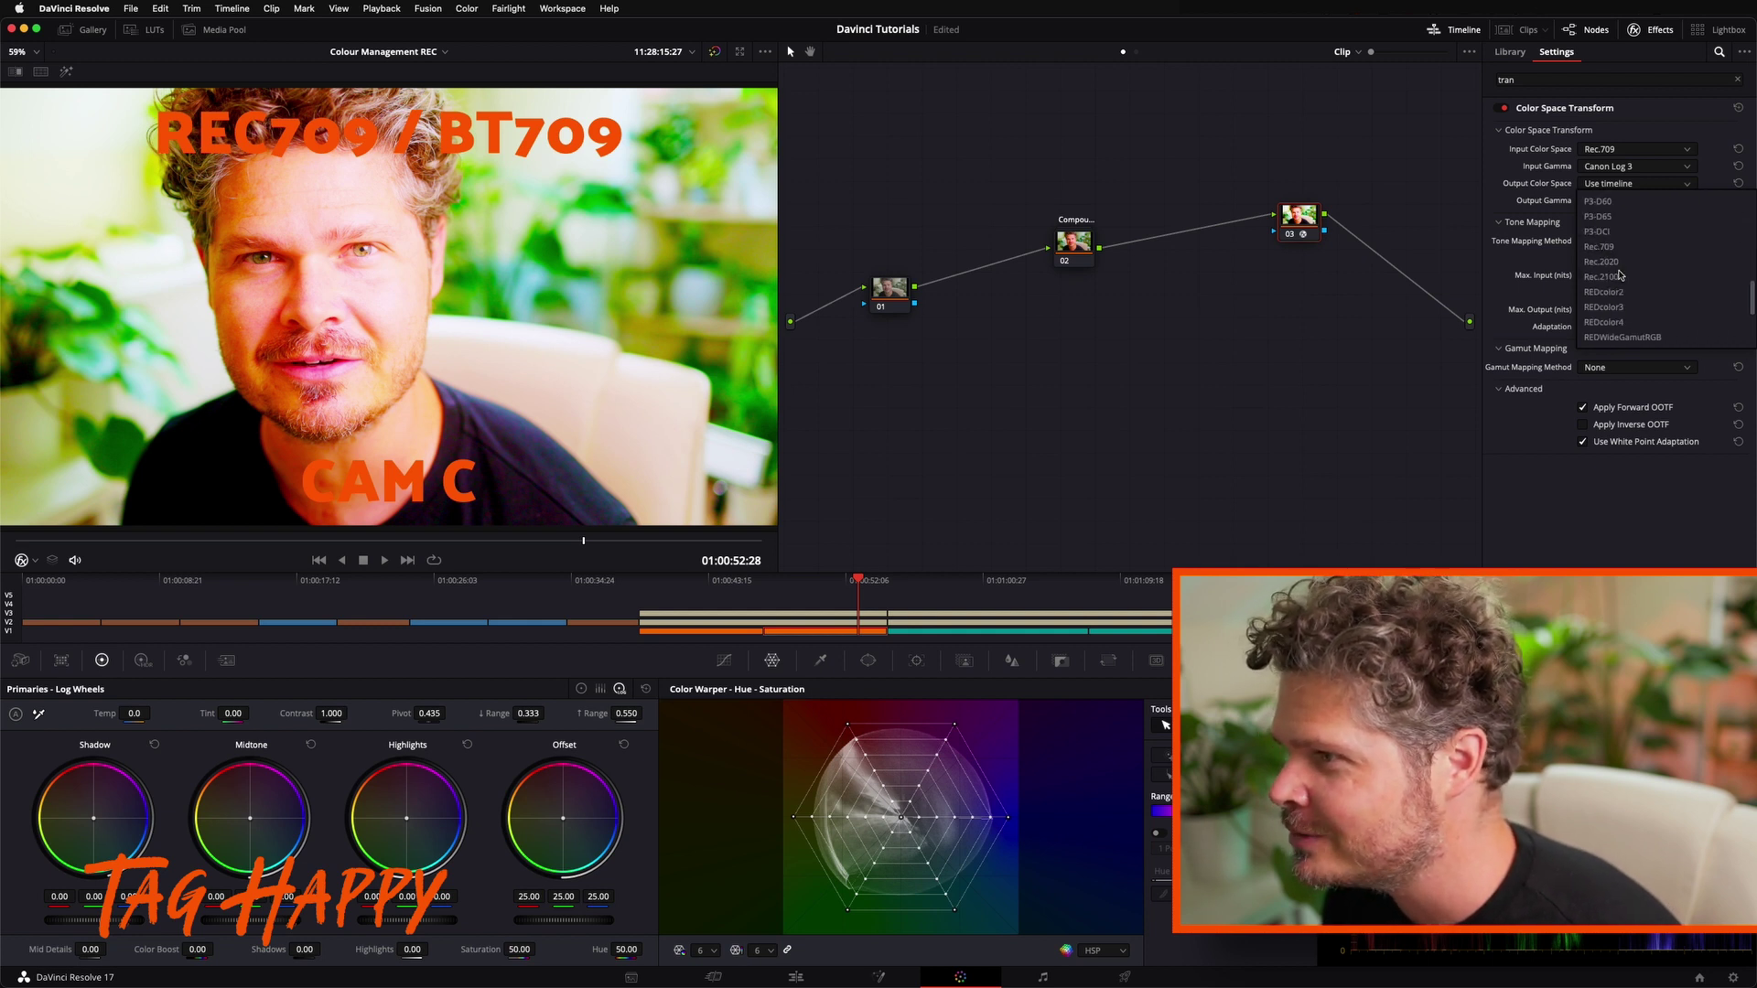
pyautogui.click(1600, 246)
pyautogui.click(1634, 201)
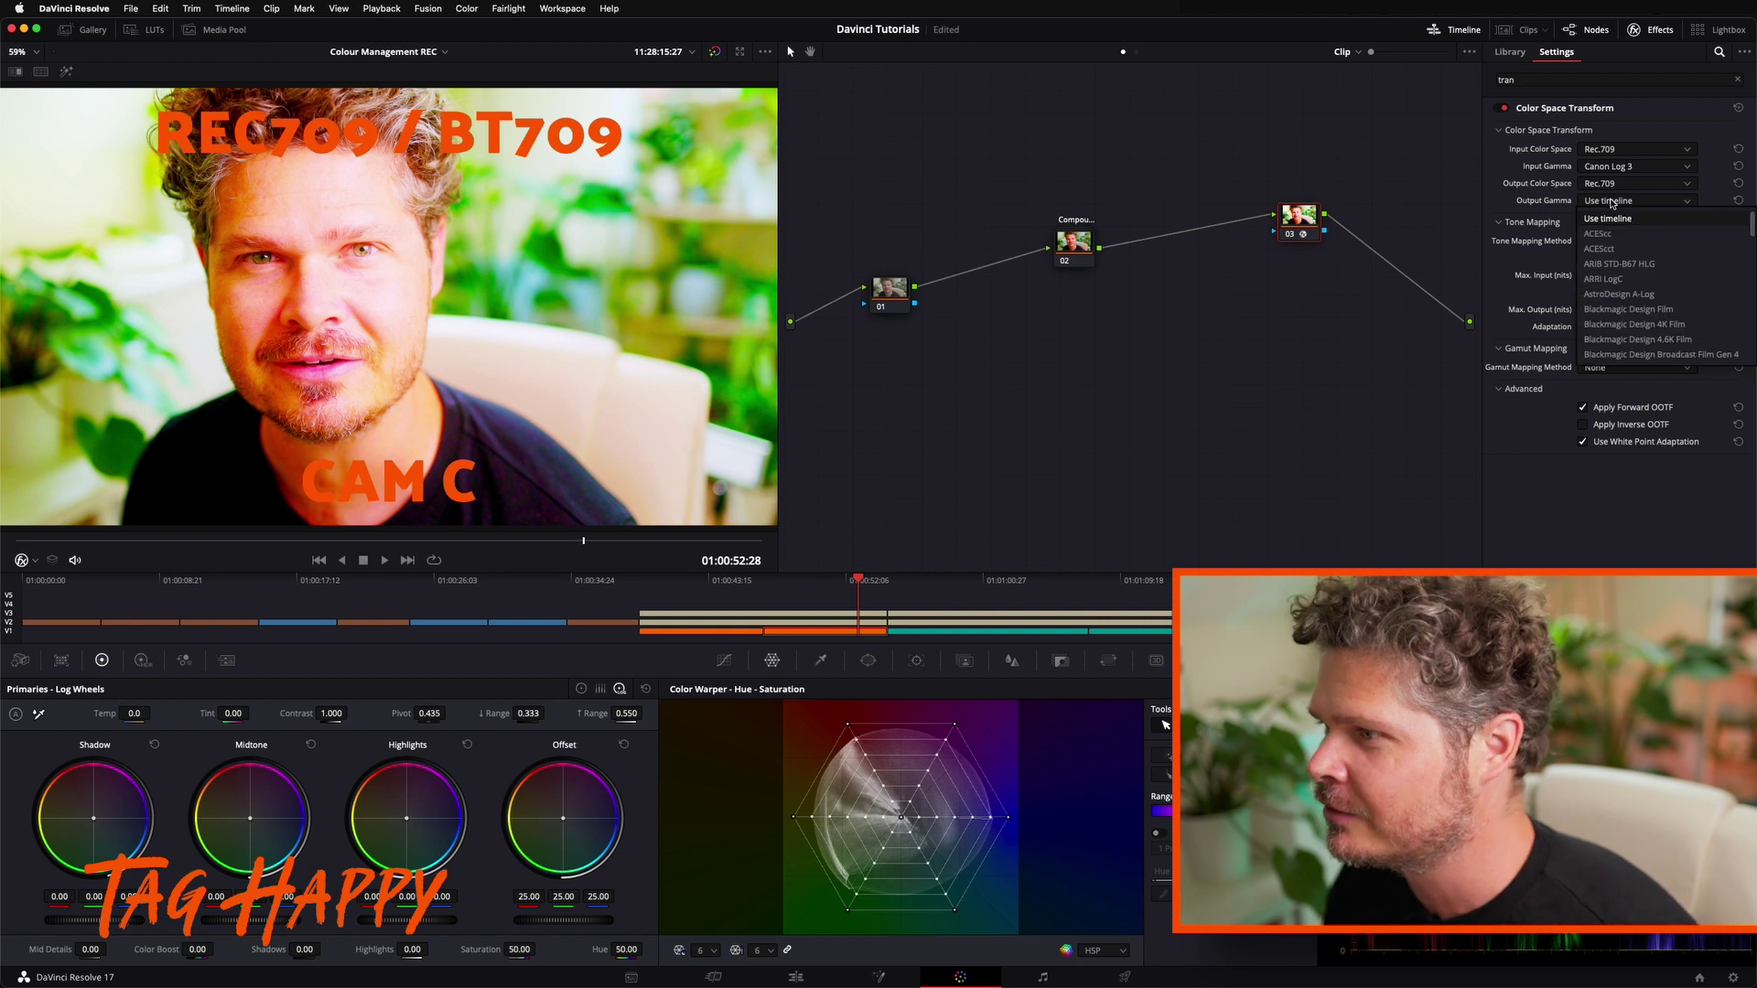
pyautogui.scroll(-5, 1634, 256)
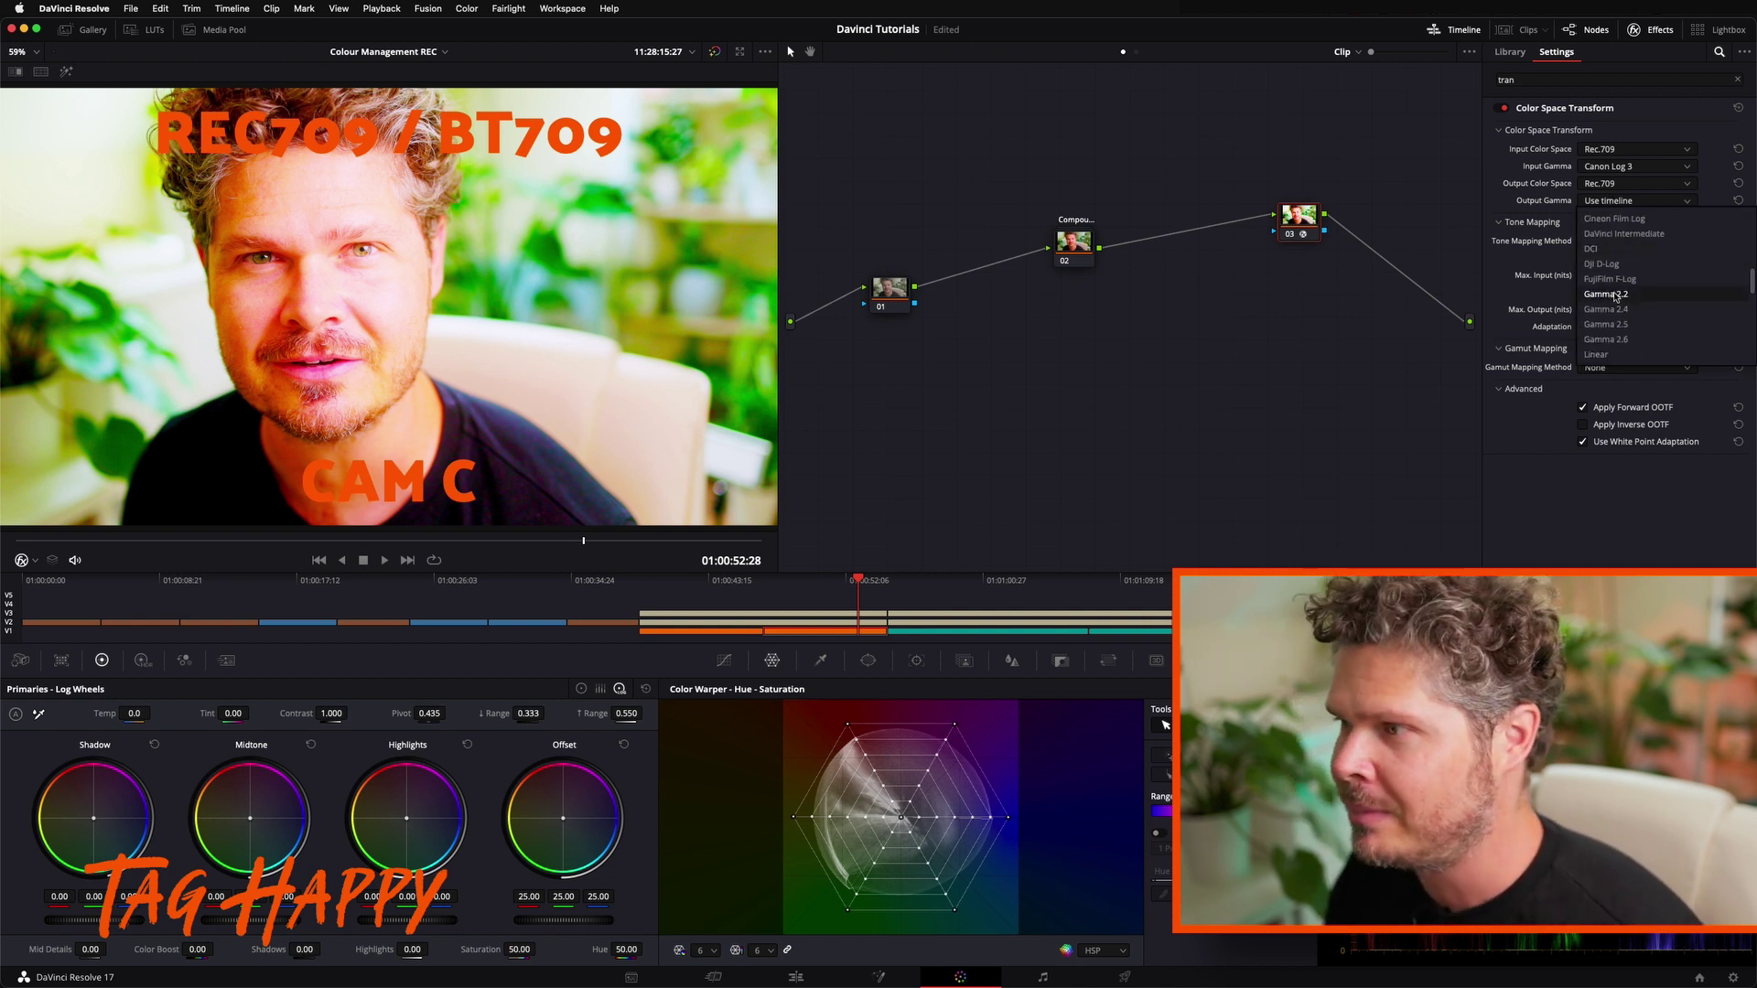
pyautogui.click(1615, 294)
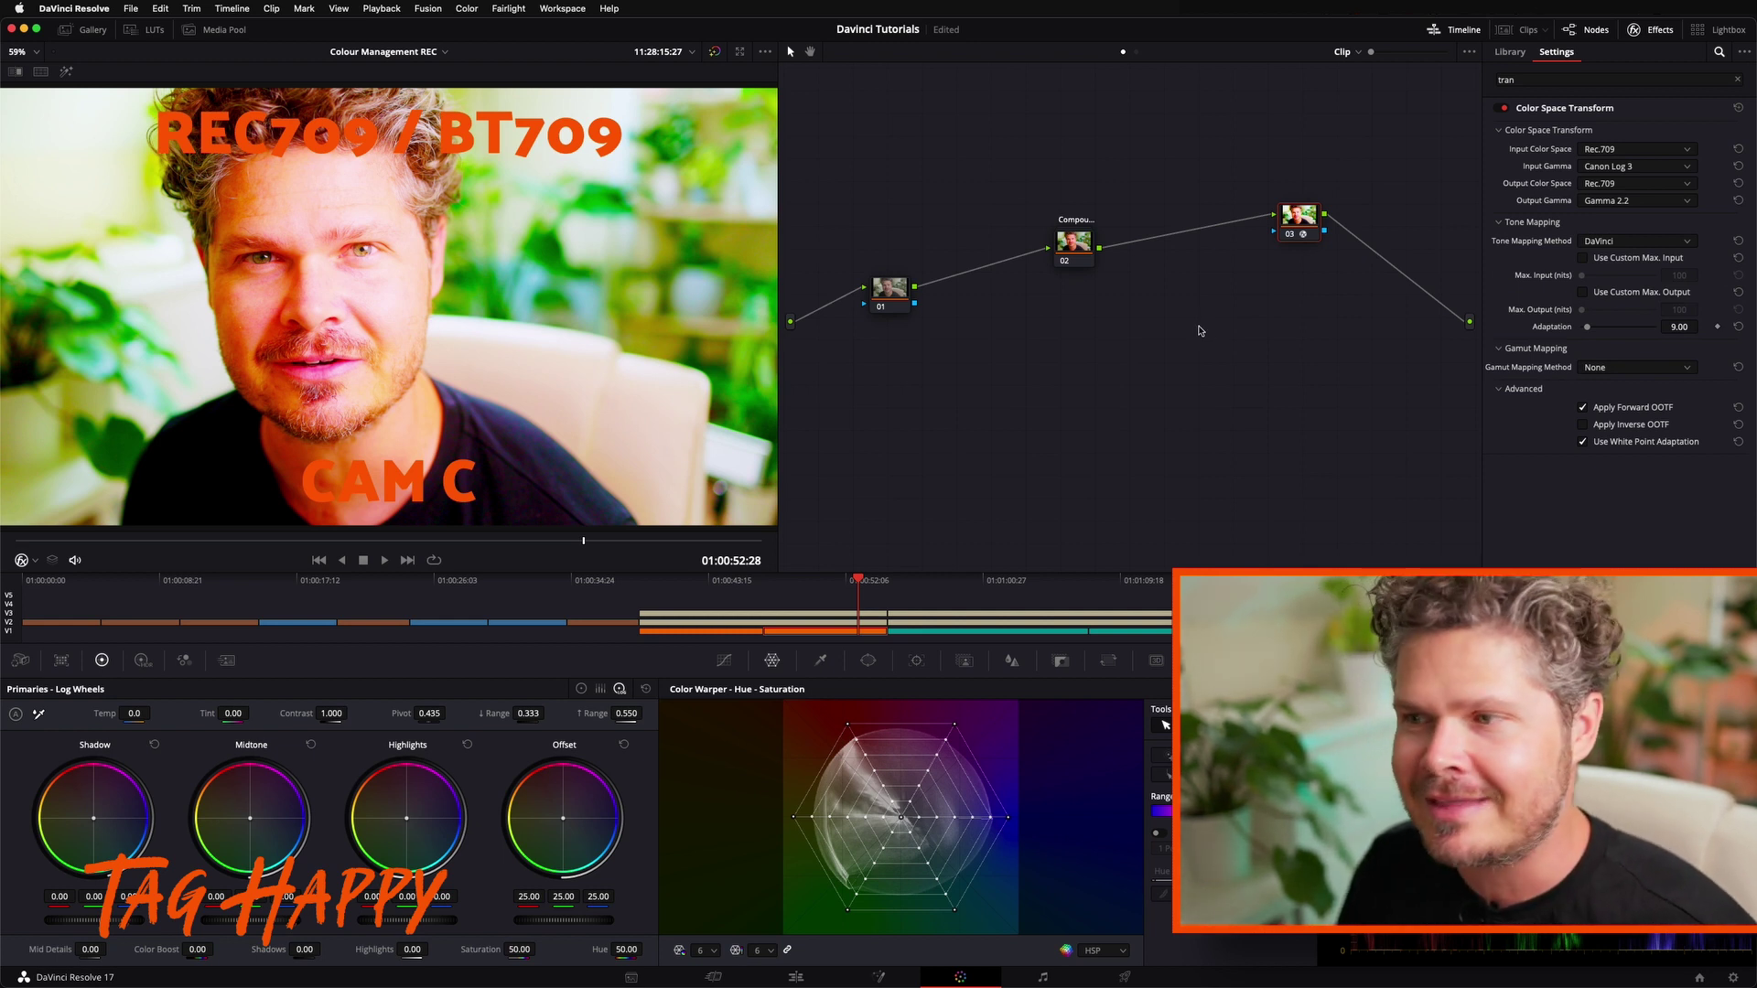
# Raise nodes 02 and 03 in CAM C's node graph, then step down to CAM A
pyautogui.moveTo(976, 165); pyautogui.dragTo(1170, 313)
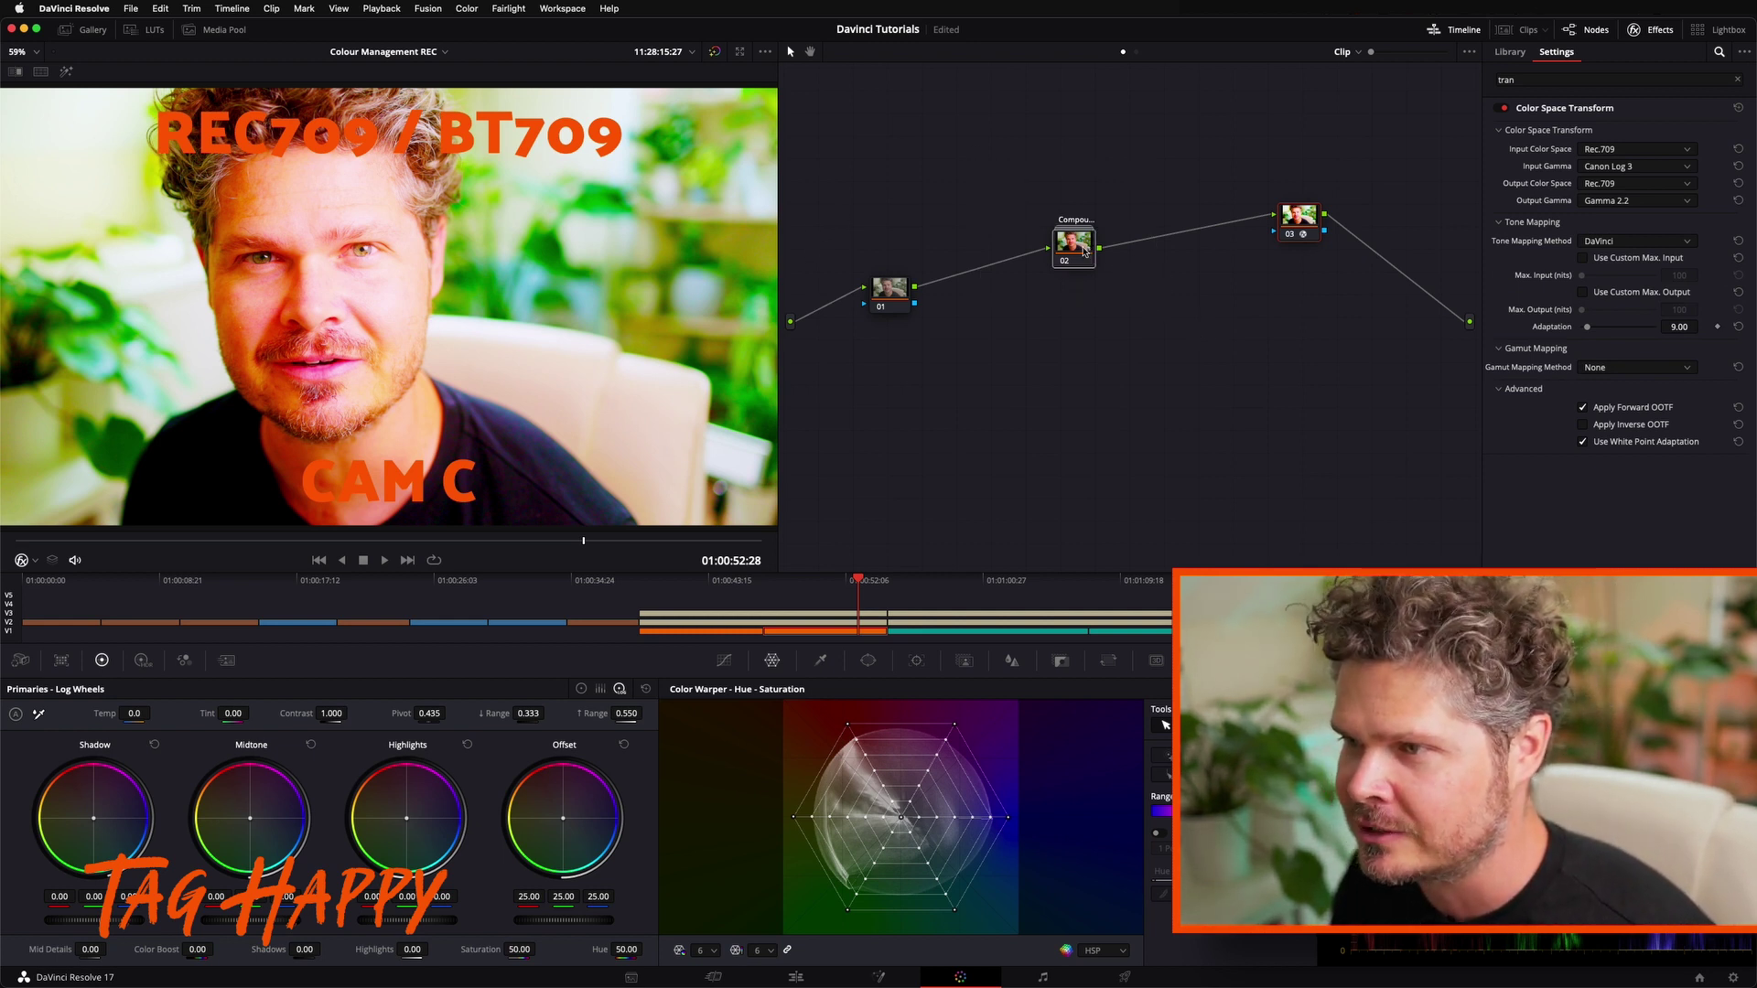
pyautogui.moveTo(1087, 249); pyautogui.dragTo(1086, 174)
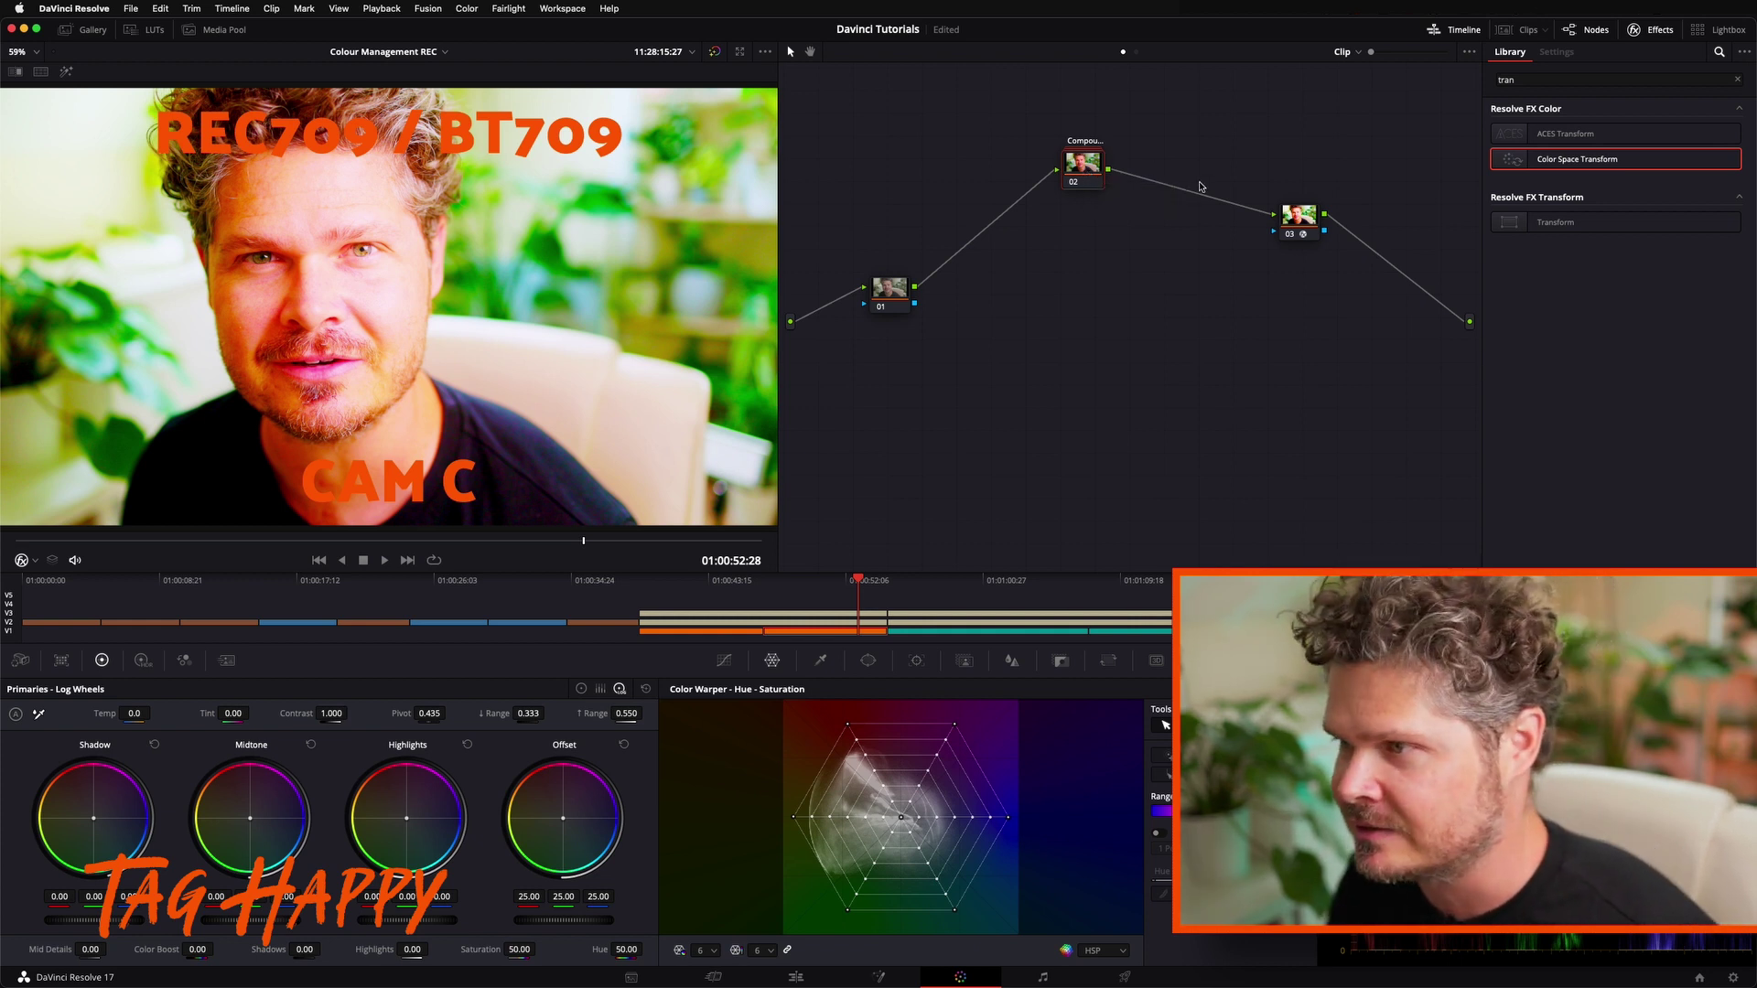
pyautogui.moveTo(1296, 220); pyautogui.dragTo(1316, 197)
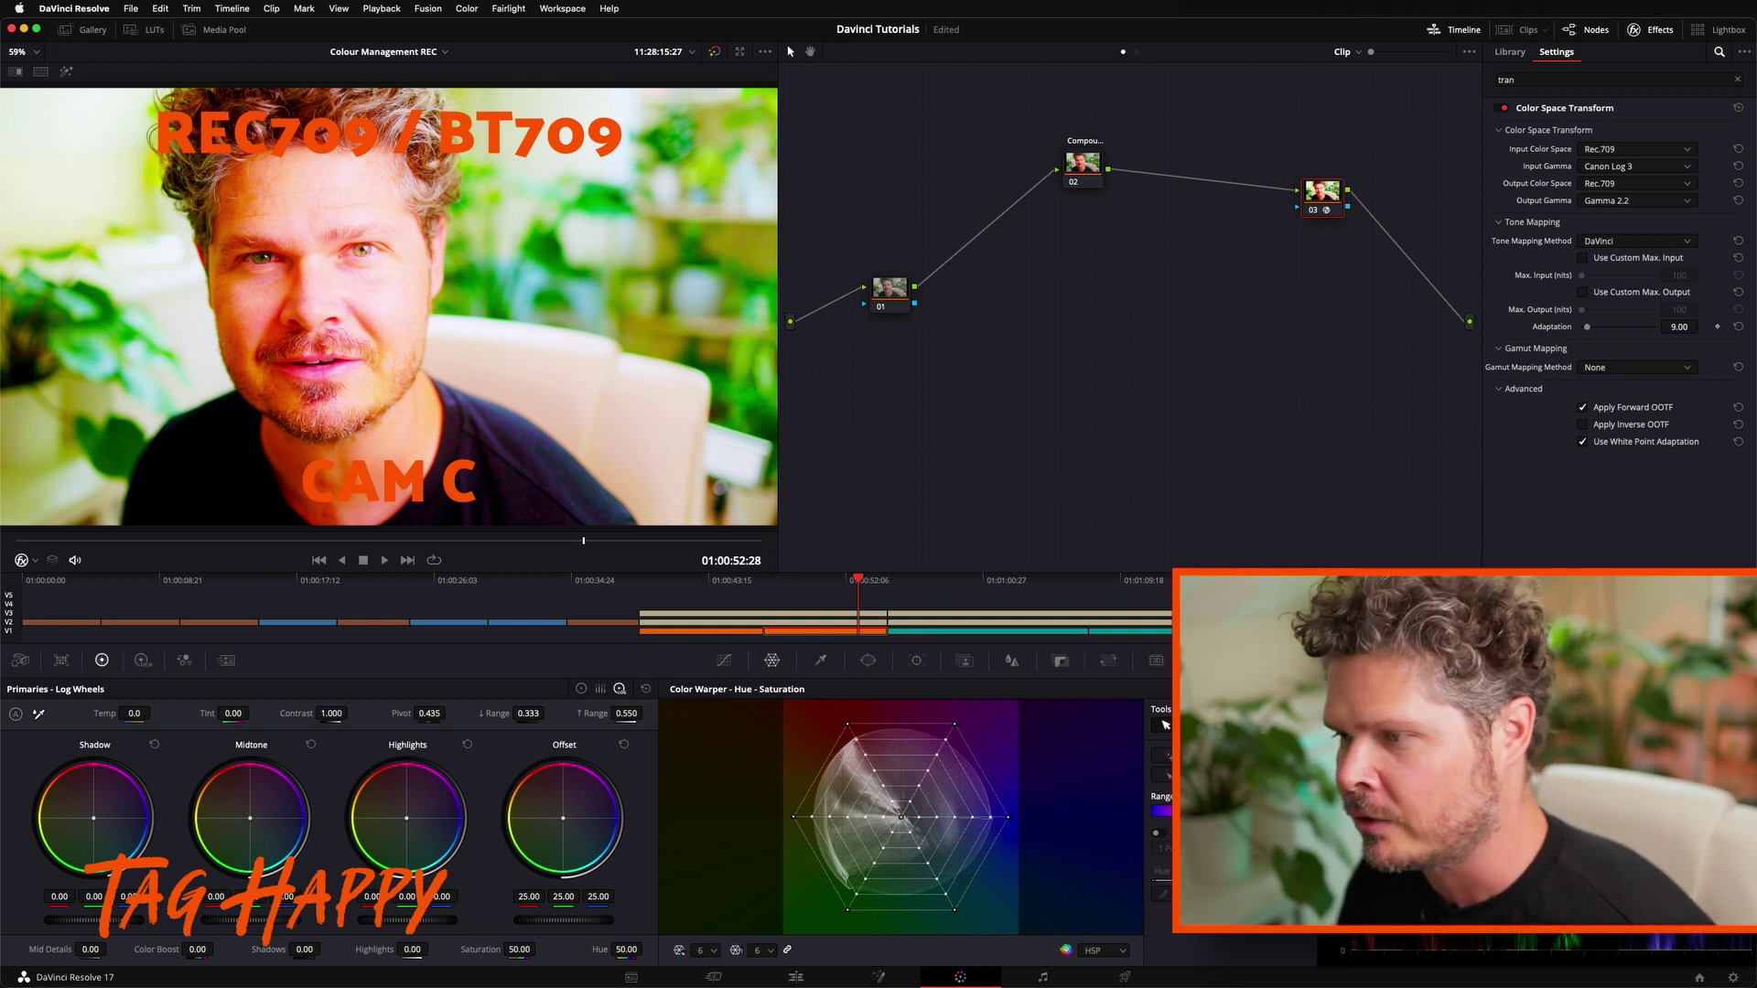
pyautogui.press('Down')
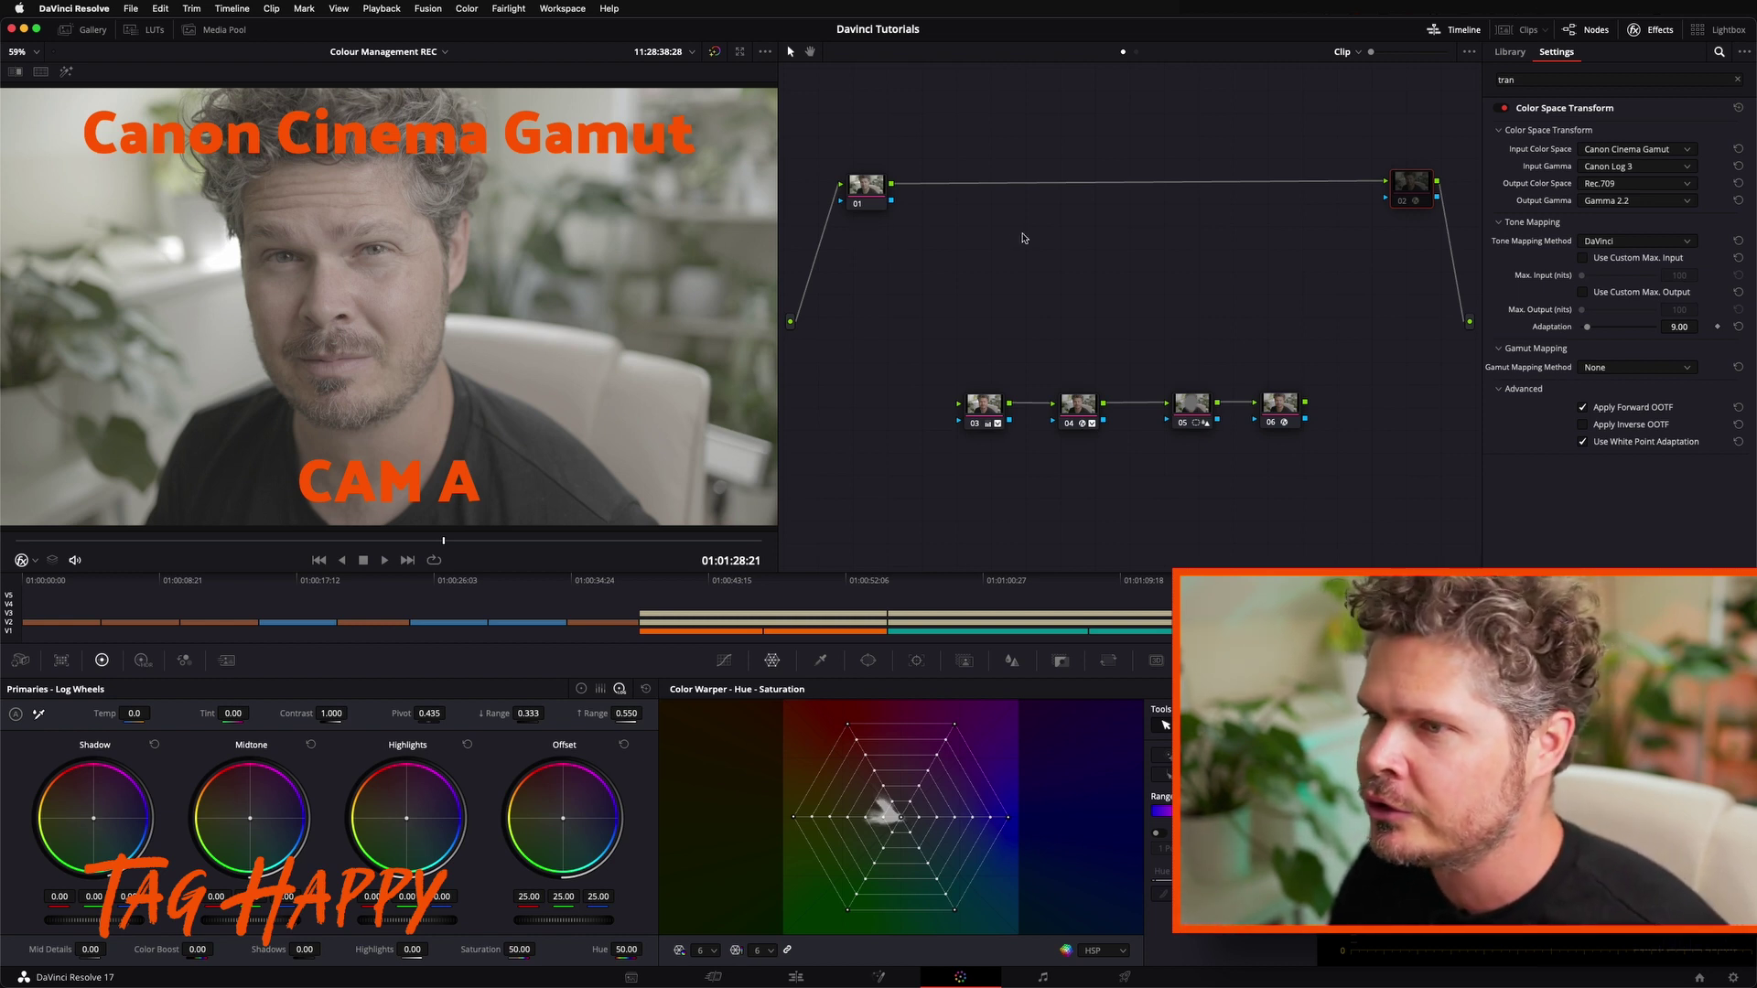
# Move CAM A's node 01 up and right and toggle node 02 to compare the image
pyautogui.moveTo(886, 197); pyautogui.dragTo(1417, 187)
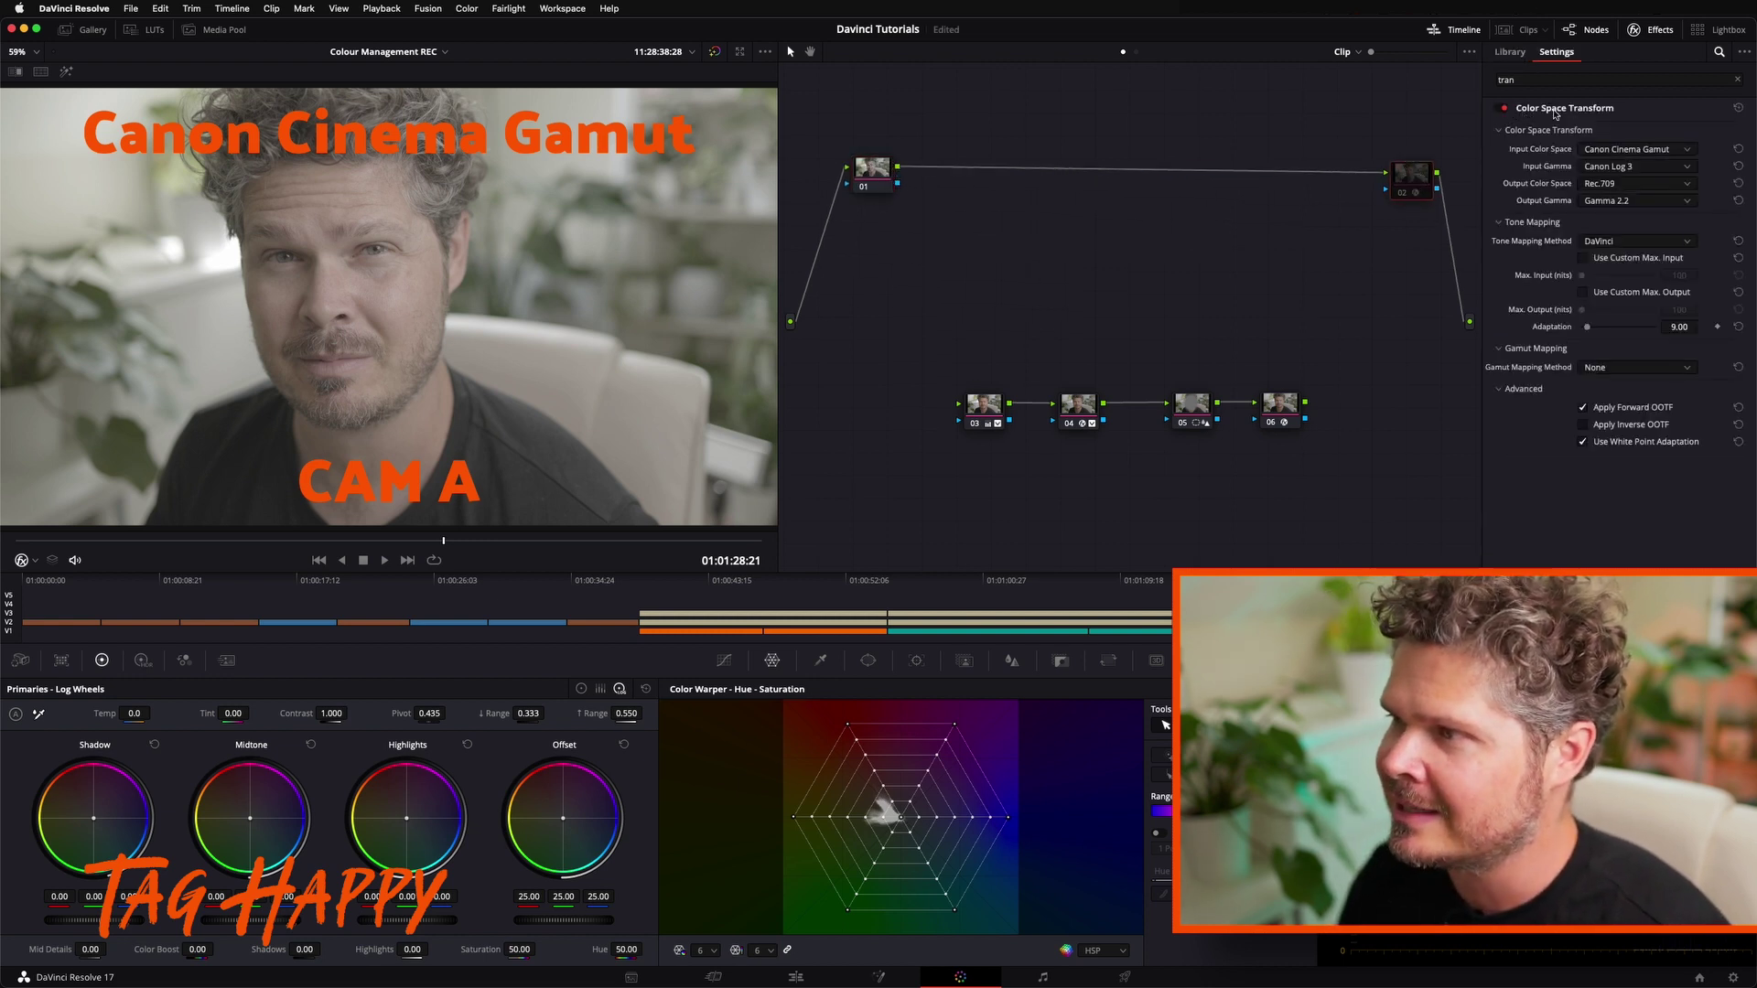
pyautogui.click(1401, 195)
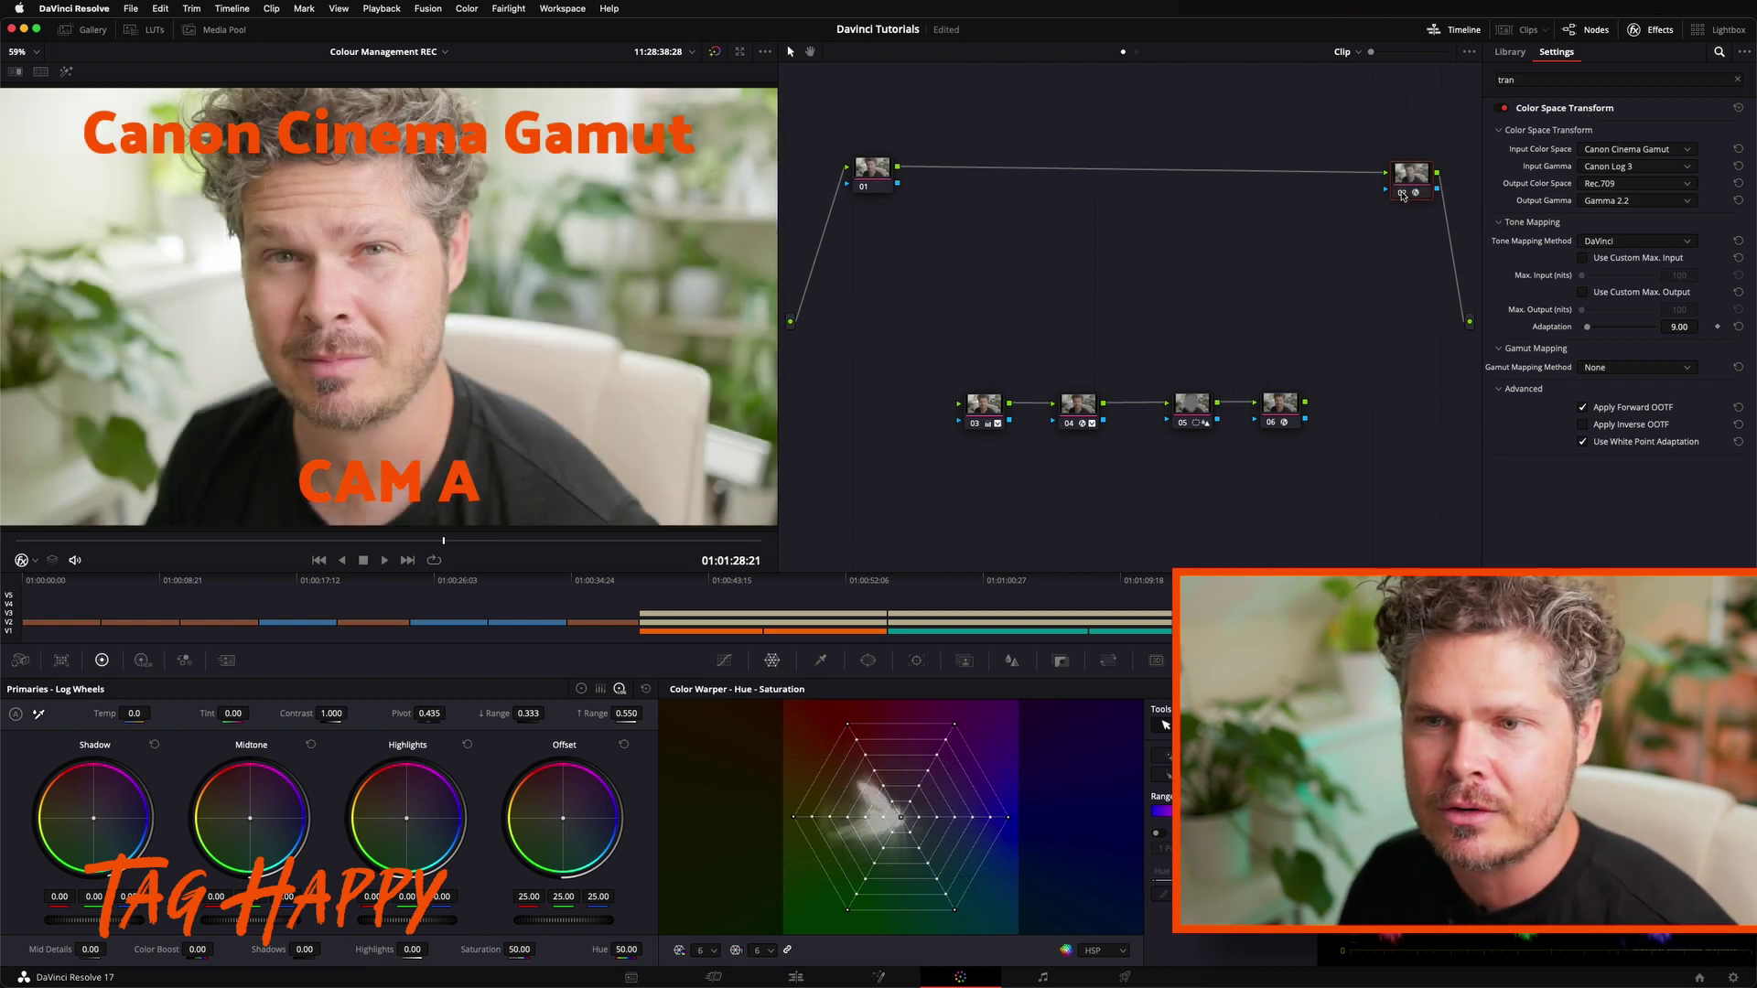
pyautogui.click(880, 172)
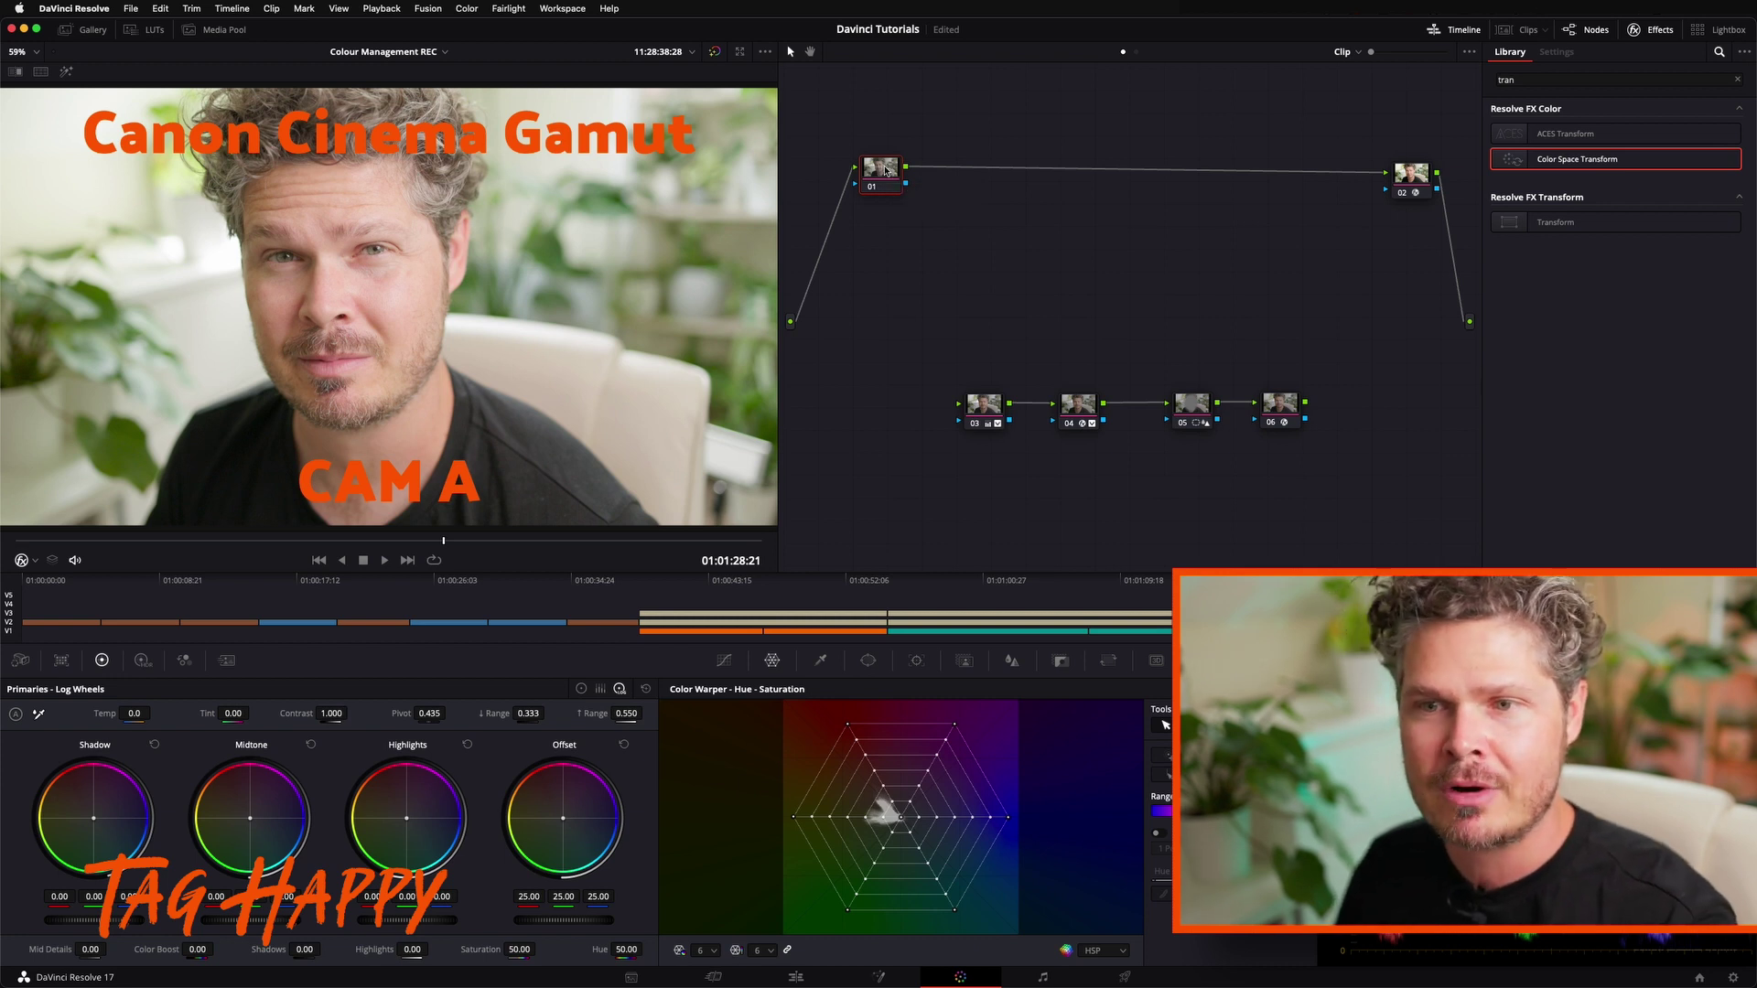
# Wire node 01 into 03 and 06 into 02, raise the 03–06 chain, and show the Gallery
pyautogui.moveTo(952, 338); pyautogui.dragTo(1373, 509)
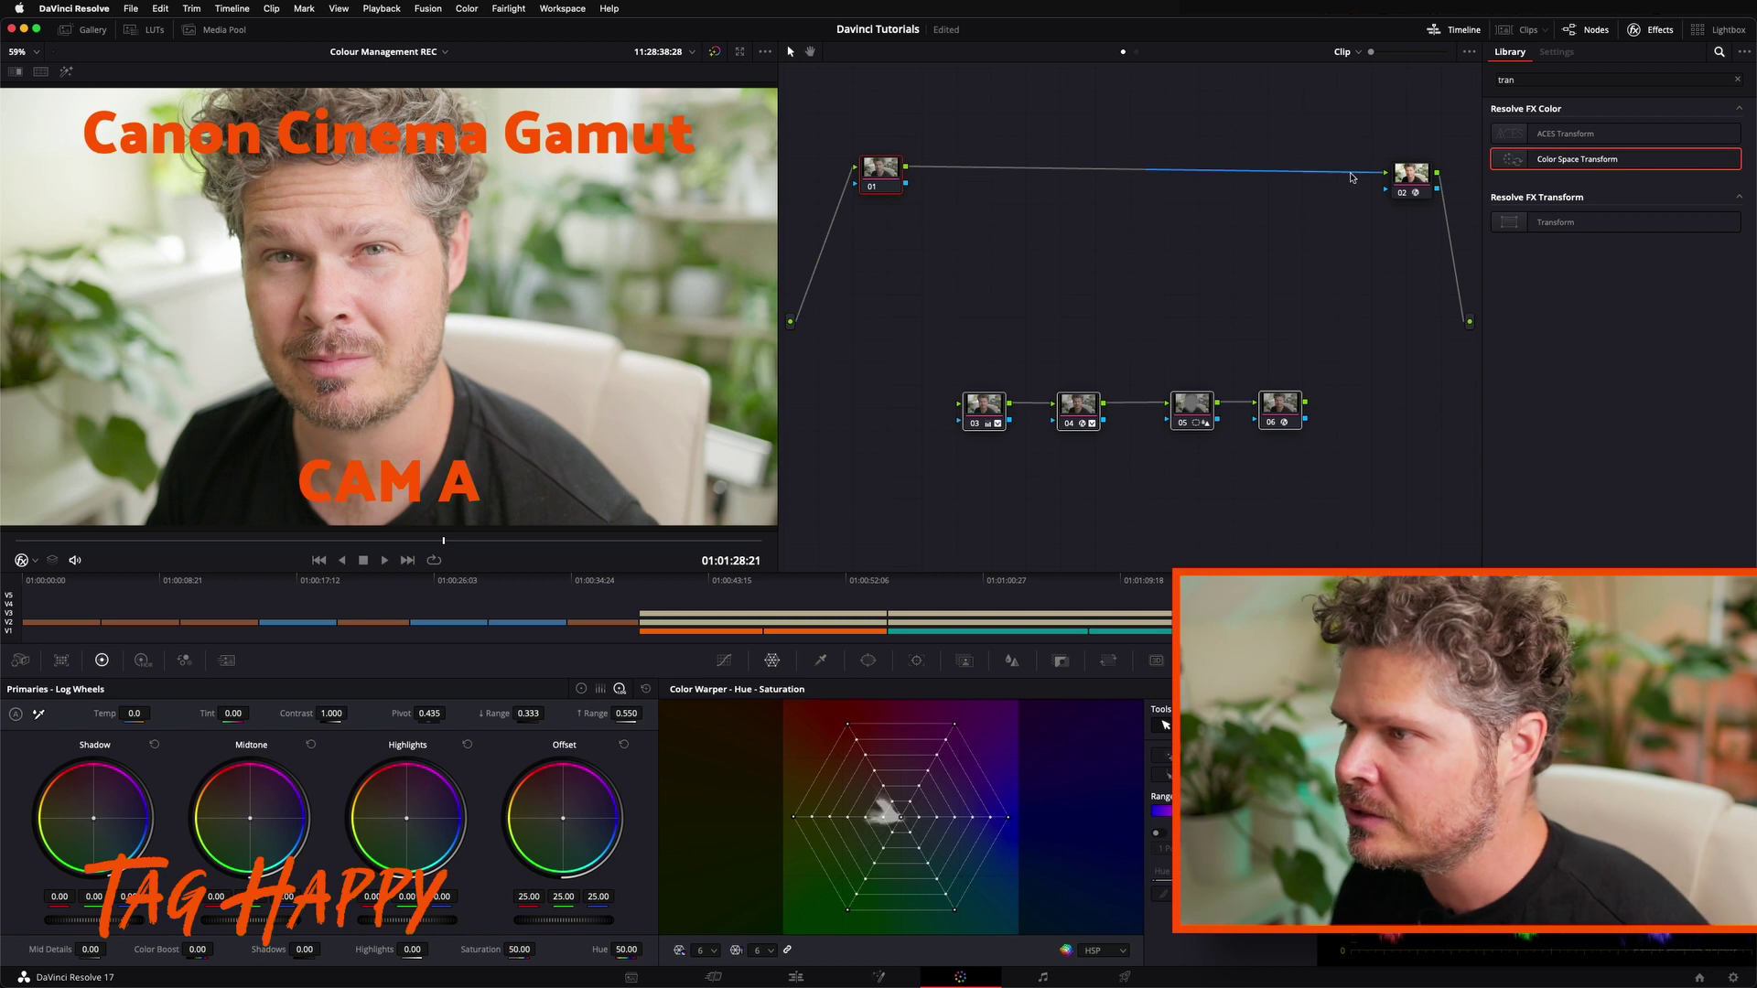
pyautogui.moveTo(1382, 169); pyautogui.dragTo(957, 407)
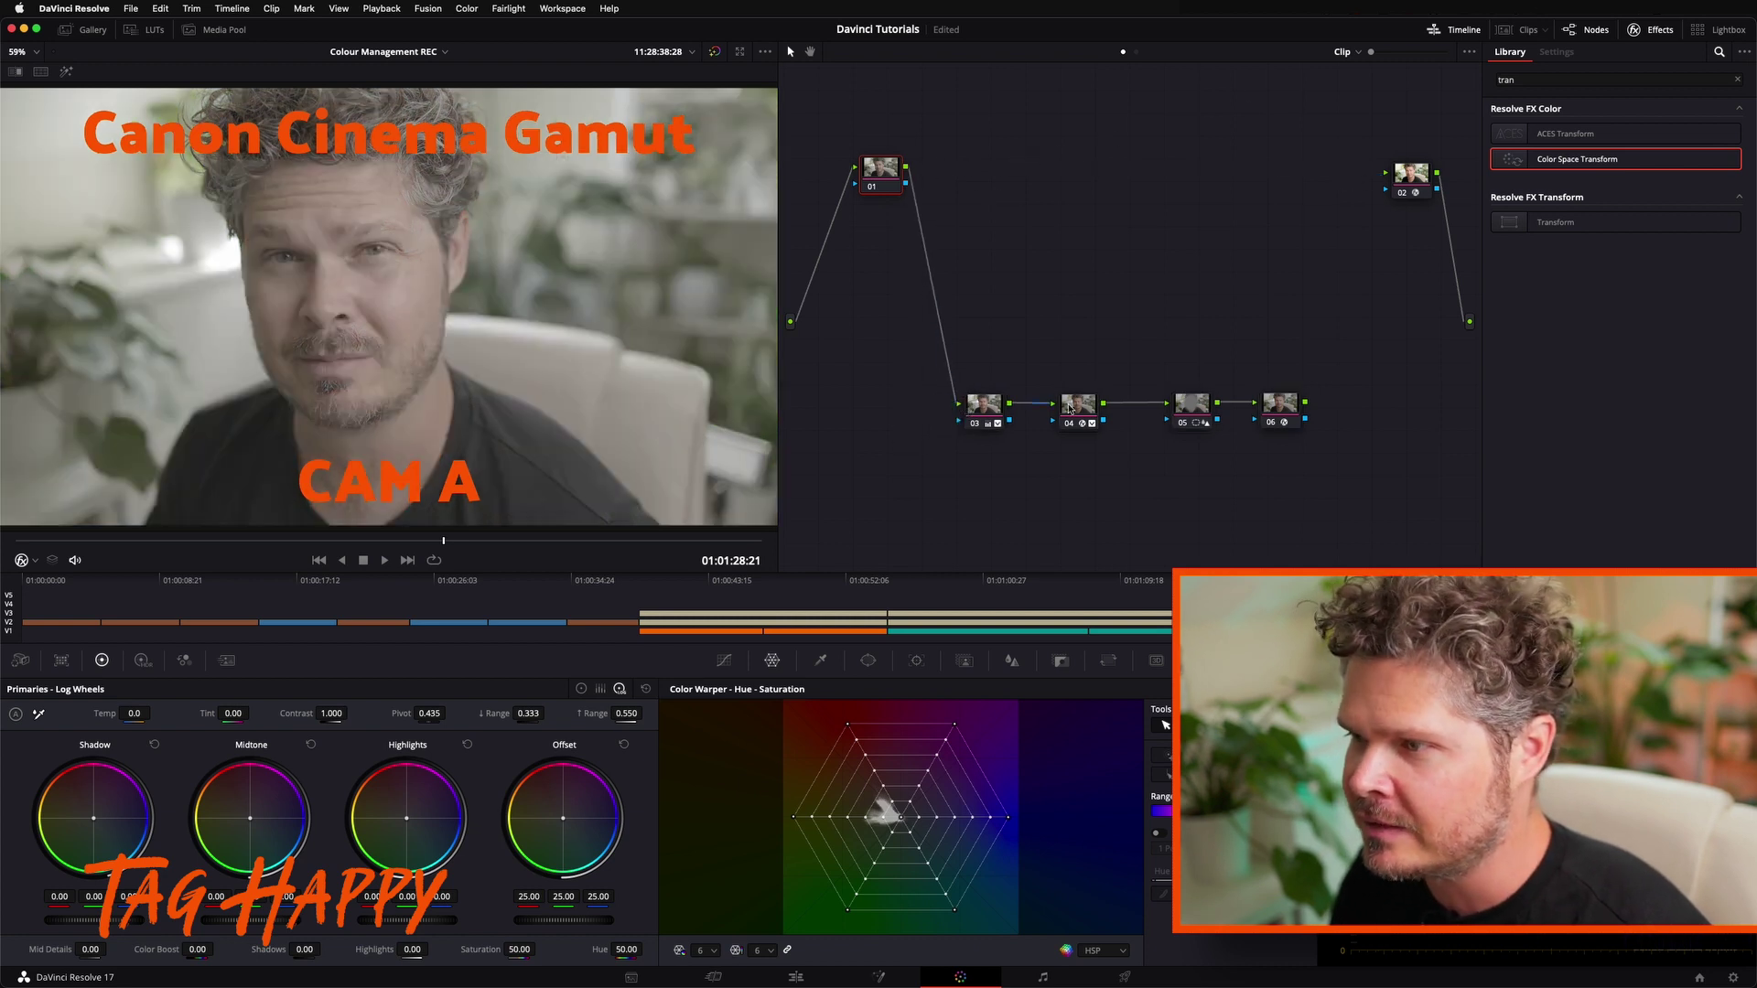
pyautogui.moveTo(1306, 403); pyautogui.dragTo(1384, 174)
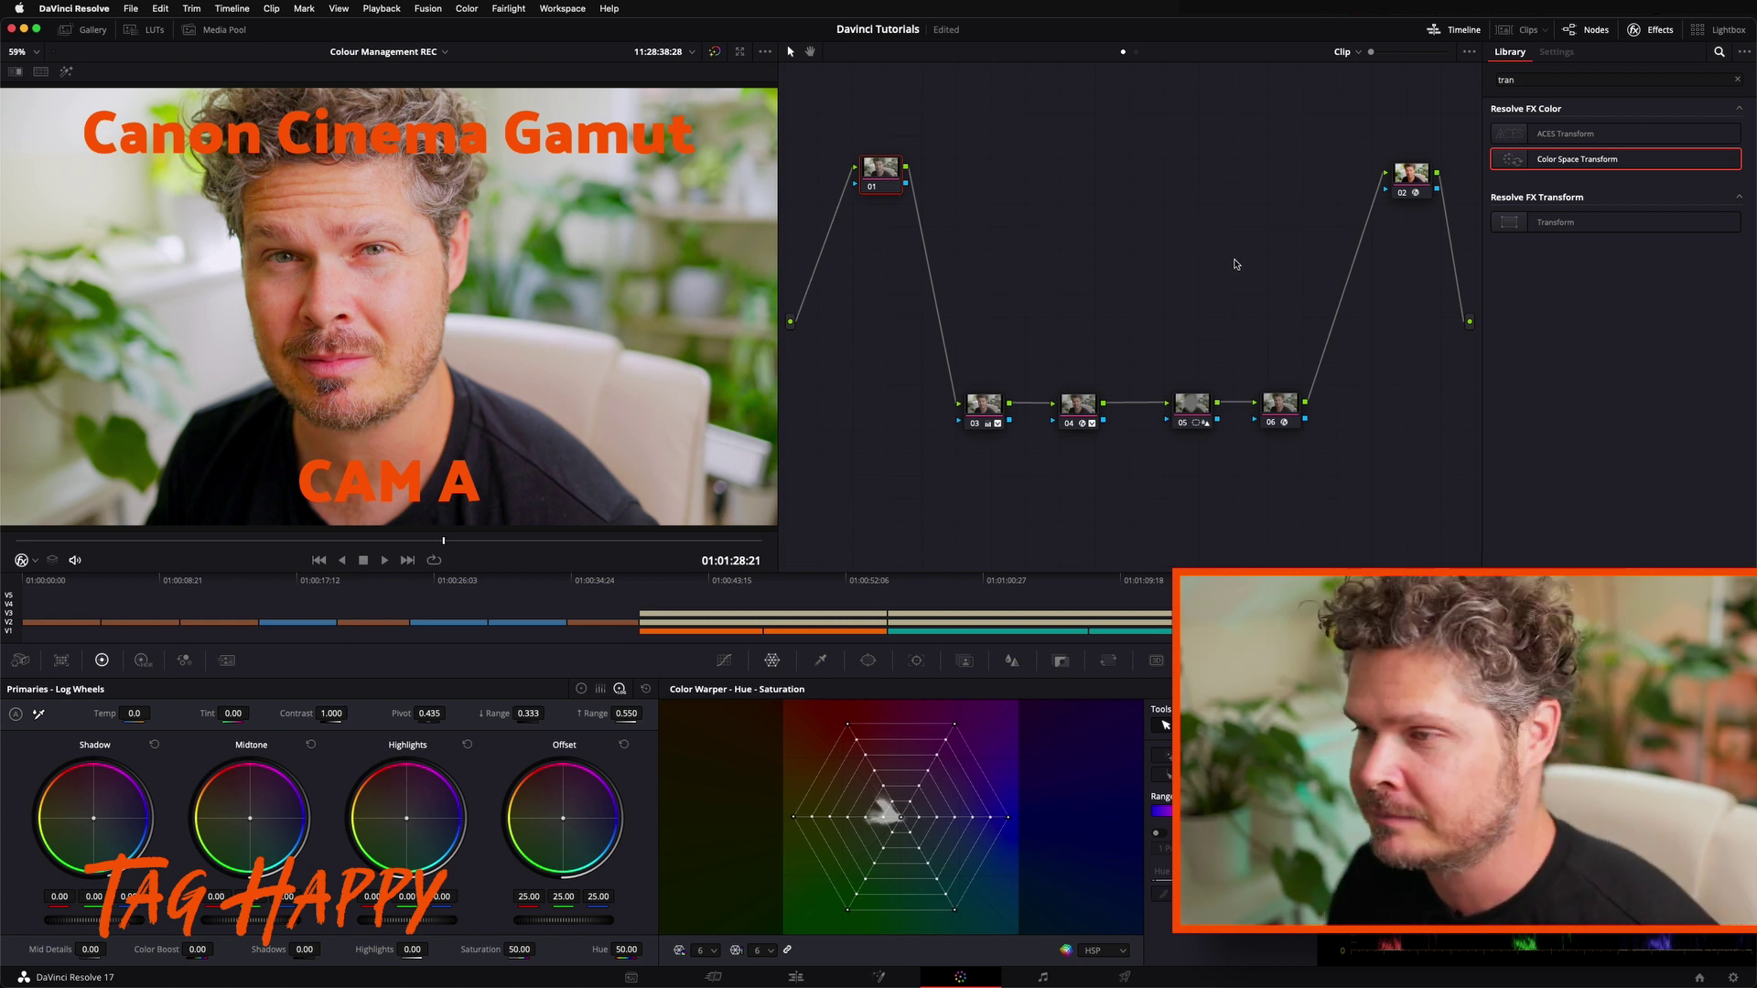
pyautogui.moveTo(903, 348); pyautogui.dragTo(1300, 330)
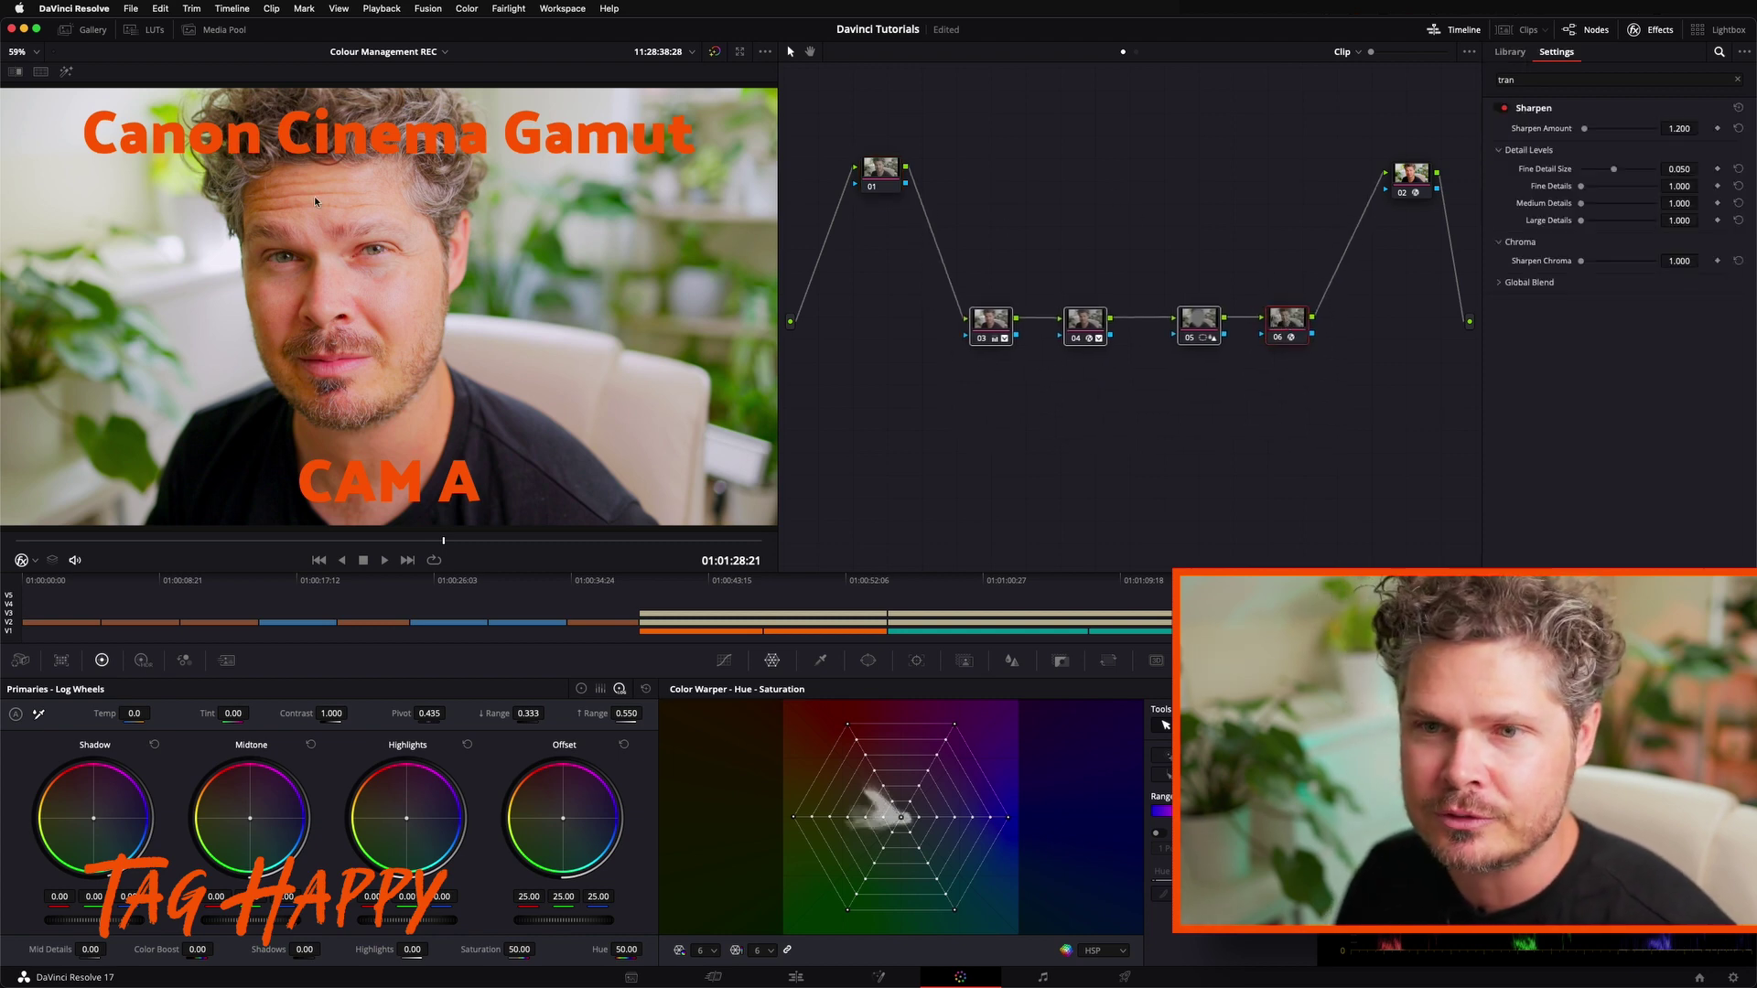
pyautogui.click(82, 29)
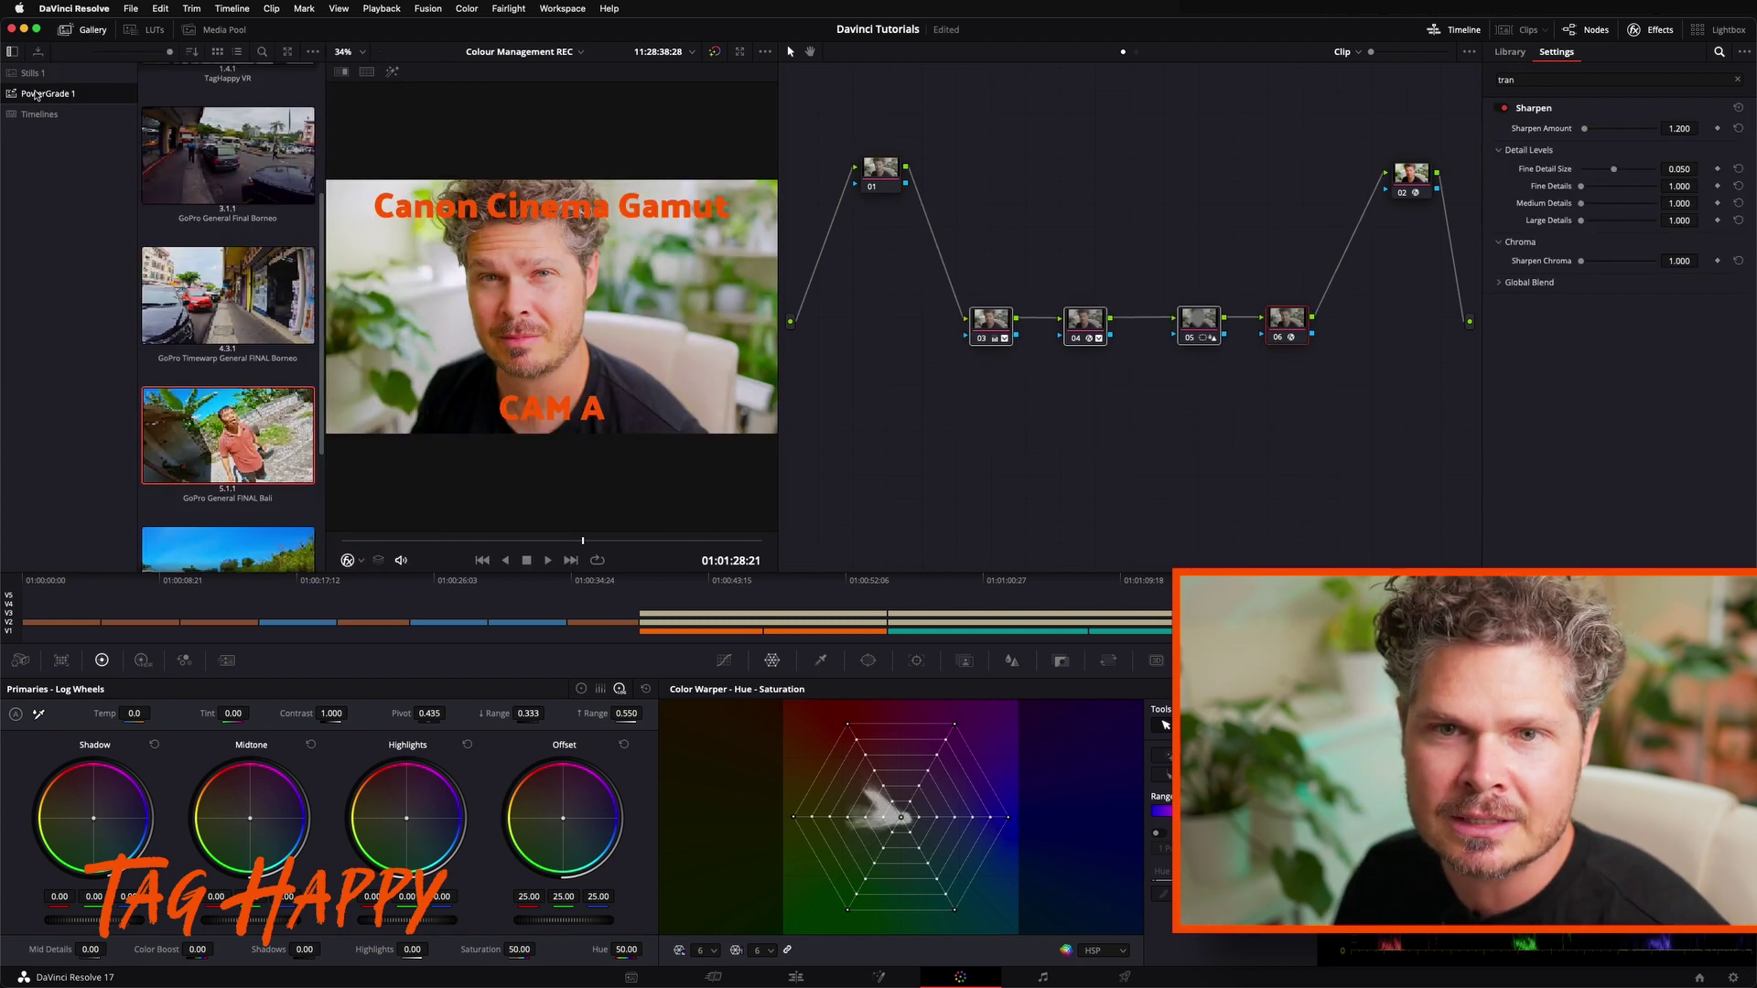
# Grab a still of CAM A's grade, added as 1.5.1 to the PowerGrade 1 gallery
pyautogui.rightClick(538, 268)
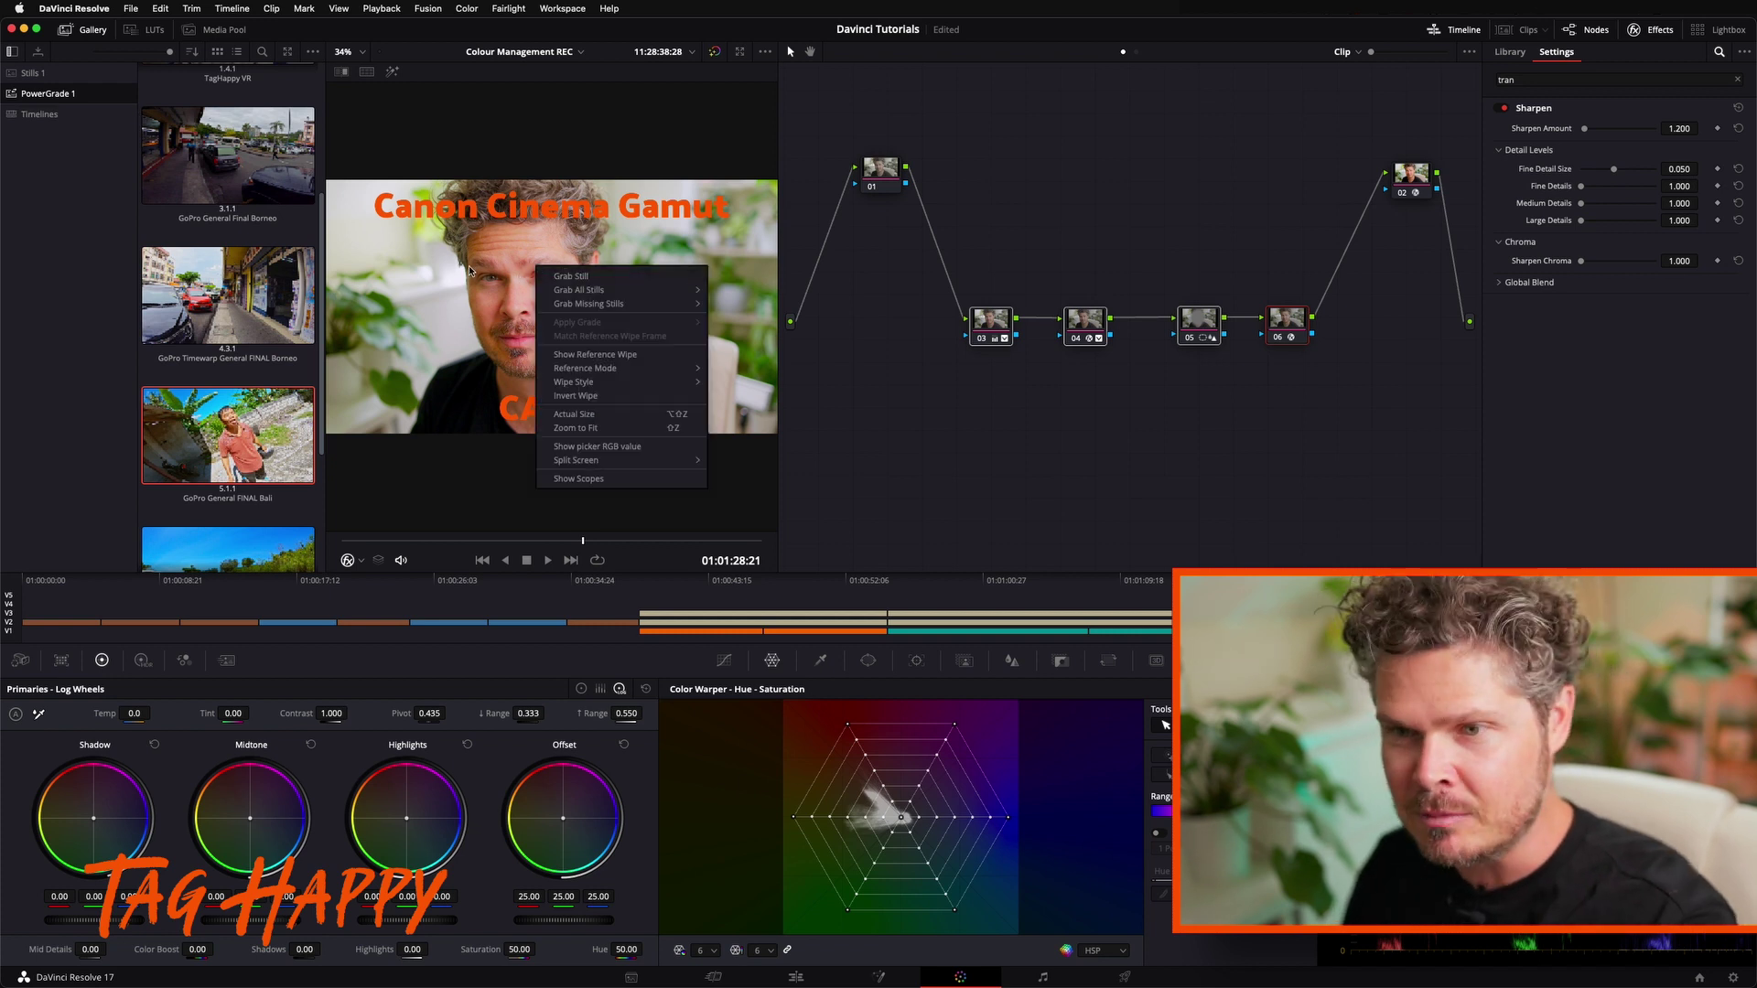
pyautogui.click(568, 276)
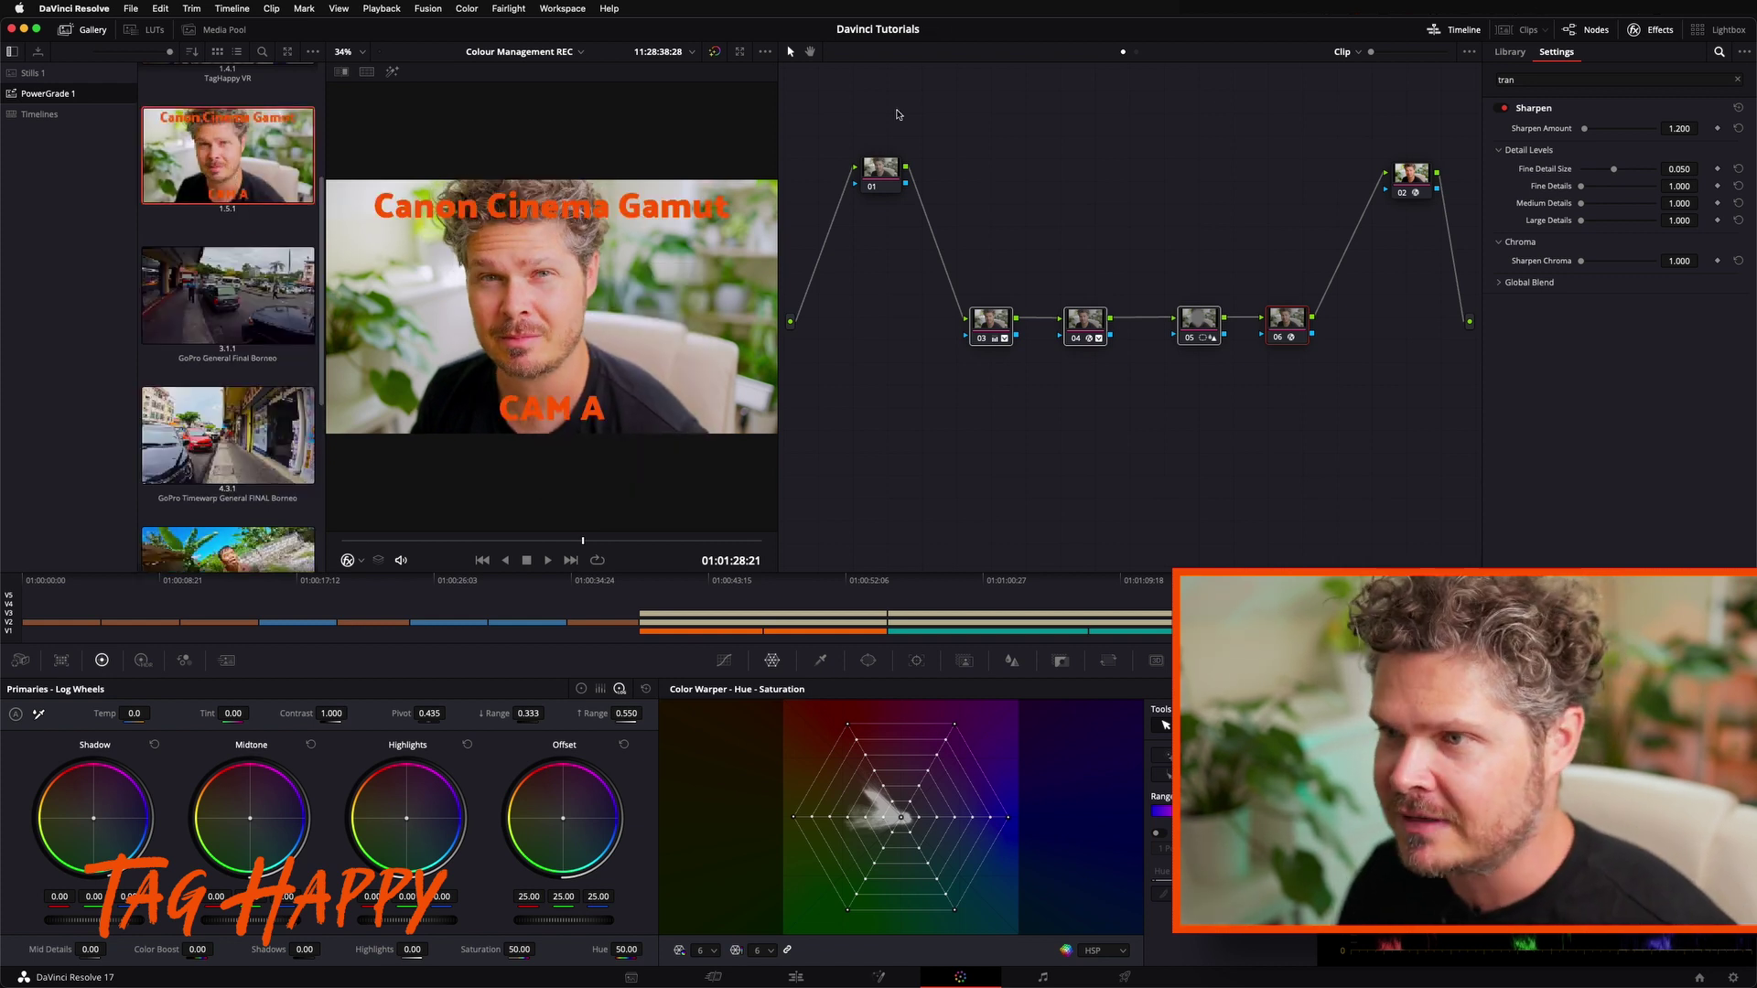
pyautogui.moveTo(829, 105); pyautogui.dragTo(1411, 464)
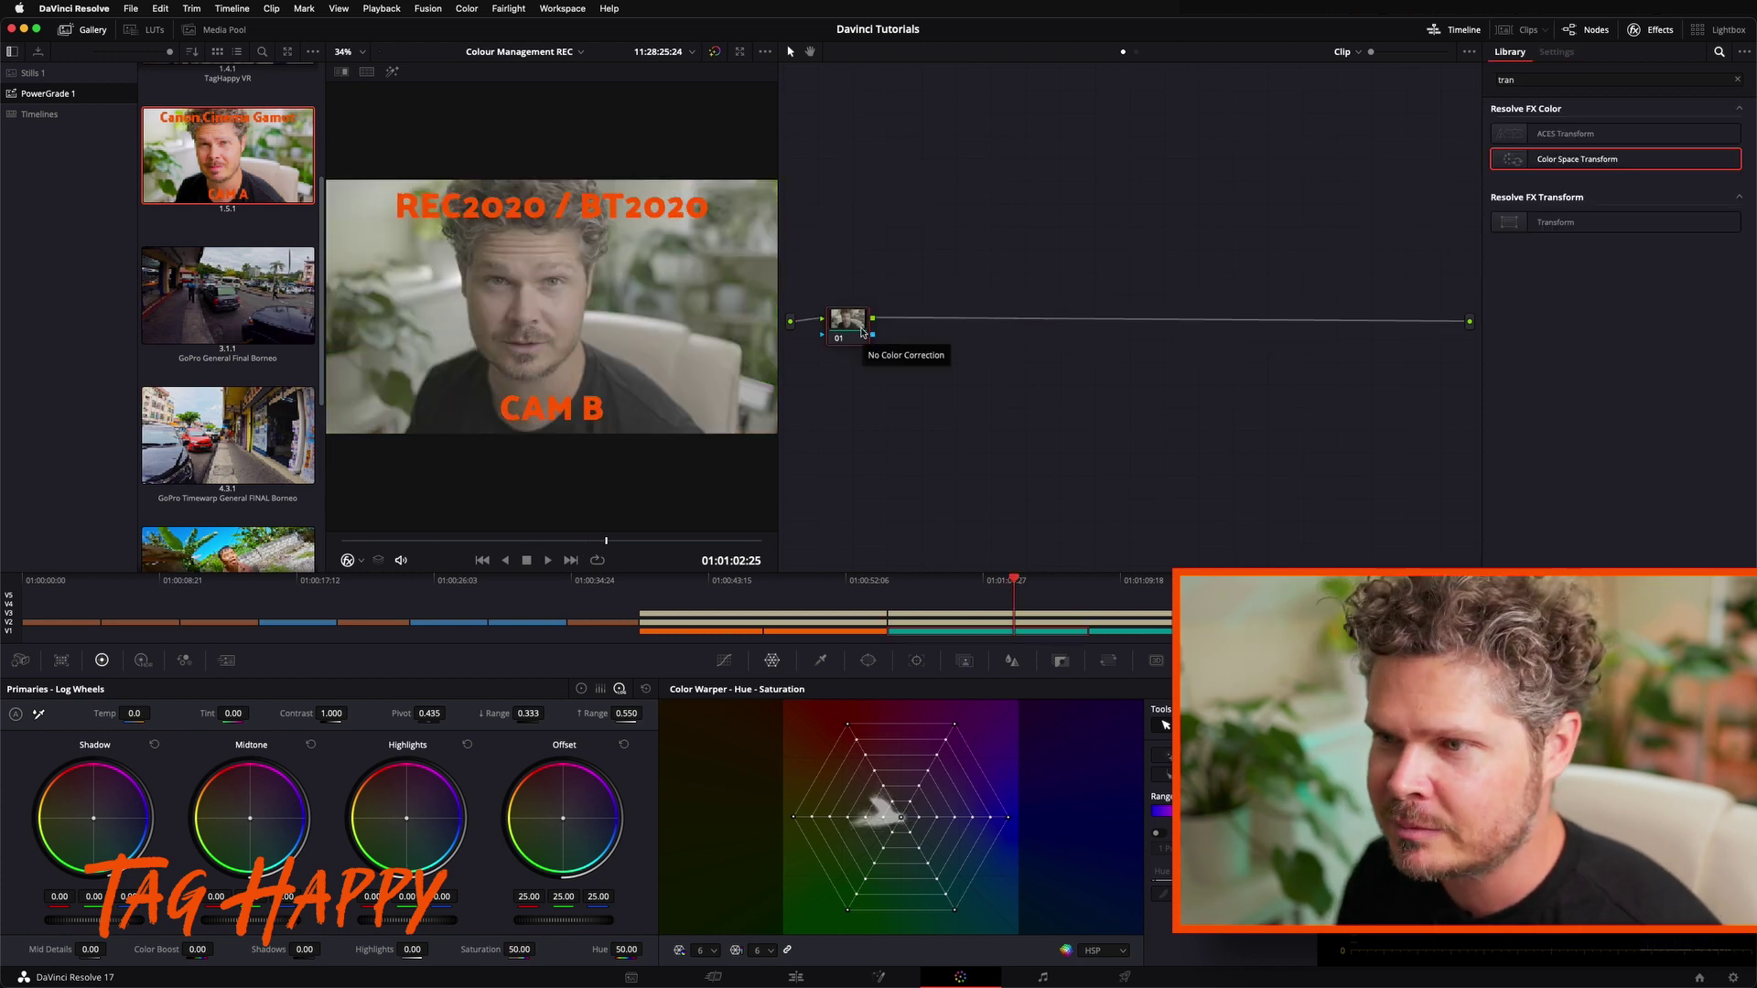
# Clean up CAM B's node graph into one row and move nodes 02–05 below it
pyautogui.moveTo(876, 332); pyautogui.dragTo(858, 252)
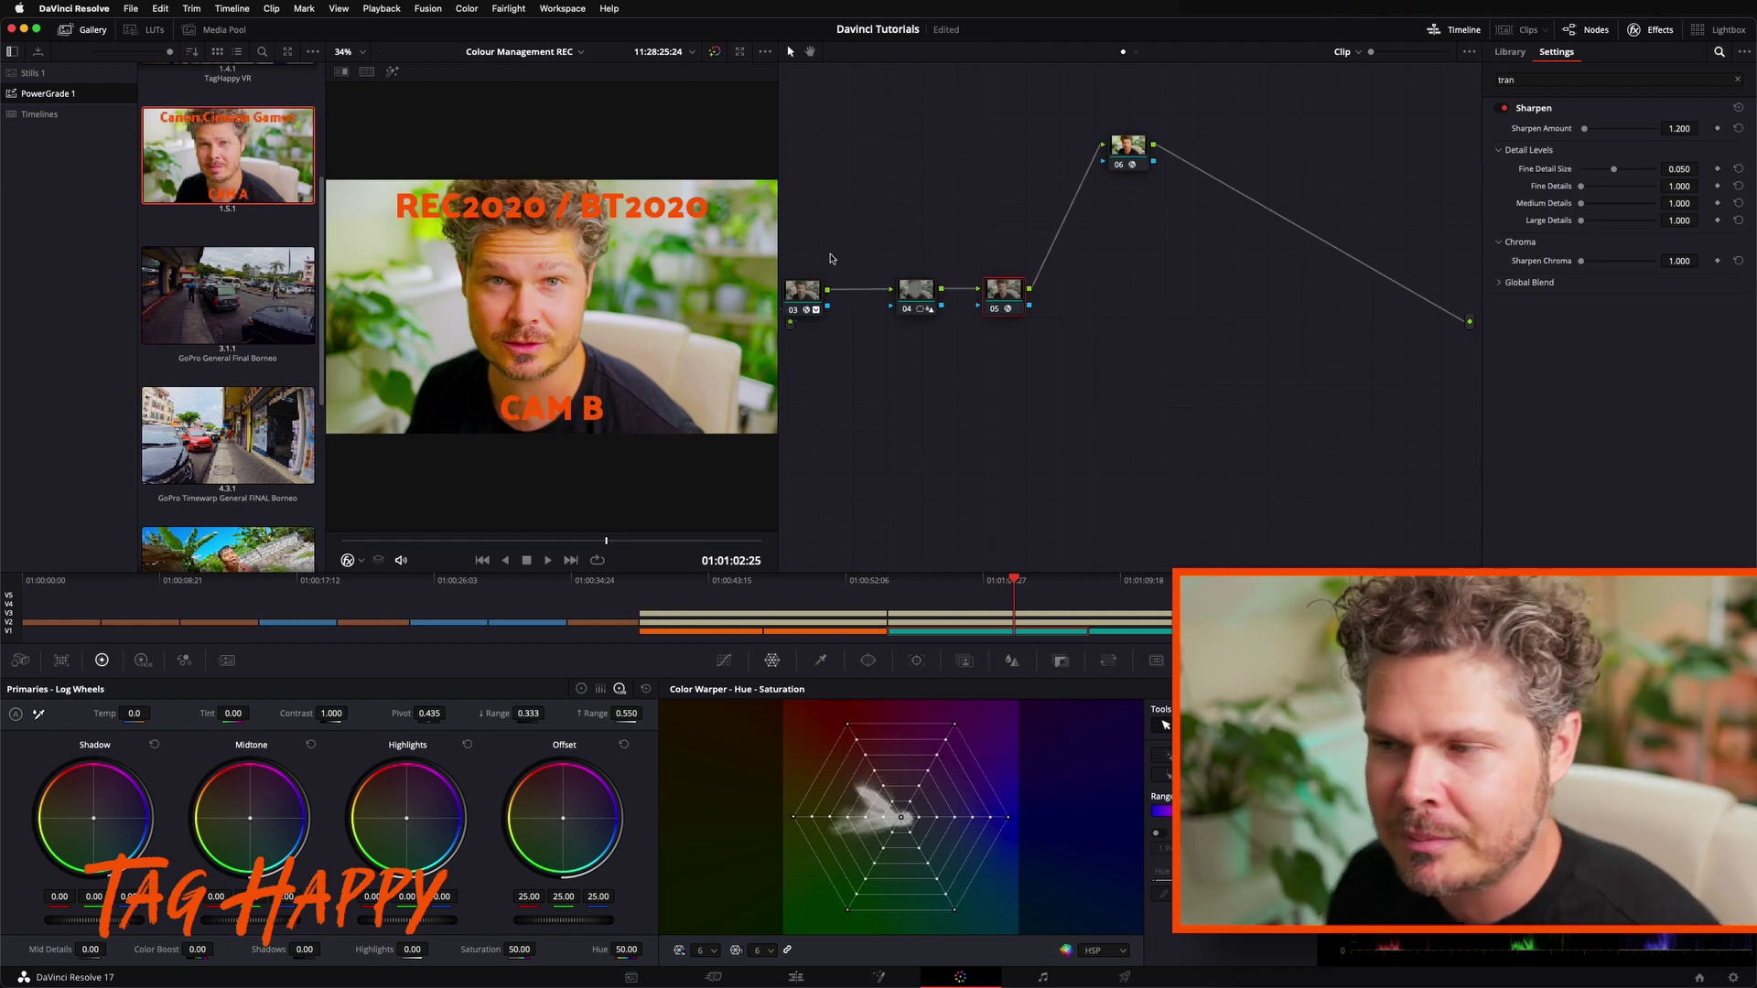
pyautogui.rightClick(1121, 370)
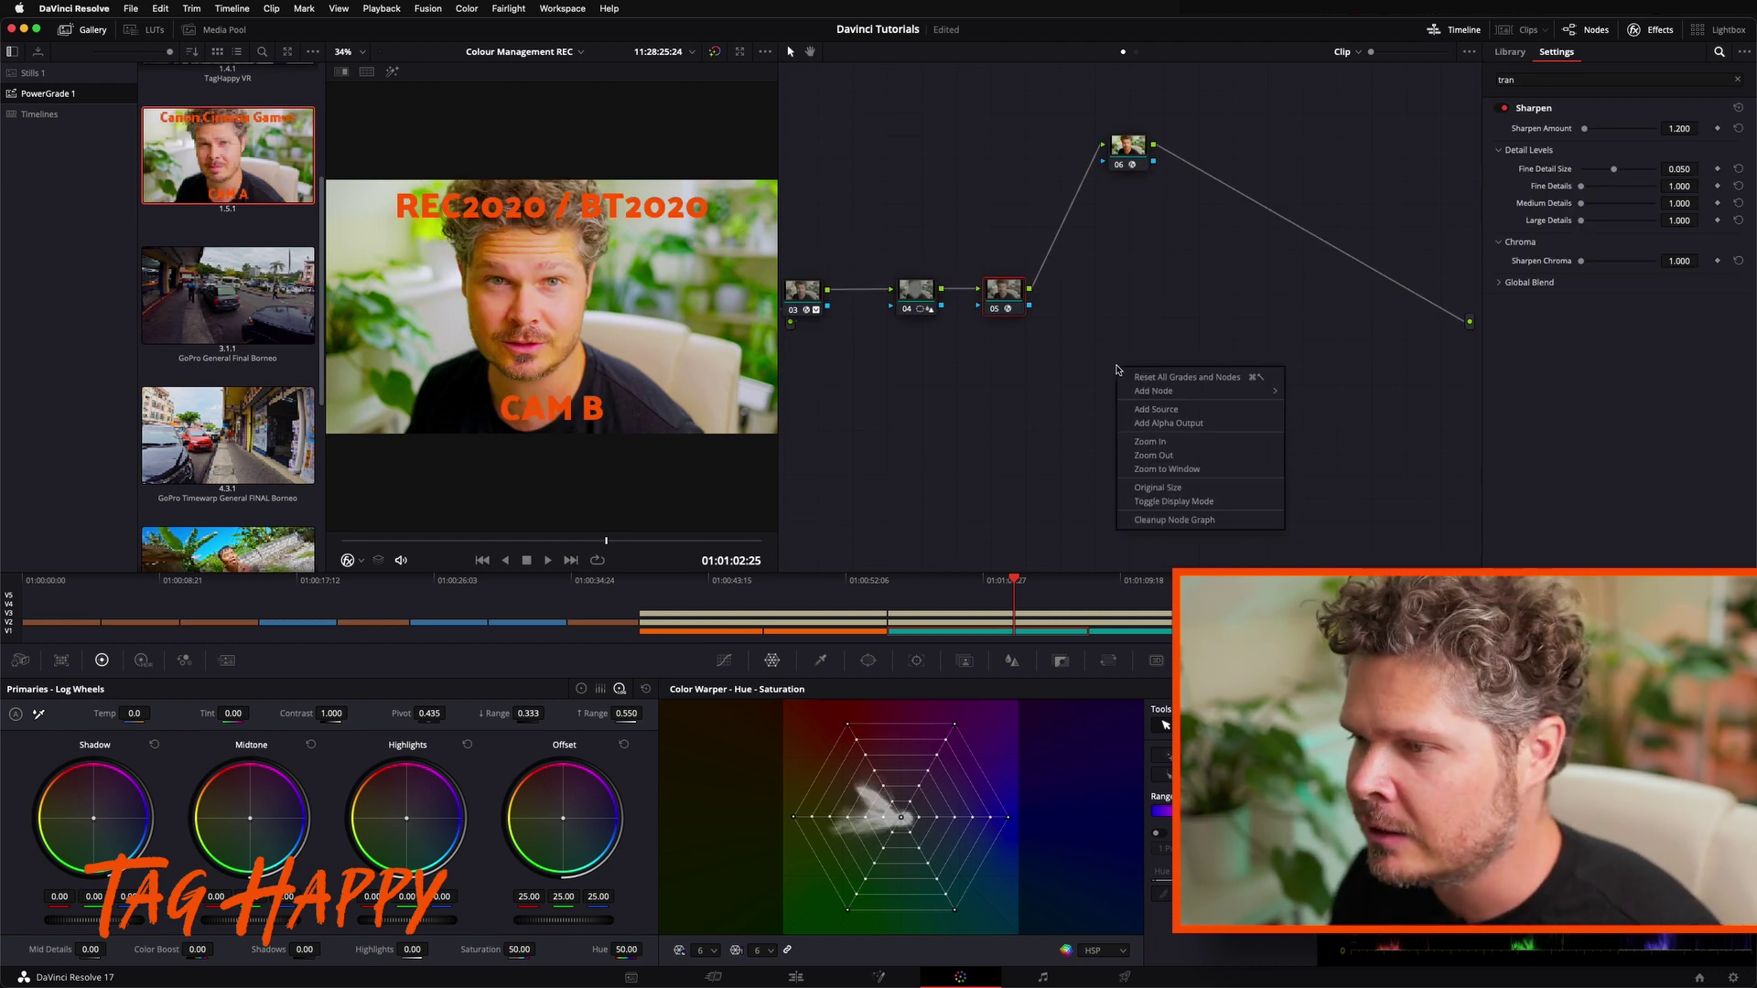
pyautogui.click(1186, 519)
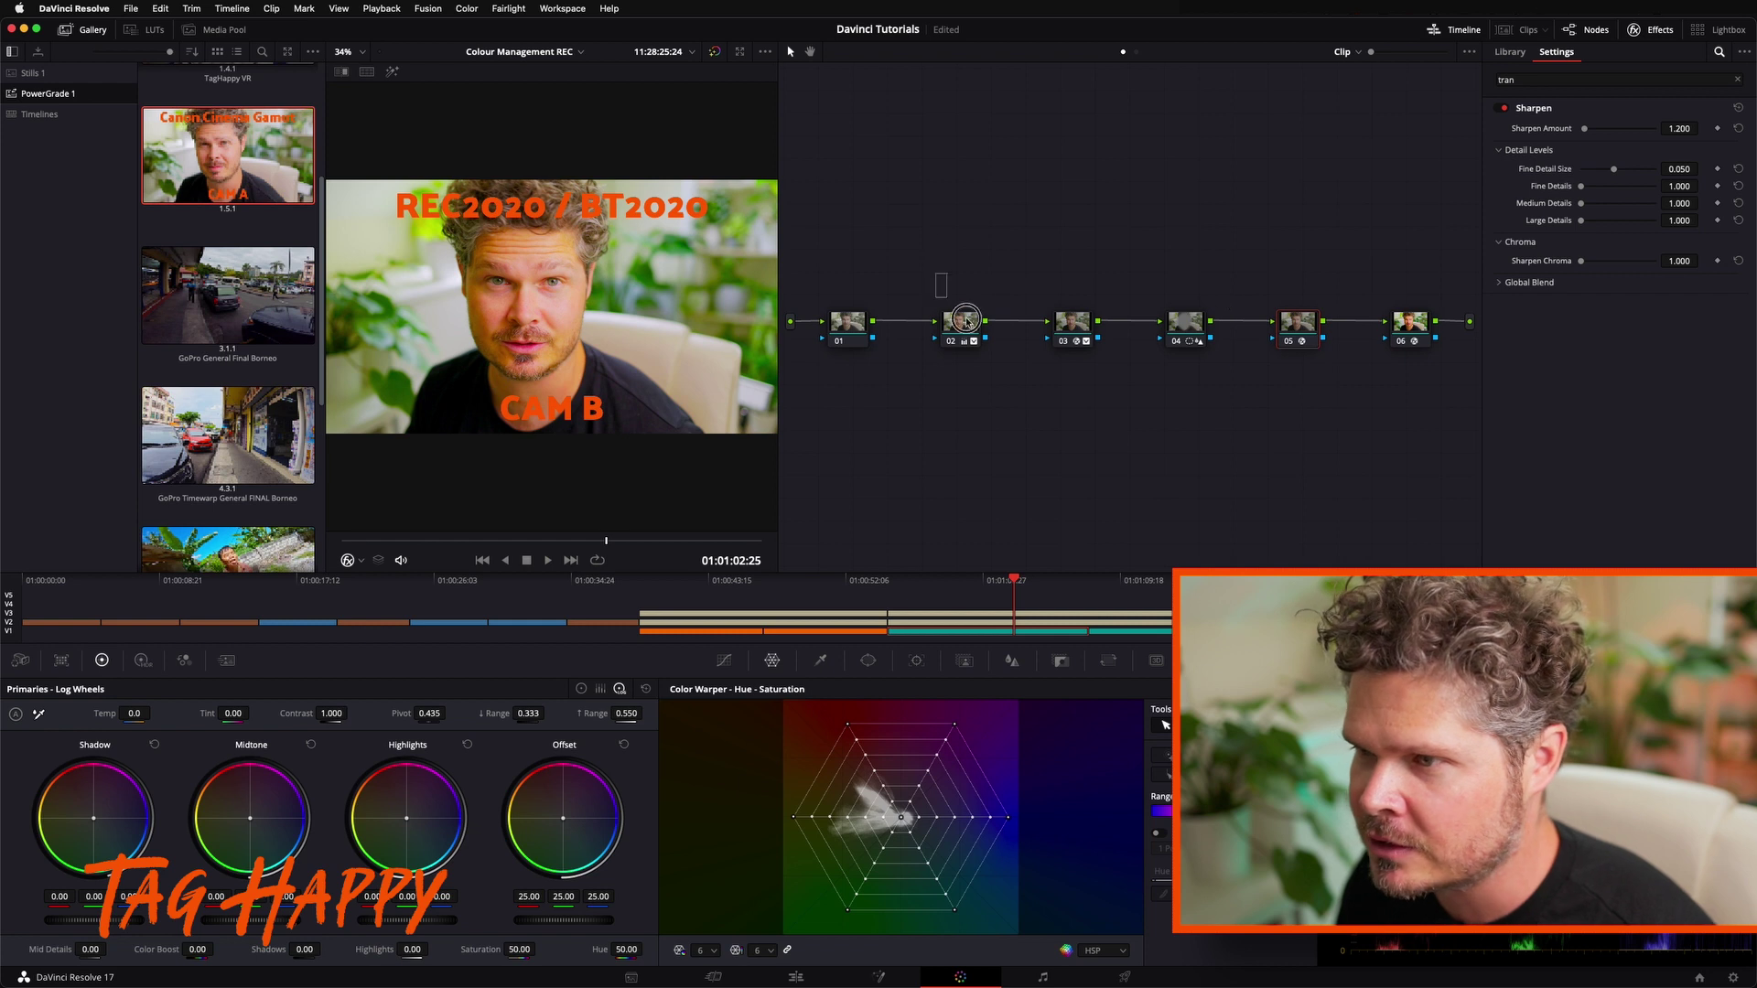
pyautogui.moveTo(935, 273); pyautogui.dragTo(1363, 421)
pyautogui.moveTo(1294, 329); pyautogui.dragTo(1303, 431)
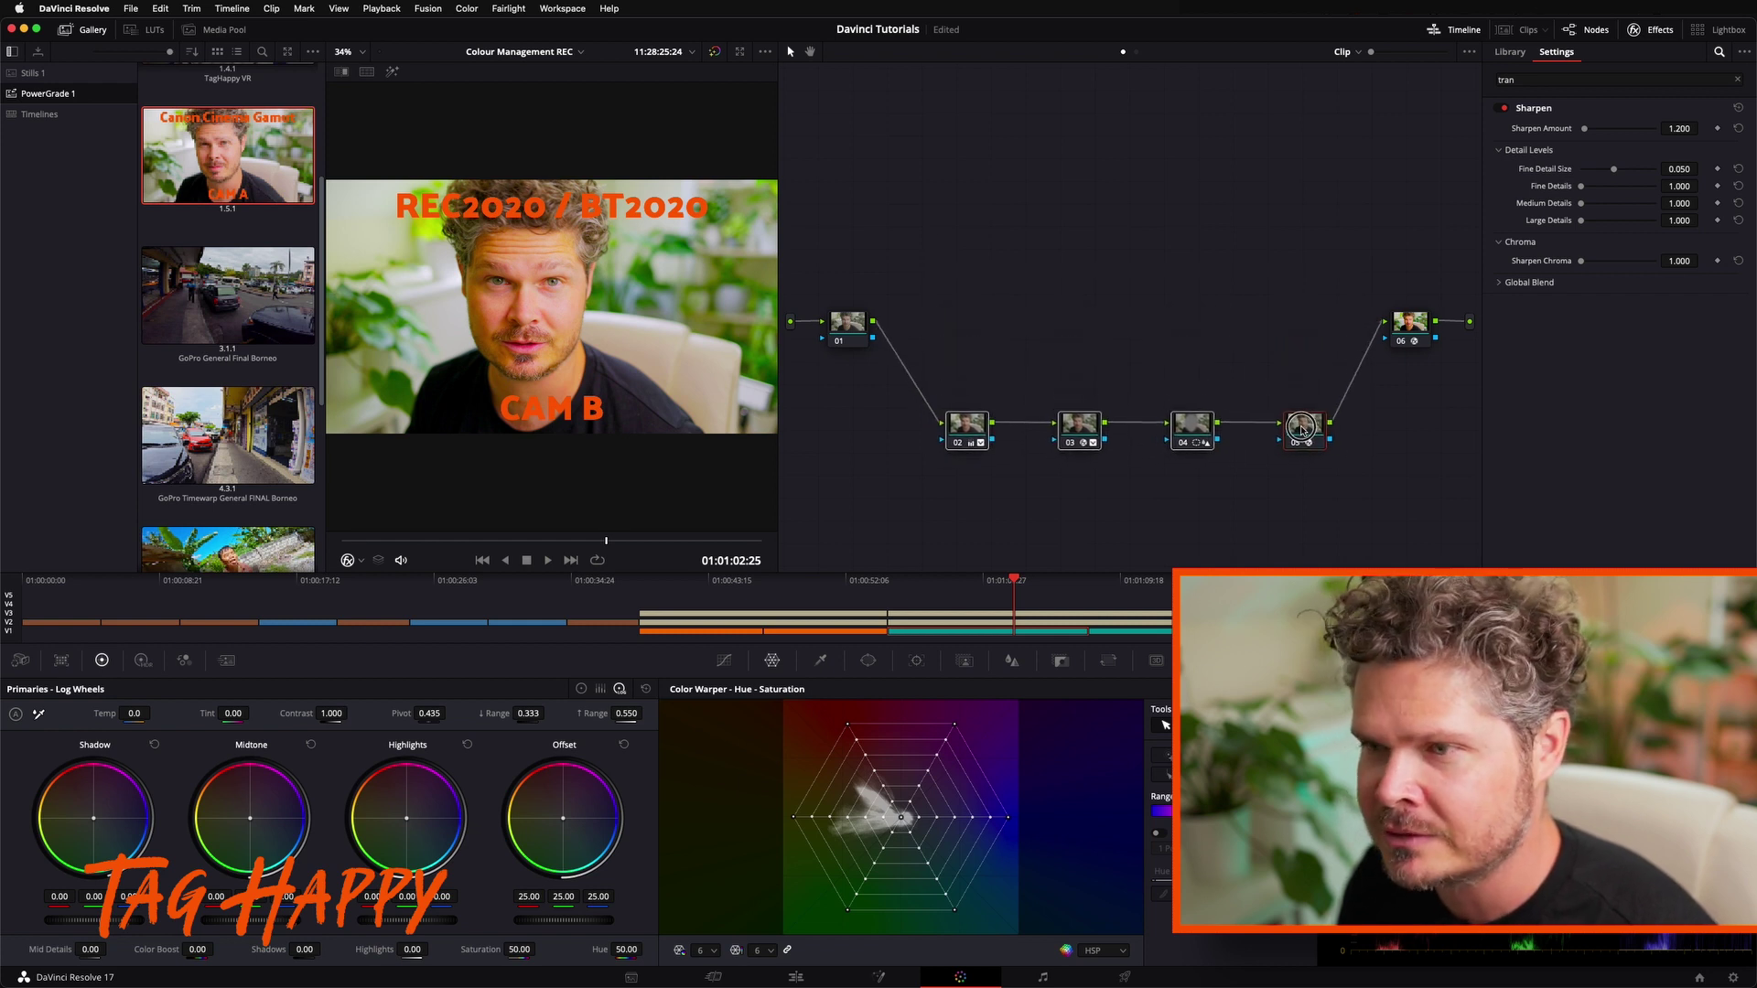
# Set node 06's Color Space Transform input colour space to Rec.2020
pyautogui.click(1412, 338)
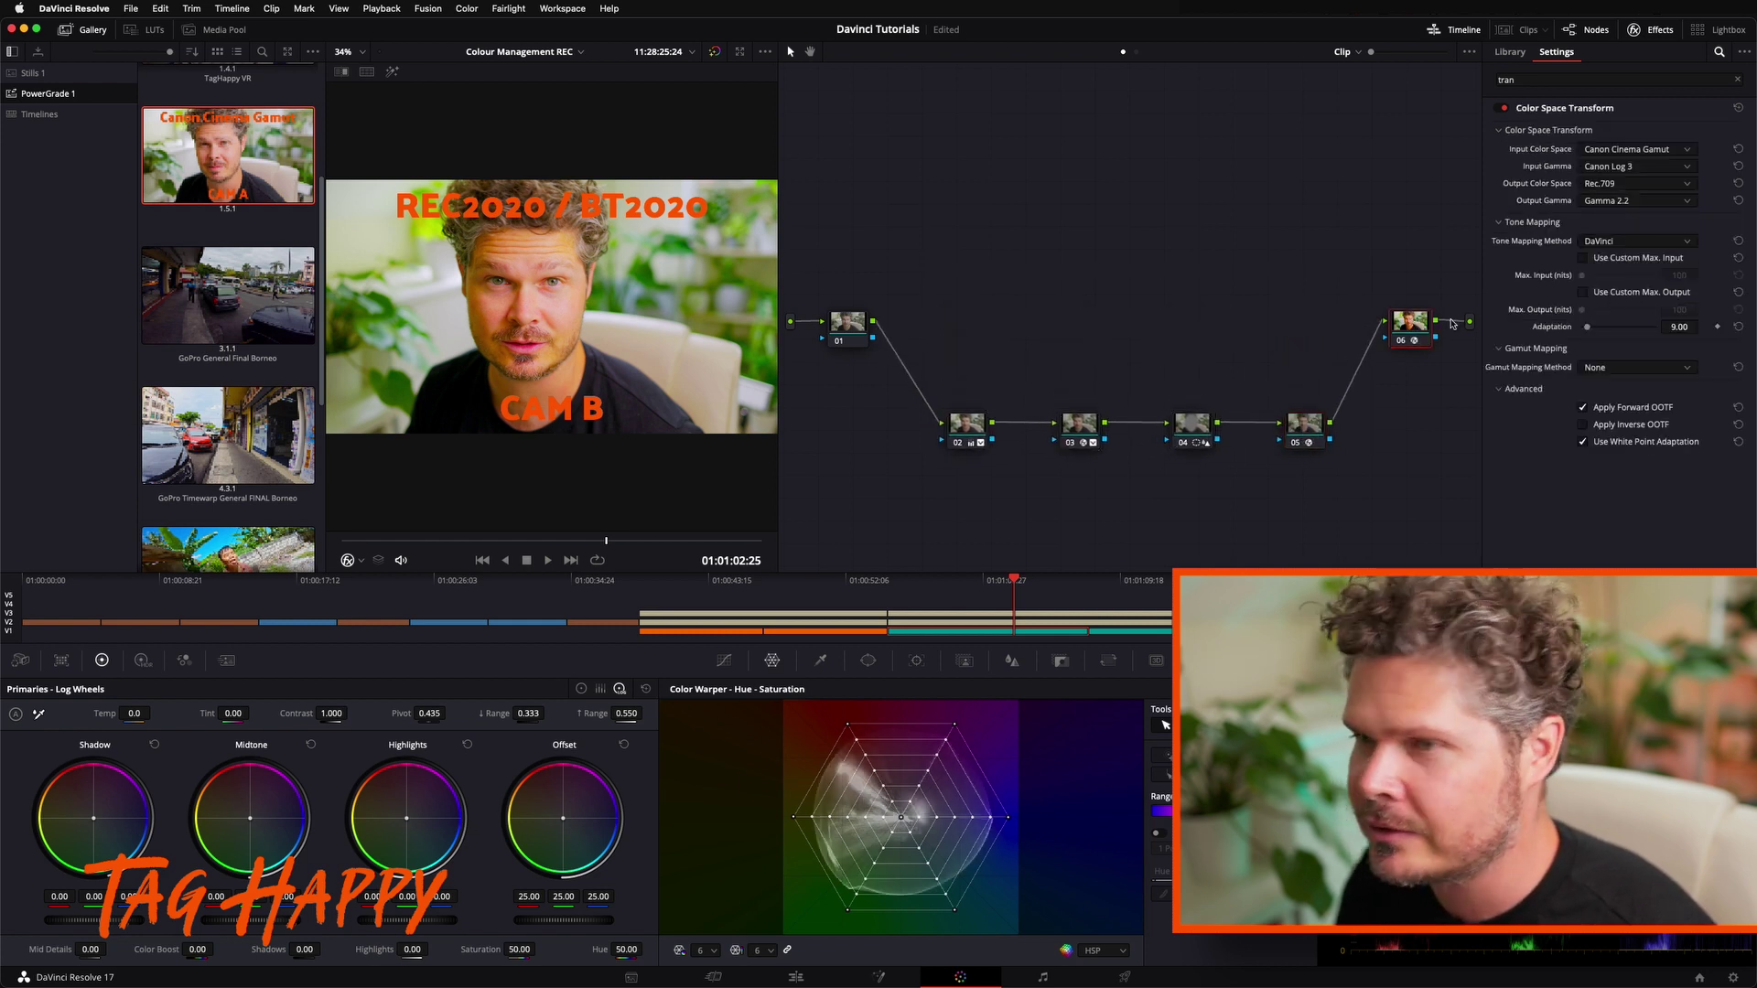
pyautogui.click(1615, 151)
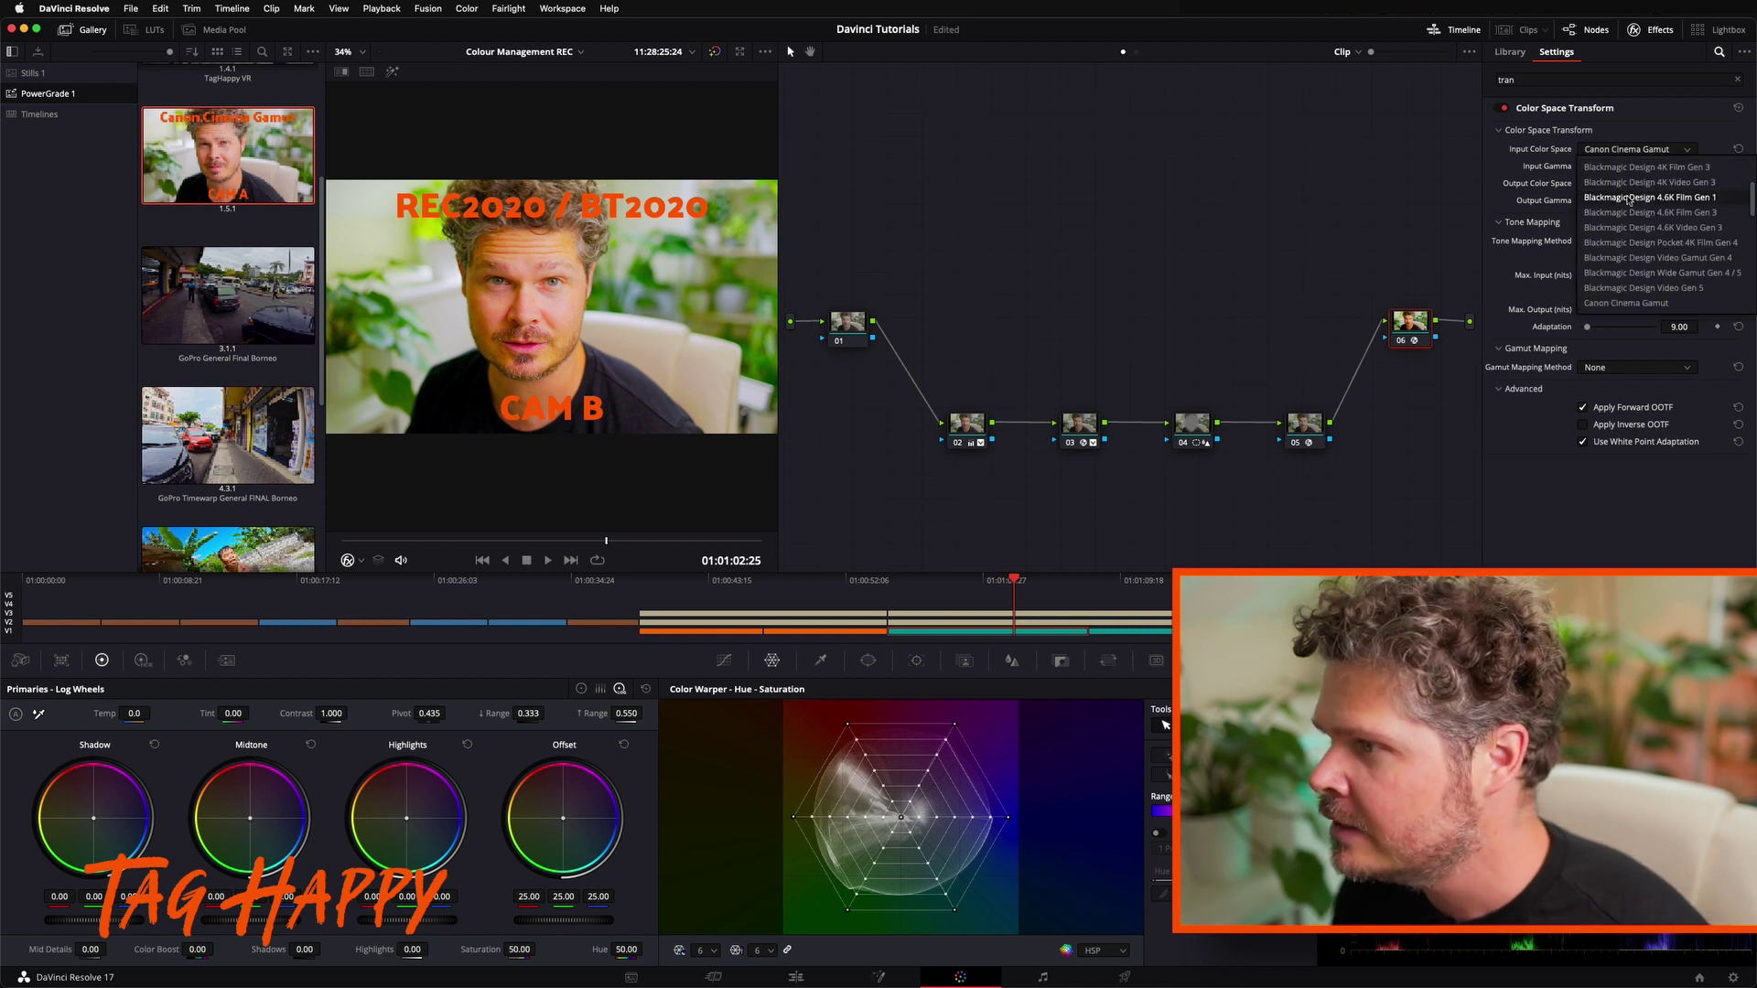
pyautogui.scroll(-15, 1628, 200)
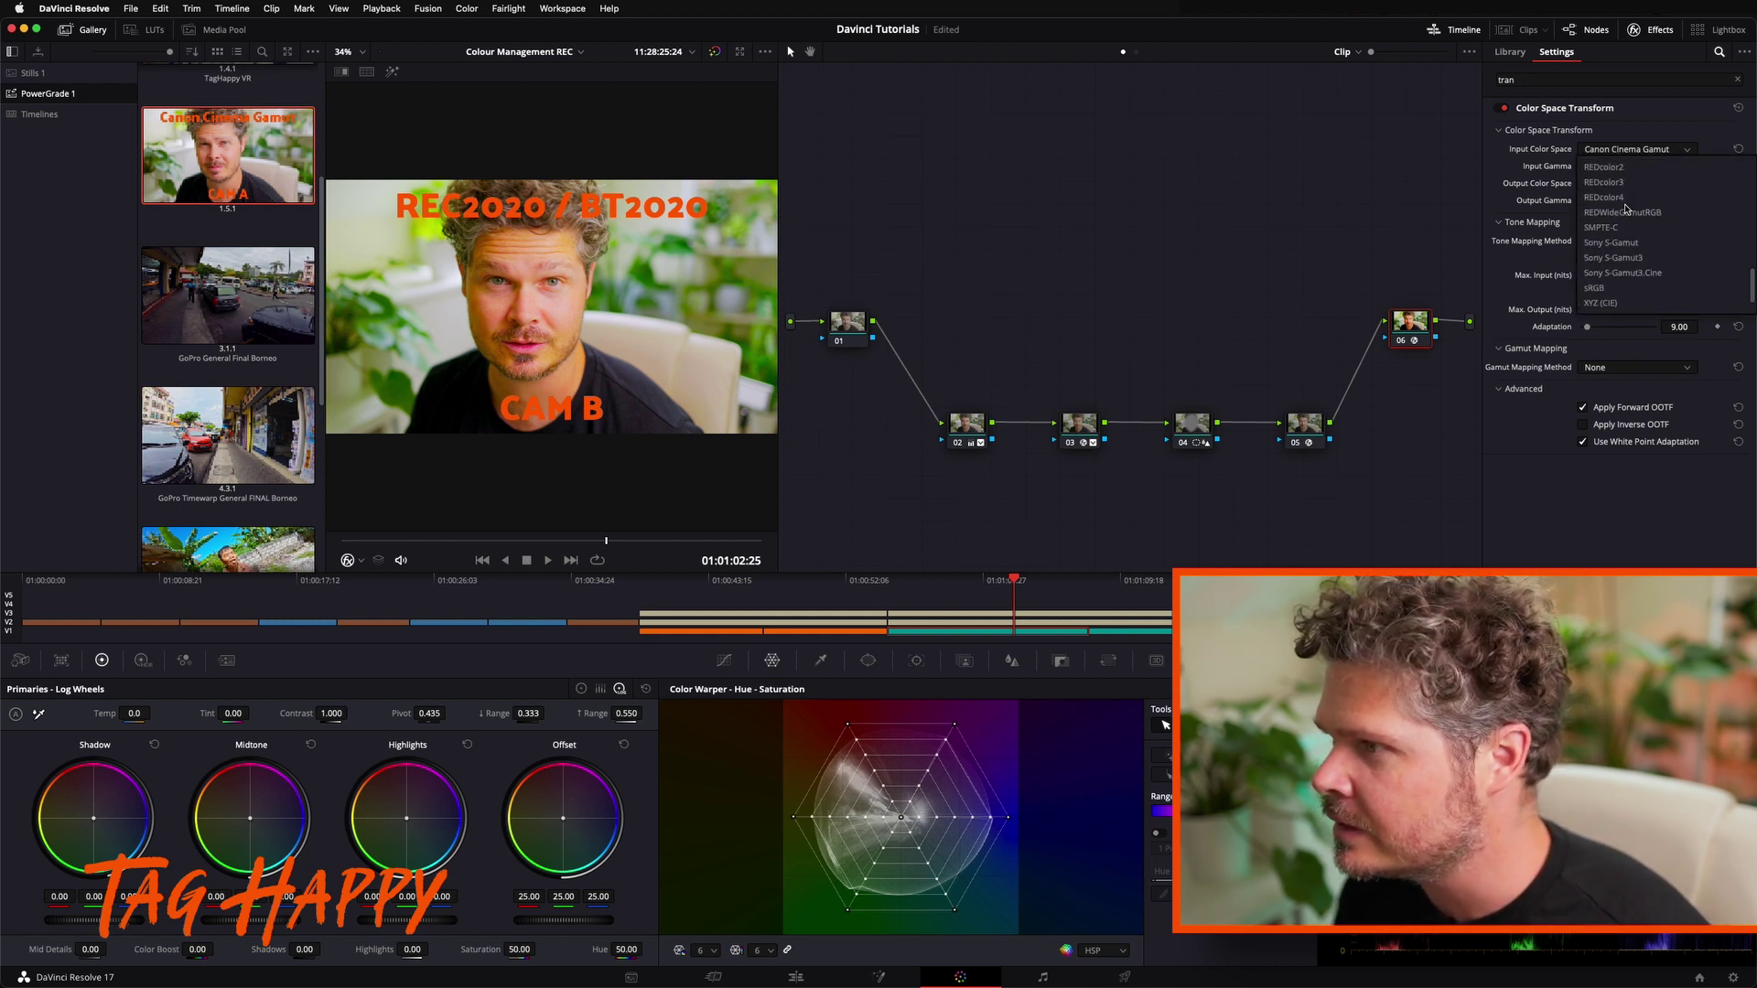
pyautogui.scroll(4, 1629, 220)
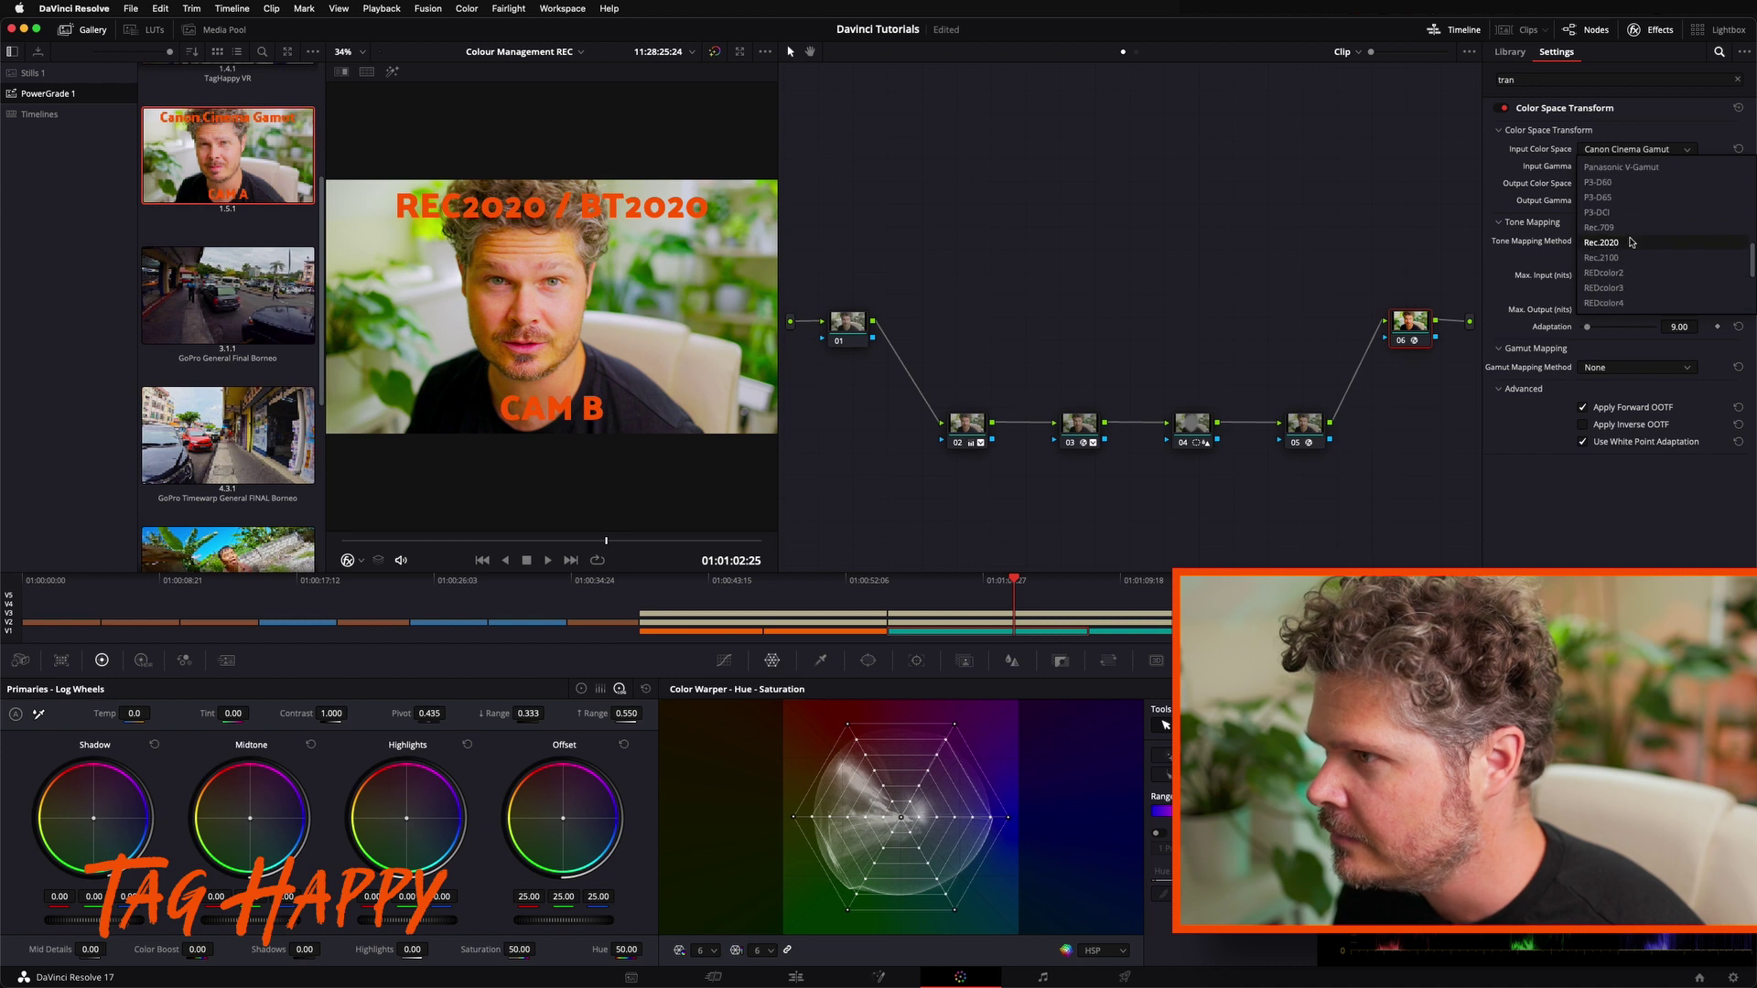
pyautogui.scroll(5, 1631, 242)
pyautogui.scroll(-5, 1631, 242)
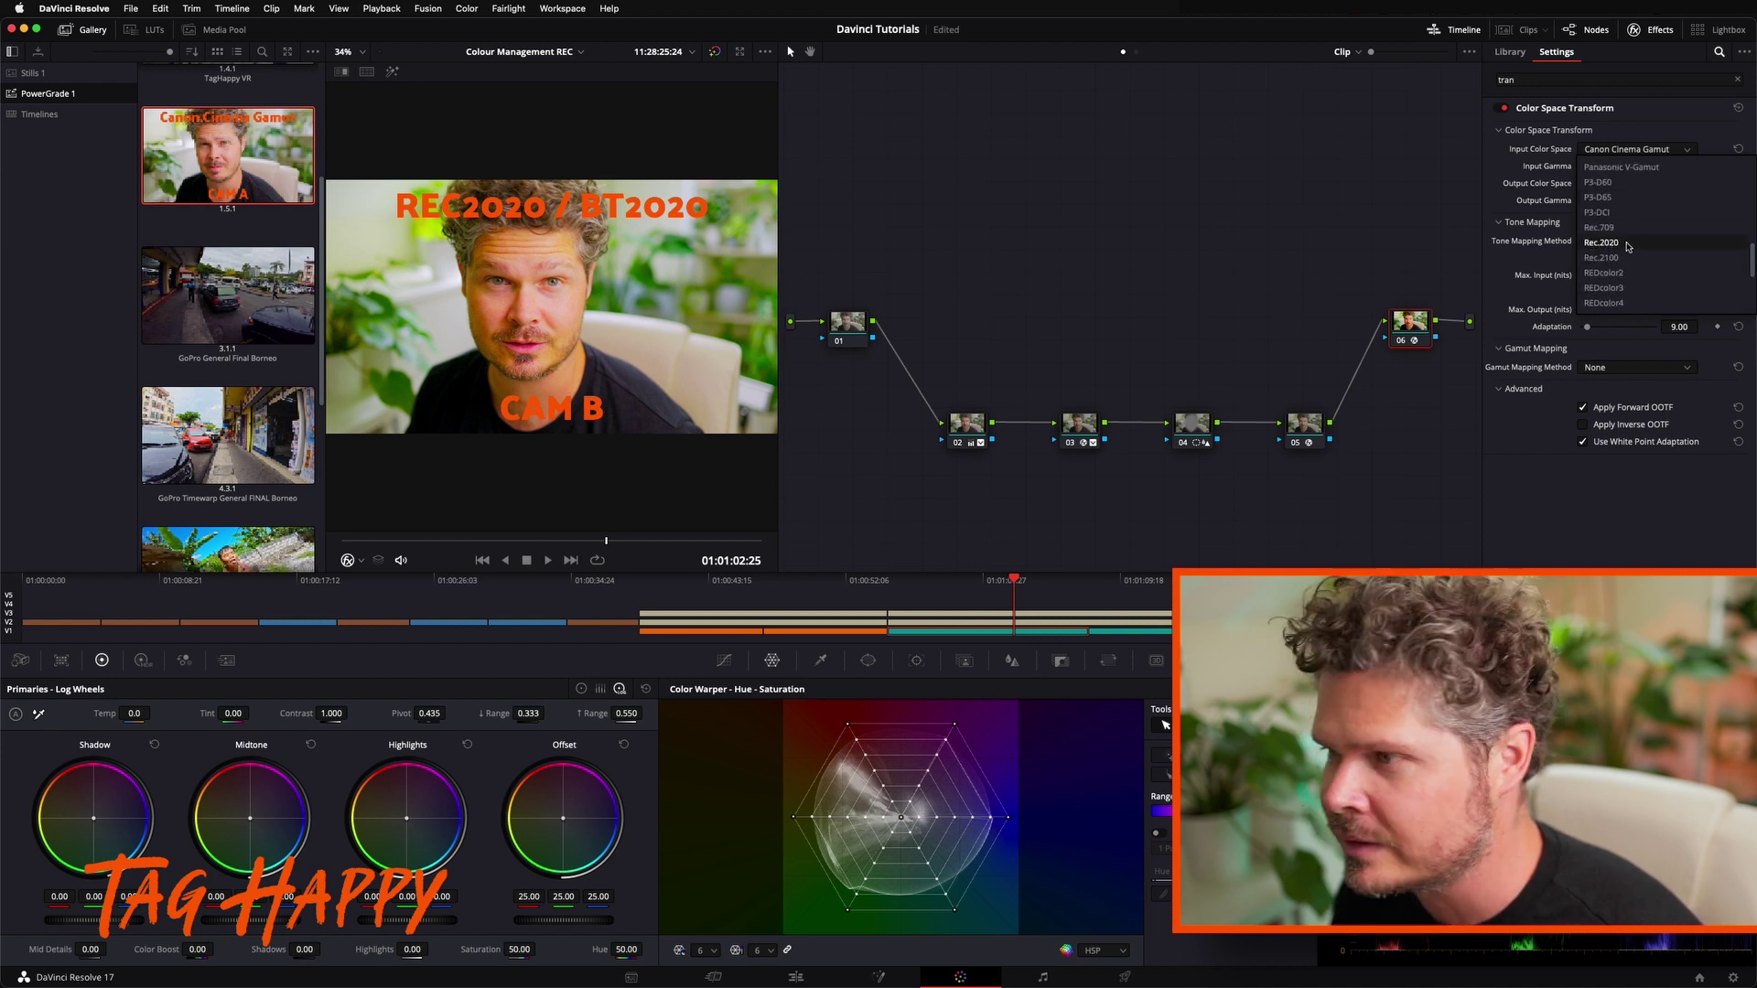
pyautogui.click(1628, 242)
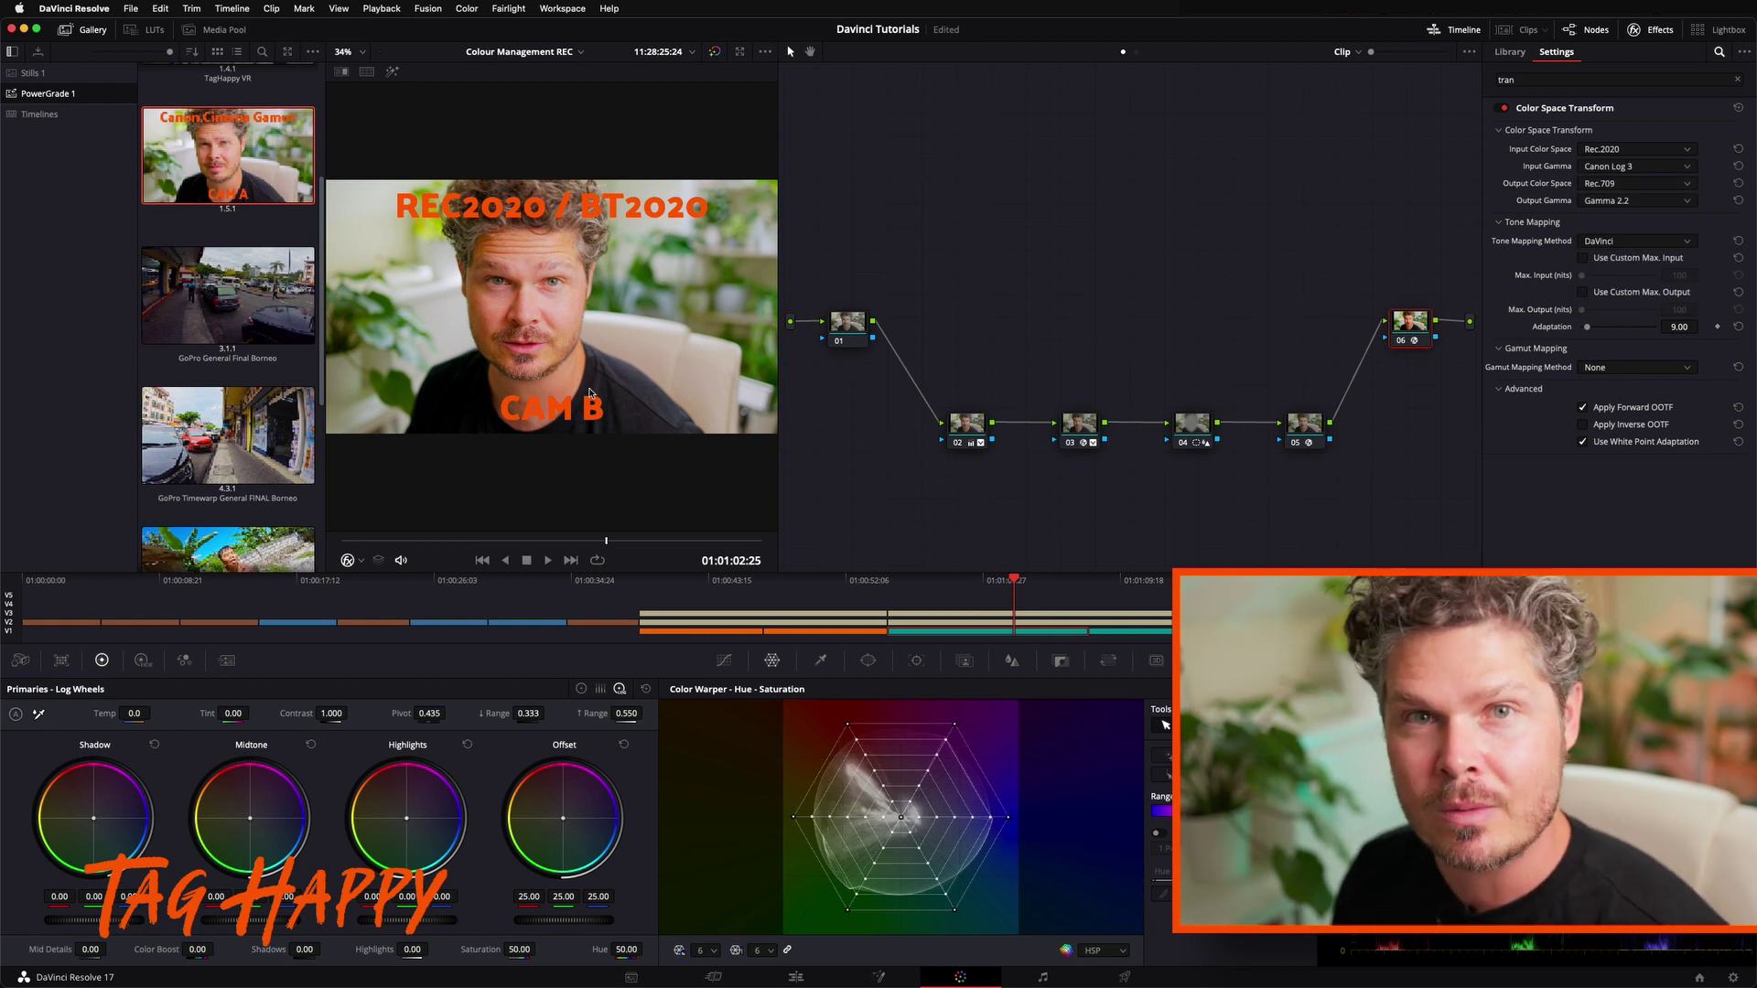
# On CAM C, apply the saved Cam A still, clean up the graph, and drop nodes 02–05 below
pyautogui.click(706, 631)
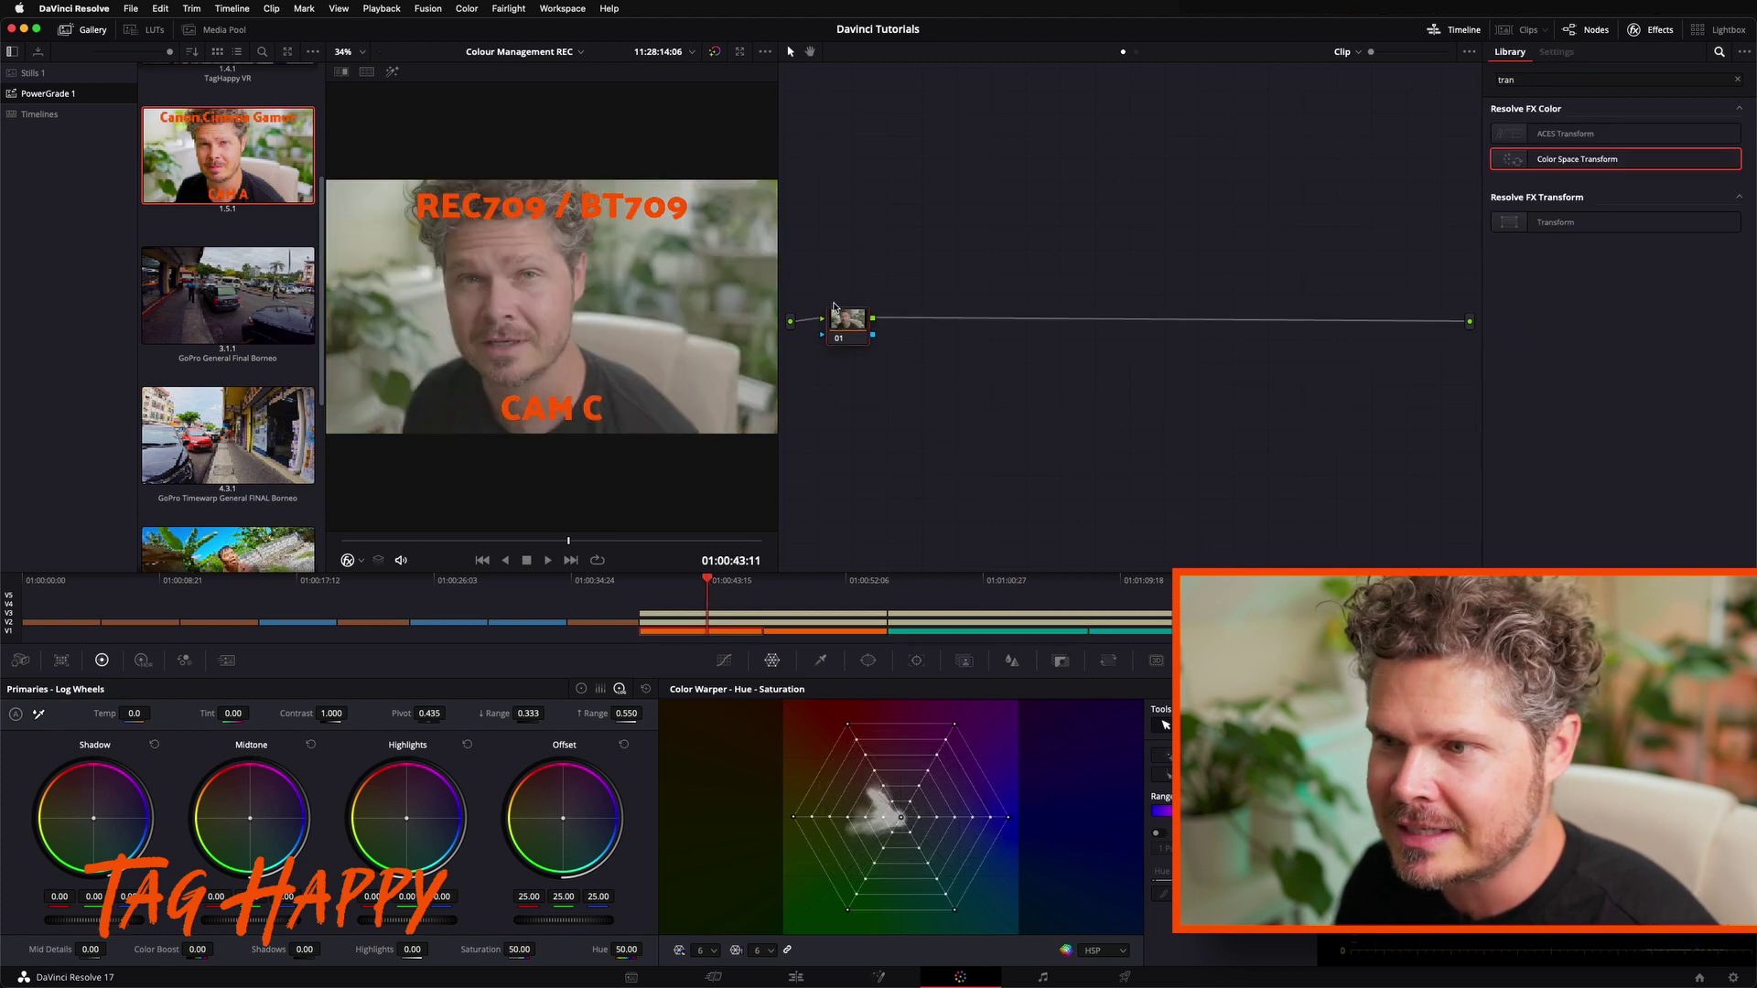
pyautogui.moveTo(834, 307); pyautogui.dragTo(843, 249)
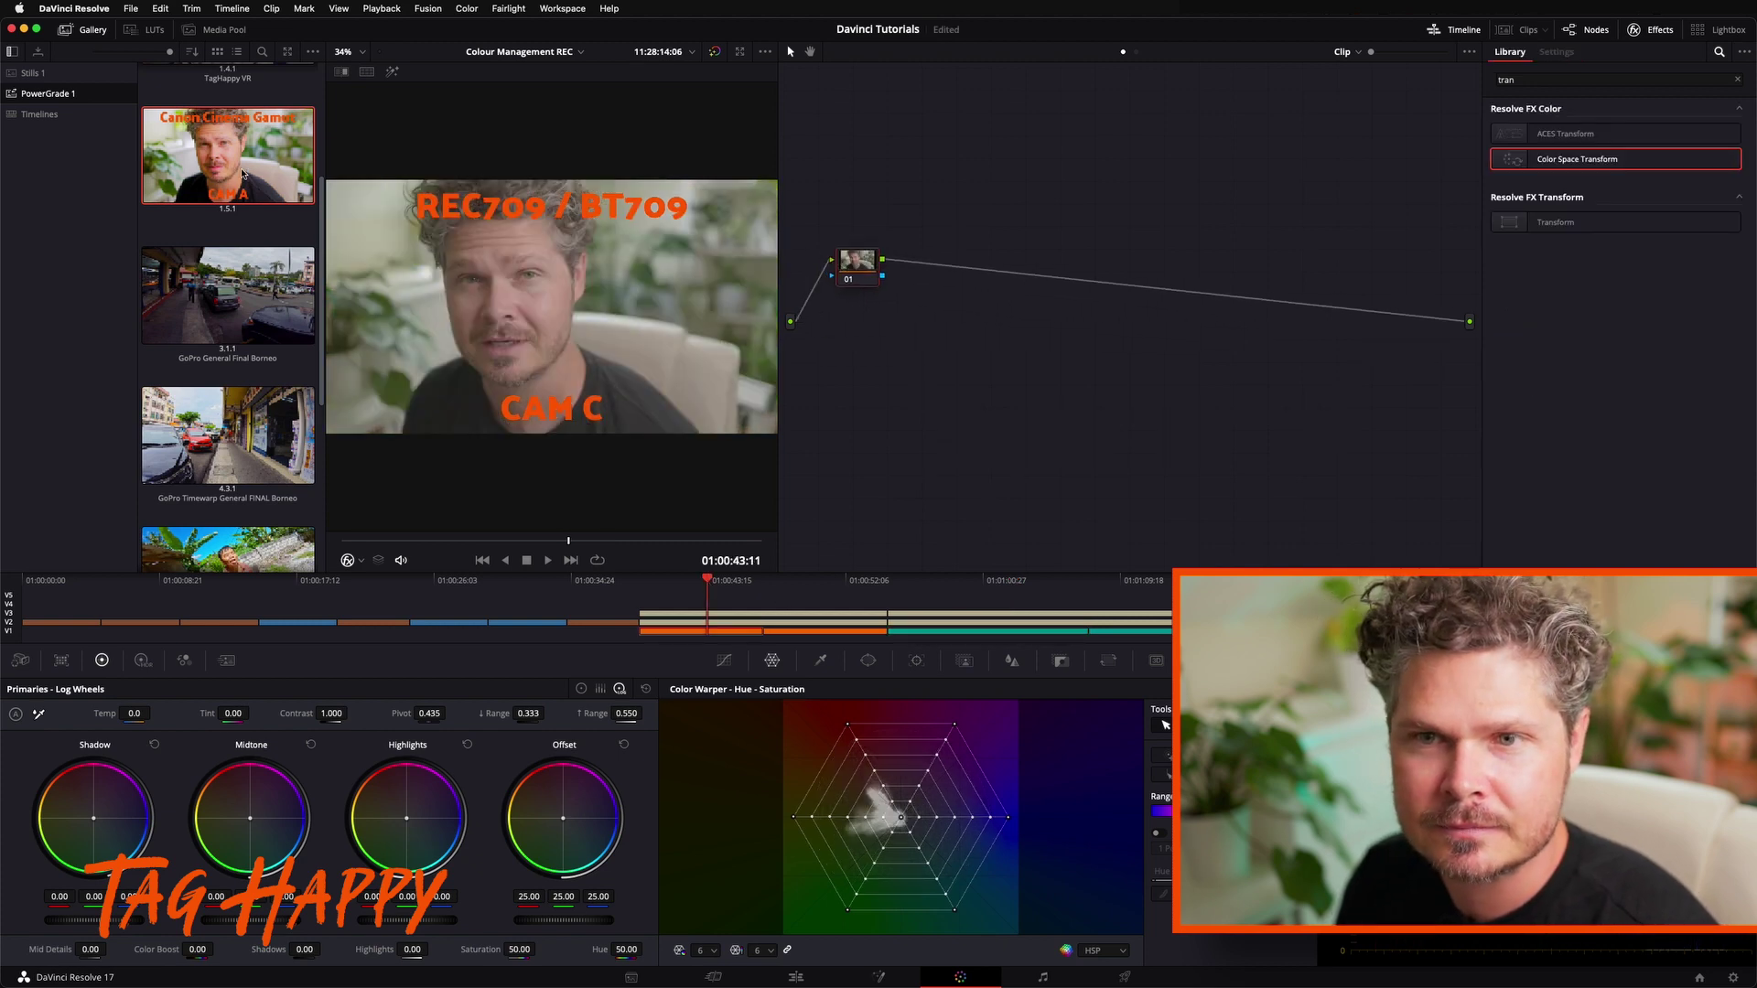
pyautogui.middleClick(243, 174)
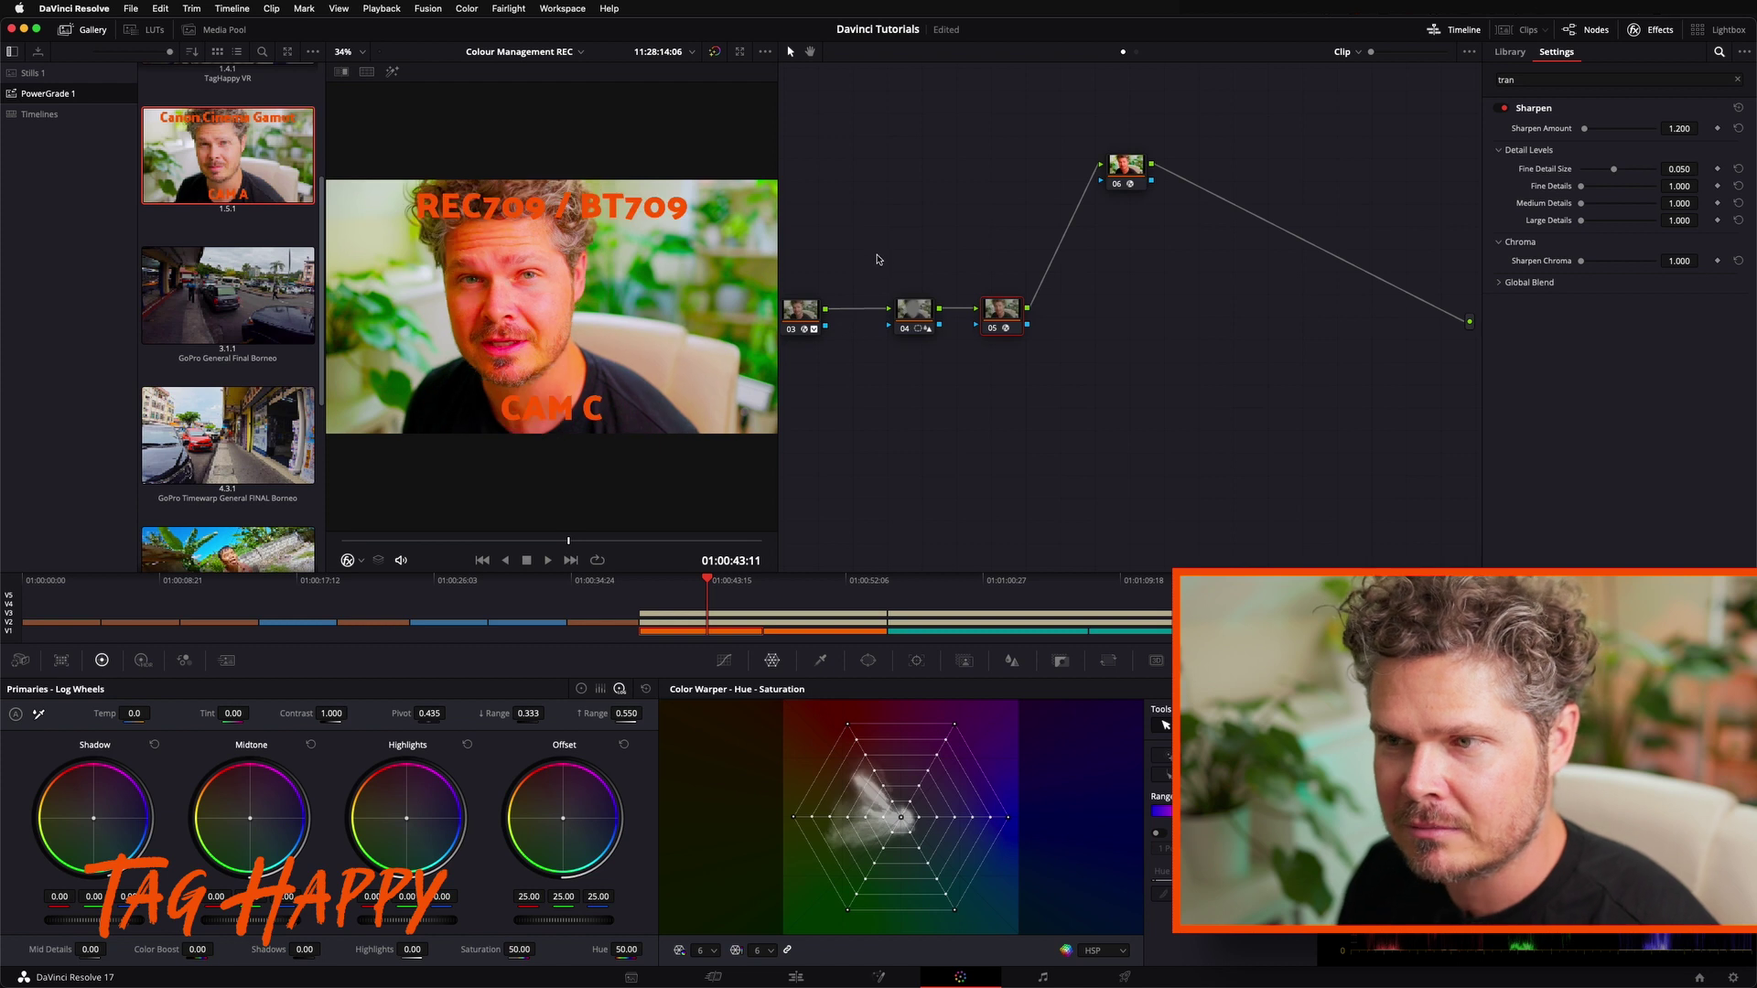
pyautogui.rightClick(948, 407)
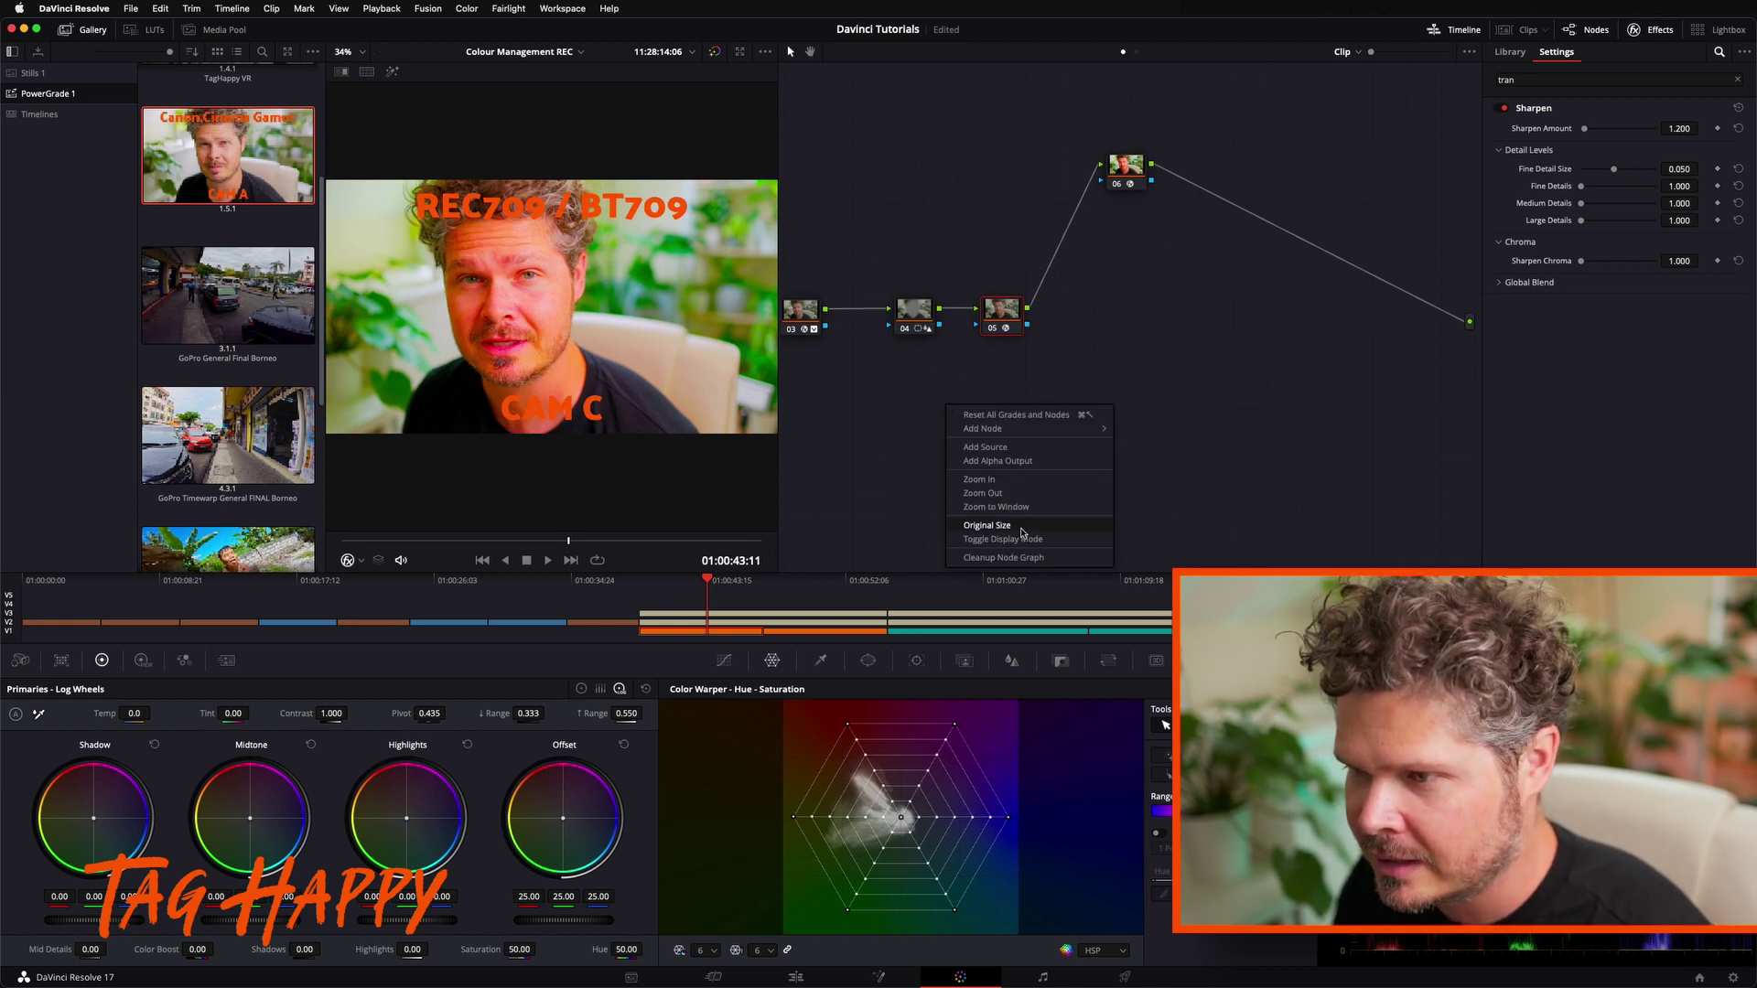
pyautogui.click(1016, 557)
pyautogui.moveTo(905, 268); pyautogui.dragTo(1308, 417)
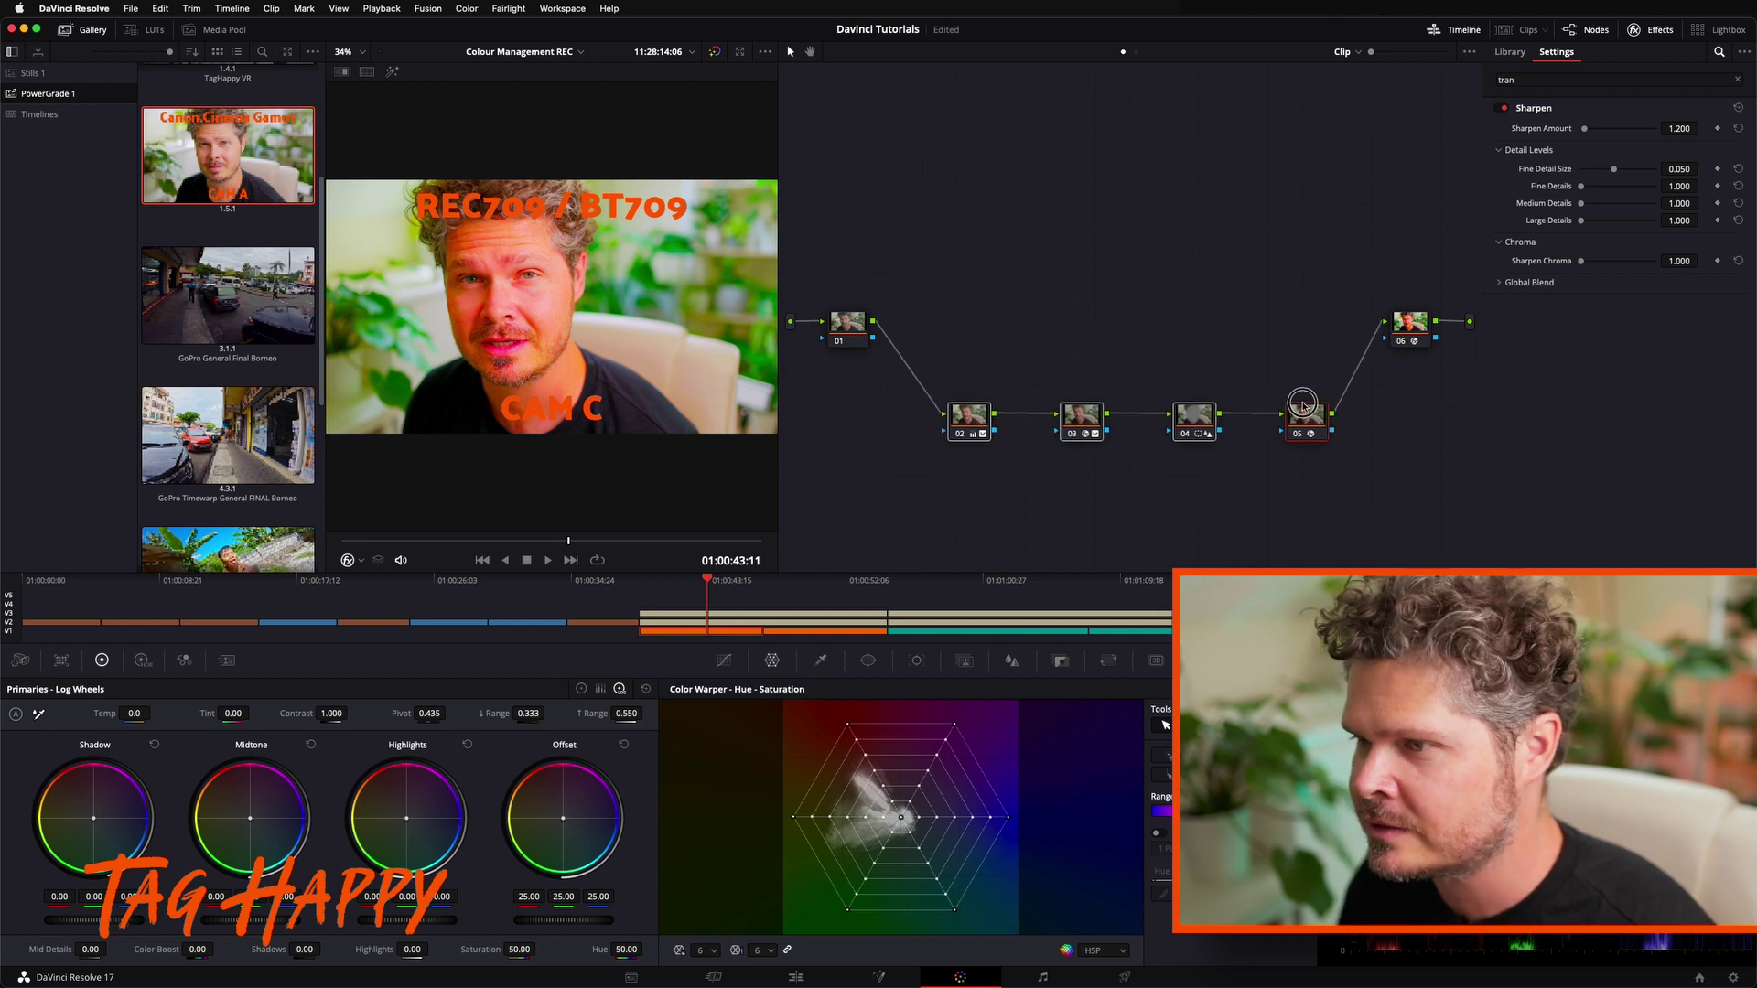
# Set node 06's CST input colour space to Rec.709, then return to CAM B
pyautogui.click(1401, 316)
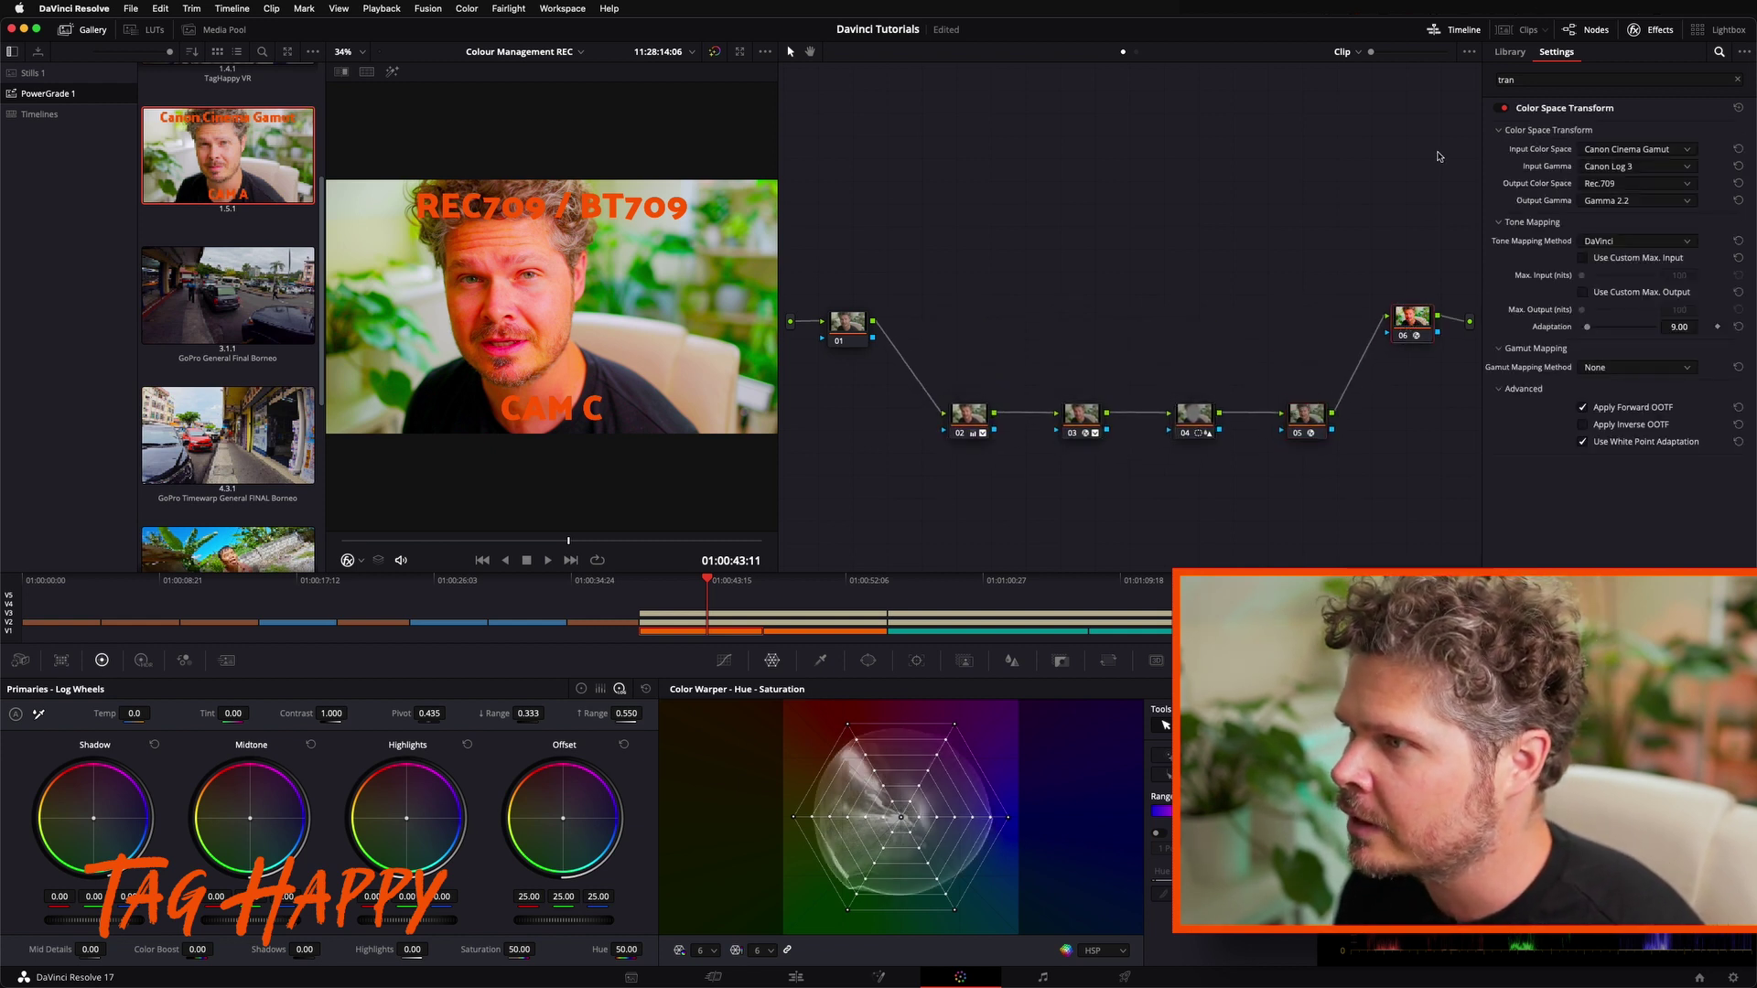
pyautogui.click(1630, 151)
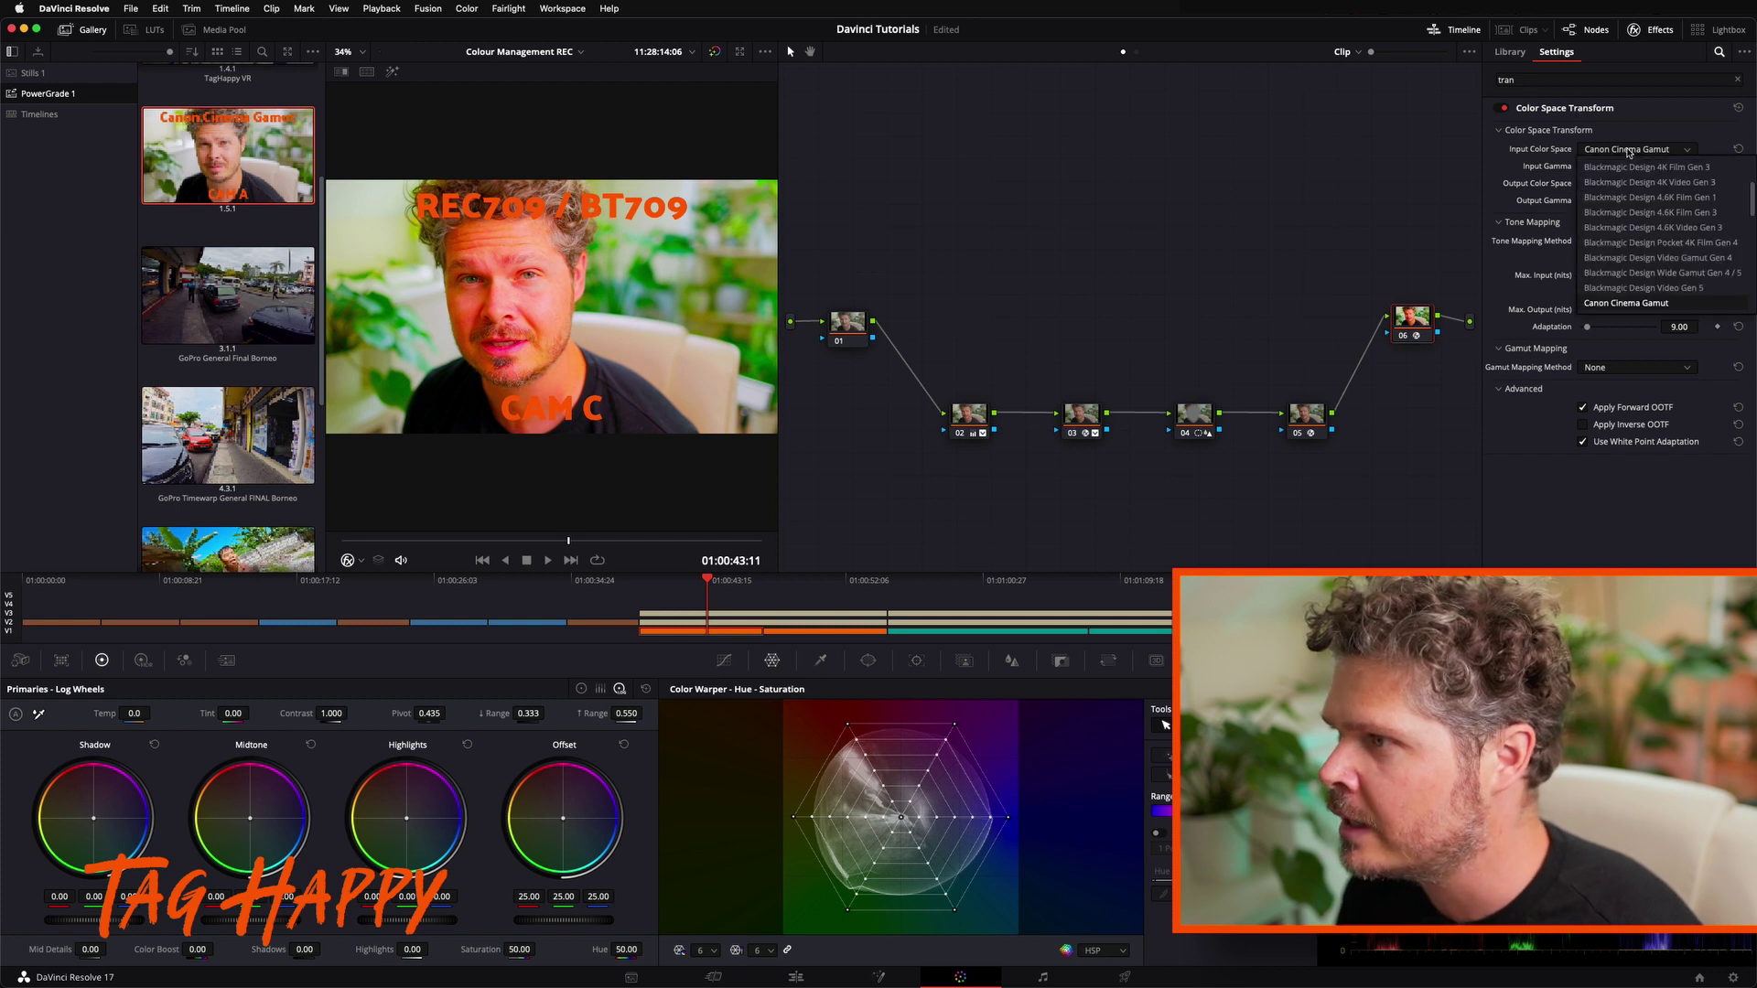
pyautogui.scroll(-10, 1643, 228)
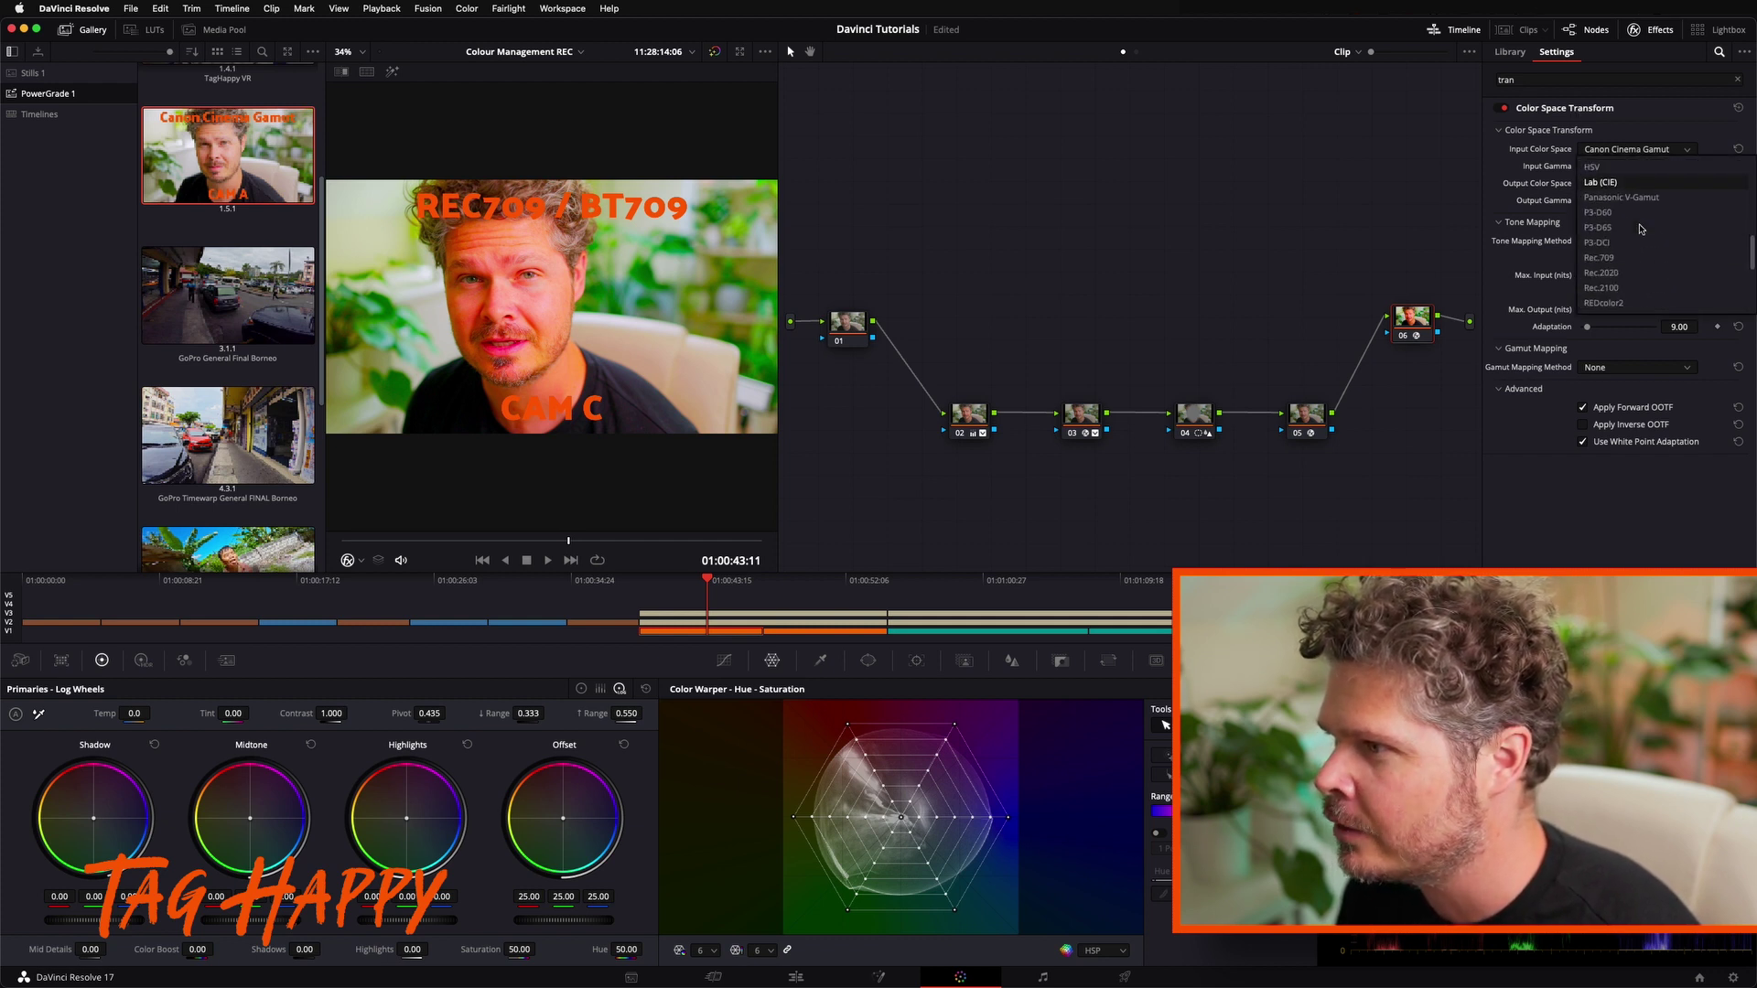
pyautogui.click(1609, 259)
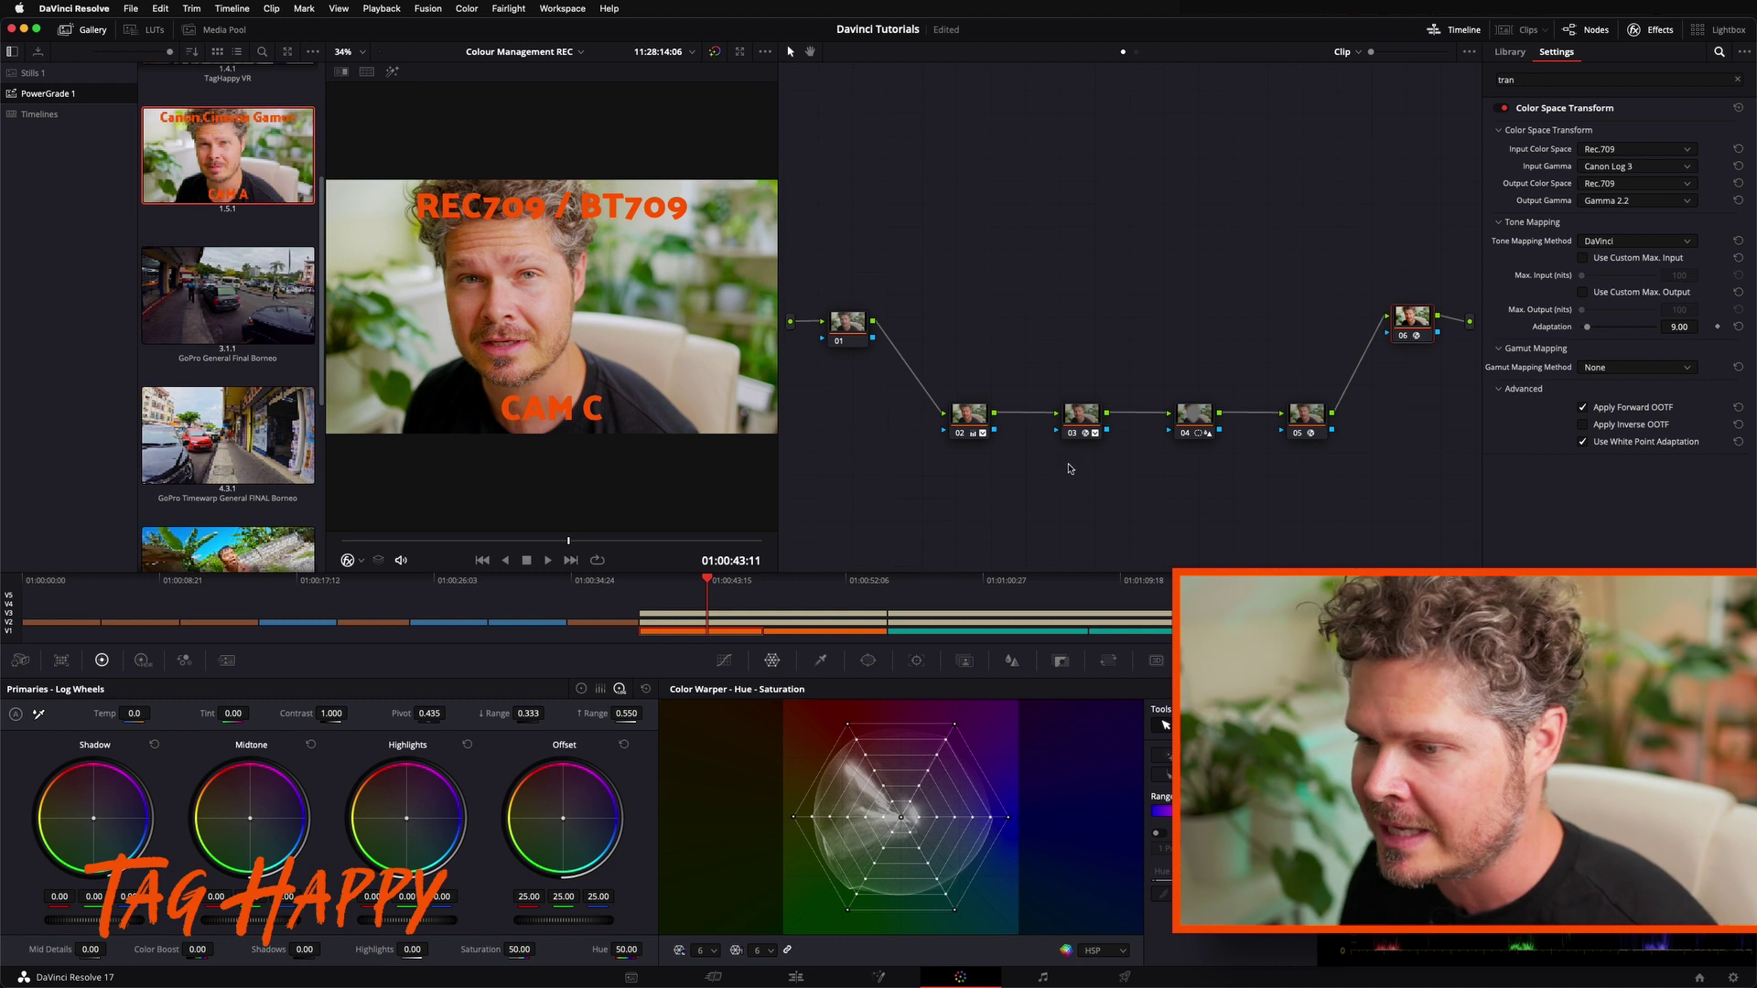
pyautogui.click(958, 583)
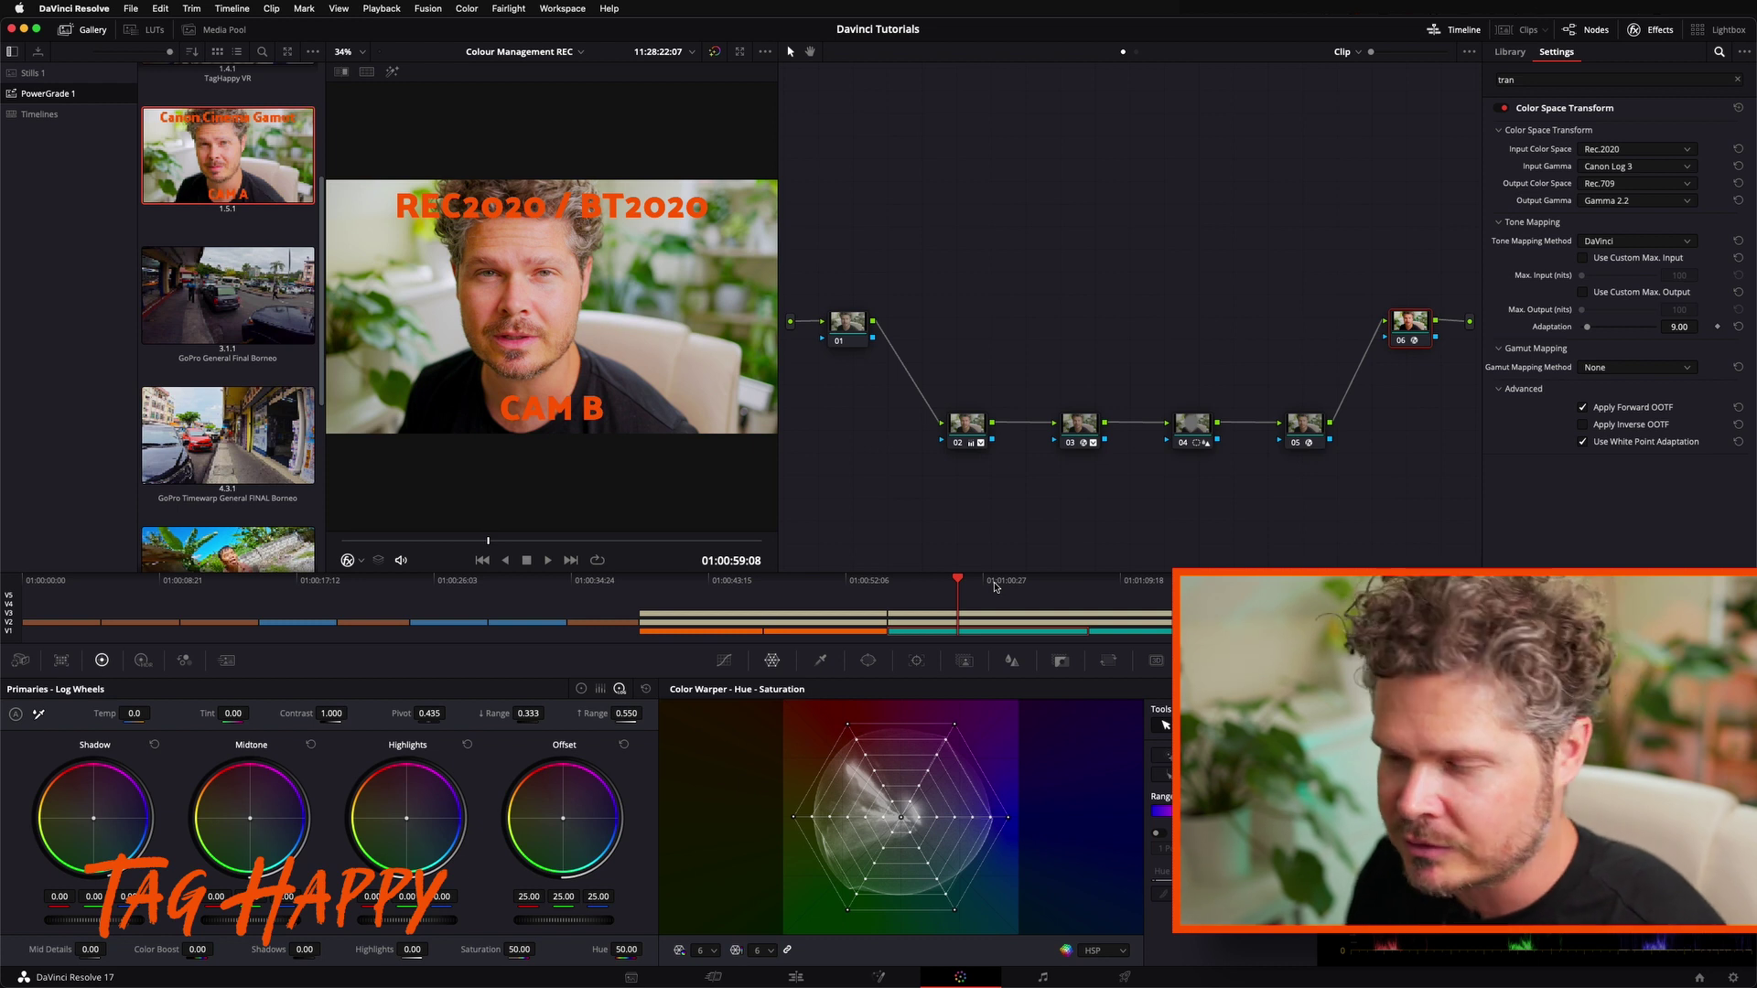
# Compare CAM C, CAM B and CAM A in turn, end on CAM A, and go to the Edit page
pyautogui.click(711, 582)
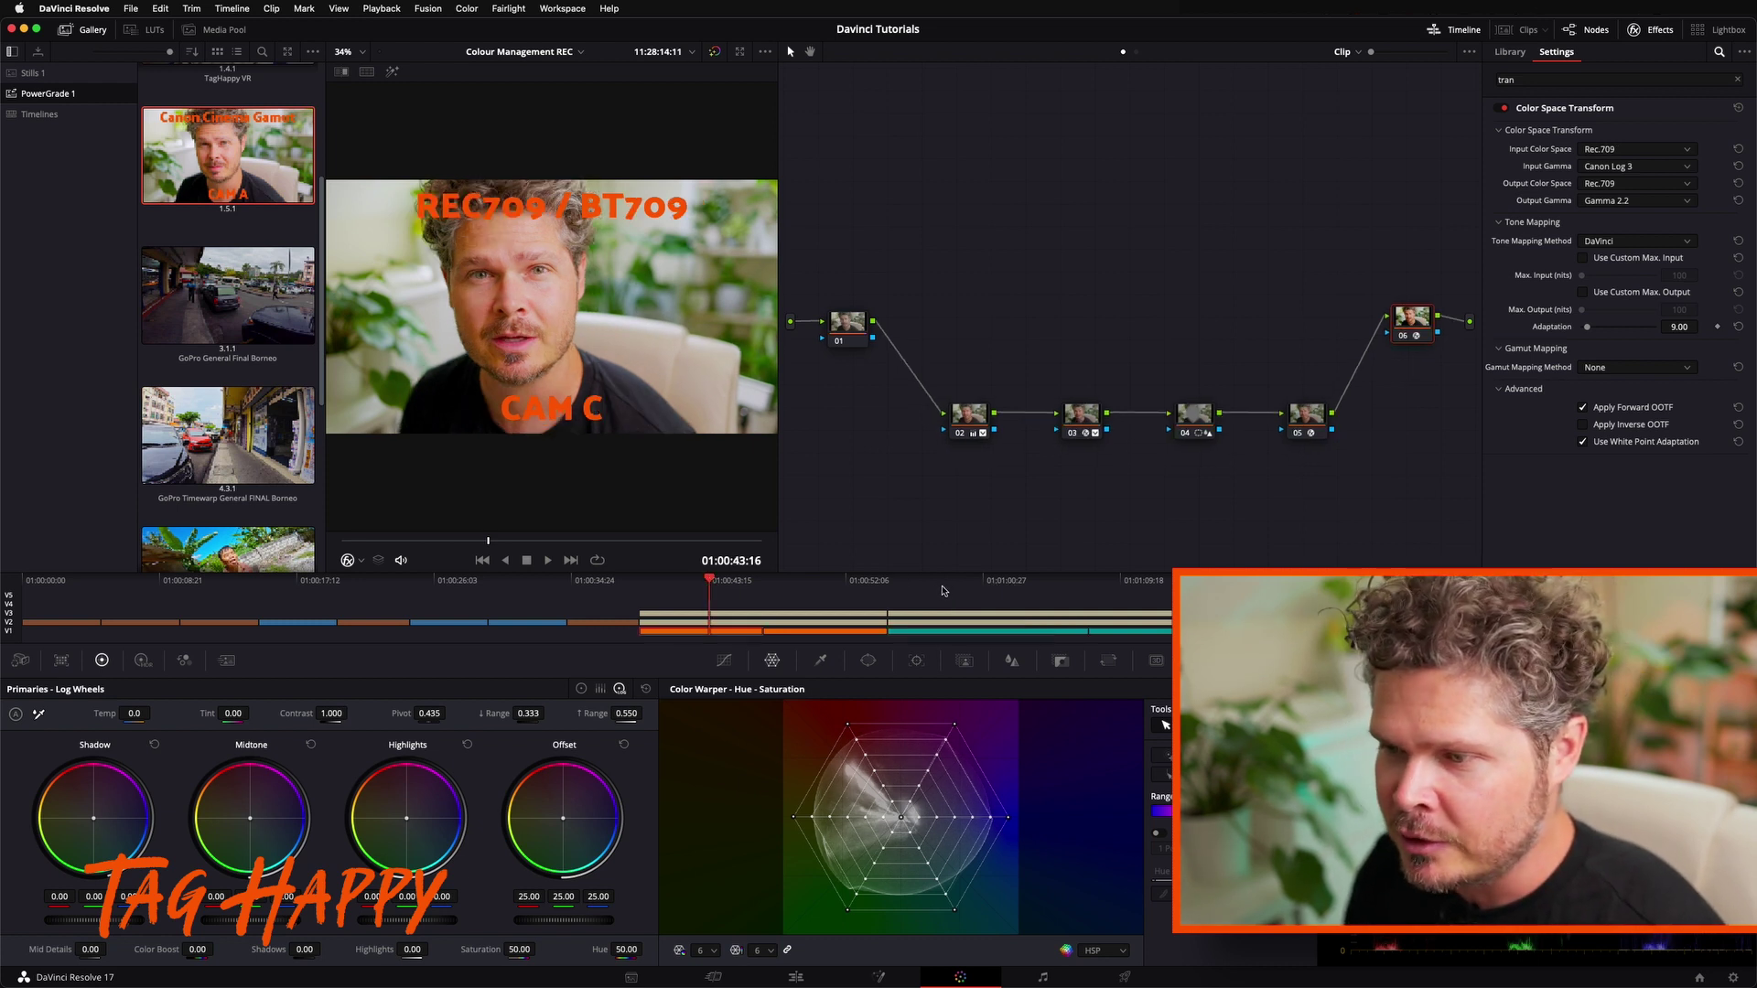
pyautogui.click(963, 583)
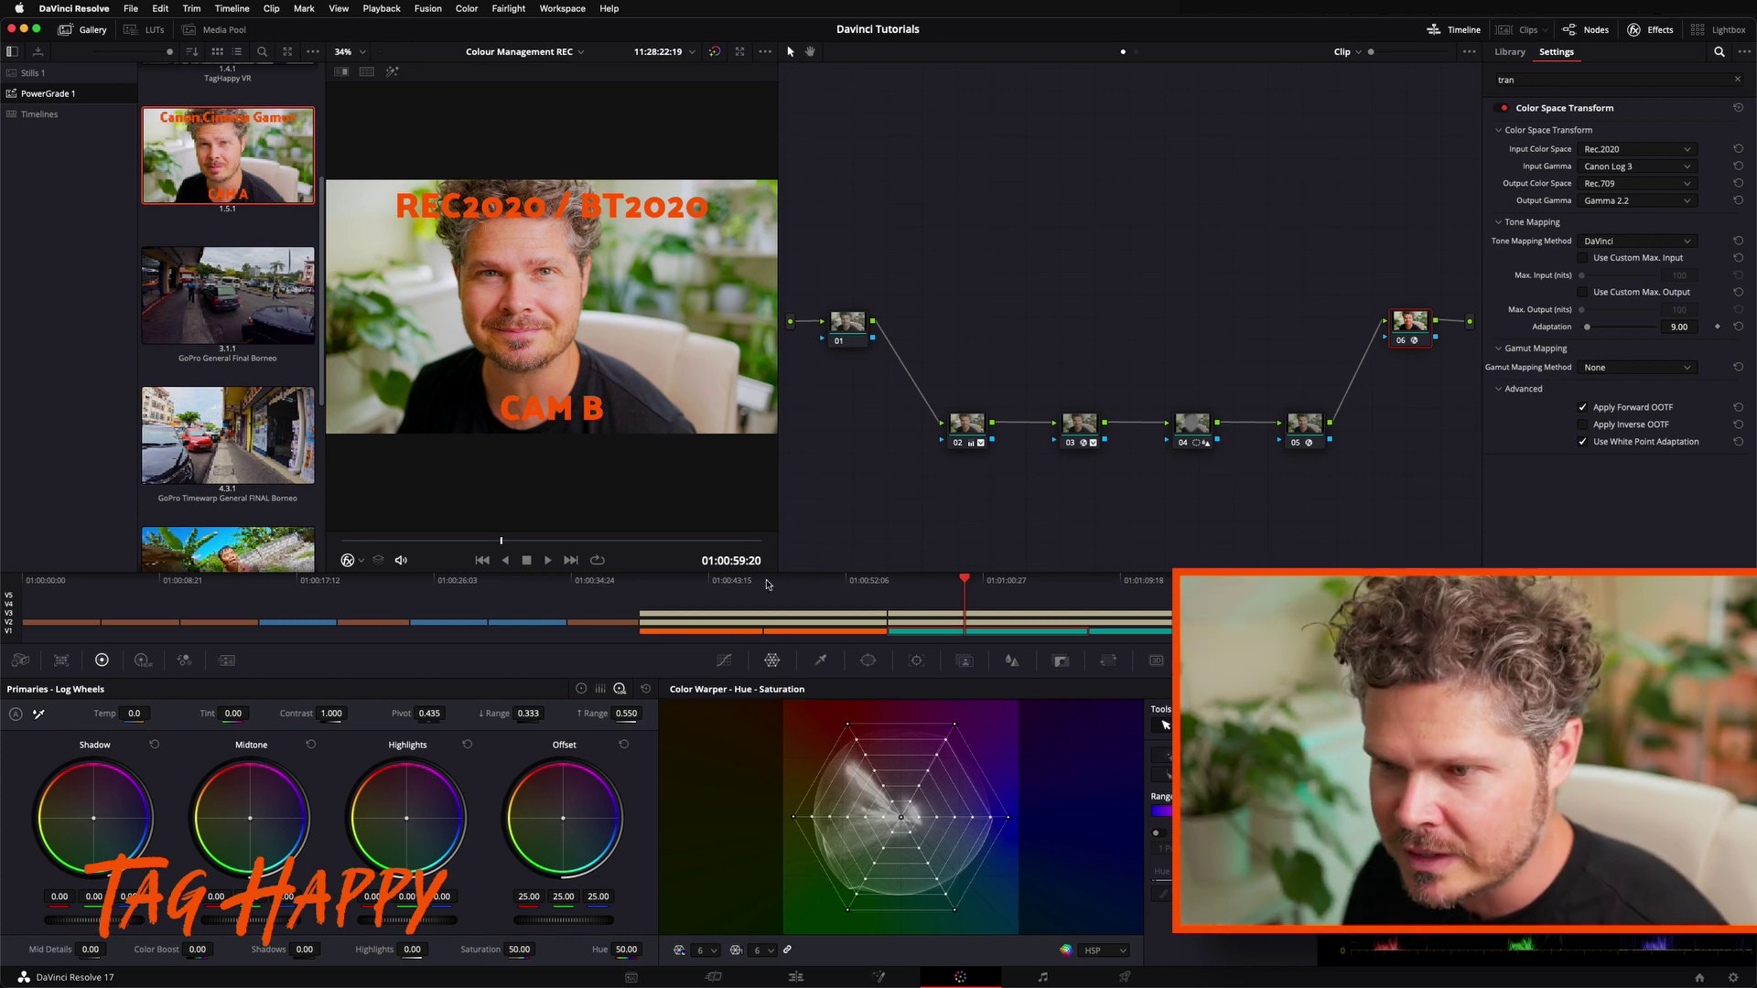
pyautogui.click(732, 584)
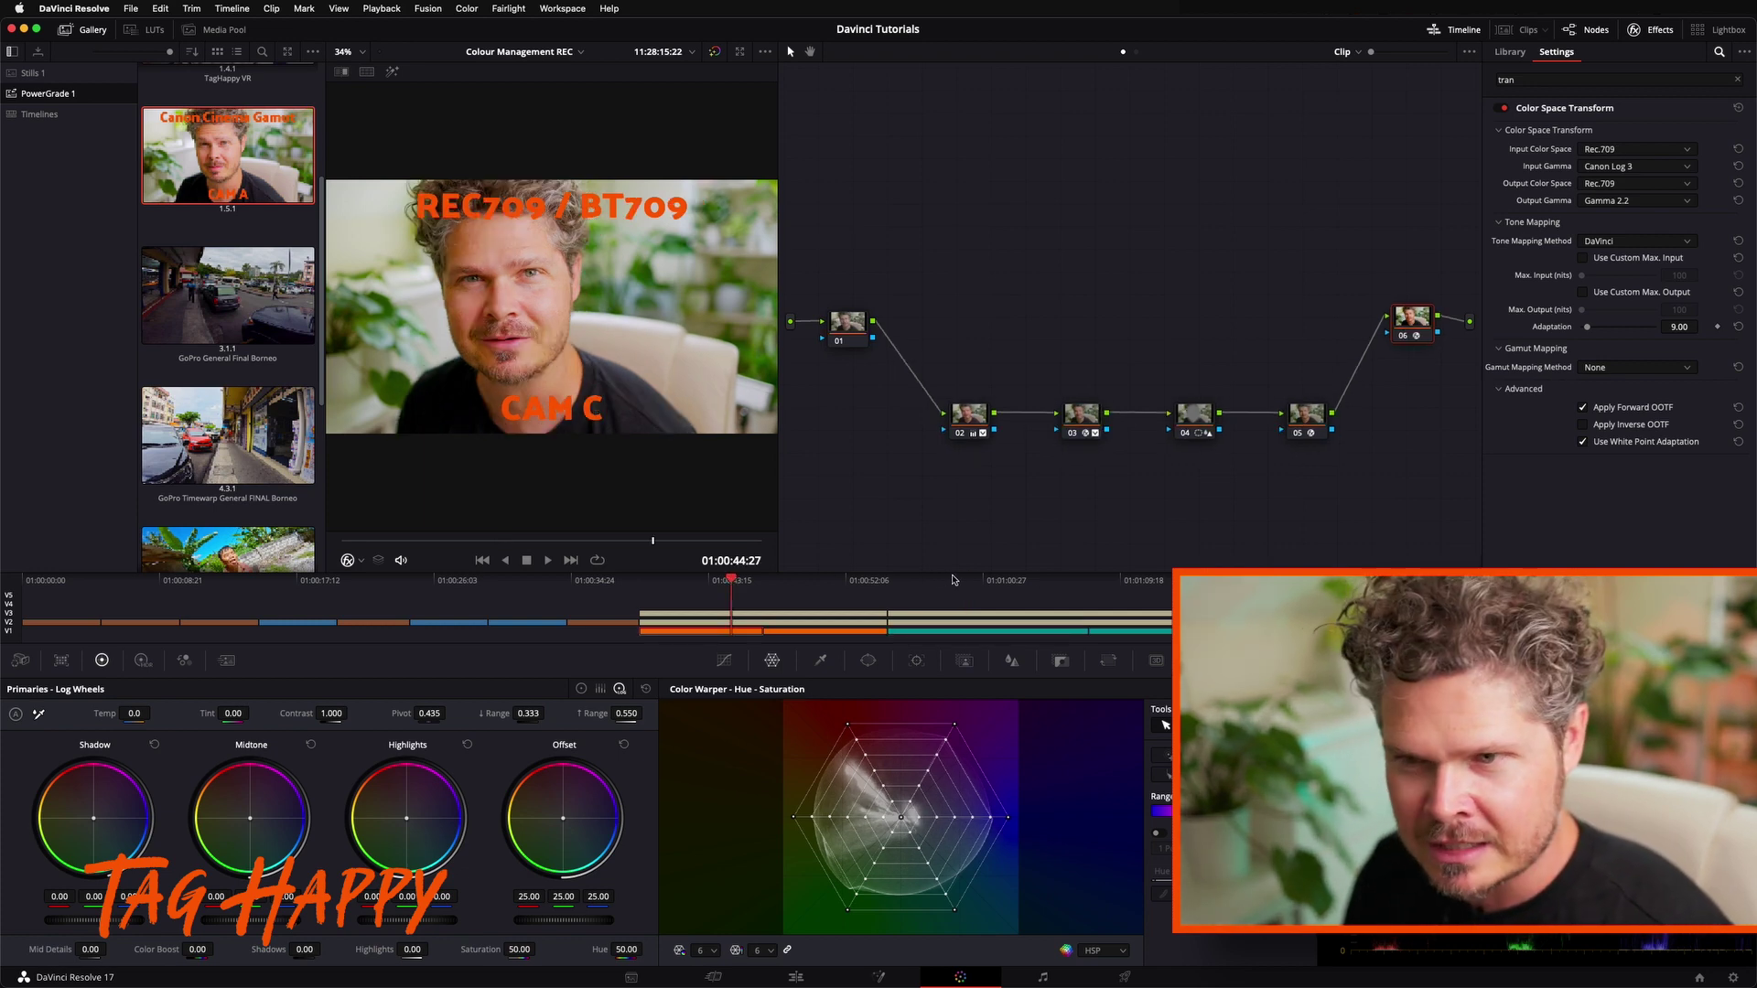
pyautogui.click(73, 29)
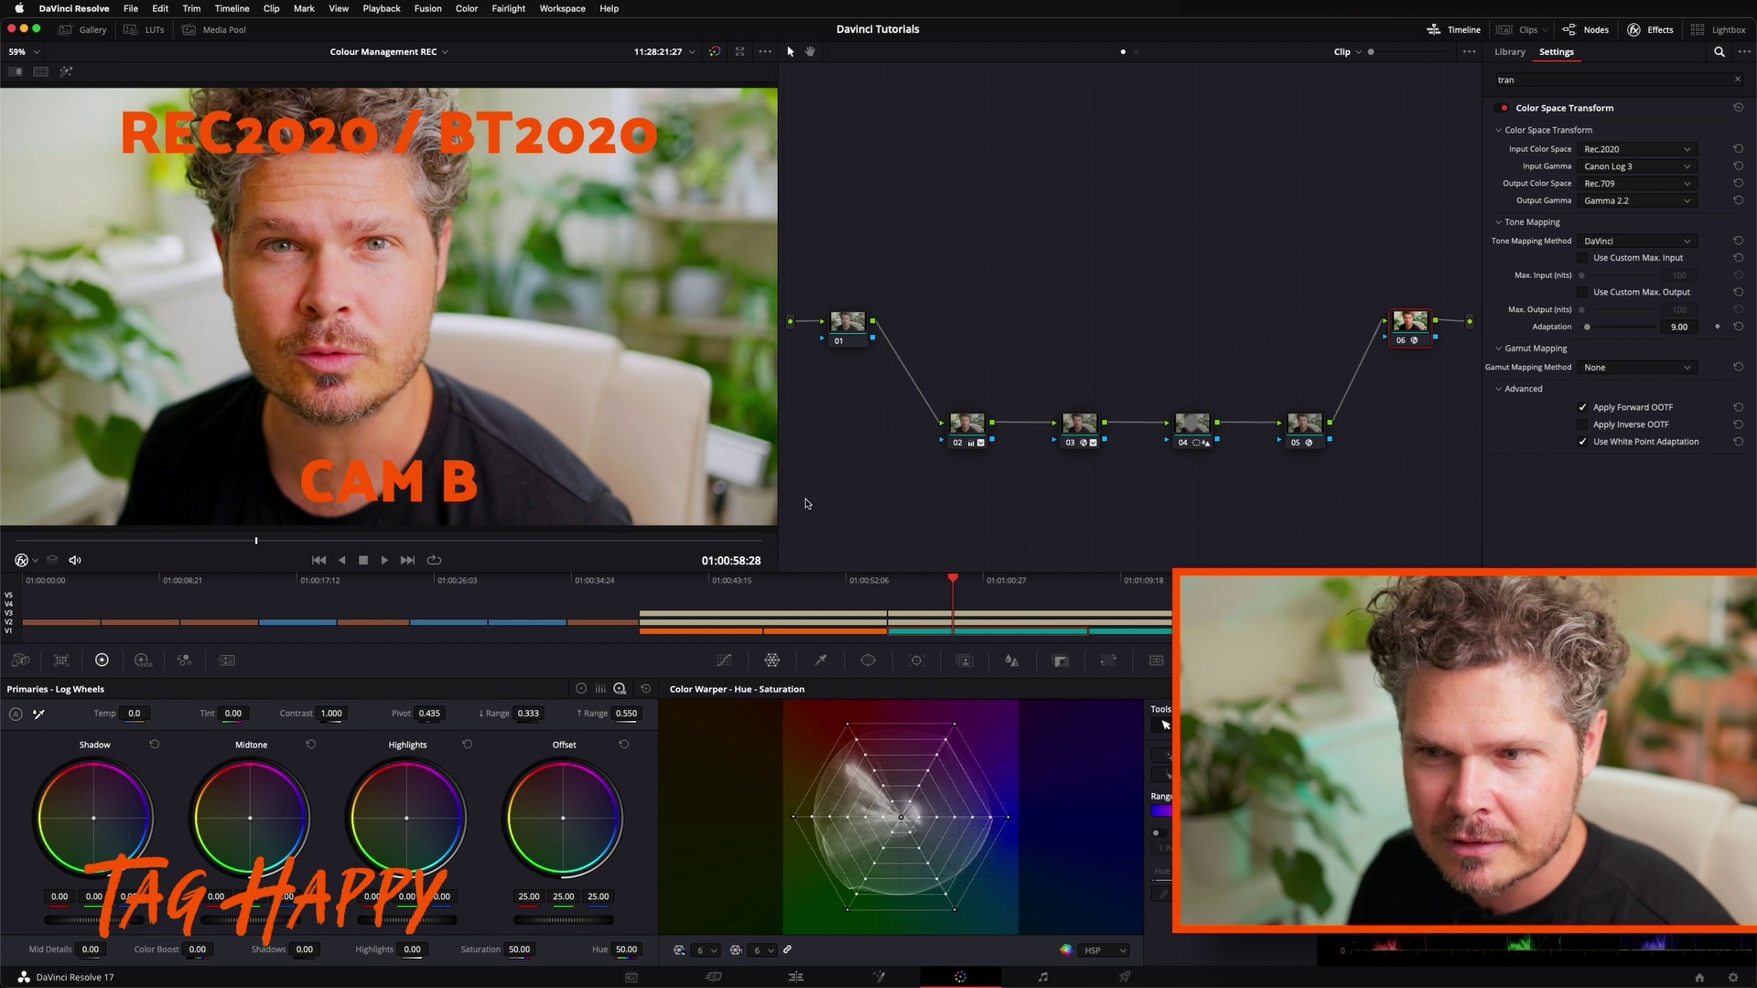
pyautogui.click(727, 582)
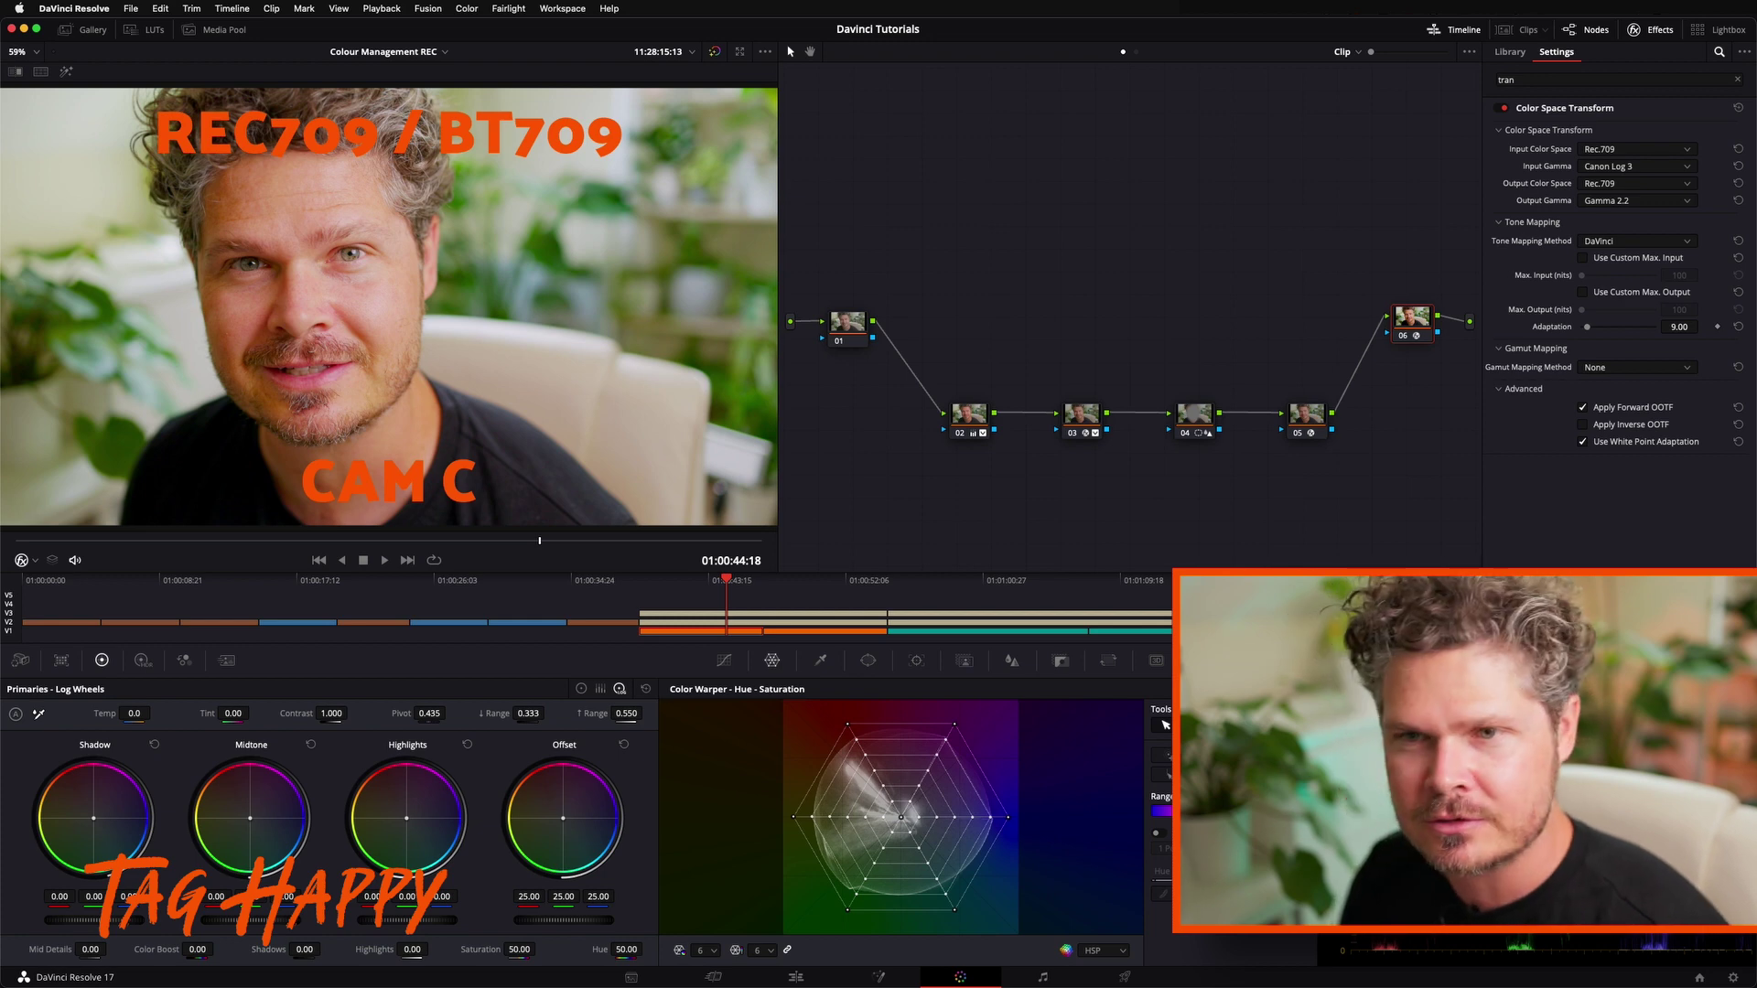
pyautogui.press('Down')
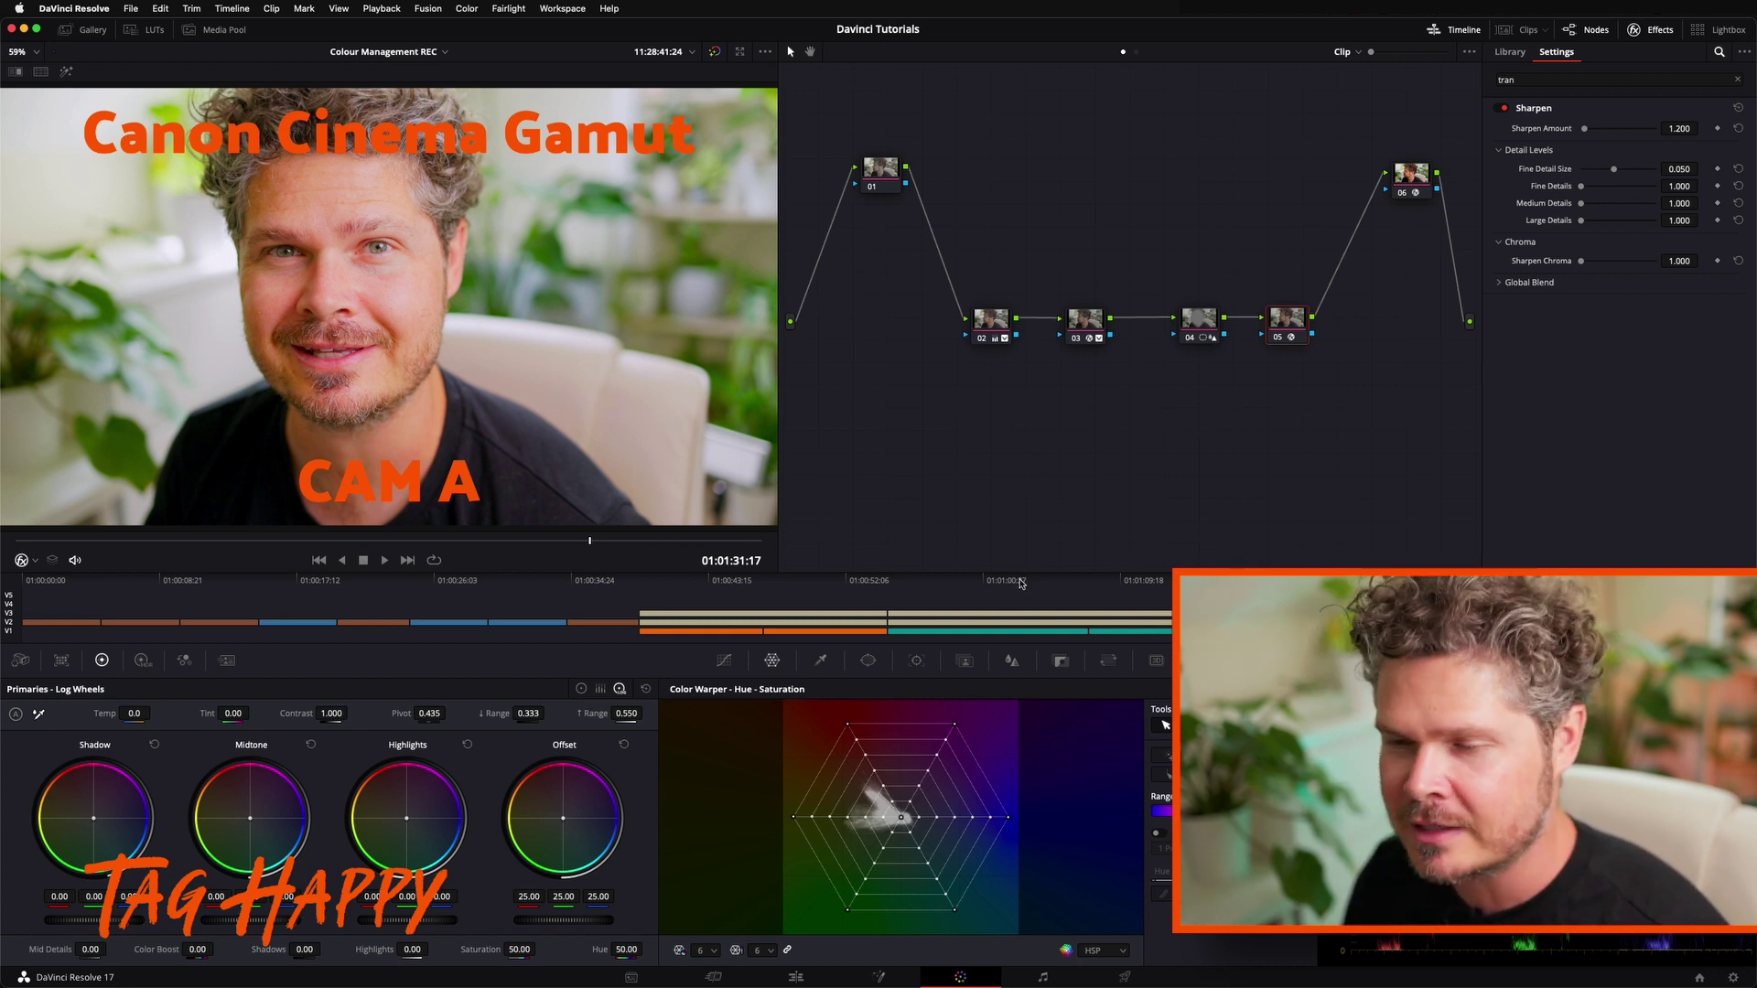
pyautogui.click(1021, 583)
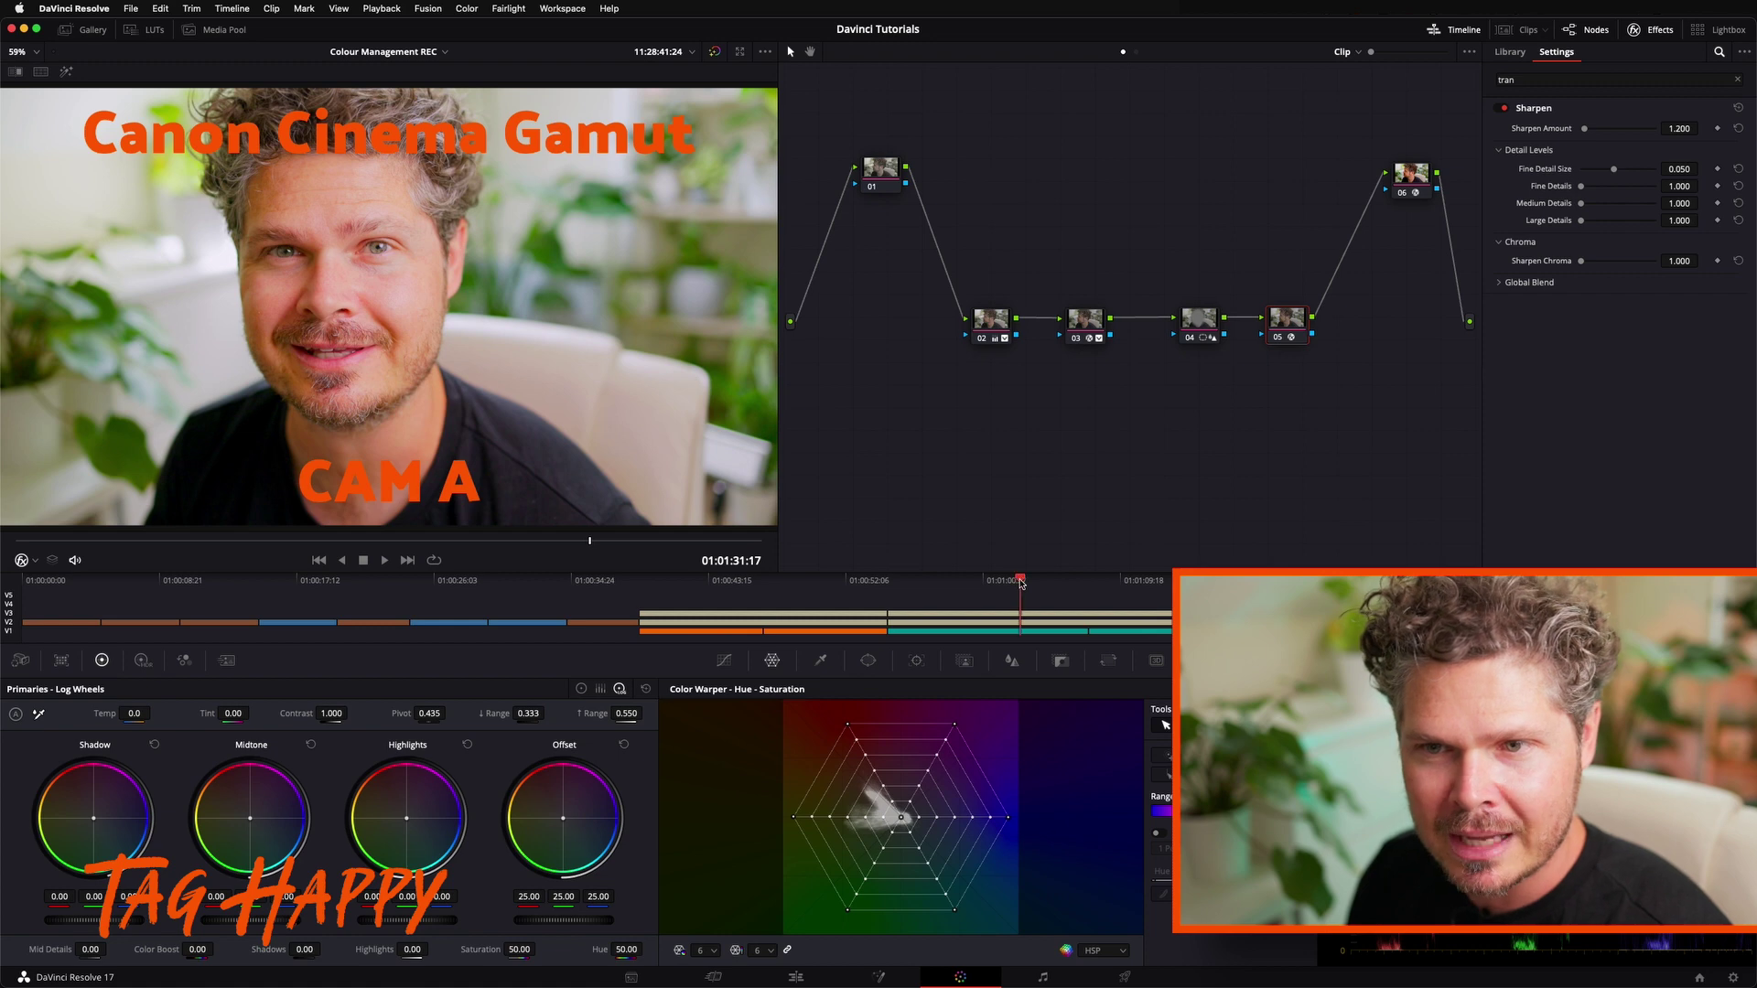
pyautogui.click(726, 583)
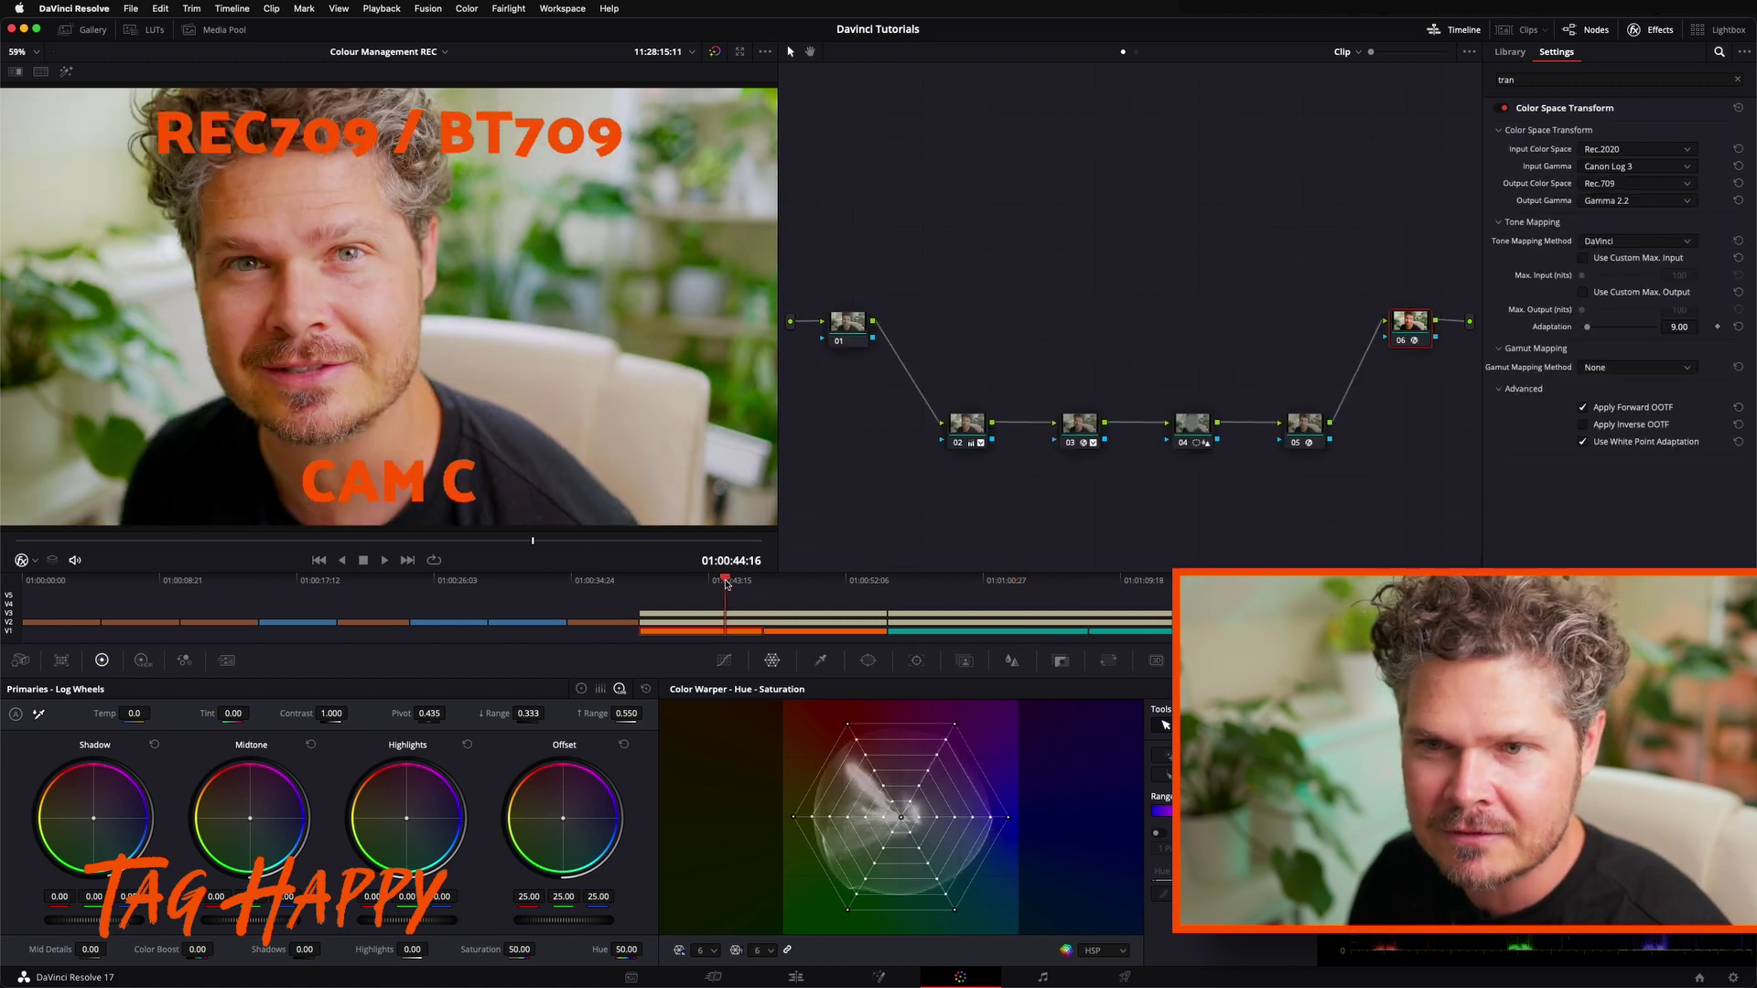
pyautogui.click(979, 583)
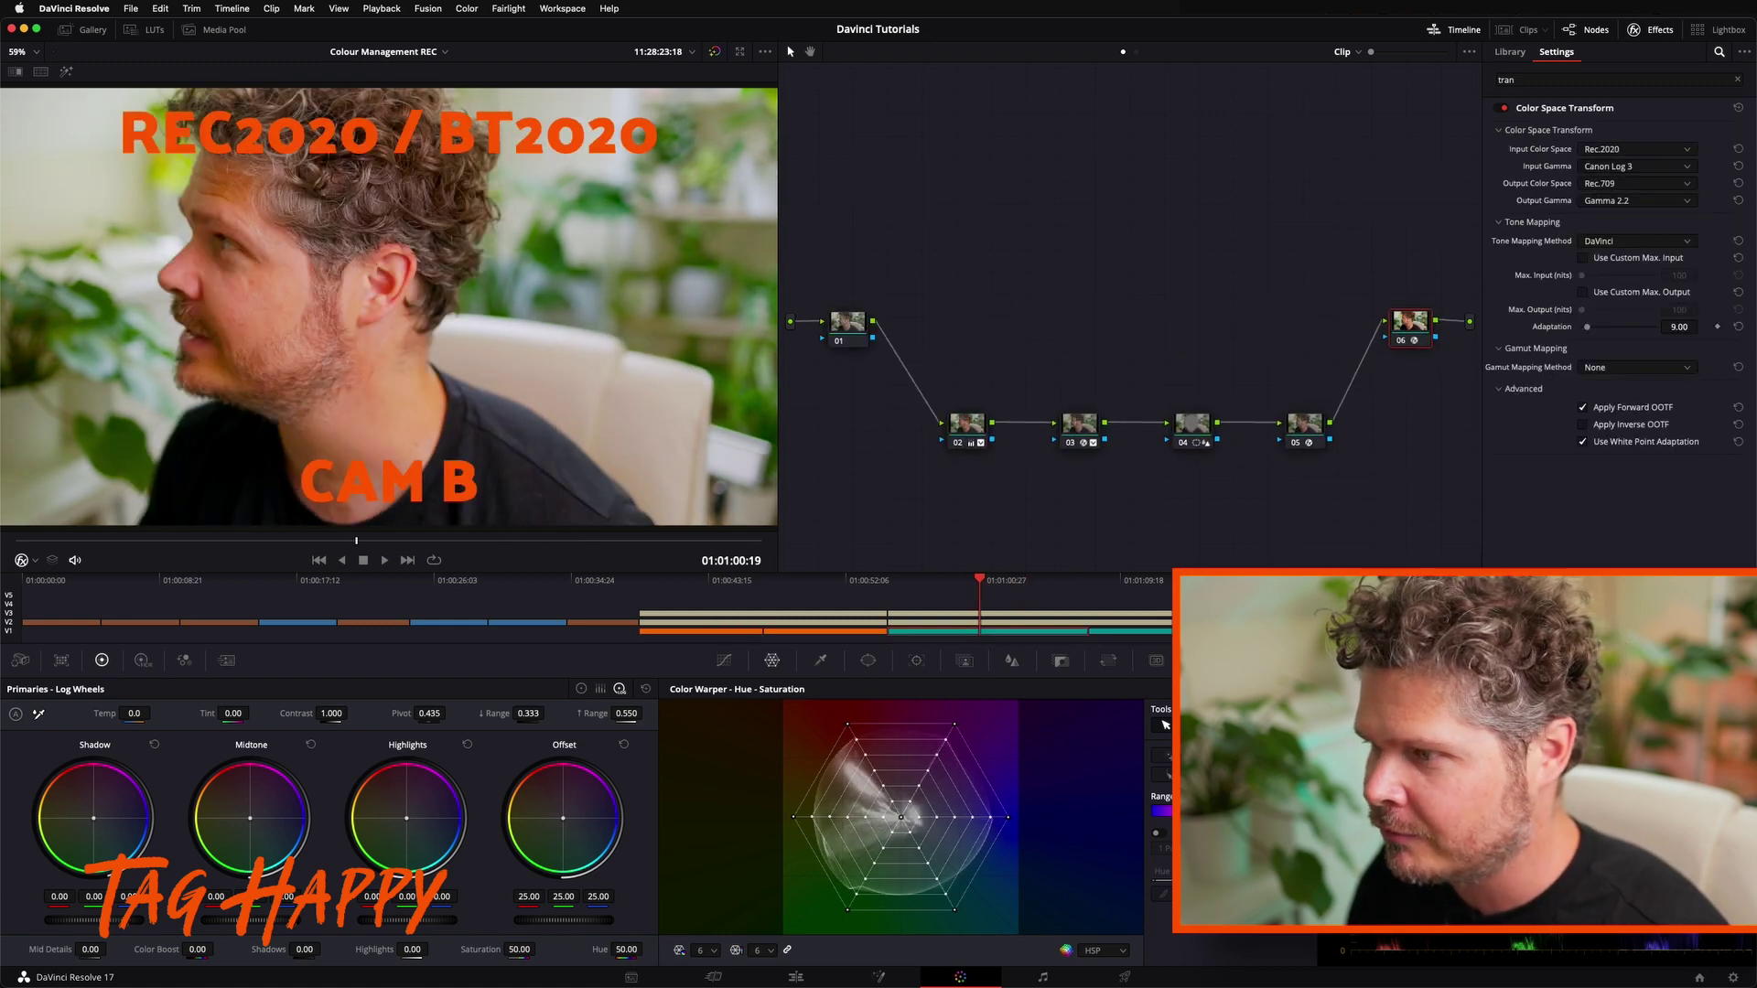
pyautogui.click(1396, 580)
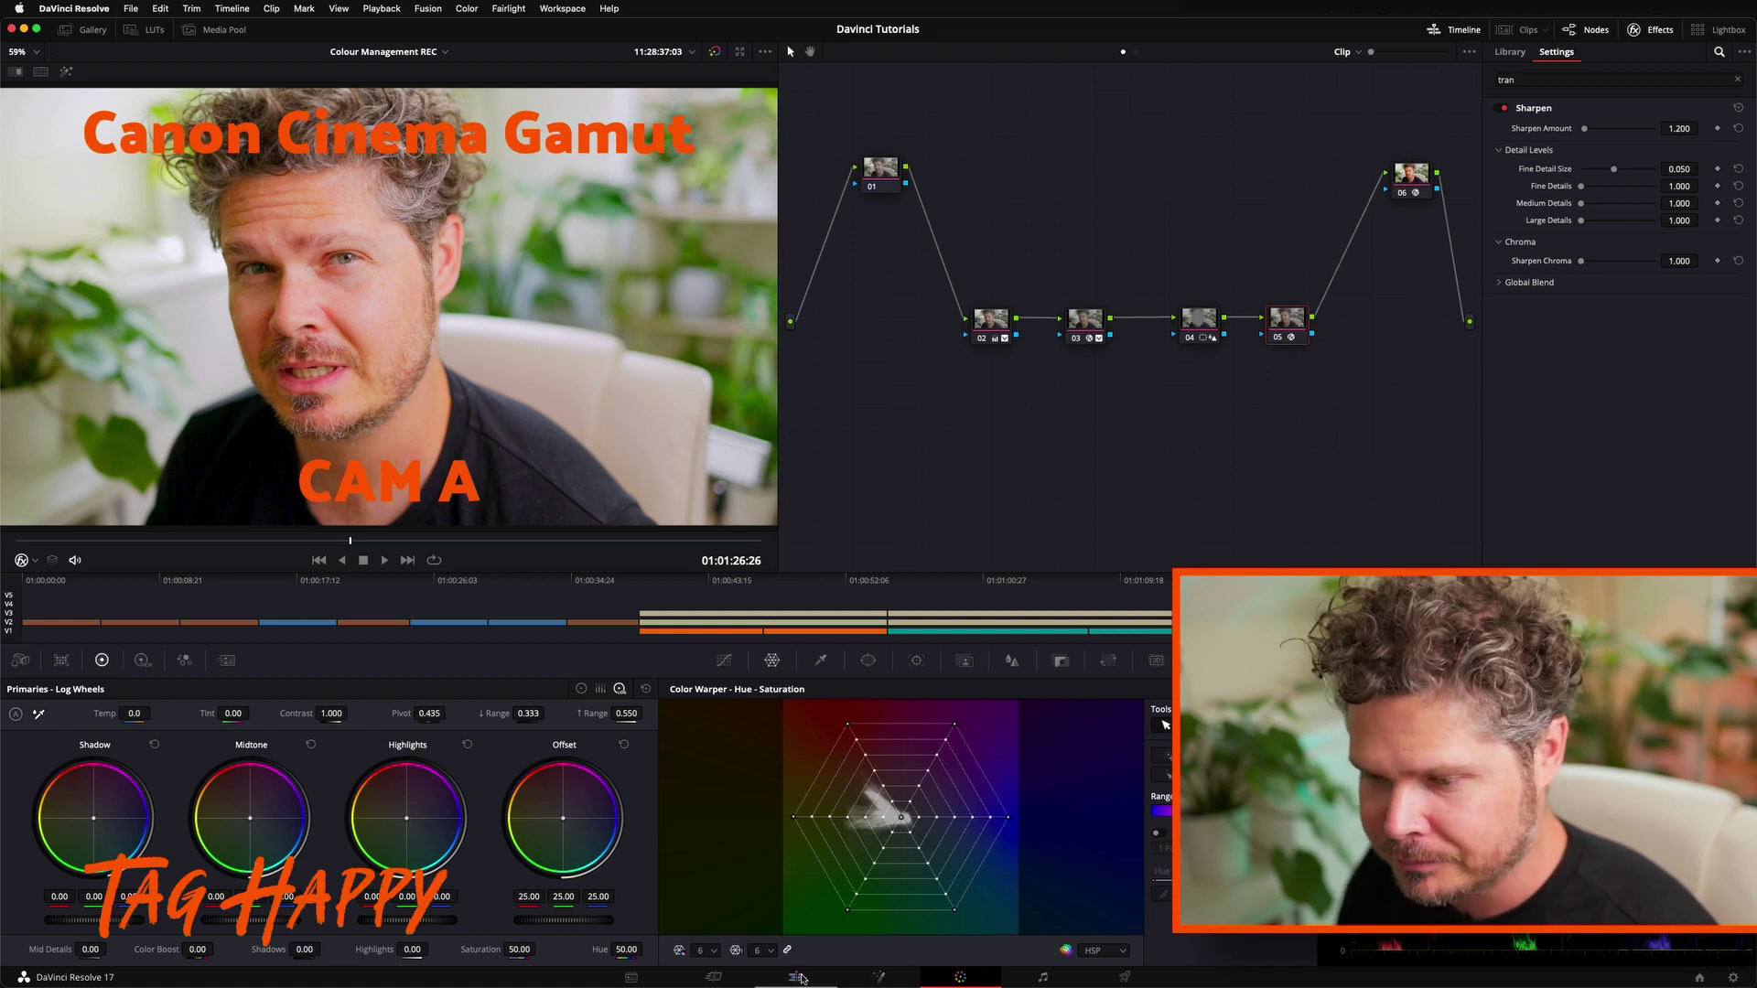
pyautogui.click(793, 978)
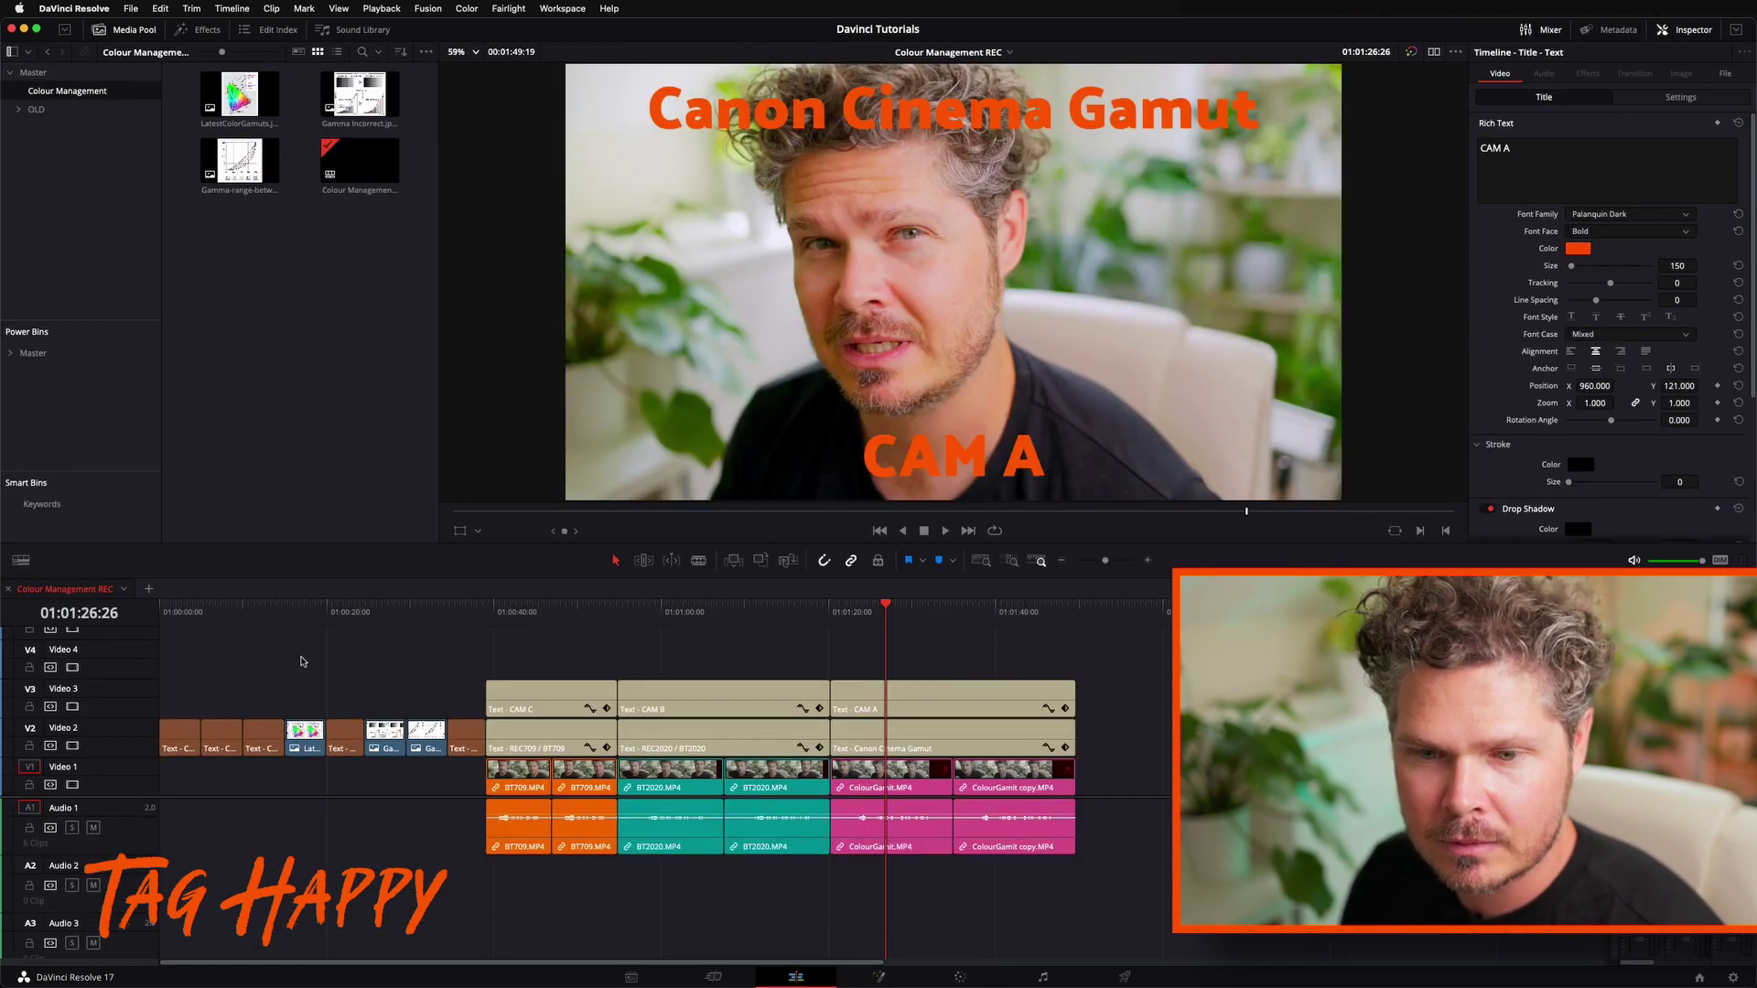
pyautogui.click(202, 612)
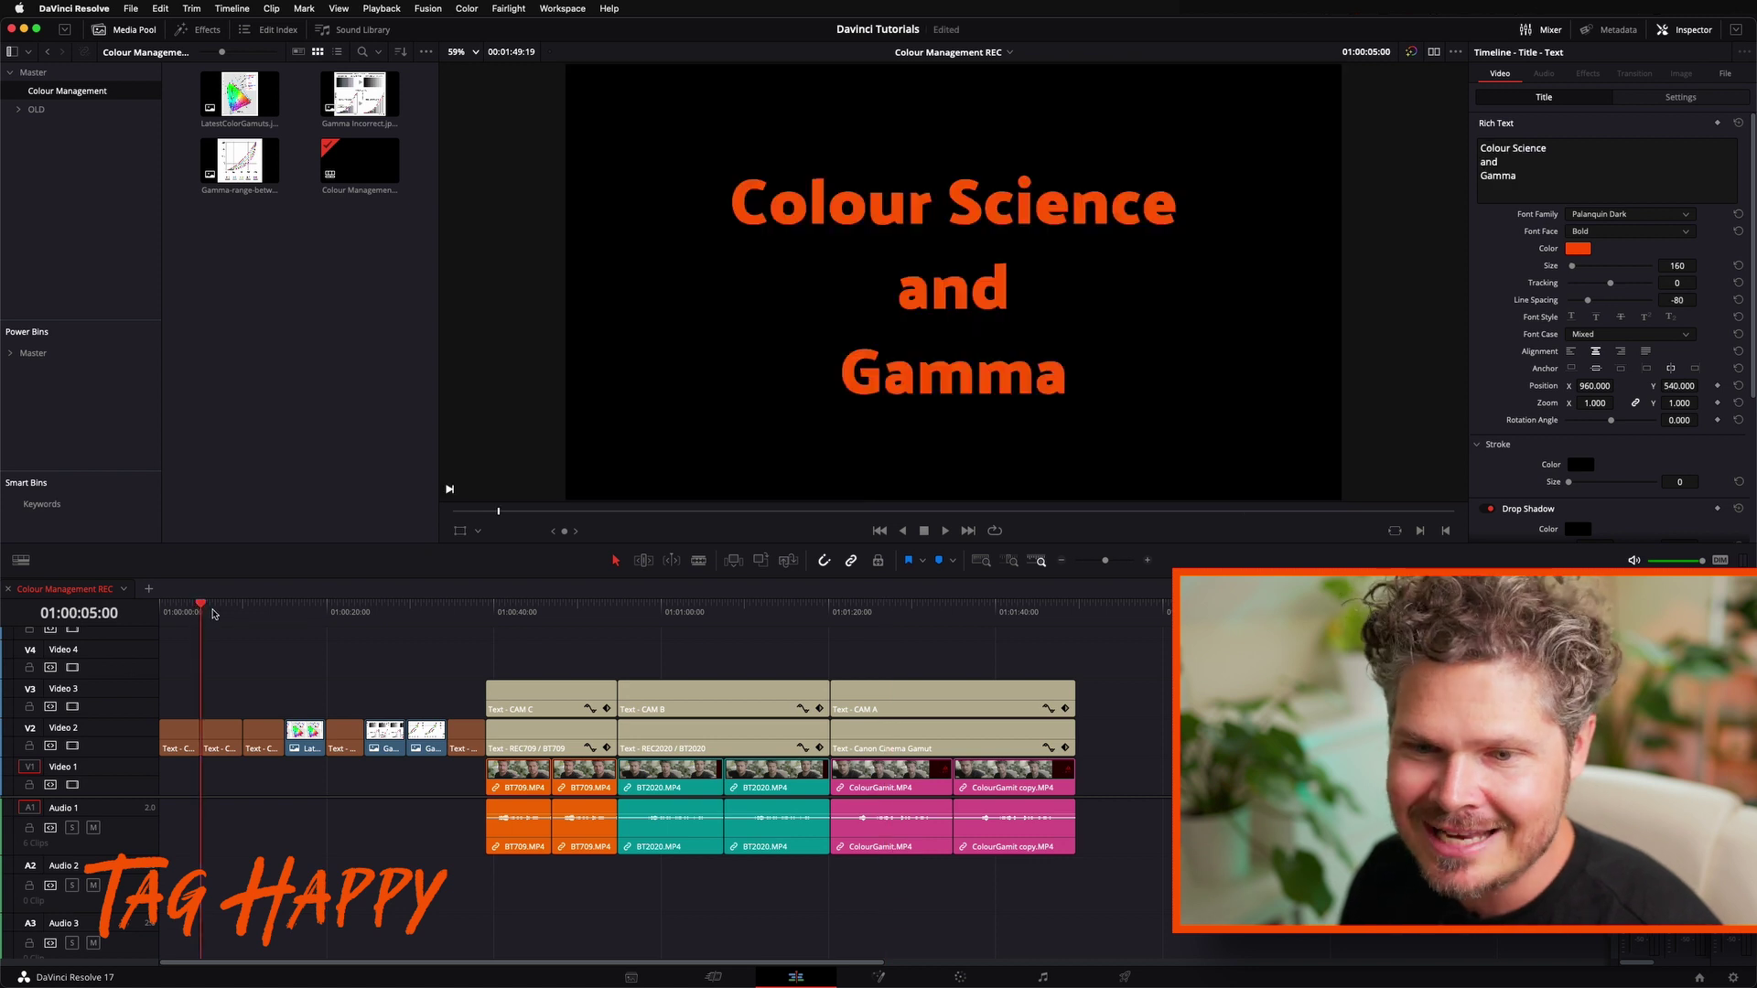
pyautogui.click(217, 609)
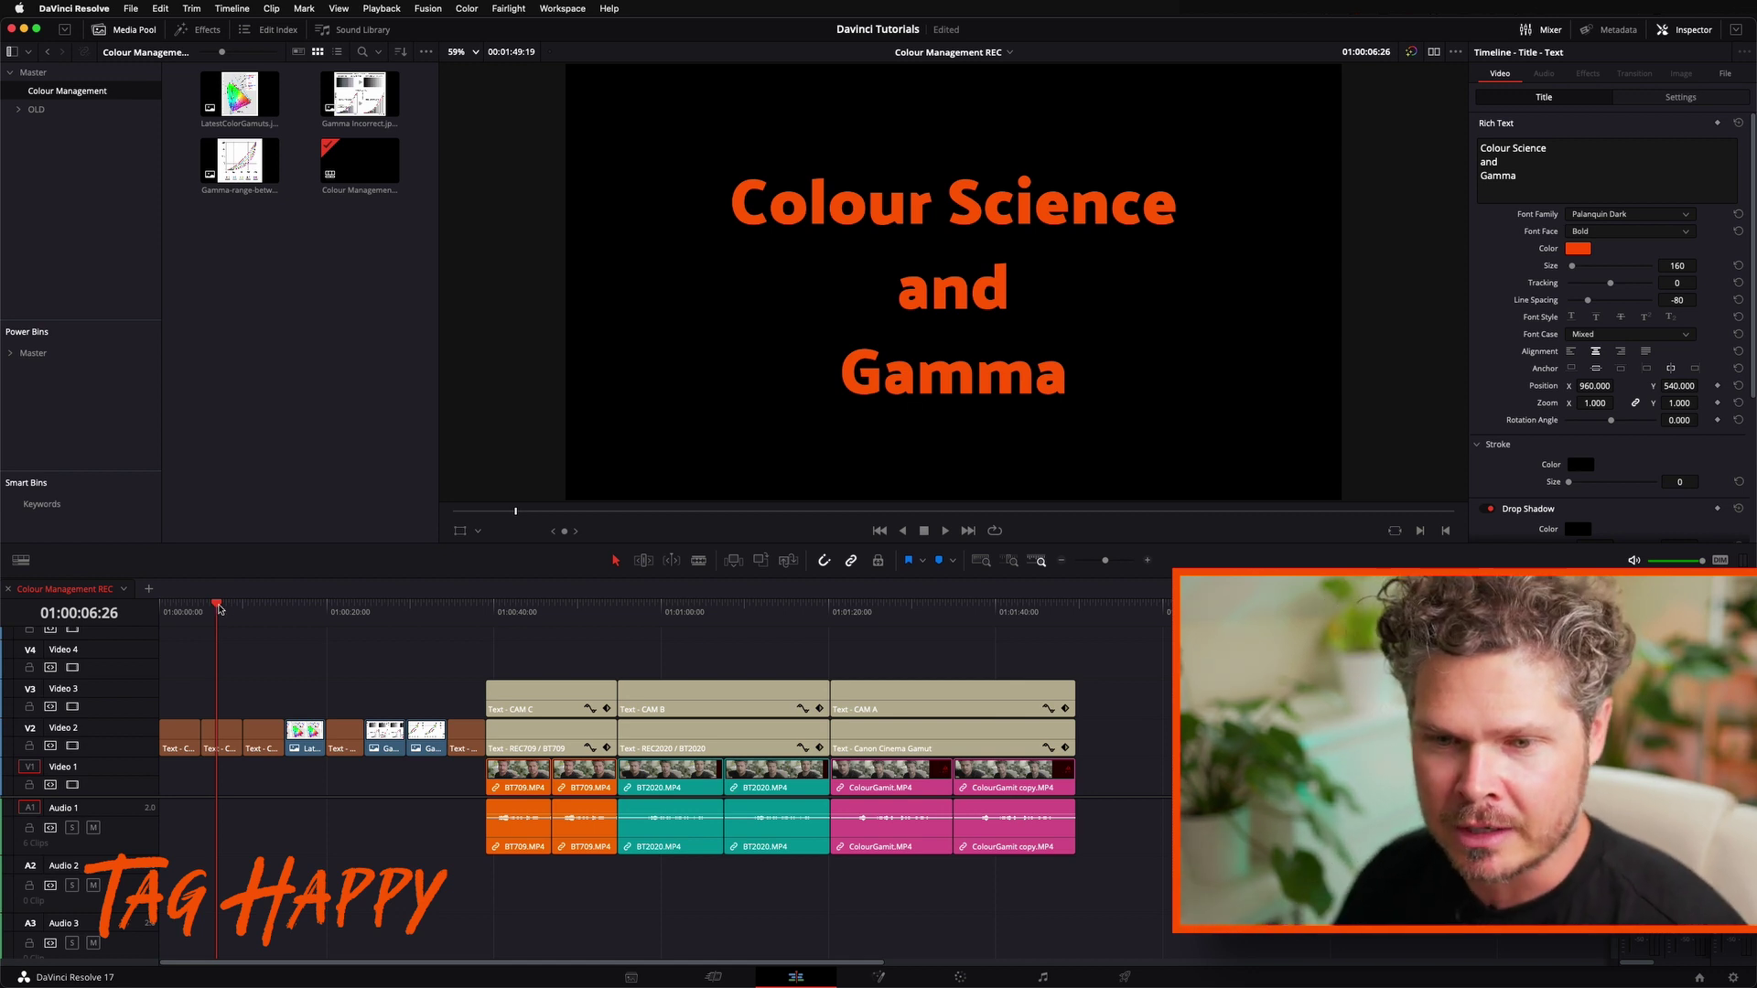
pyautogui.click(257, 608)
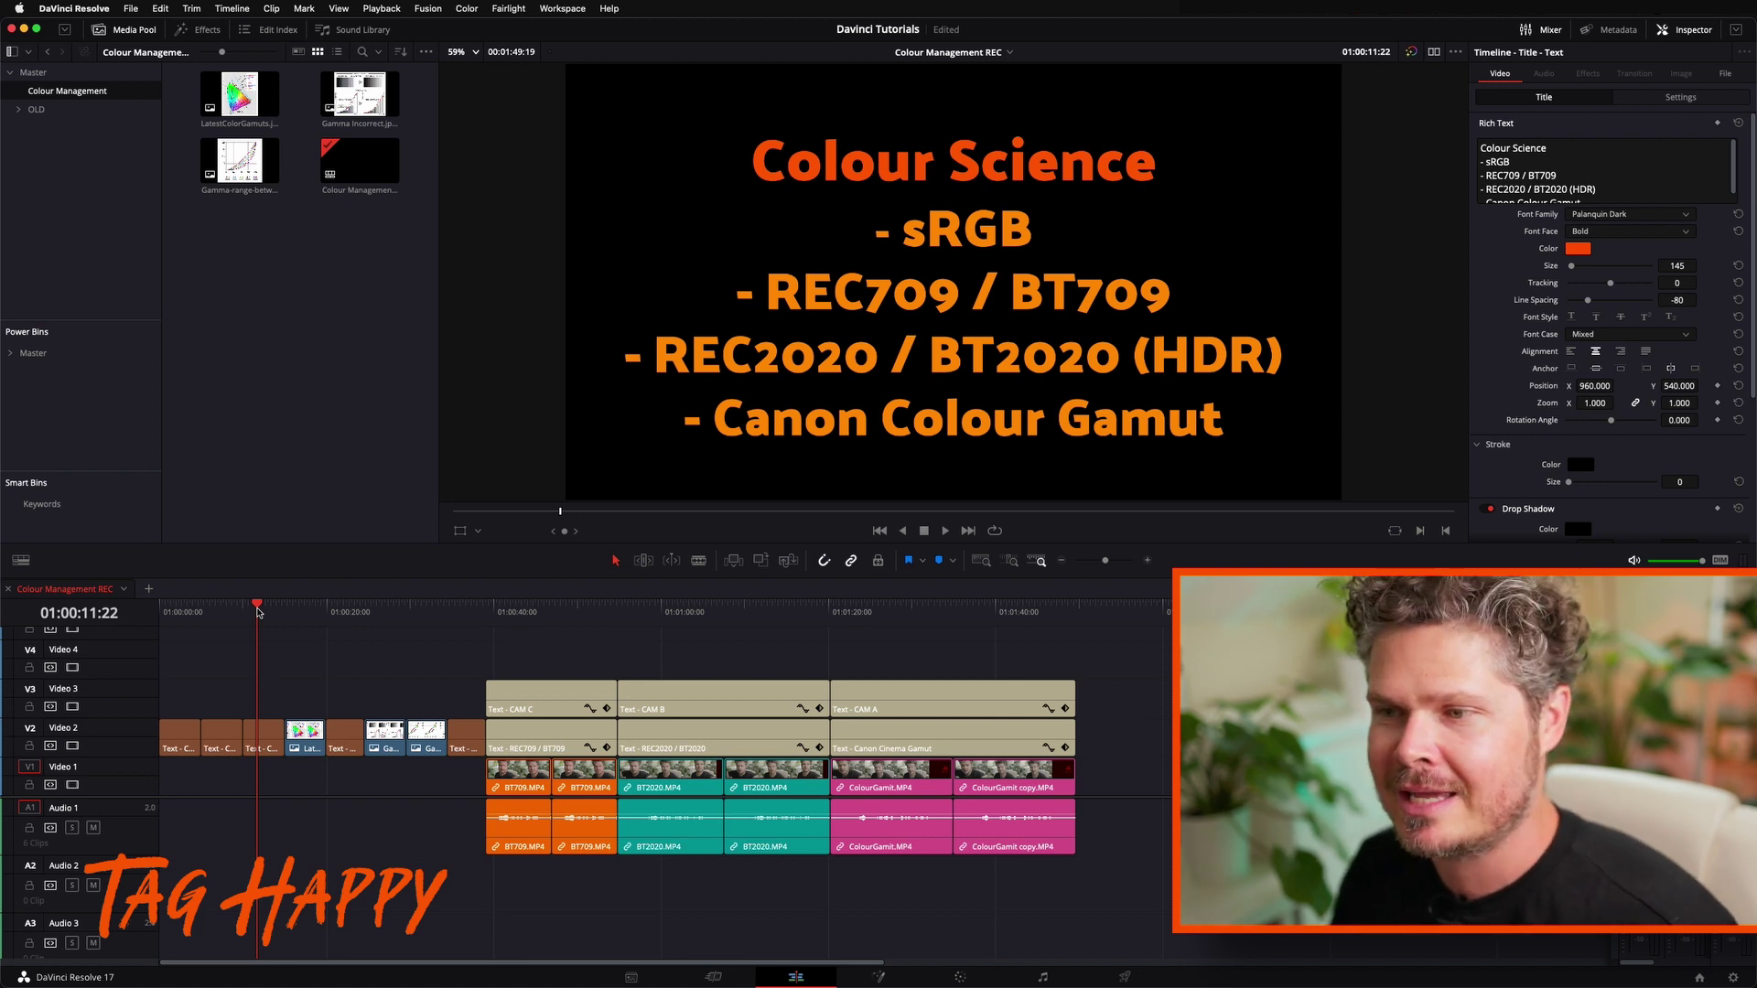
pyautogui.moveTo(257, 612); pyautogui.dragTo(344, 612)
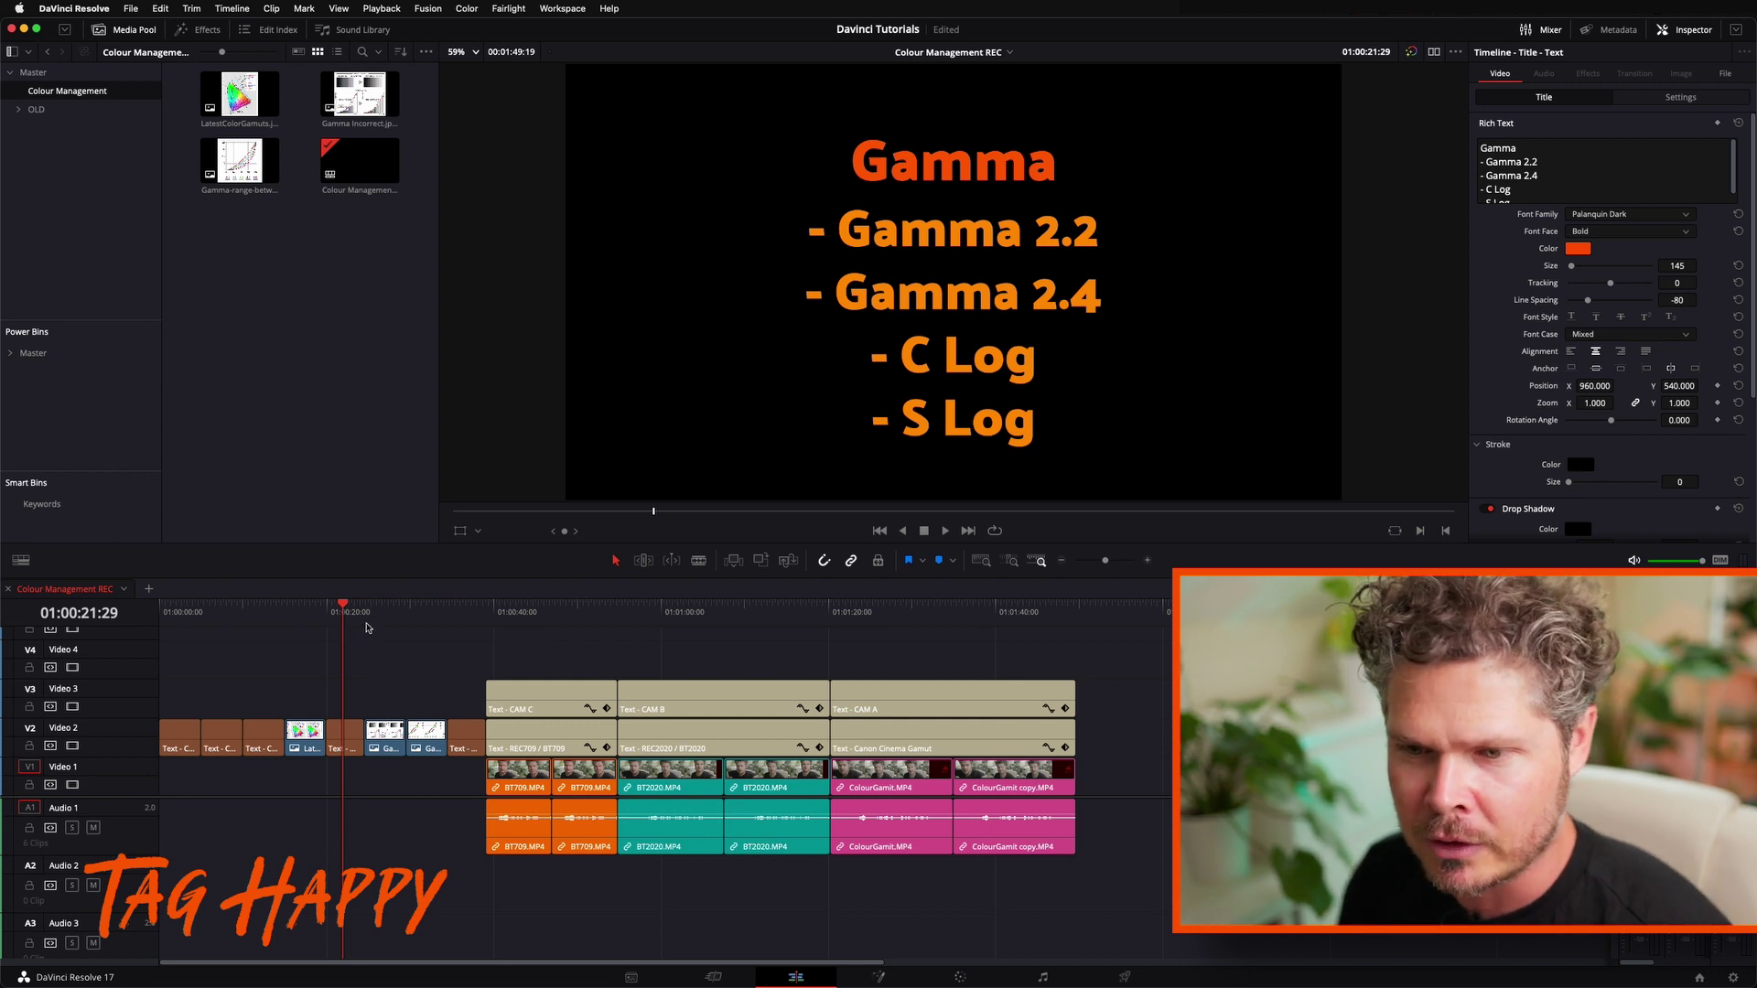
pyautogui.click(464, 609)
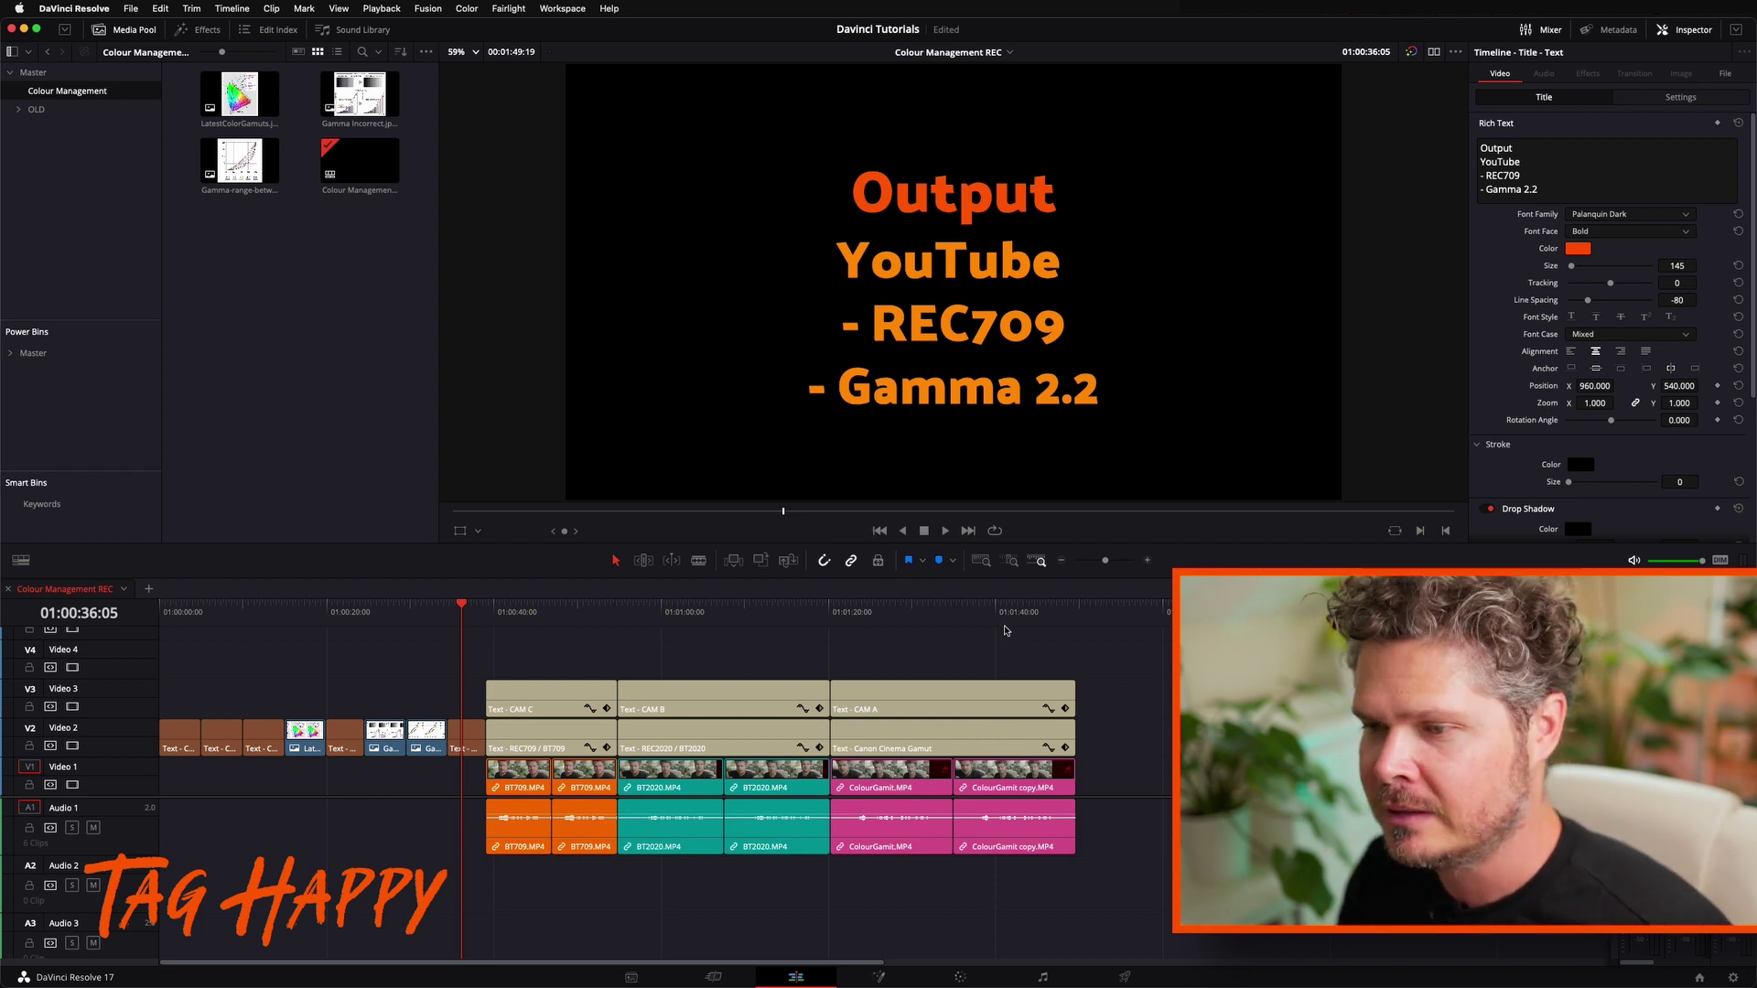
pyautogui.click(1005, 604)
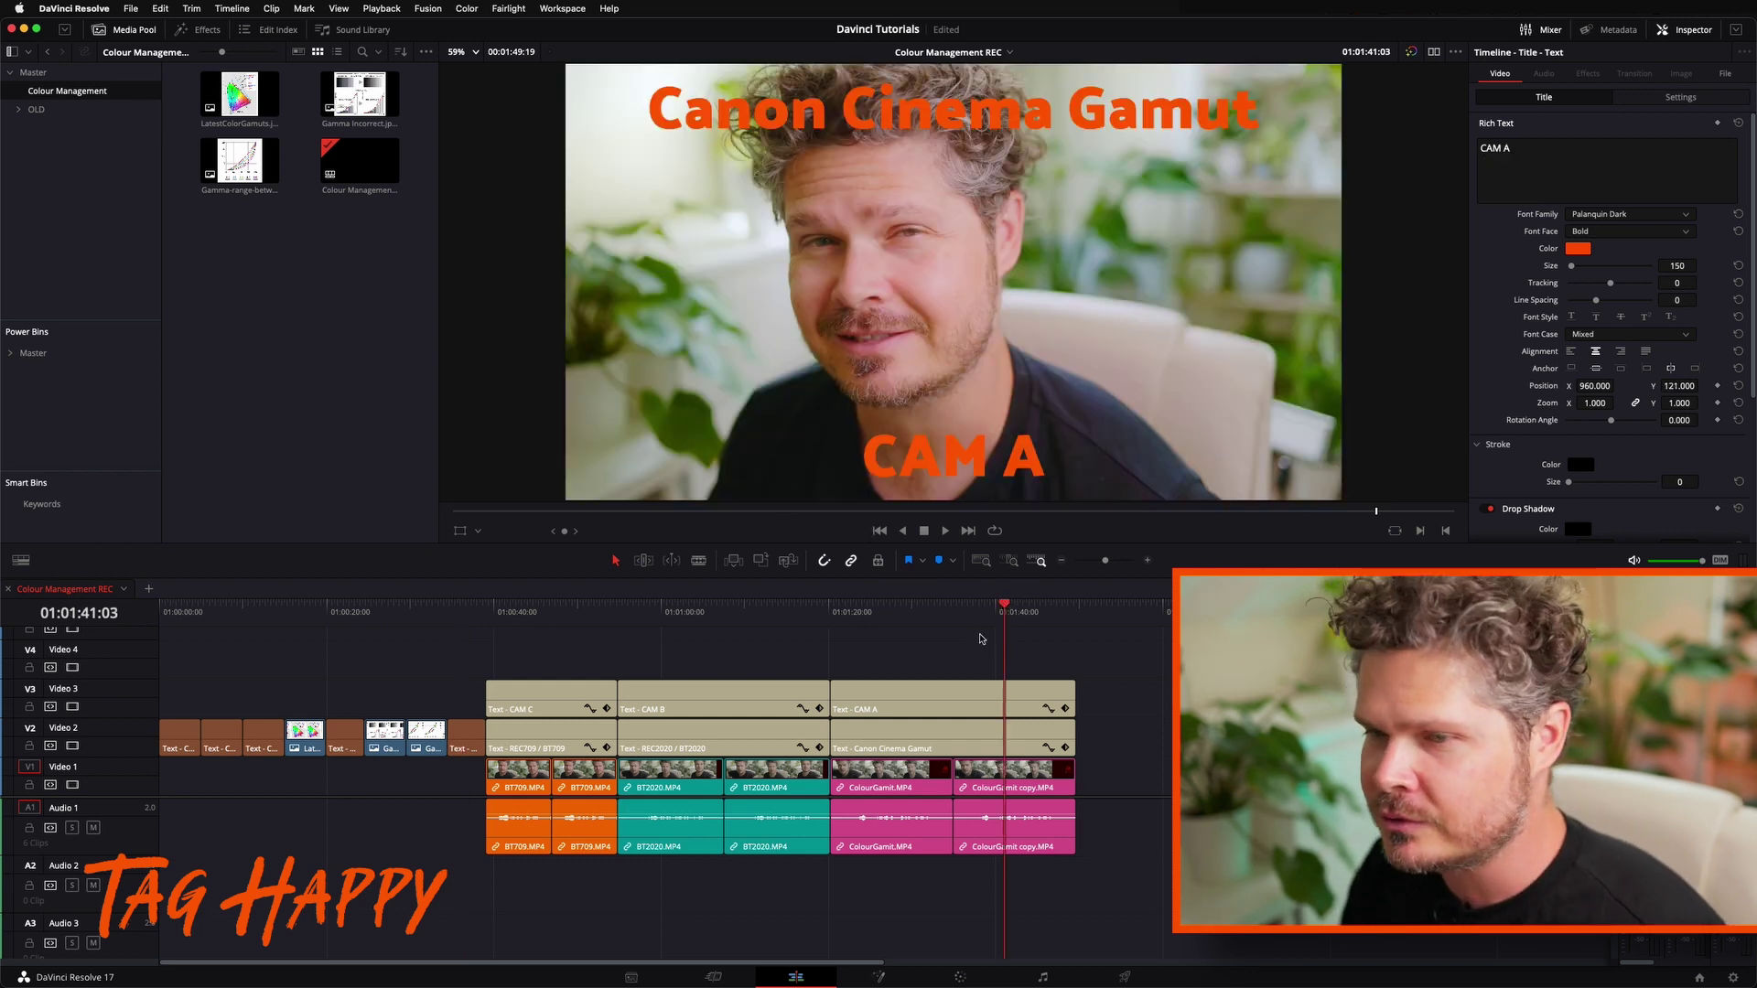
# Open the Color page and review Color Management settings via Shift+9 before closing them
pyautogui.click(960, 979)
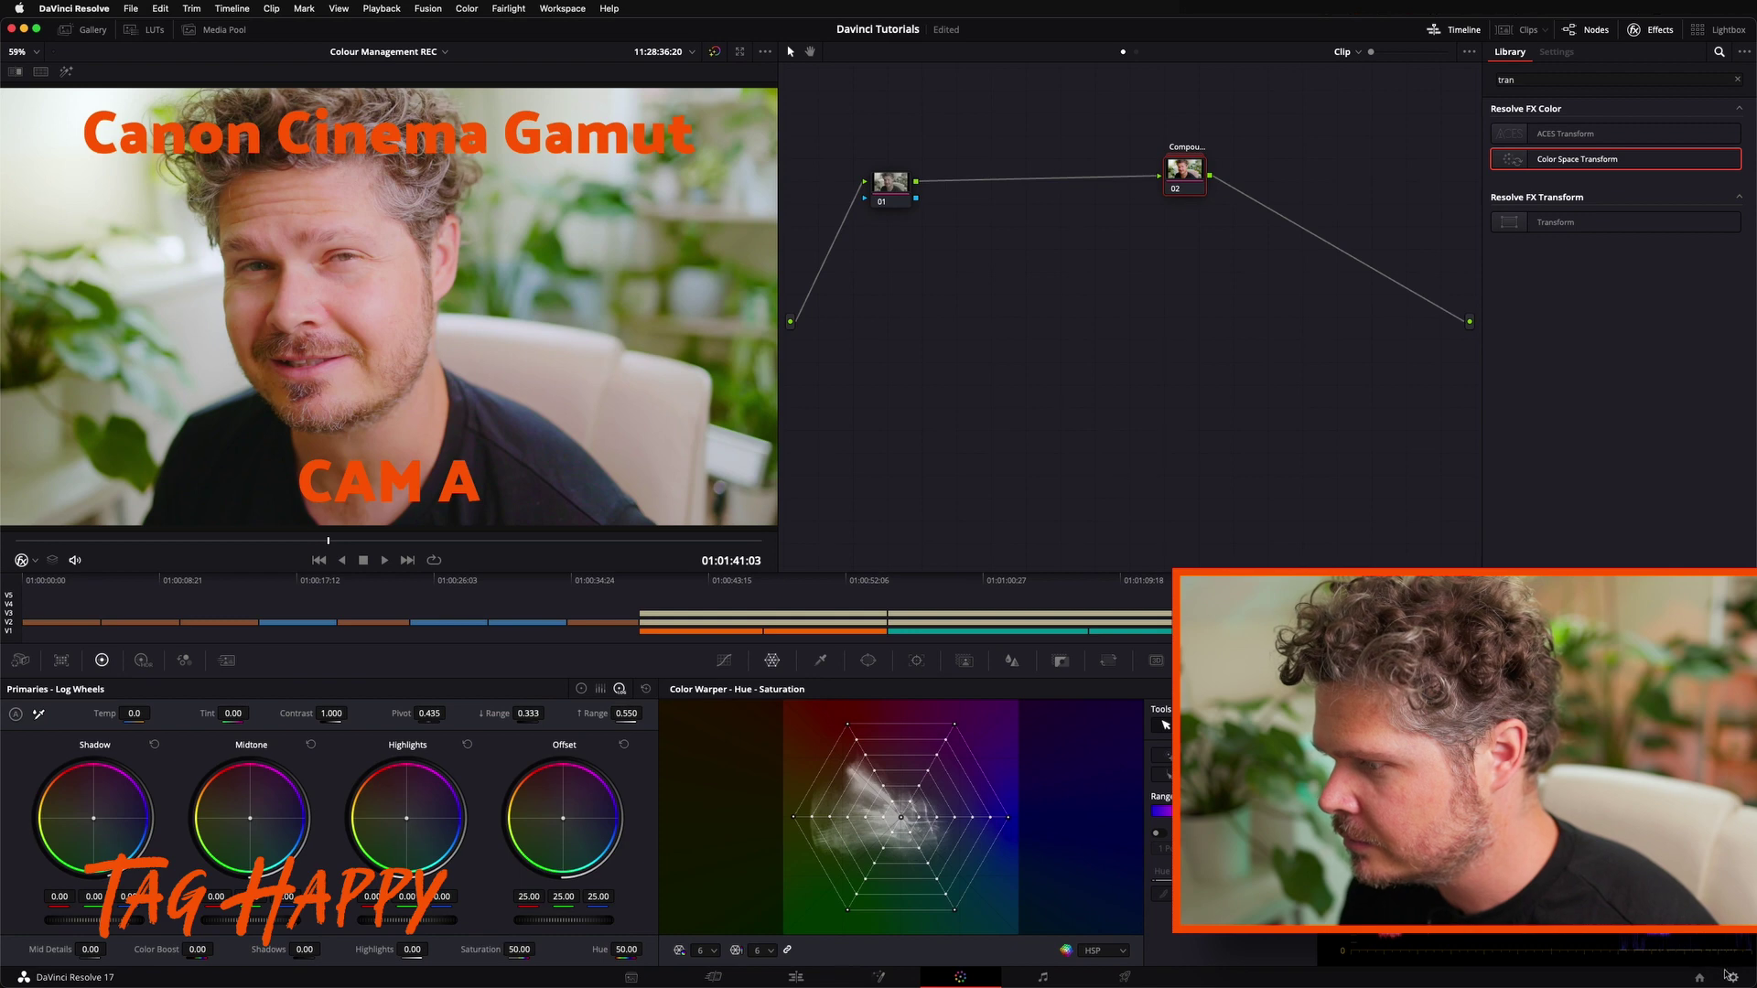
pyautogui.hotkey('shift', '9')
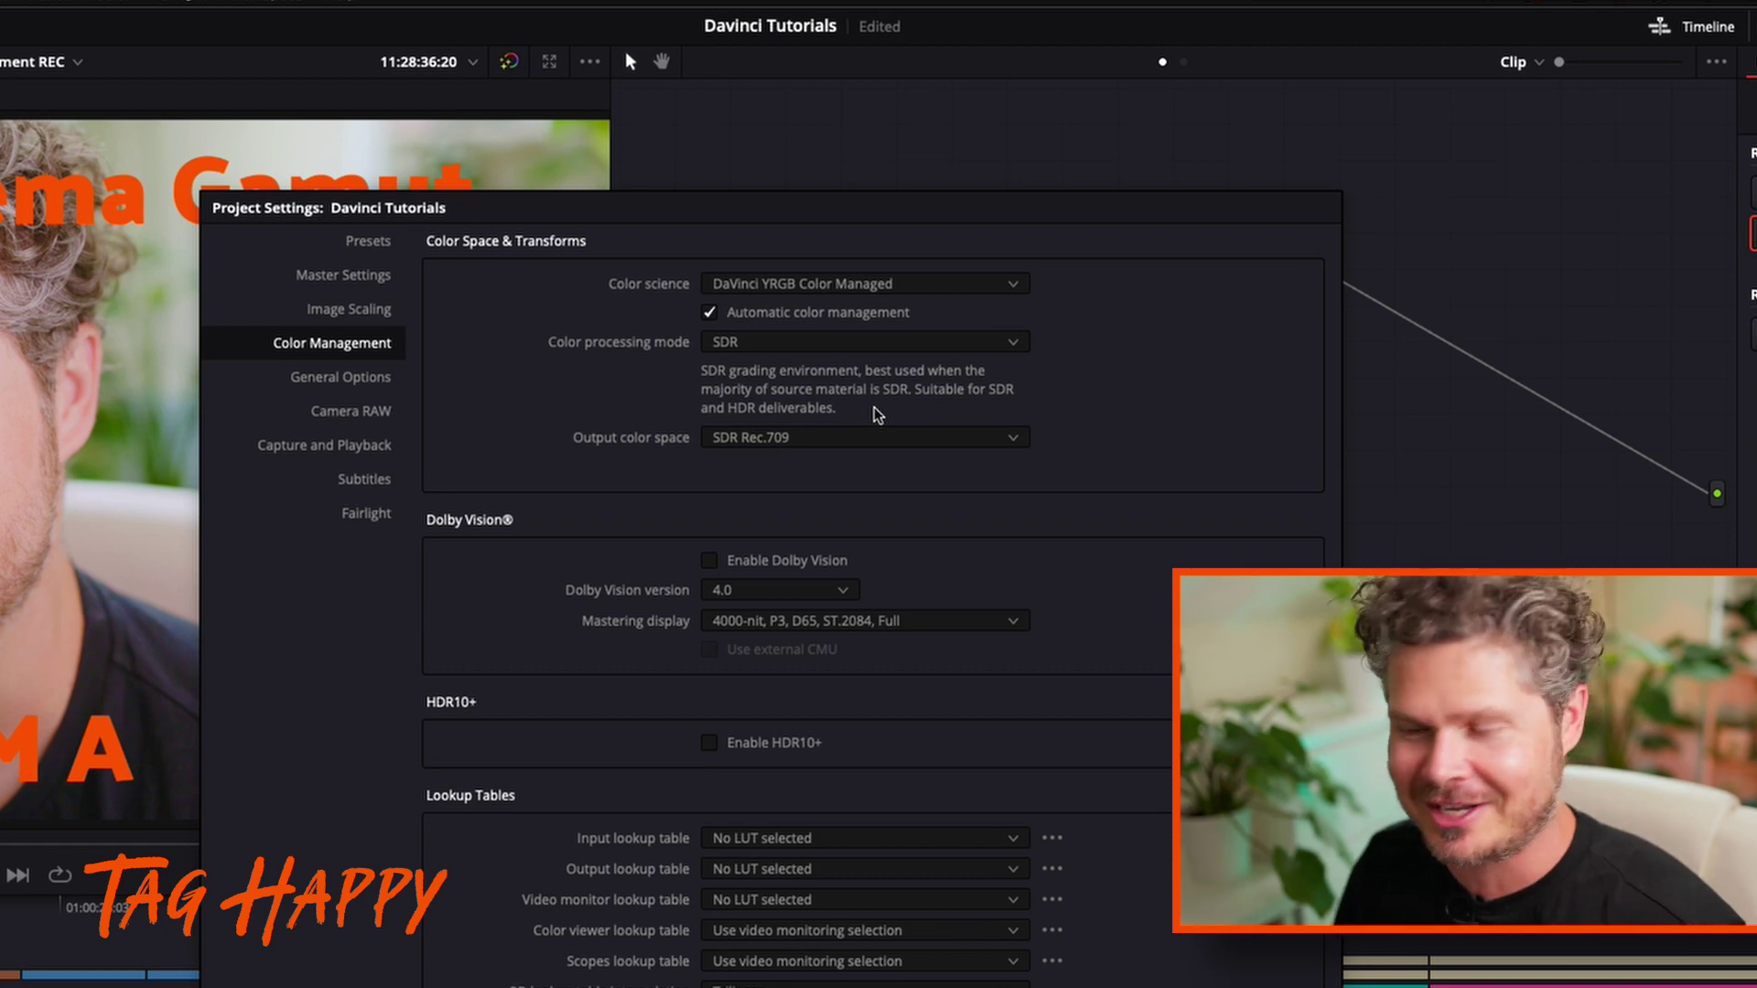
pyautogui.press('Return')
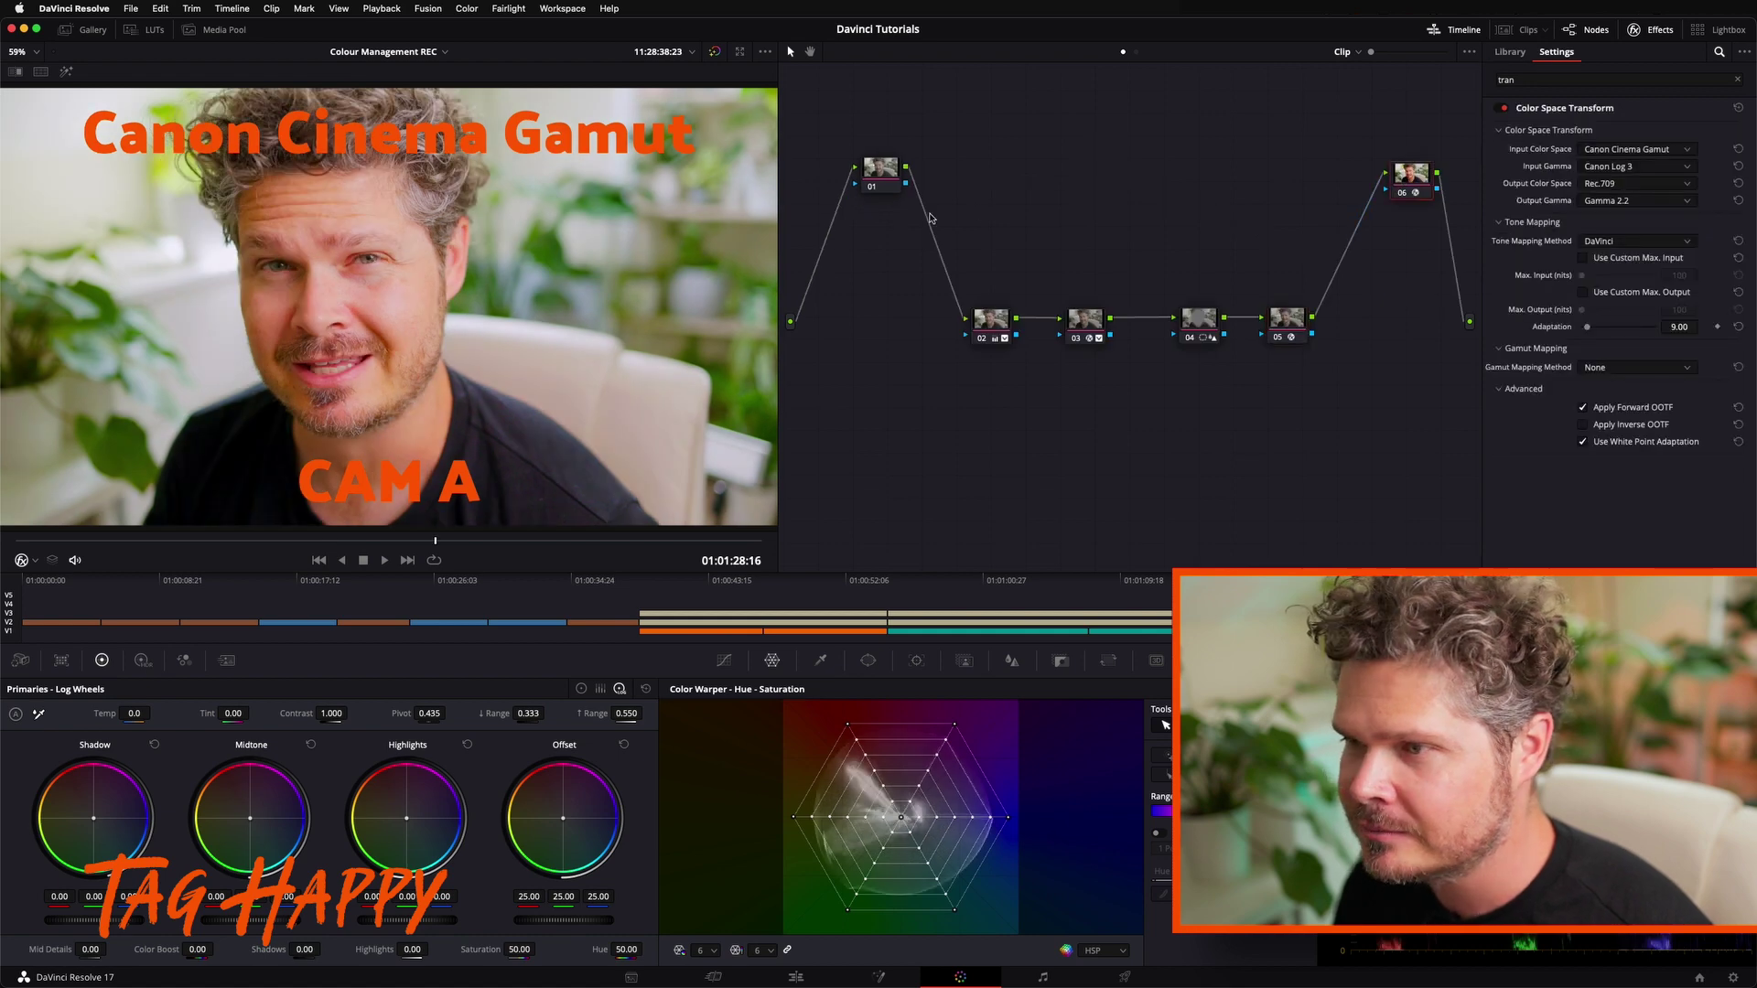
# Turn grading nodes 02–05 off and back on to compare CAM A with and without the grade
pyautogui.moveTo(913, 249); pyautogui.dragTo(1377, 419)
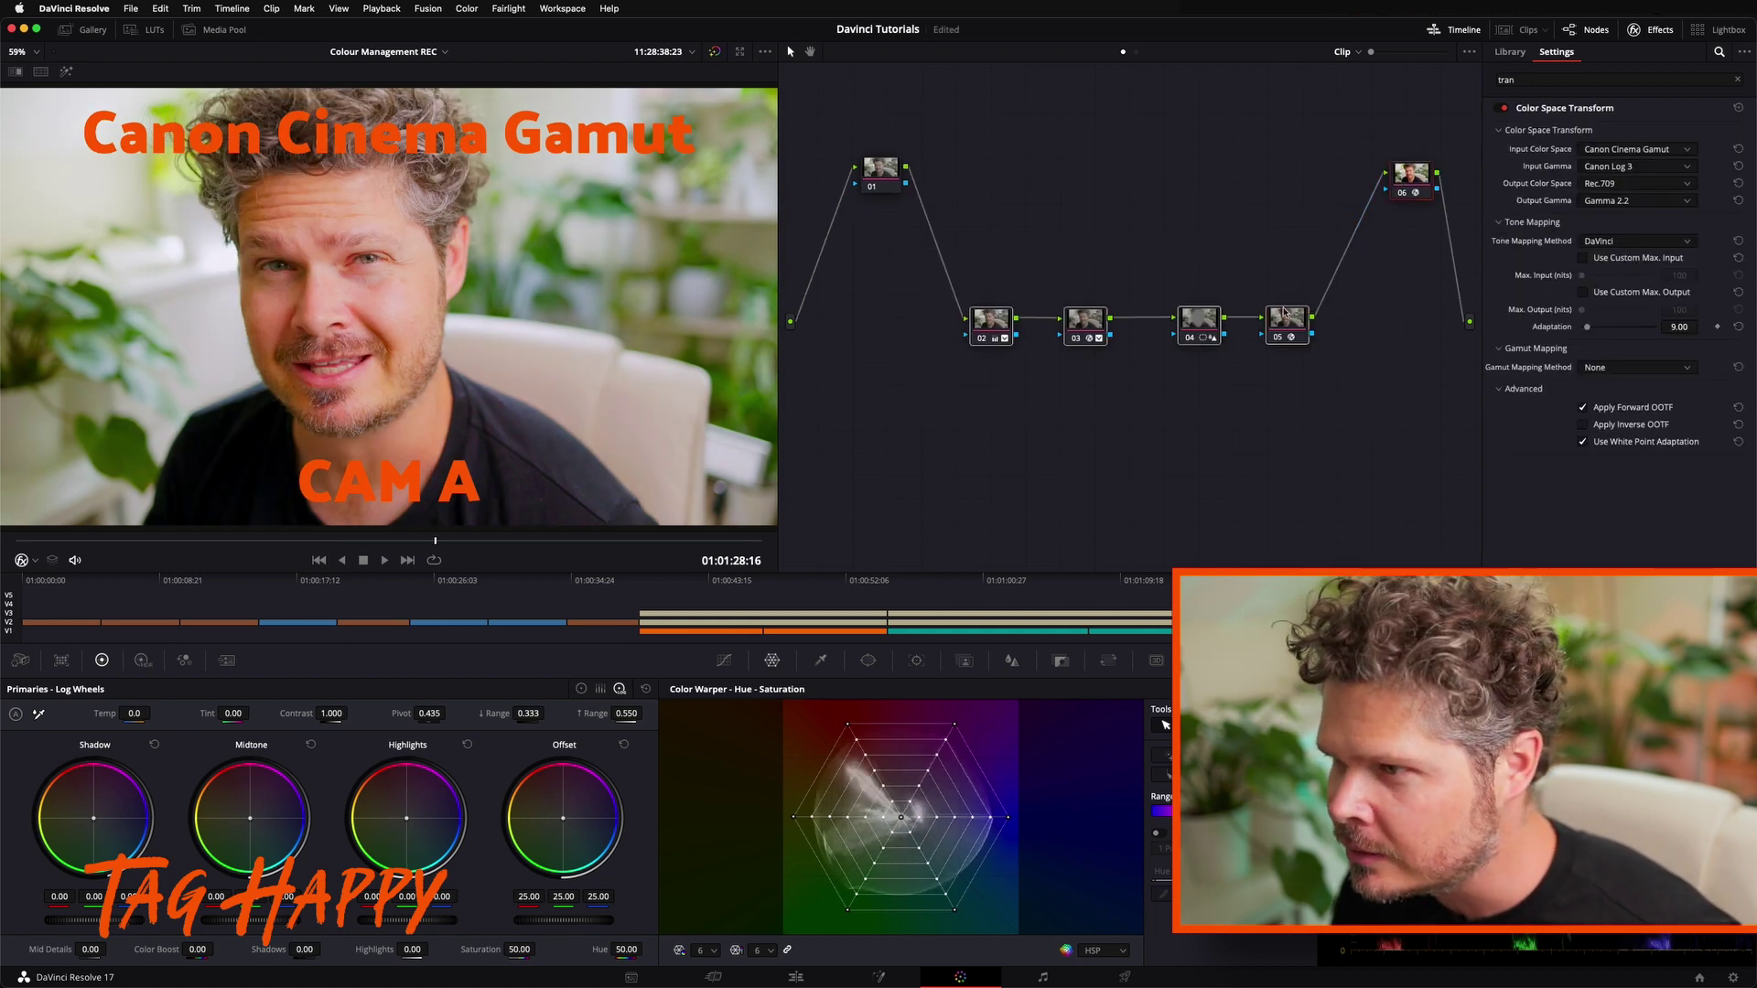
pyautogui.click(1282, 339)
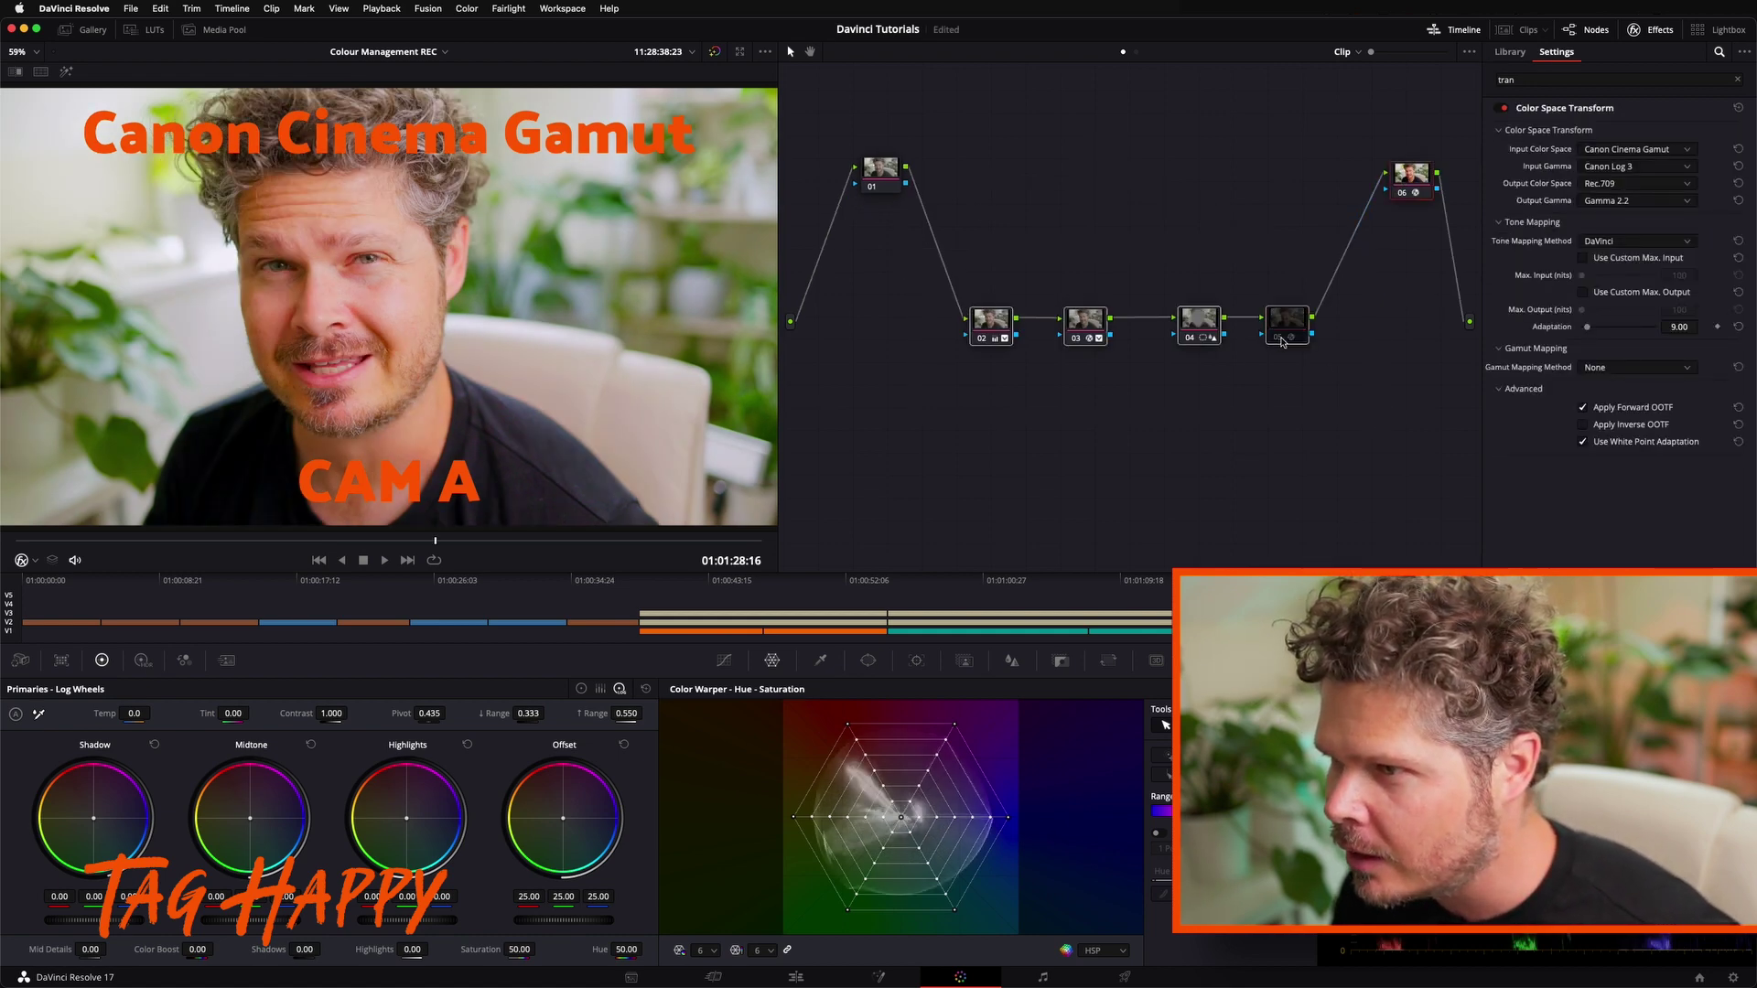
pyautogui.click(1190, 337)
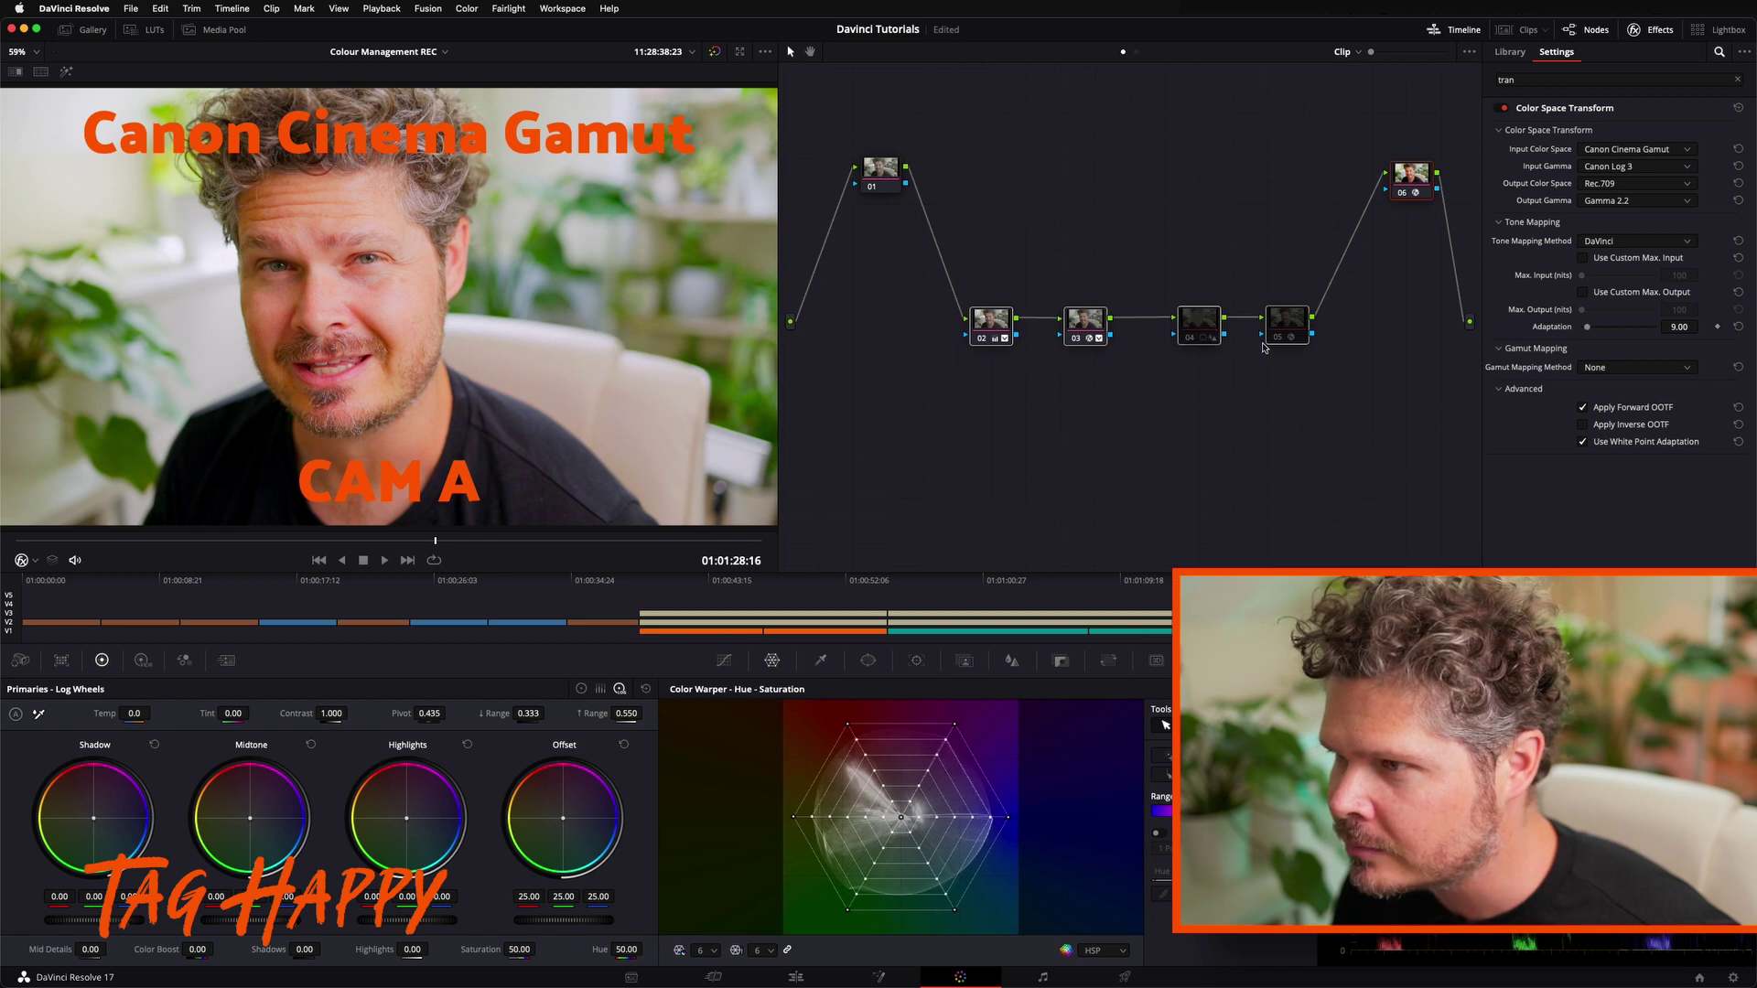
pyautogui.click(1076, 338)
pyautogui.click(981, 339)
pyautogui.moveTo(1407, 175); pyautogui.dragTo(1410, 176)
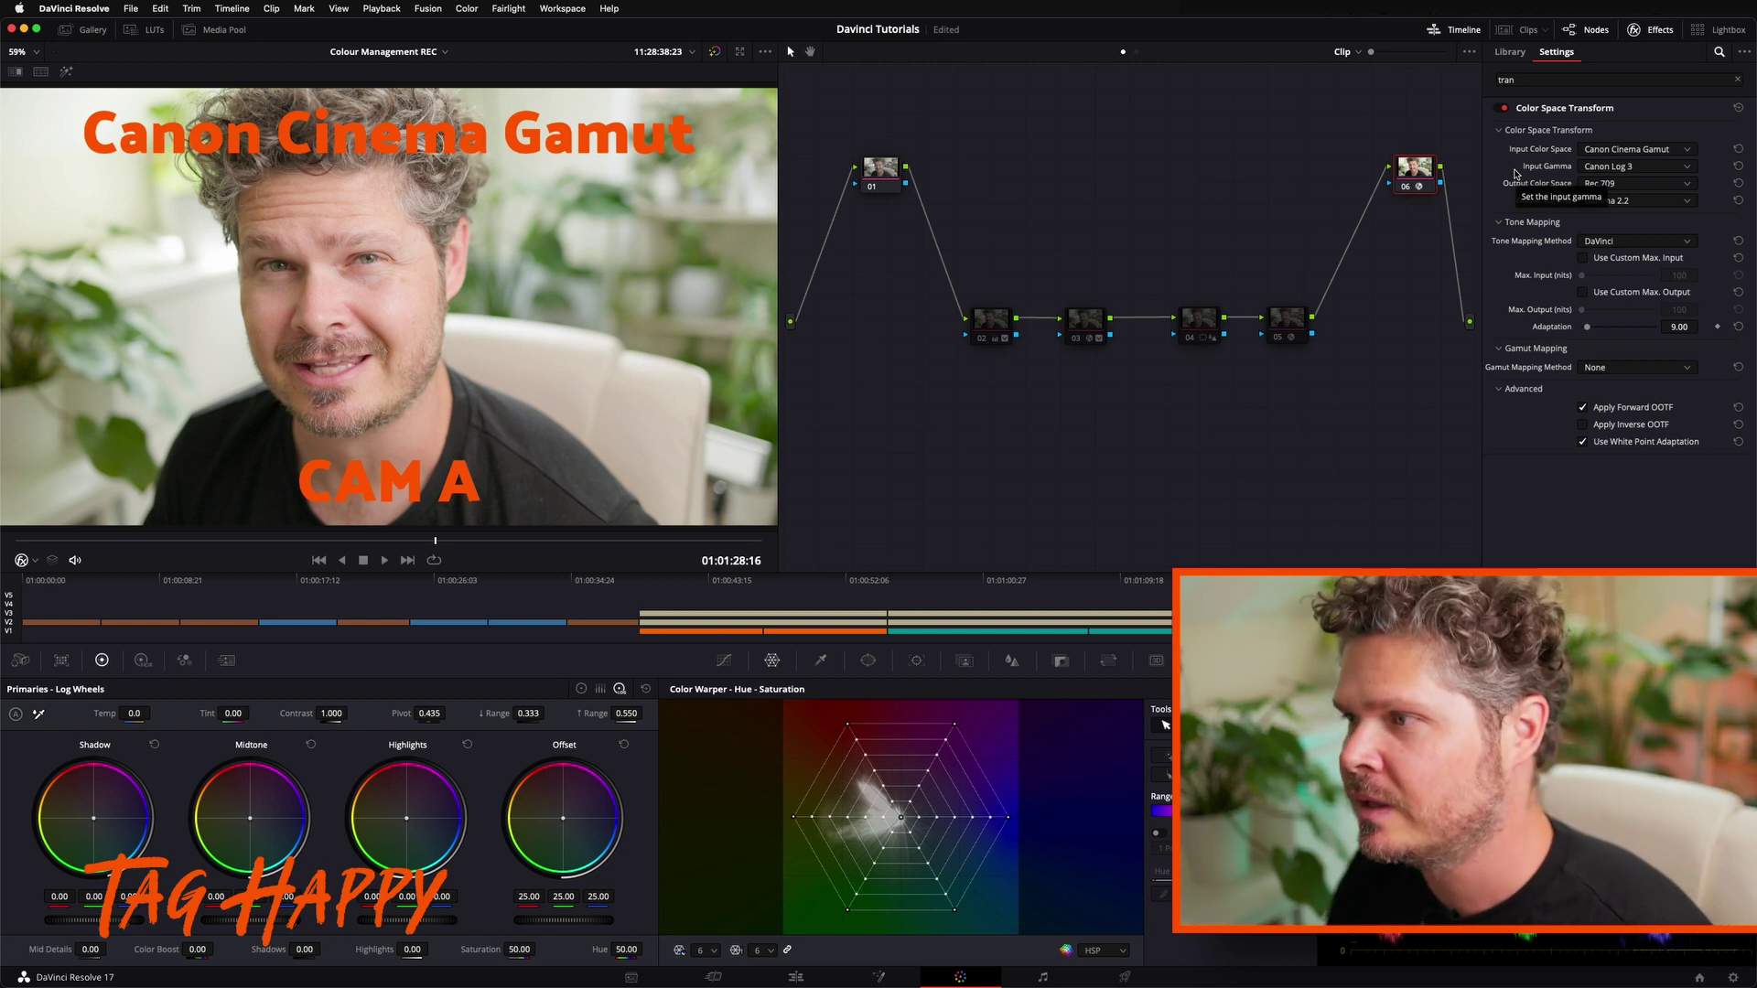
pyautogui.moveTo(906, 270); pyautogui.dragTo(1417, 439)
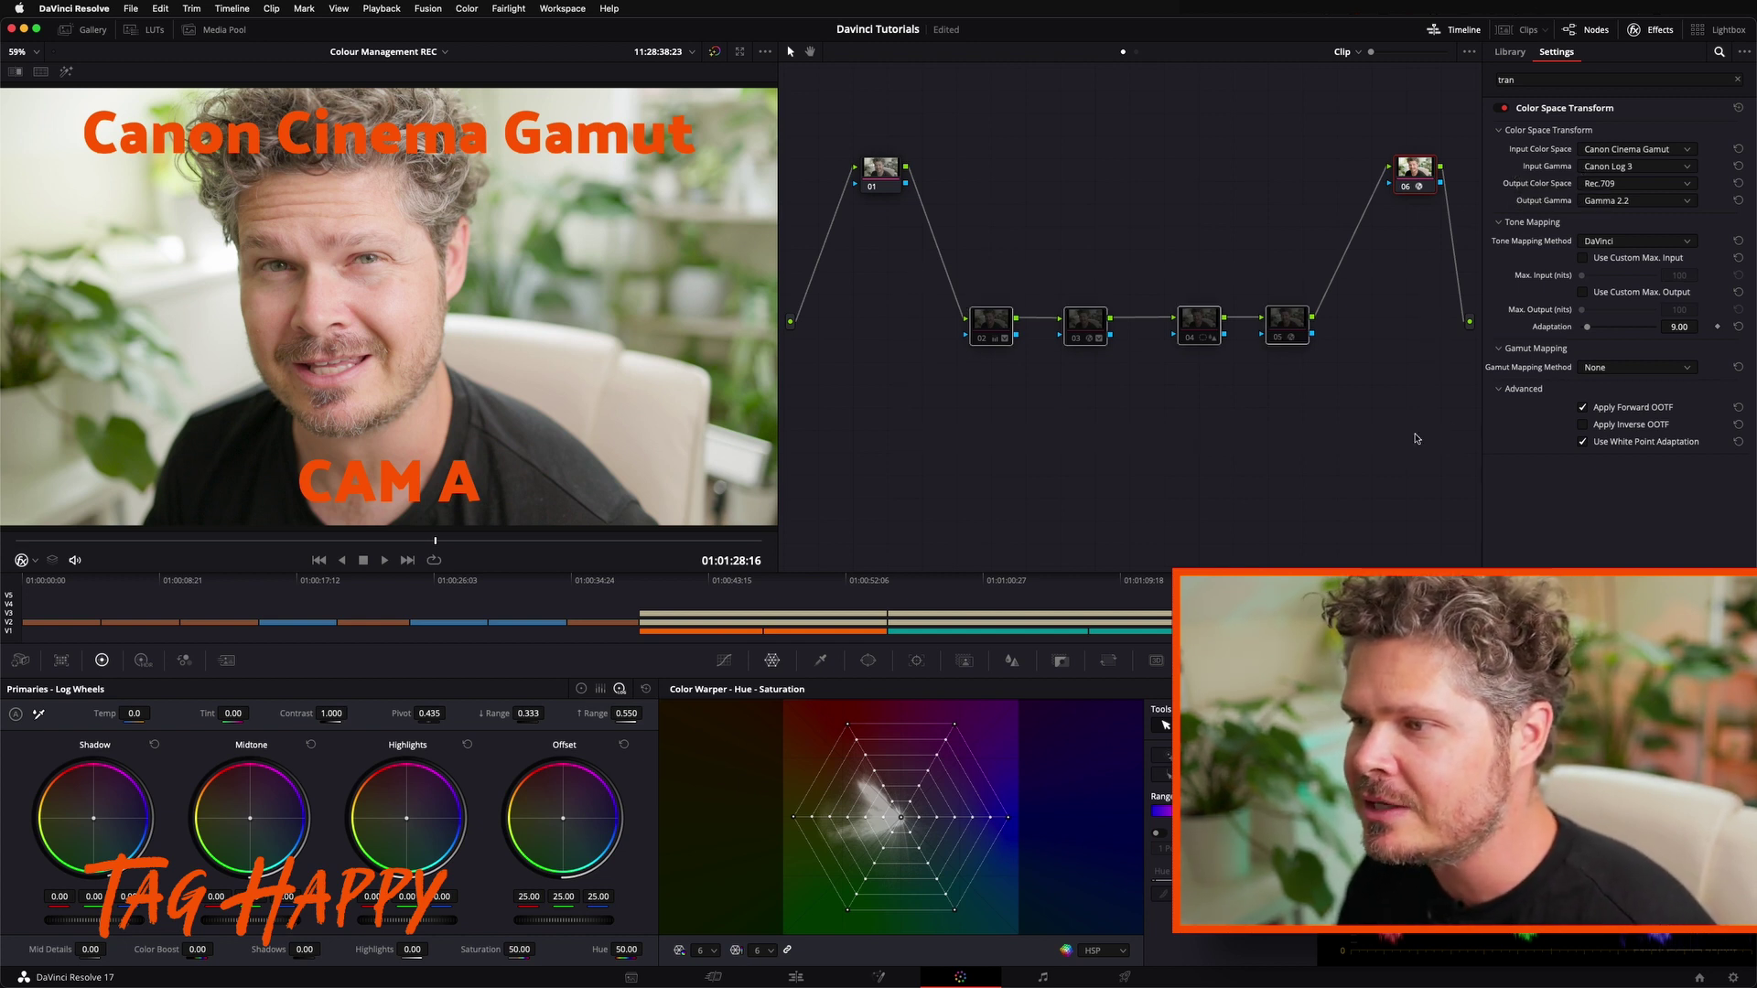
pyautogui.click(1189, 338)
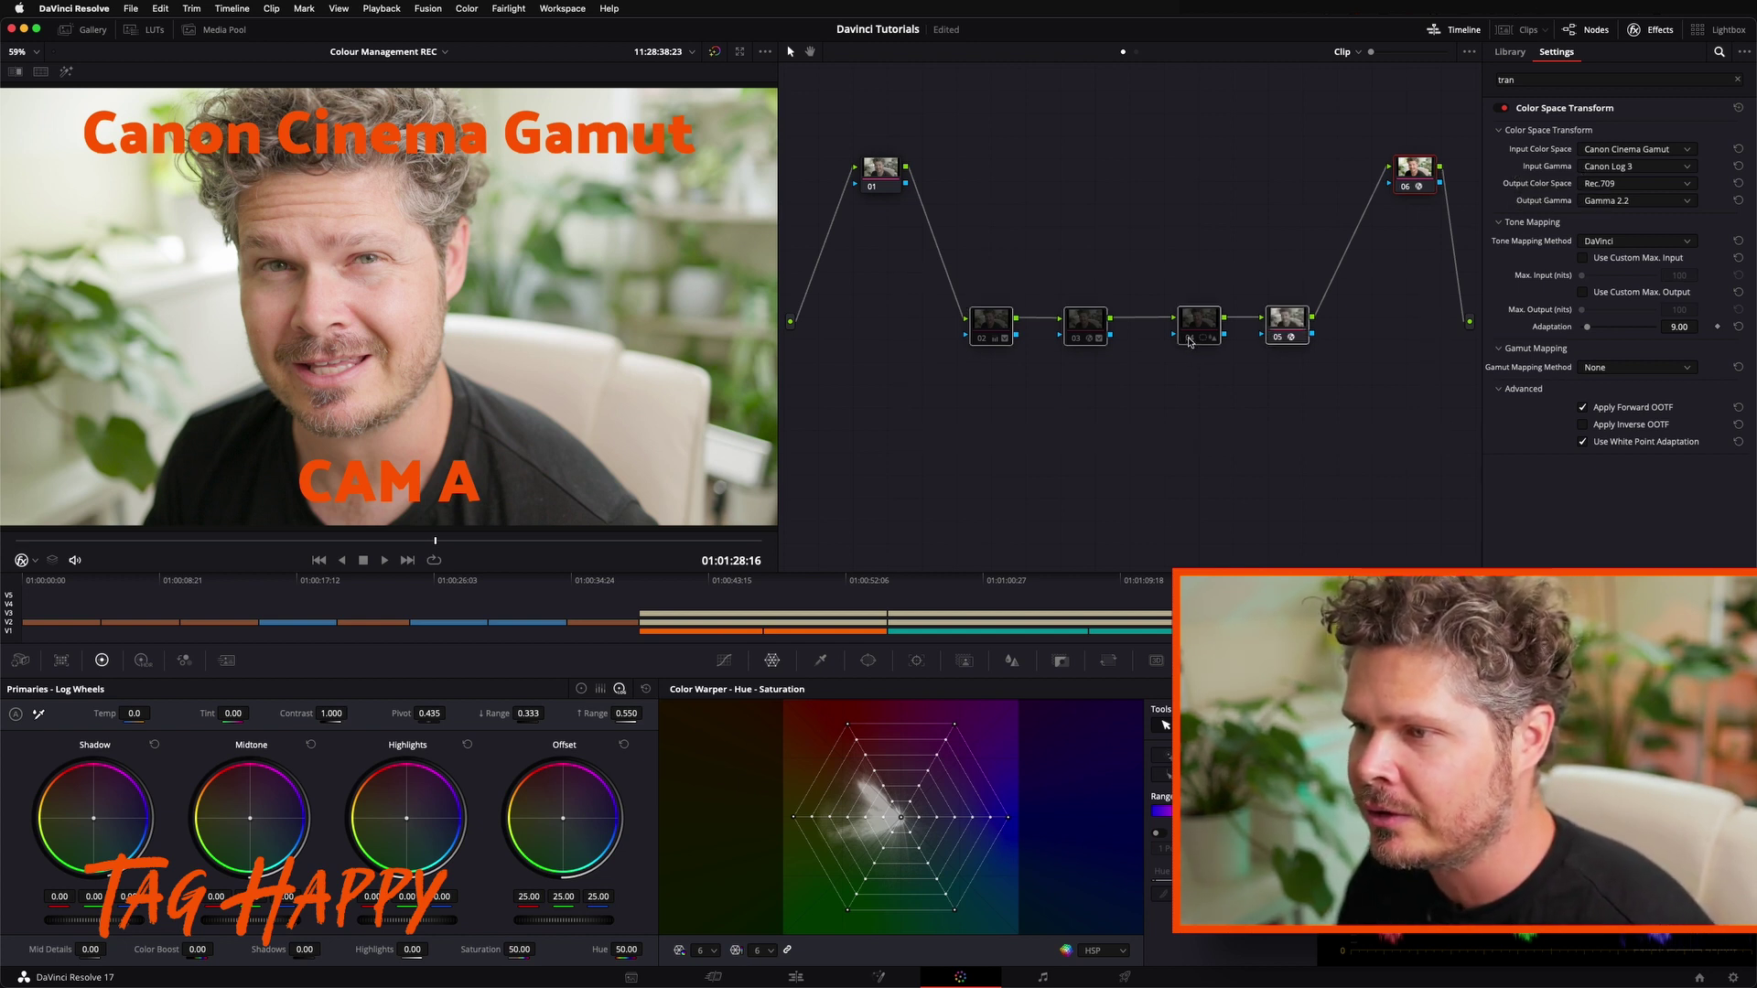
pyautogui.click(1077, 338)
pyautogui.click(982, 340)
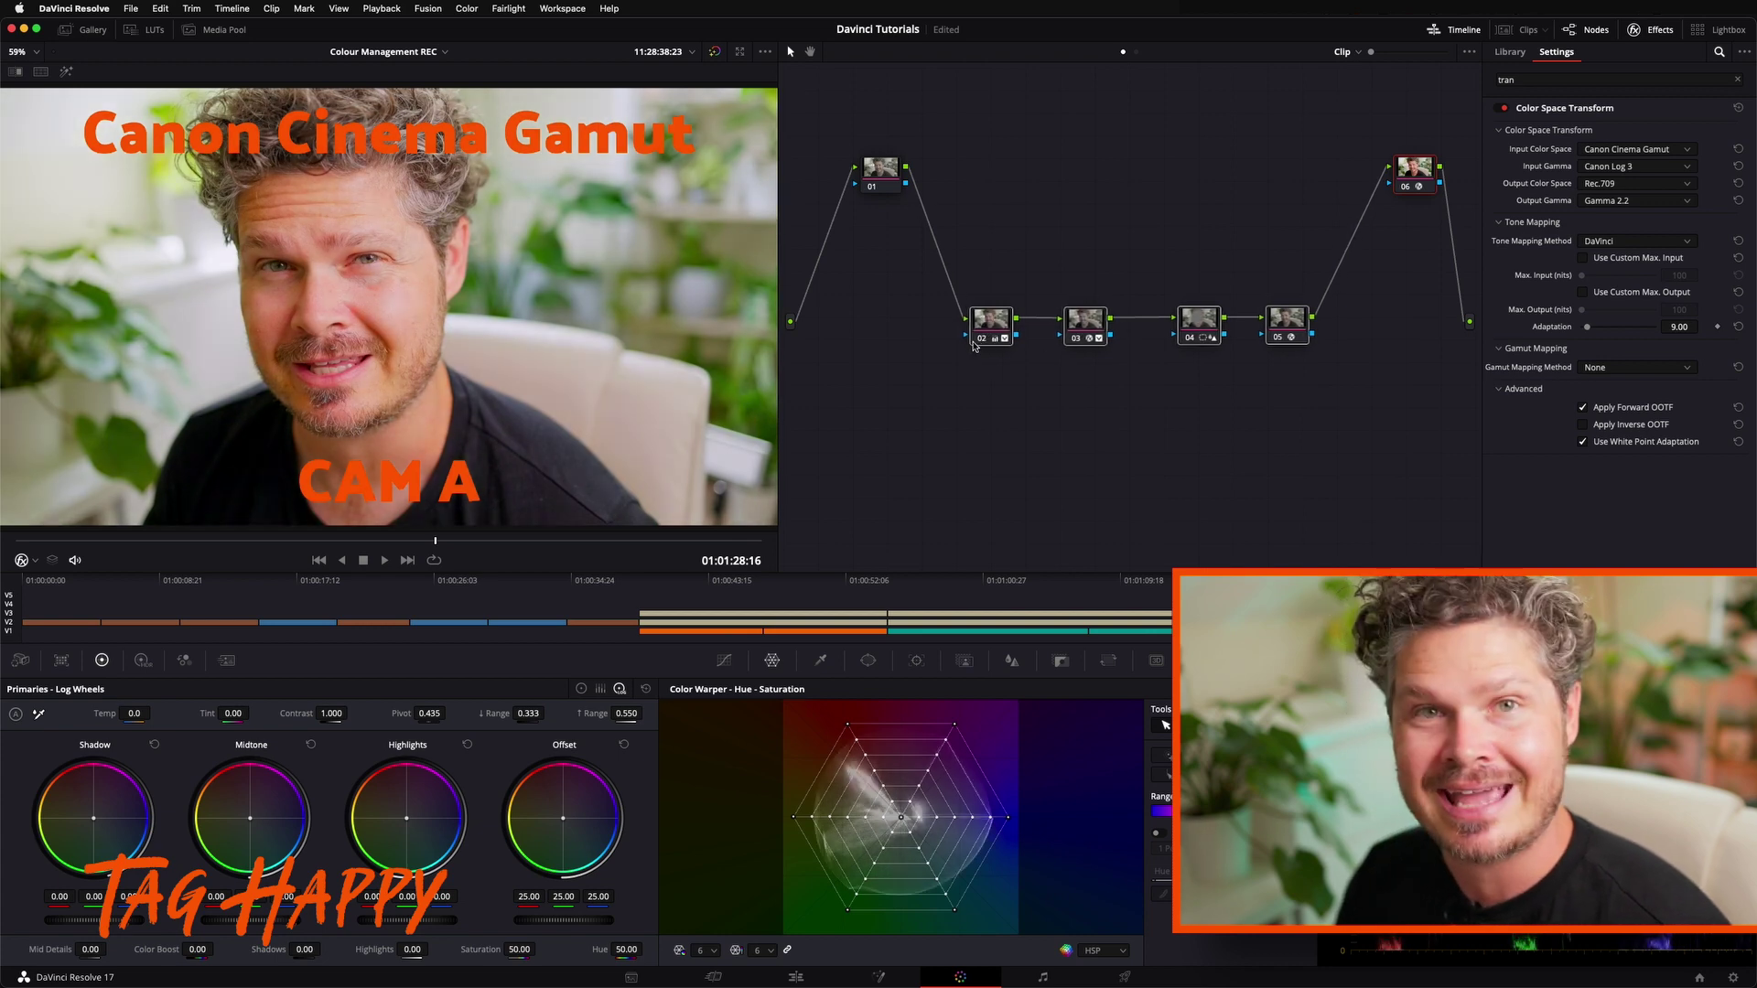
# Grab a still of the CAM A grade and view it in the Gallery
pyautogui.rightClick(343, 260)
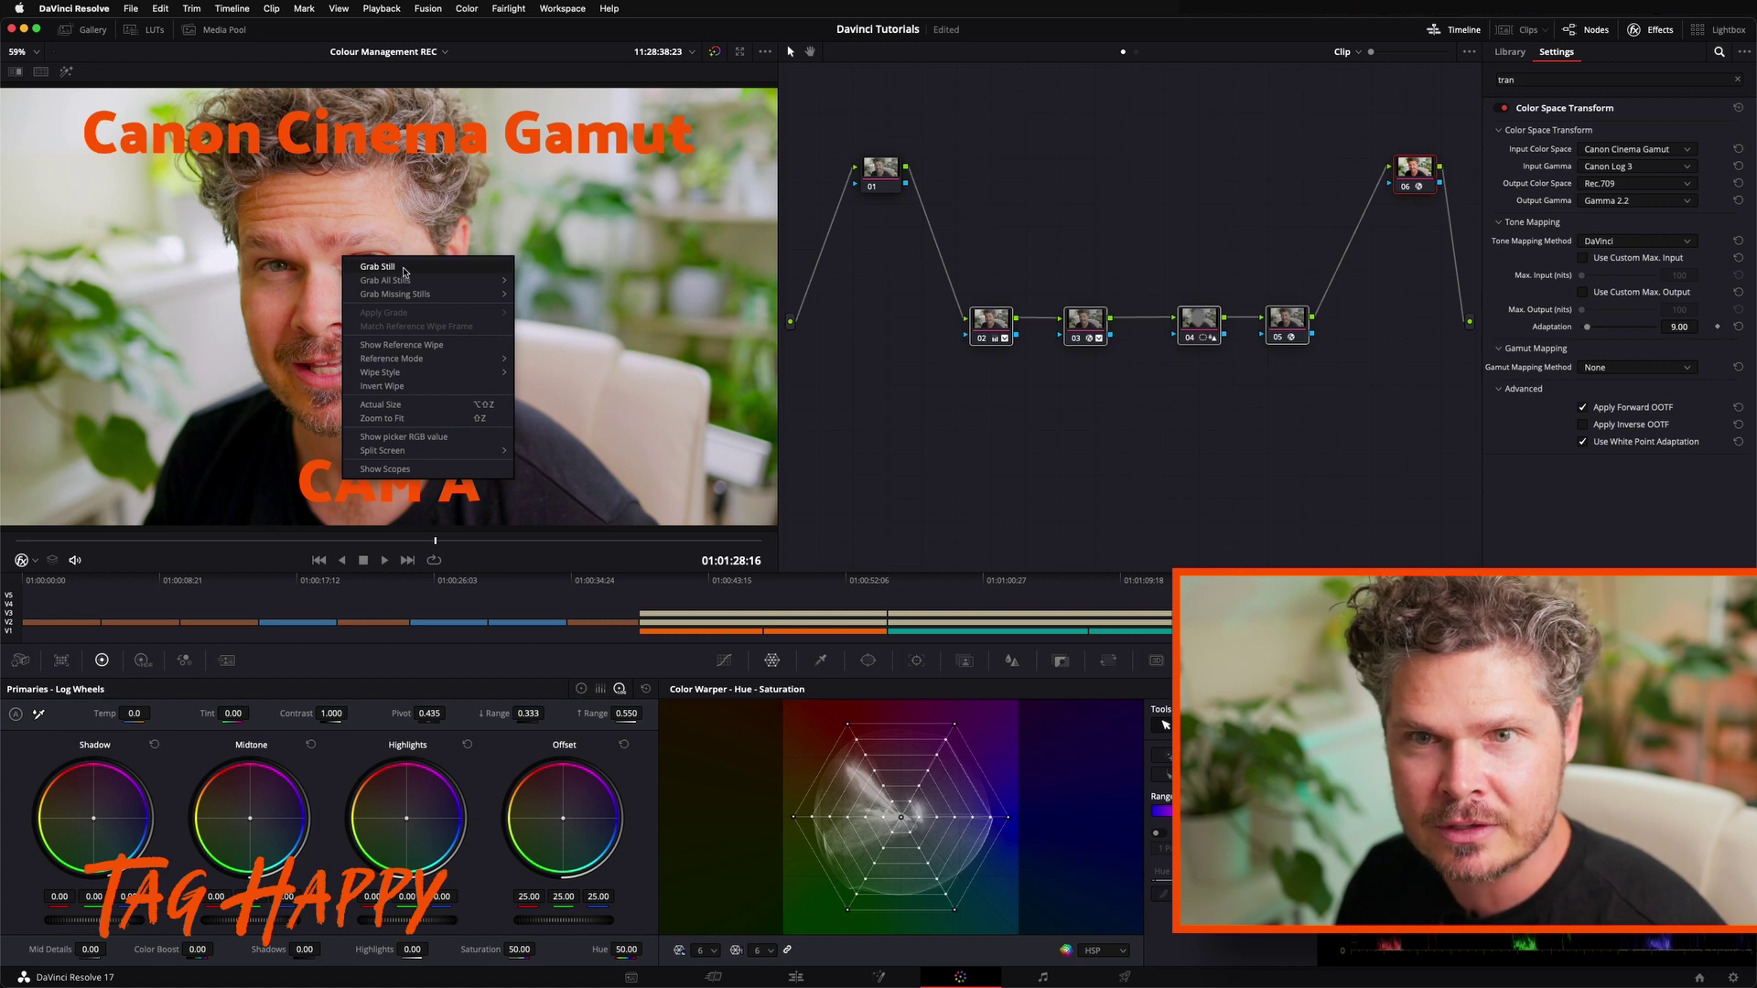
pyautogui.click(95, 34)
pyautogui.click(92, 33)
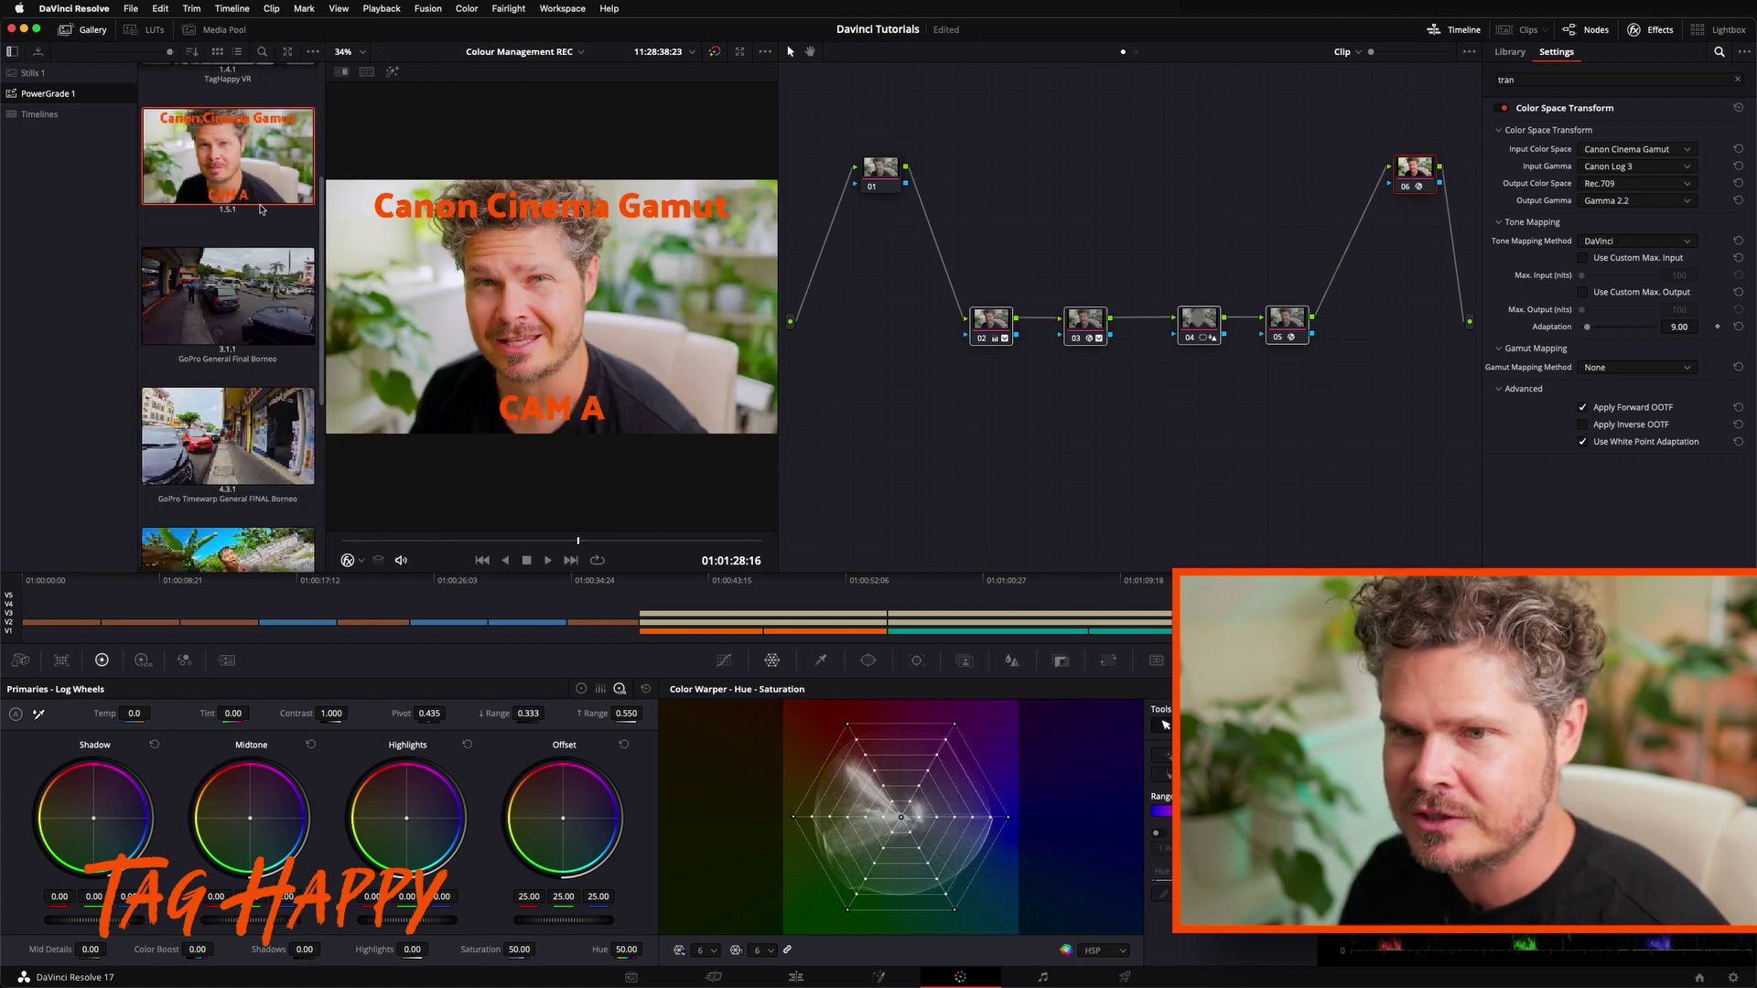
# Confirm CAM B's transform converts Rec.2020/Canon Log 3 to Rec.709/Gamma 2.2, comparing briefly with CAM C
pyautogui.click(956, 579)
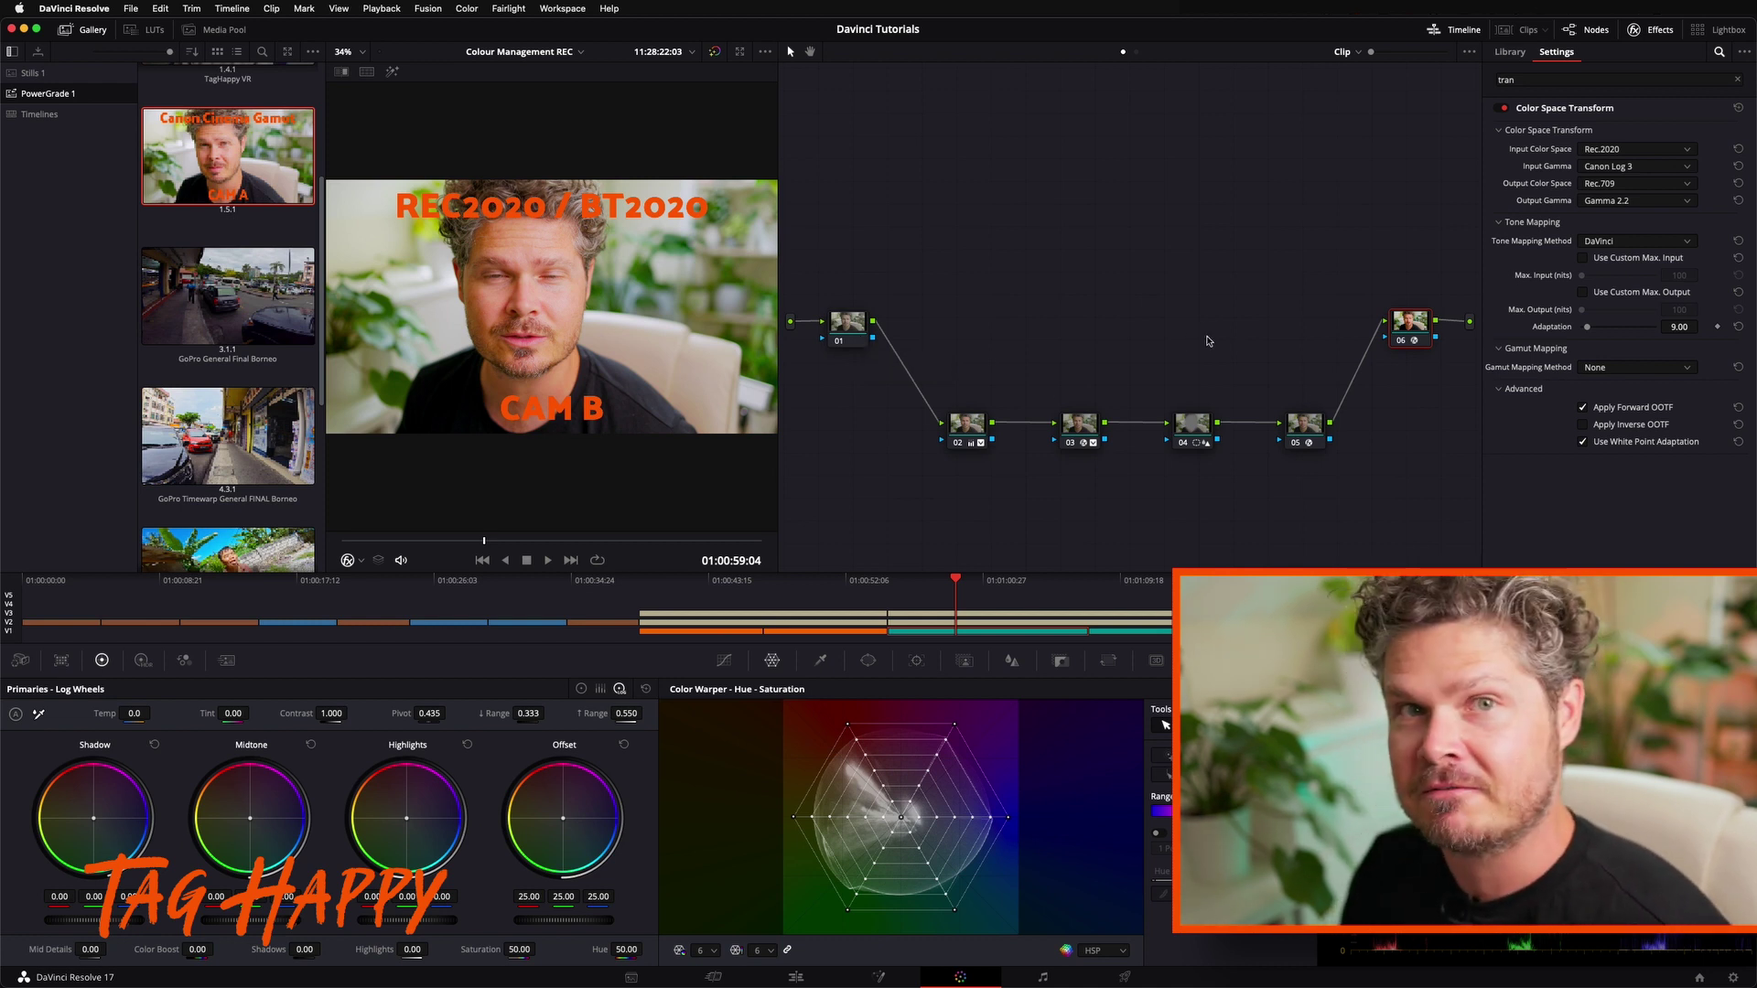
pyautogui.moveTo(1403, 332)
pyautogui.mouseDown()
pyautogui.moveTo(1372, 336)
pyautogui.moveTo(1397, 311)
pyautogui.mouseUp()
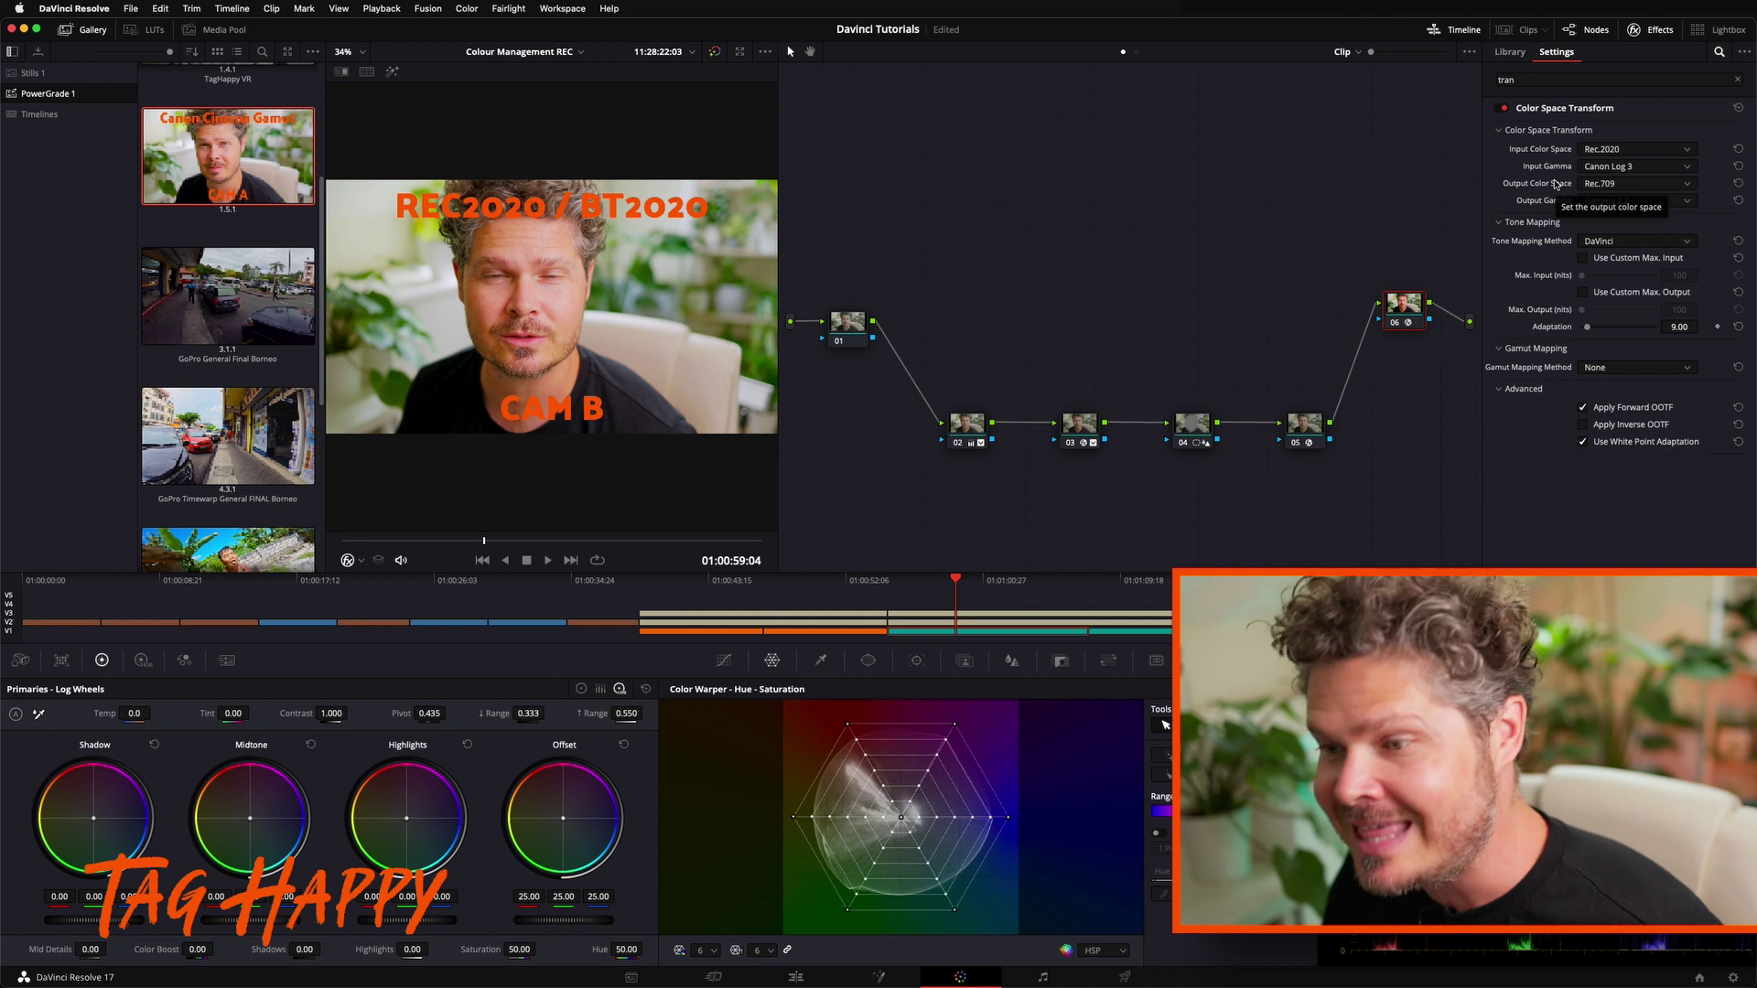
pyautogui.click(718, 580)
pyautogui.click(904, 580)
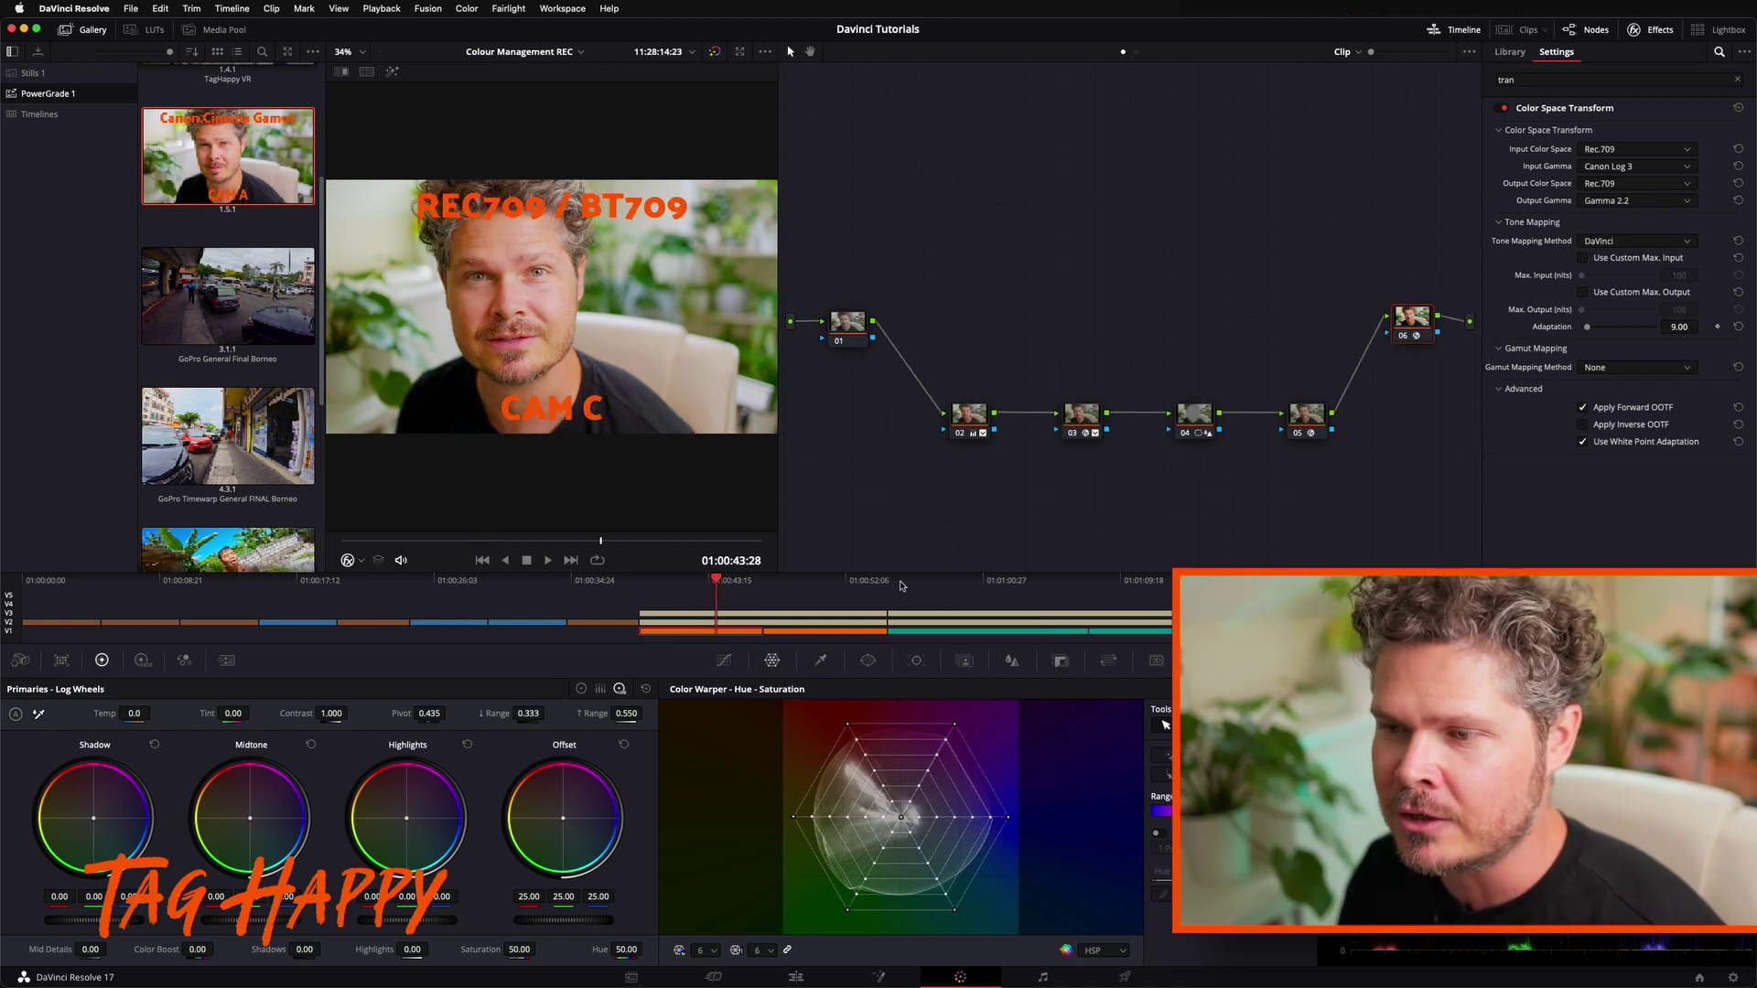
pyautogui.click(956, 580)
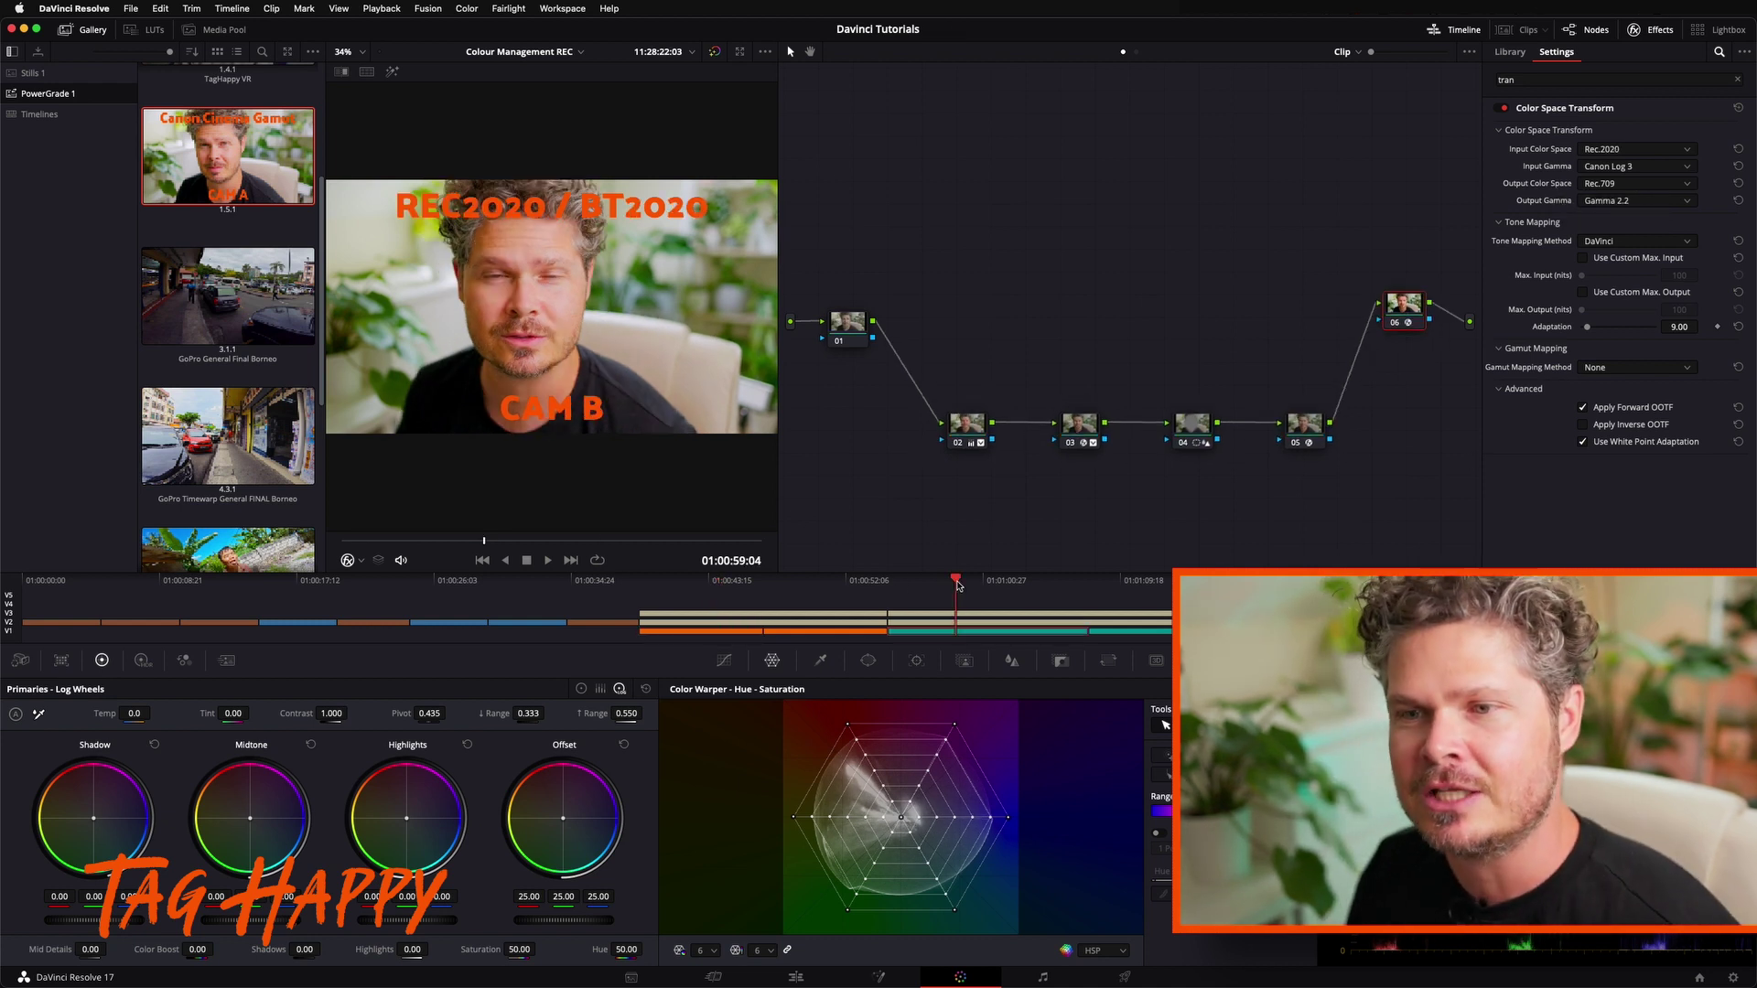